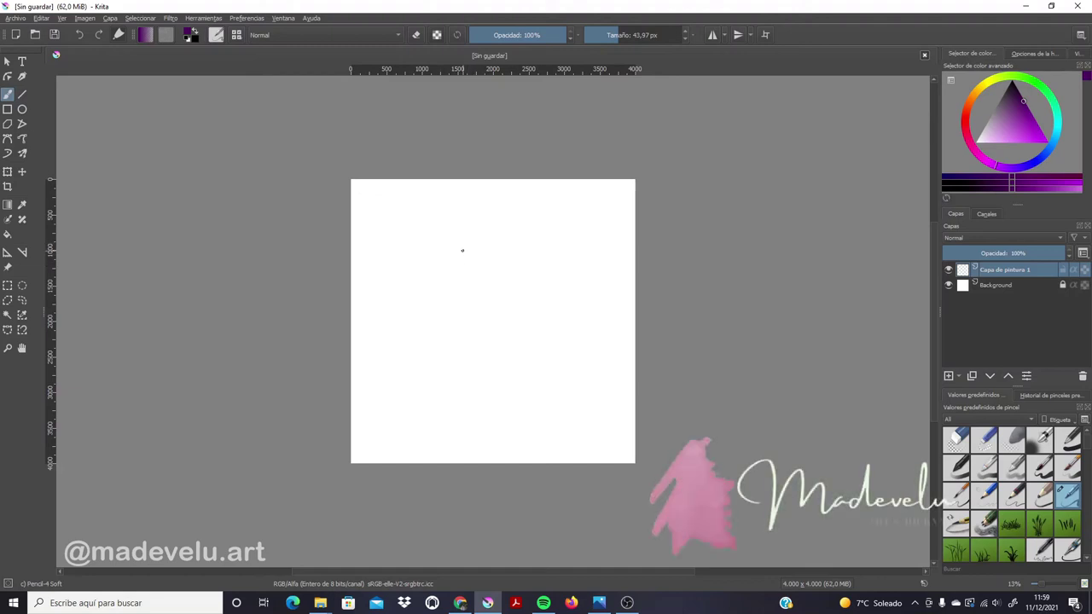
# Sketch the mushroom cap outline and a thick stem with a darkened base in purple pencil
pyautogui.moveTo(424, 254)
pyautogui.mouseDown()
pyautogui.moveTo(394, 298)
pyautogui.moveTo(542, 297)
pyautogui.moveTo(533, 228)
pyautogui.moveTo(422, 261)
pyautogui.moveTo(440, 320)
pyautogui.moveTo(564, 294)
pyautogui.moveTo(531, 229)
pyautogui.moveTo(392, 286)
pyautogui.moveTo(498, 293)
pyautogui.moveTo(582, 248)
pyautogui.moveTo(424, 258)
pyautogui.moveTo(461, 328)
pyautogui.moveTo(519, 302)
pyautogui.moveTo(464, 313)
pyautogui.moveTo(482, 370)
pyautogui.mouseUp()
pyautogui.moveTo(476, 320); pyautogui.dragTo(484, 384)
pyautogui.moveTo(478, 341); pyautogui.dragTo(458, 411)
pyautogui.moveTo(481, 309)
pyautogui.mouseDown()
pyautogui.moveTo(460, 431)
pyautogui.moveTo(534, 399)
pyautogui.mouseUp()
pyautogui.moveTo(532, 296)
pyautogui.mouseDown()
pyautogui.moveTo(520, 329)
pyautogui.moveTo(536, 384)
pyautogui.moveTo(522, 420)
pyautogui.moveTo(473, 375)
pyautogui.moveTo(527, 418)
pyautogui.mouseUp()
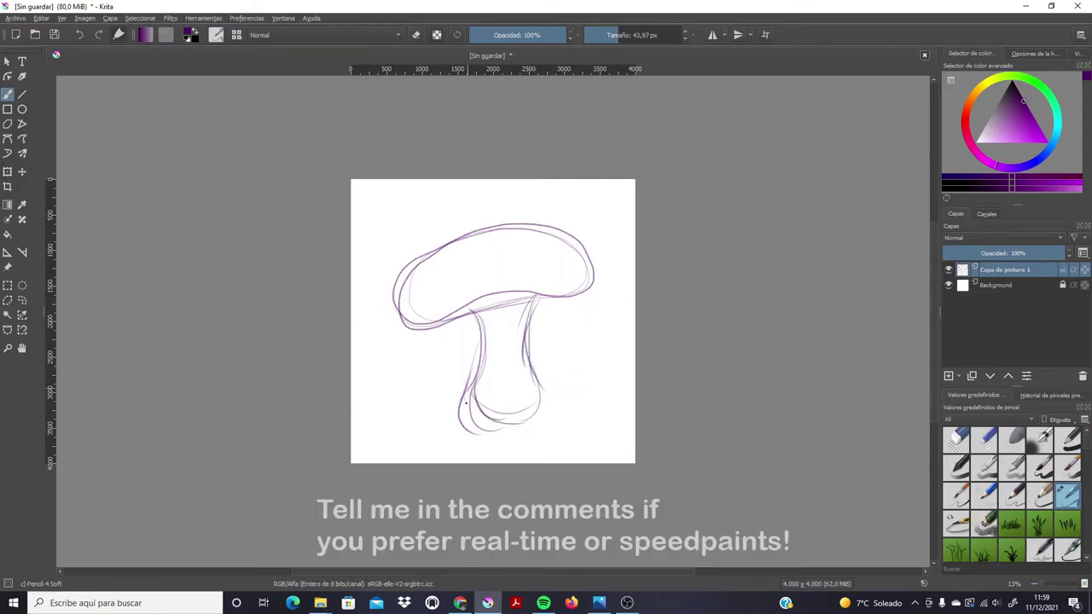
pyautogui.moveTo(464, 401)
pyautogui.mouseDown()
pyautogui.moveTo(529, 427)
pyautogui.moveTo(544, 406)
pyautogui.mouseUp()
pyautogui.moveTo(532, 364)
pyautogui.mouseDown()
pyautogui.moveTo(545, 406)
pyautogui.moveTo(522, 427)
pyautogui.mouseUp()
pyautogui.moveTo(471, 384); pyautogui.dragTo(503, 428)
# Sketch leaves, a ground line and small sprigs around the stem base
pyautogui.moveTo(398, 396)
pyautogui.mouseDown()
pyautogui.moveTo(483, 404)
pyautogui.moveTo(508, 418)
pyautogui.moveTo(460, 381)
pyautogui.moveTo(378, 394)
pyautogui.moveTo(431, 421)
pyautogui.moveTo(508, 426)
pyautogui.mouseUp()
pyautogui.moveTo(576, 367)
pyautogui.mouseDown()
pyautogui.moveTo(533, 402)
pyautogui.moveTo(554, 358)
pyautogui.moveTo(589, 346)
pyautogui.moveTo(575, 396)
pyautogui.moveTo(519, 425)
pyautogui.mouseUp()
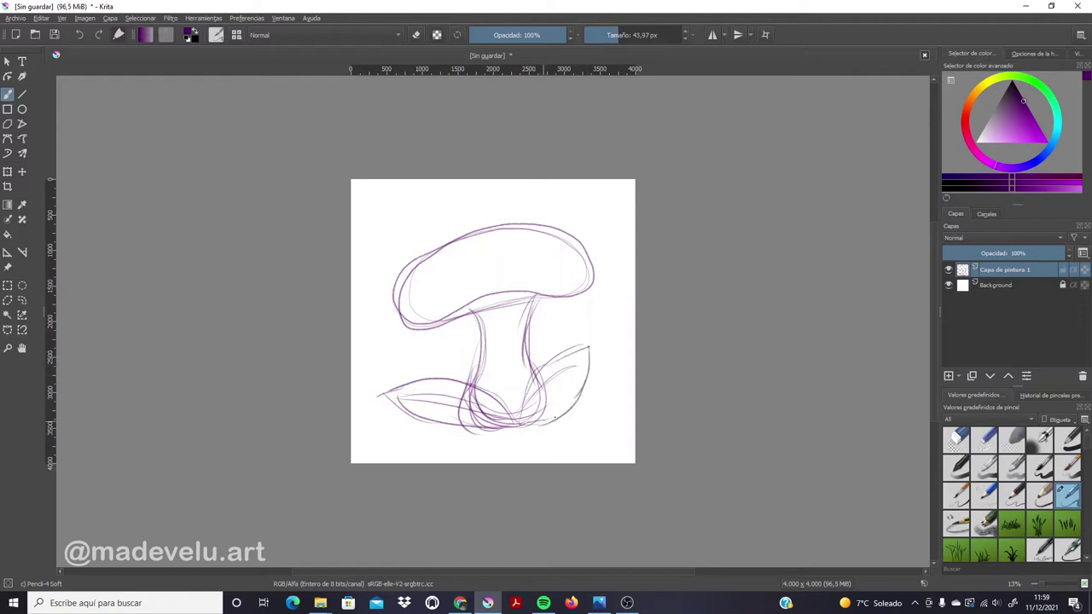
pyautogui.moveTo(611, 376)
pyautogui.mouseDown()
pyautogui.moveTo(578, 403)
pyautogui.moveTo(580, 389)
pyautogui.moveTo(564, 392)
pyautogui.moveTo(580, 414)
pyautogui.mouseUp()
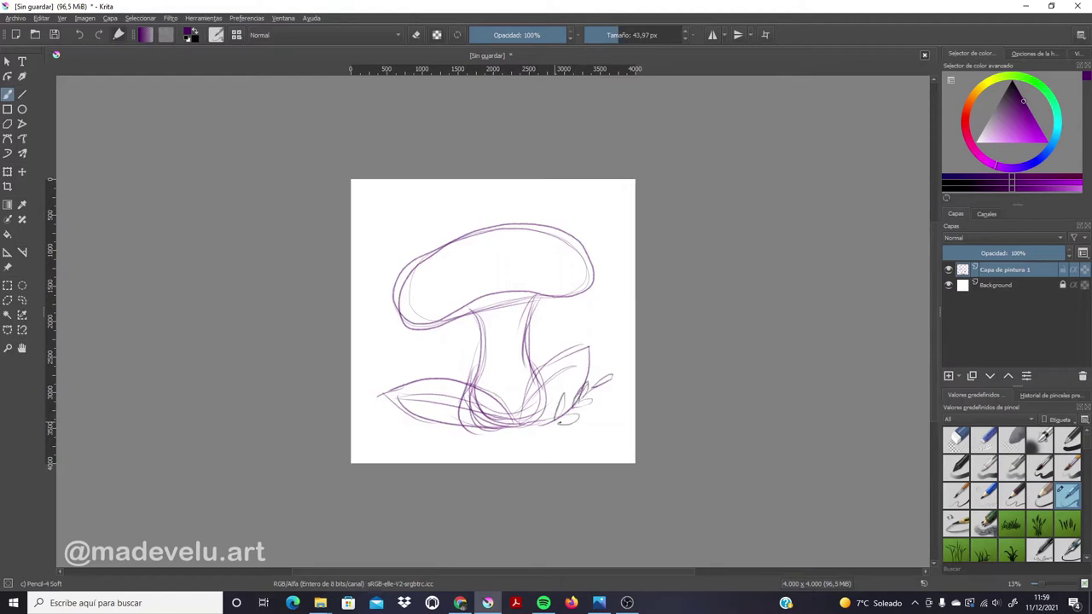
pyautogui.moveTo(435, 359); pyautogui.dragTo(504, 401)
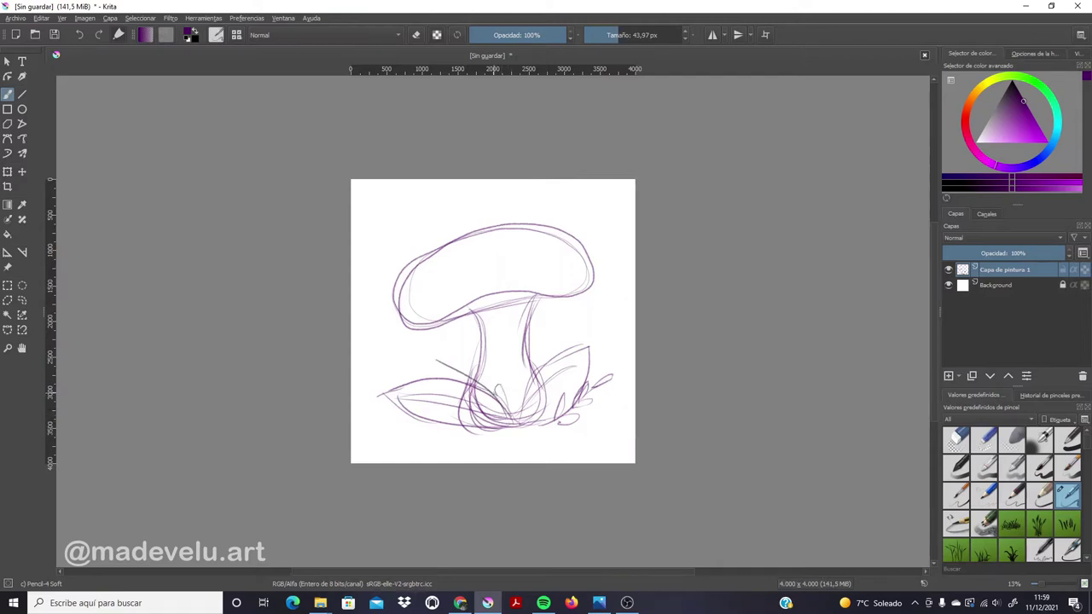
pyautogui.moveTo(465, 374)
pyautogui.mouseDown()
pyautogui.moveTo(447, 346)
pyautogui.moveTo(441, 359)
pyautogui.mouseUp()
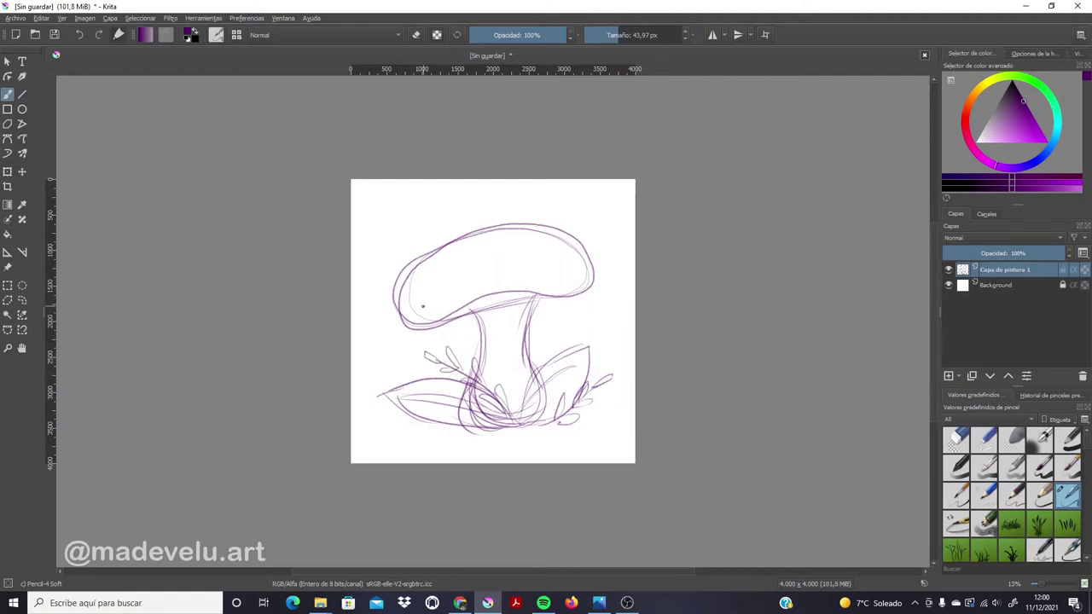
# Add spots on the cap and gill marks beneath it, then nudge the whole sketch up-left
pyautogui.moveTo(449, 287); pyautogui.dragTo(446, 288)
pyautogui.moveTo(498, 259); pyautogui.dragTo(519, 238)
pyautogui.moveTo(547, 288); pyautogui.dragTo(572, 284)
pyautogui.moveTo(472, 306); pyautogui.dragTo(587, 291)
pyautogui.moveTo(468, 304); pyautogui.dragTo(505, 294)
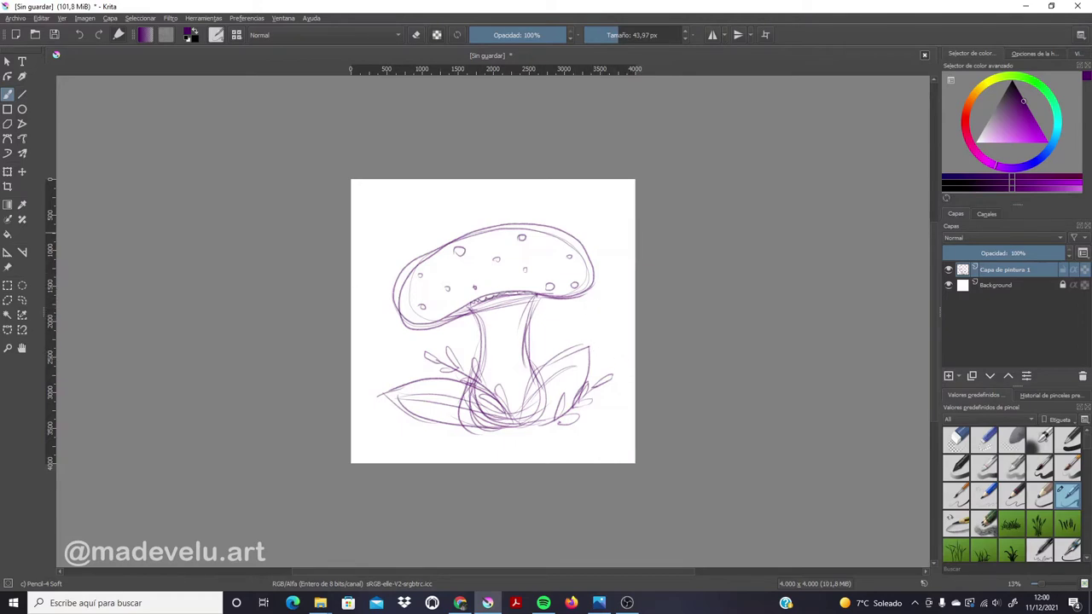
pyautogui.click(7, 172)
pyautogui.moveTo(510, 341); pyautogui.dragTo(509, 363)
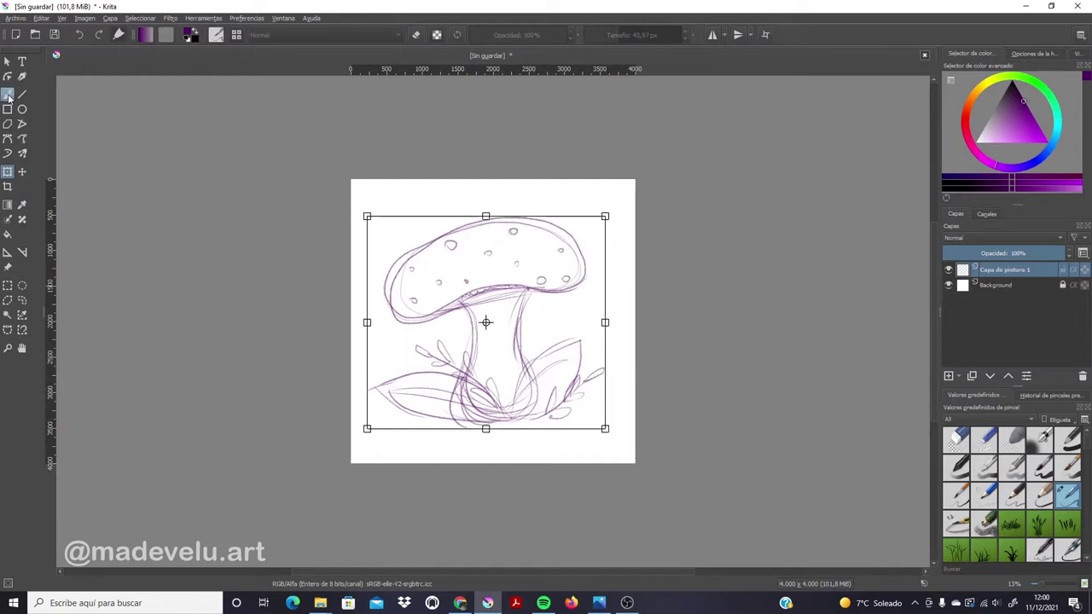
# Sketch small mushrooms right, left and in front of the main stem, then lower the sketch layer's opacity
pyautogui.click(9, 96)
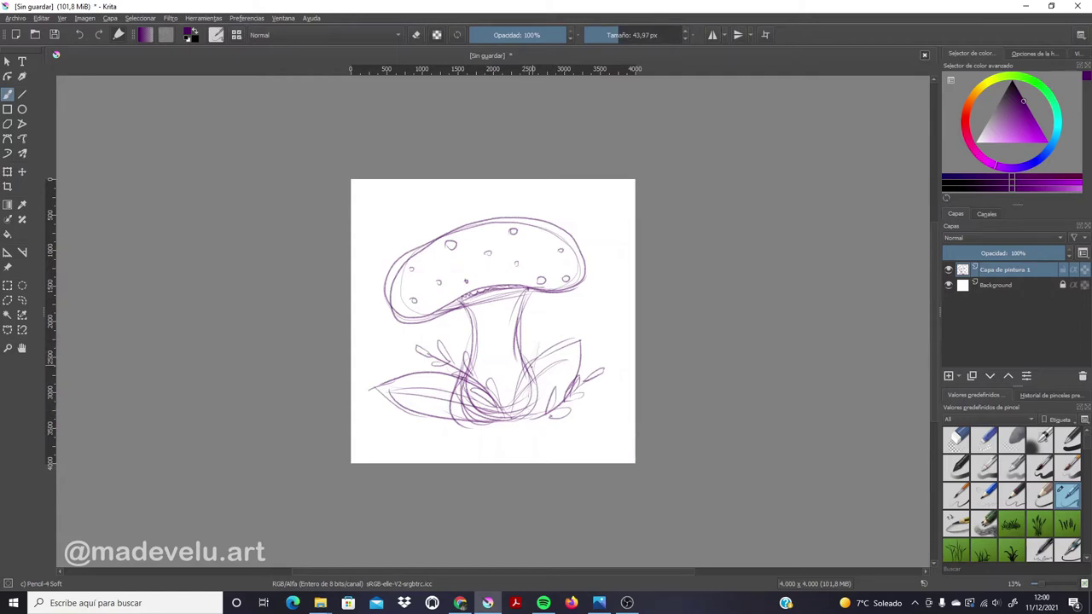
pyautogui.moveTo(544, 332); pyautogui.dragTo(556, 331)
pyautogui.moveTo(535, 329); pyautogui.dragTo(556, 328)
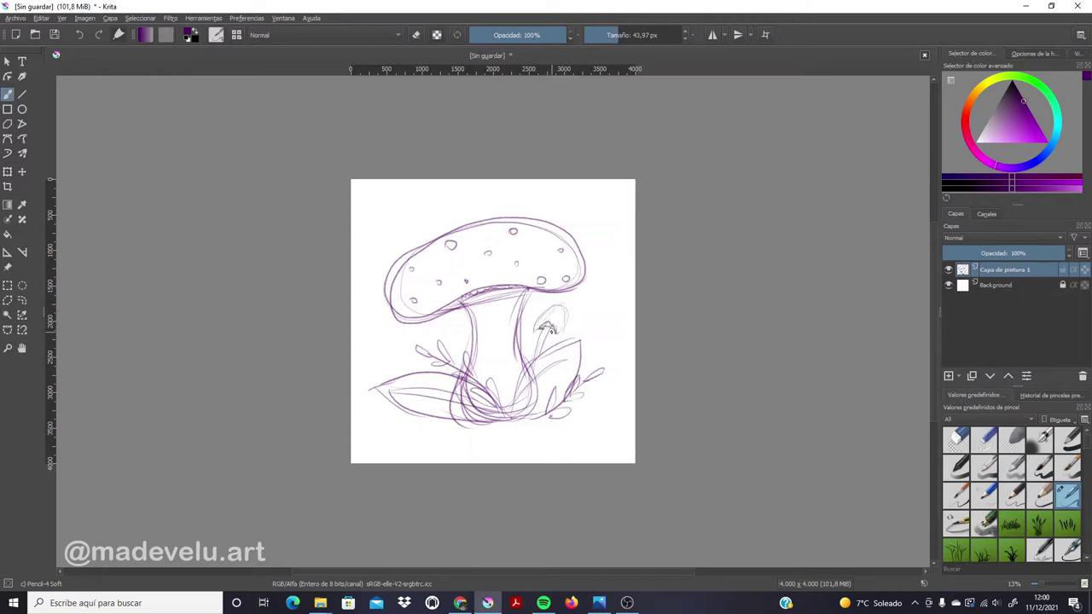
pyautogui.moveTo(469, 367); pyautogui.dragTo(468, 397)
pyautogui.moveTo(445, 343)
pyautogui.mouseDown()
pyautogui.moveTo(466, 333)
pyautogui.moveTo(466, 347)
pyautogui.moveTo(449, 353)
pyautogui.moveTo(473, 397)
pyautogui.mouseUp()
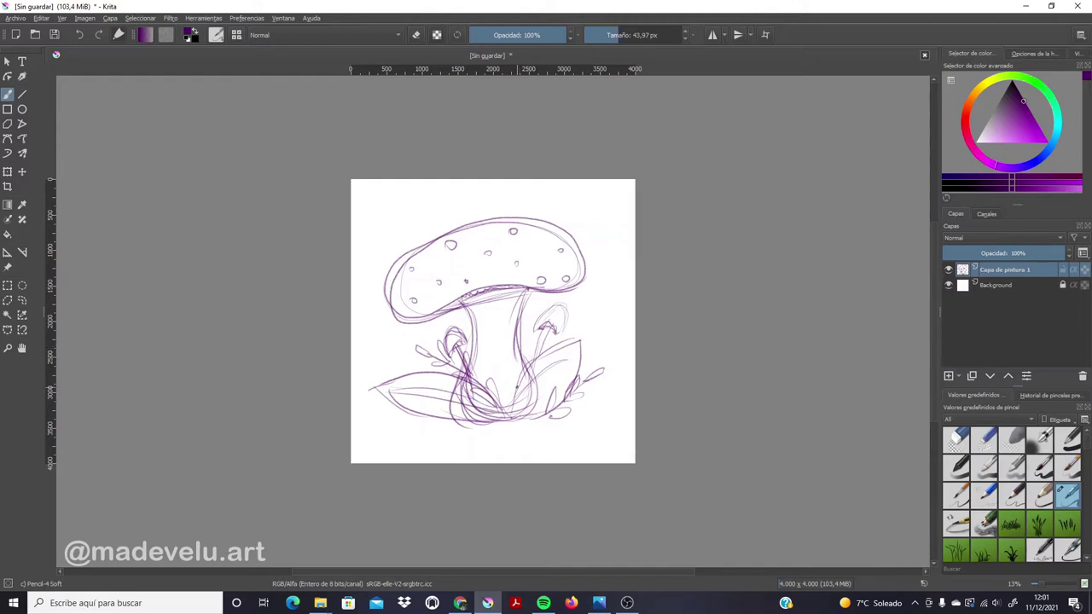
pyautogui.moveTo(507, 367)
pyautogui.mouseDown()
pyautogui.moveTo(510, 414)
pyautogui.moveTo(517, 374)
pyautogui.moveTo(500, 356)
pyautogui.moveTo(517, 357)
pyautogui.mouseUp()
pyautogui.moveTo(505, 377); pyautogui.dragTo(510, 422)
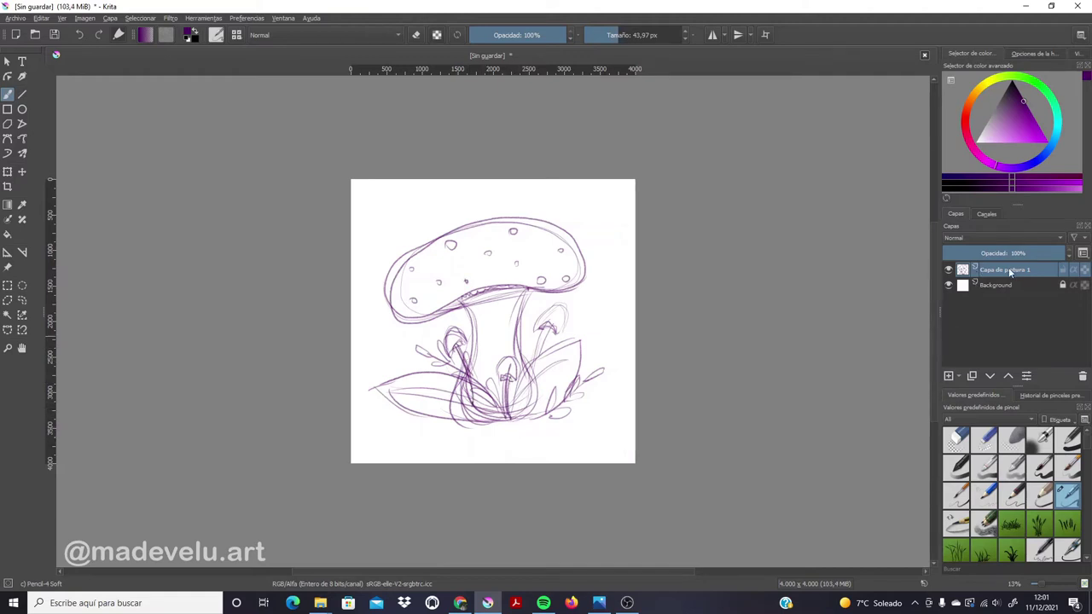
pyautogui.moveTo(1013, 253); pyautogui.dragTo(985, 255)
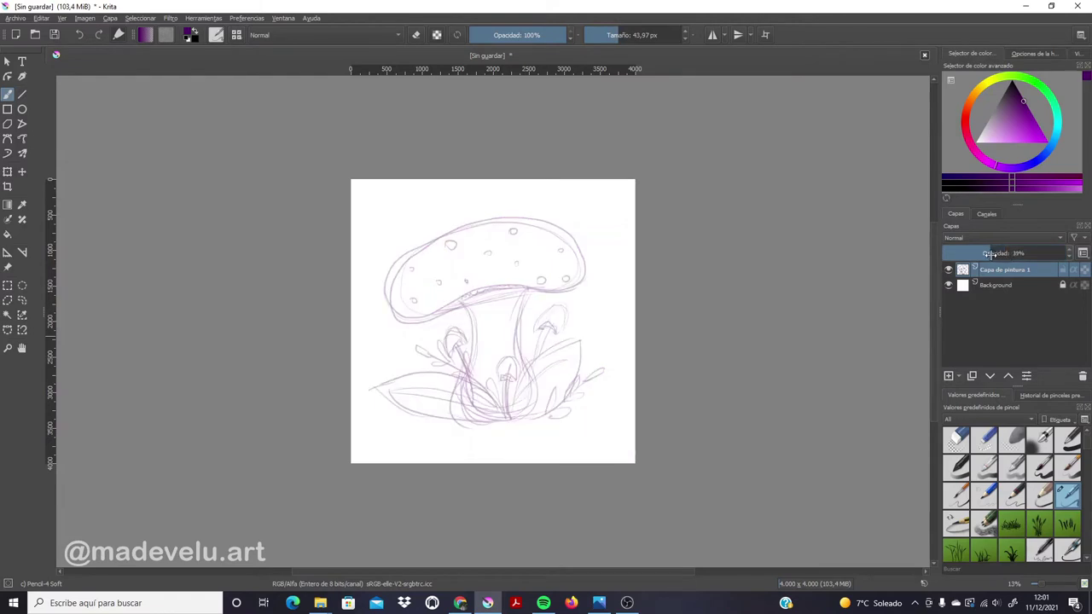
# Pick dark brown and add a new paint layer above the sketch with a larger brush
pyautogui.moveTo(970, 120); pyautogui.dragTo(968, 111)
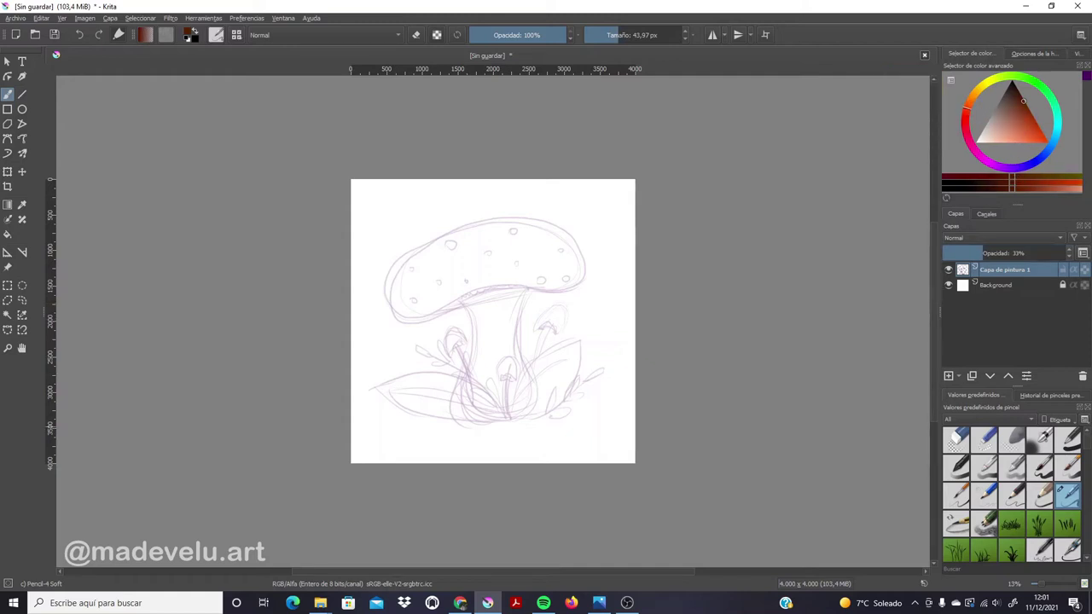
pyautogui.click(948, 376)
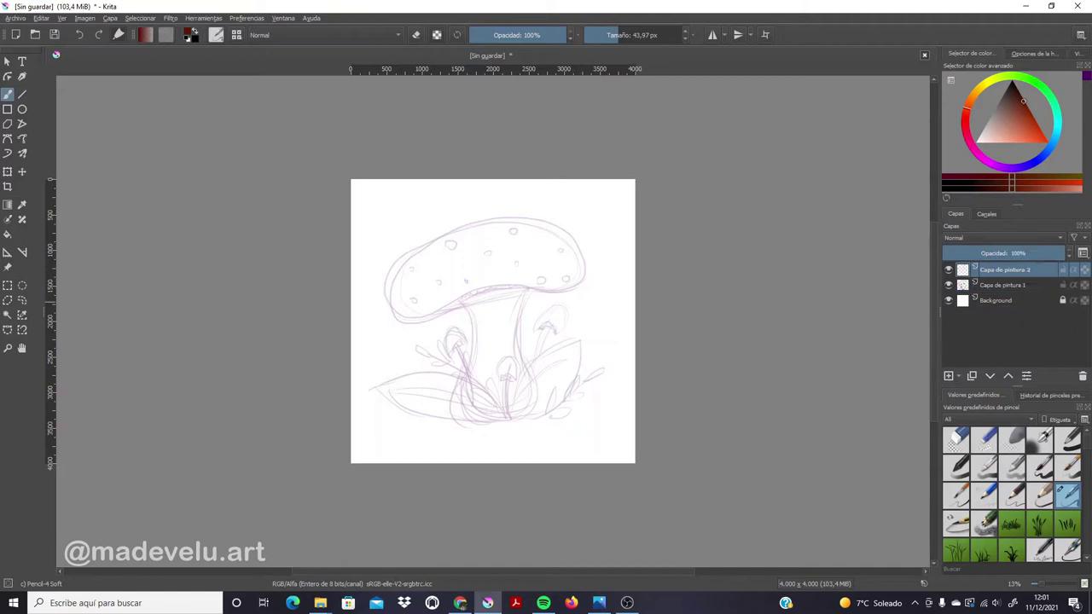
pyautogui.click(631, 36)
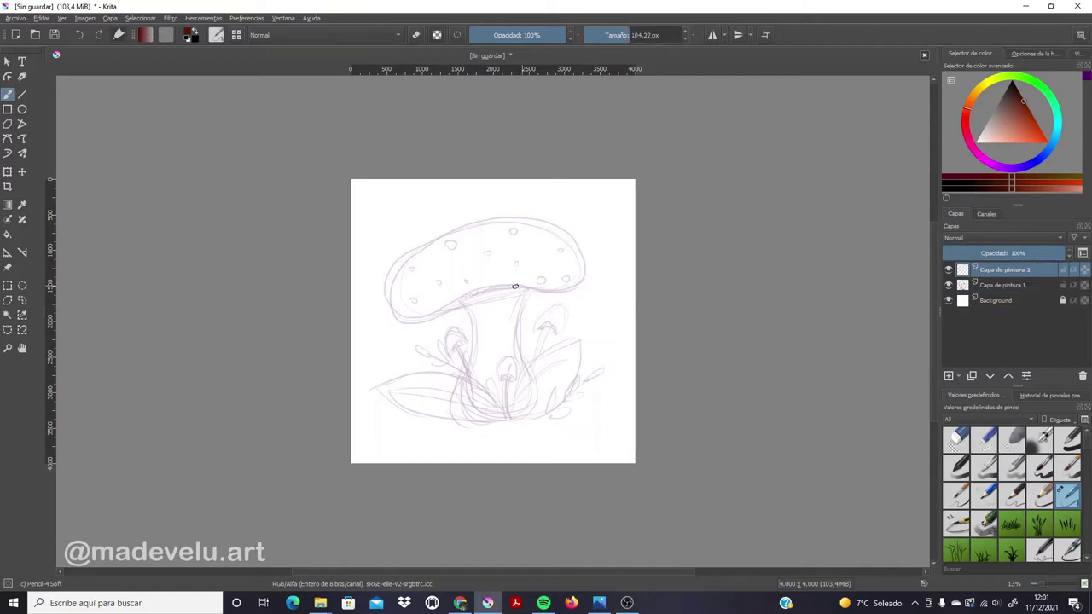
# Try brown strokes along the cap's upper-left edge, undo them and zoom in on the mushroom
pyautogui.moveTo(467, 227); pyautogui.dragTo(426, 244)
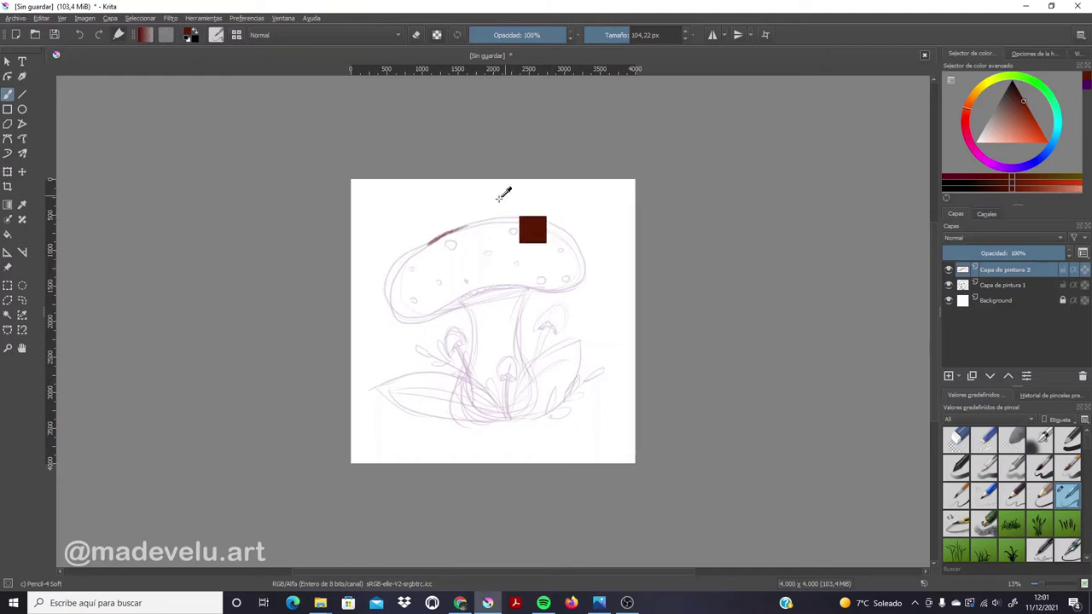
pyautogui.hotkey('ctrl', 'z')
pyautogui.moveTo(471, 223); pyautogui.dragTo(391, 285)
pyautogui.hotkey('ctrl', 'z')
pyautogui.moveTo(480, 222)
pyautogui.mouseDown()
pyautogui.moveTo(422, 252)
pyautogui.moveTo(391, 290)
pyautogui.moveTo(423, 317)
pyautogui.moveTo(444, 302)
pyautogui.mouseUp()
pyautogui.hotkey('ctrl', 'z')
pyautogui.moveTo(1044, 588); pyautogui.dragTo(1044, 589)
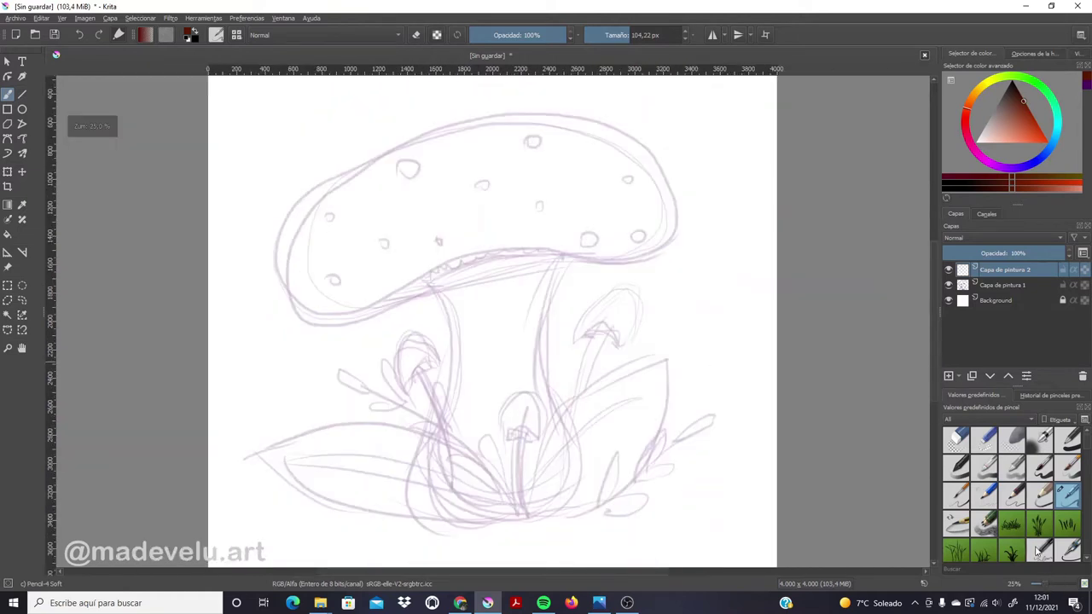
# Test more cap-edge strokes, undoing each, and settle the brush size at 28.62 px
pyautogui.moveTo(346, 176); pyautogui.dragTo(301, 233)
pyautogui.hotkey('ctrl', 'z')
pyautogui.press('[')
pyautogui.press('[')
pyautogui.press('[')
pyautogui.moveTo(356, 174)
pyautogui.mouseDown()
pyautogui.moveTo(308, 210)
pyautogui.moveTo(282, 259)
pyautogui.mouseUp()
pyautogui.hotkey('ctrl', 'z')
pyautogui.click(614, 32)
pyautogui.moveTo(368, 166)
pyautogui.mouseDown()
pyautogui.moveTo(328, 201)
pyautogui.moveTo(287, 275)
pyautogui.moveTo(407, 276)
pyautogui.mouseUp()
pyautogui.hotkey('ctrl', 'z')
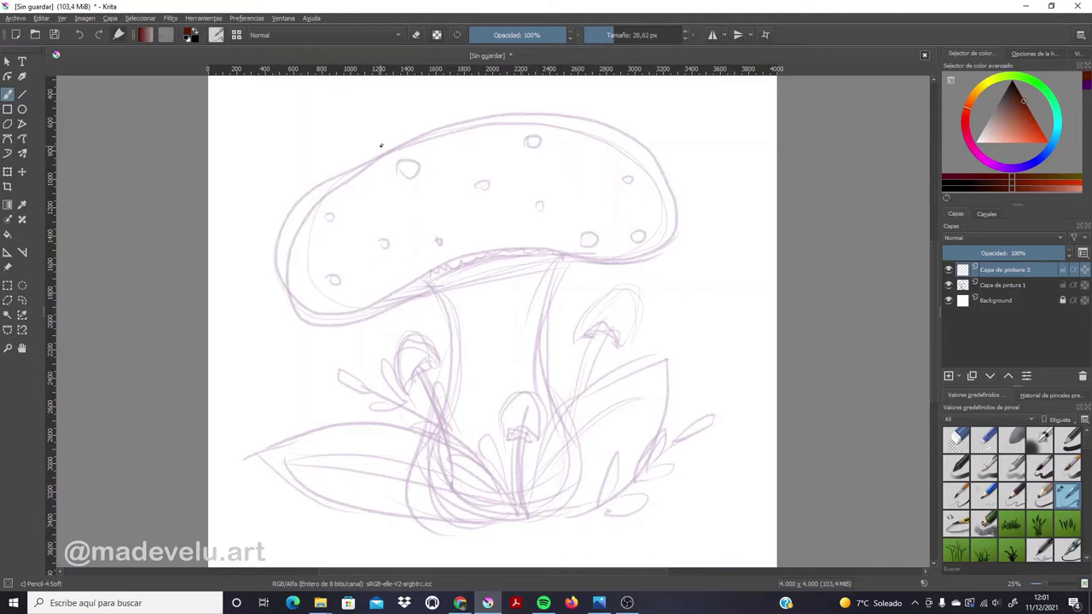
# Ink the cap's left and lower edge in brown and erase a small stray mark
pyautogui.moveTo(383, 153)
pyautogui.mouseDown()
pyautogui.moveTo(305, 237)
pyautogui.moveTo(292, 326)
pyautogui.moveTo(353, 323)
pyautogui.moveTo(417, 279)
pyautogui.moveTo(530, 252)
pyautogui.moveTo(628, 258)
pyautogui.moveTo(642, 166)
pyautogui.moveTo(478, 126)
pyautogui.moveTo(389, 153)
pyautogui.moveTo(319, 215)
pyautogui.moveTo(291, 281)
pyautogui.mouseUp()
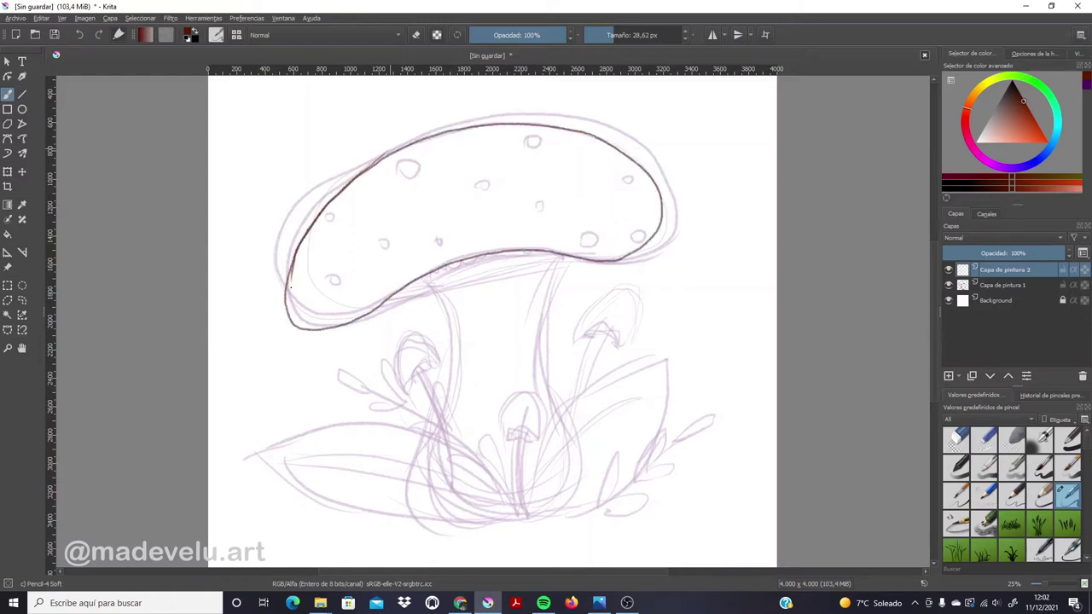
pyautogui.click(1012, 439)
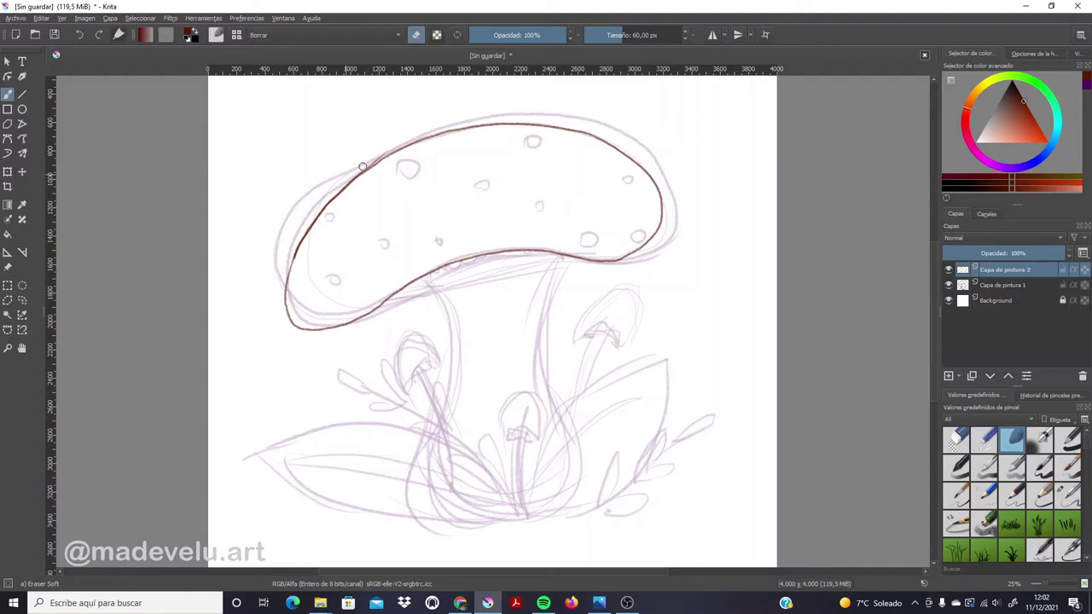
pyautogui.moveTo(358, 167); pyautogui.dragTo(362, 170)
pyautogui.click(1069, 498)
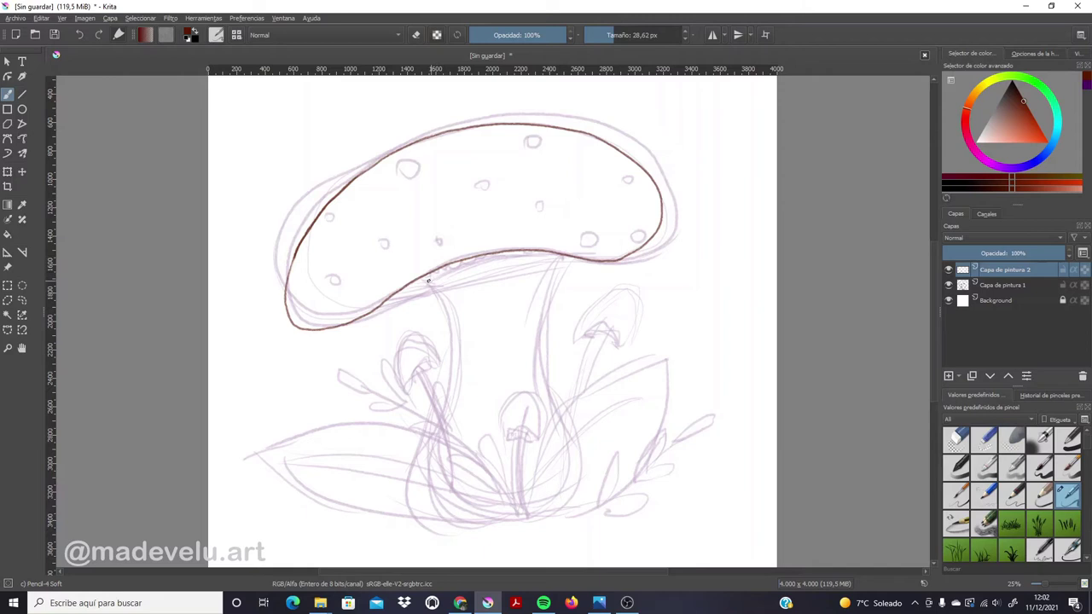
# Ink both stem edges and a darkened line along the cap's underside
pyautogui.moveTo(432, 291)
pyautogui.mouseDown()
pyautogui.moveTo(449, 339)
pyautogui.moveTo(441, 395)
pyautogui.mouseUp()
pyautogui.moveTo(558, 261); pyautogui.dragTo(535, 392)
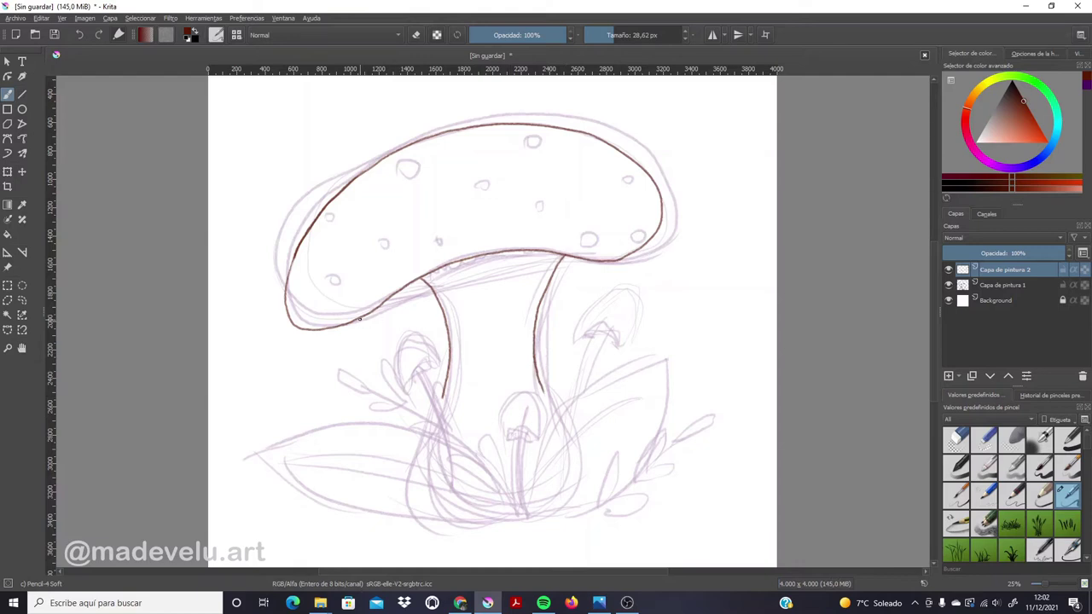
pyautogui.moveTo(372, 316); pyautogui.dragTo(418, 294)
pyautogui.moveTo(561, 264); pyautogui.dragTo(583, 265)
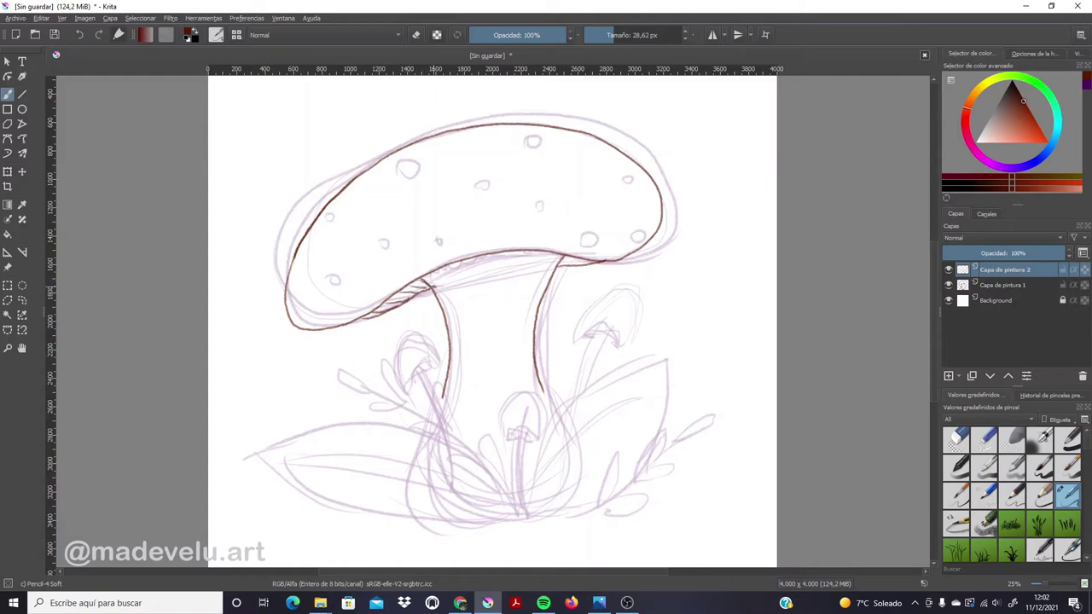
pyautogui.moveTo(415, 281)
pyautogui.mouseDown()
pyautogui.moveTo(546, 252)
pyautogui.moveTo(628, 257)
pyautogui.moveTo(560, 261)
pyautogui.moveTo(591, 260)
pyautogui.mouseUp()
# Draw and thicken the small central mushroom's stem, undoing misplaced strokes
pyautogui.moveTo(520, 516); pyautogui.dragTo(524, 443)
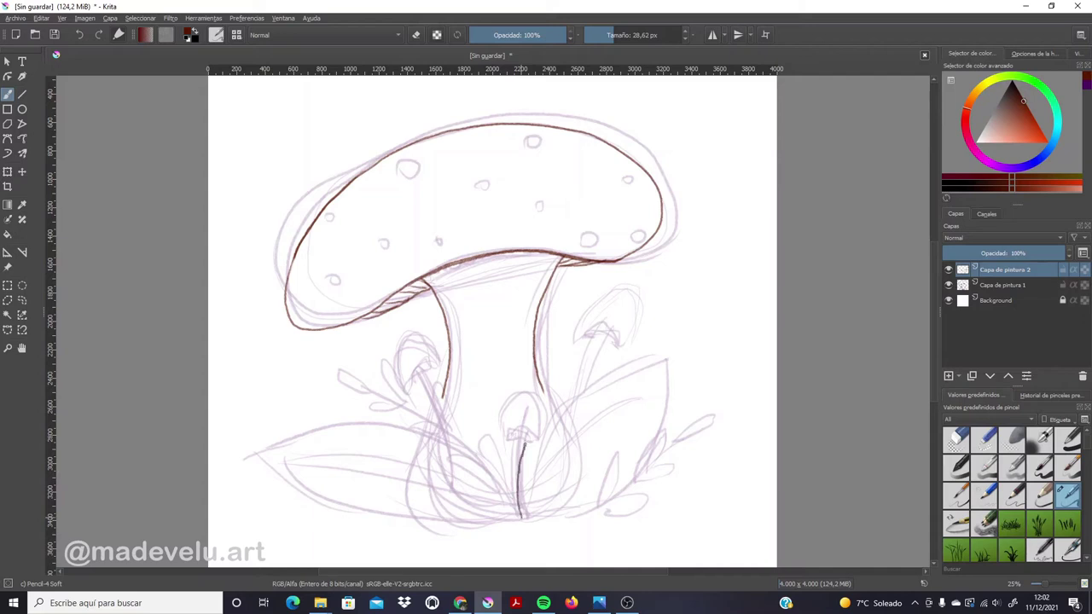
pyautogui.hotkey('ctrl', 'z')
pyautogui.moveTo(527, 516); pyautogui.dragTo(524, 438)
pyautogui.moveTo(518, 515)
pyautogui.mouseDown()
pyautogui.moveTo(521, 442)
pyautogui.moveTo(531, 447)
pyautogui.moveTo(522, 393)
pyautogui.moveTo(538, 445)
pyautogui.moveTo(522, 441)
pyautogui.mouseUp()
pyautogui.hotkey('ctrl', 'z')
pyautogui.hotkey('ctrl', 'z')
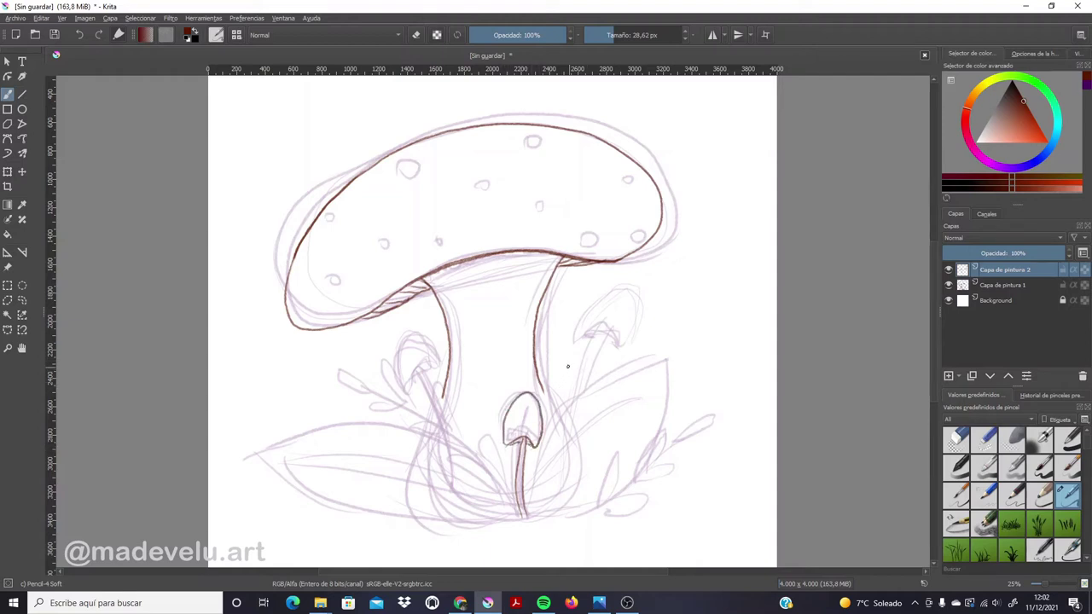
# Trace the right and left leaf outlines from the stem base in brown, undoing stray strokes
pyautogui.moveTo(529, 514)
pyautogui.mouseDown()
pyautogui.moveTo(534, 490)
pyautogui.moveTo(667, 364)
pyautogui.mouseUp()
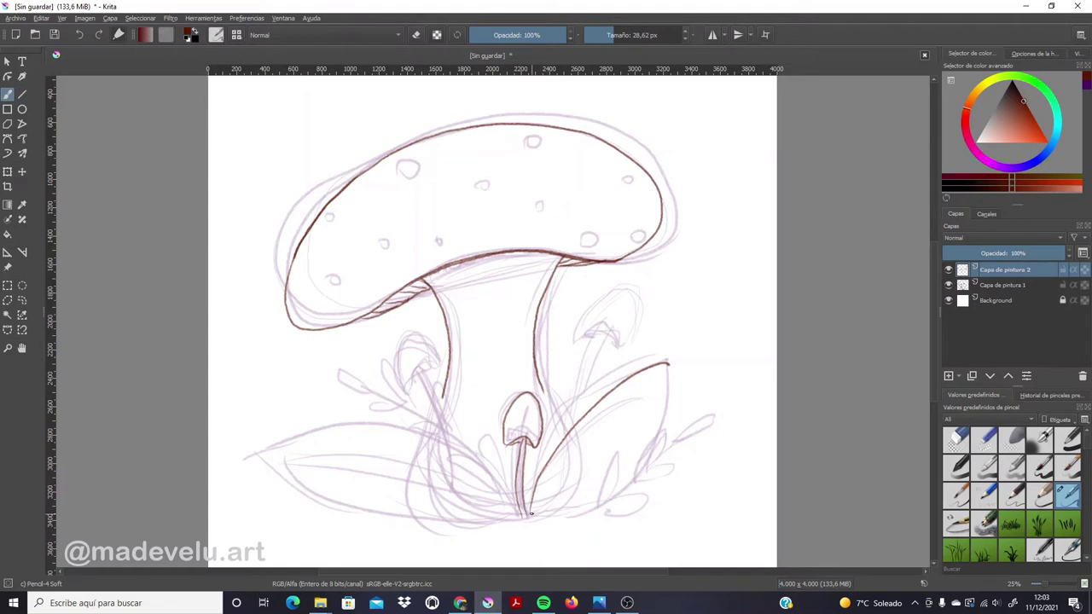
pyautogui.moveTo(531, 515); pyautogui.dragTo(669, 365)
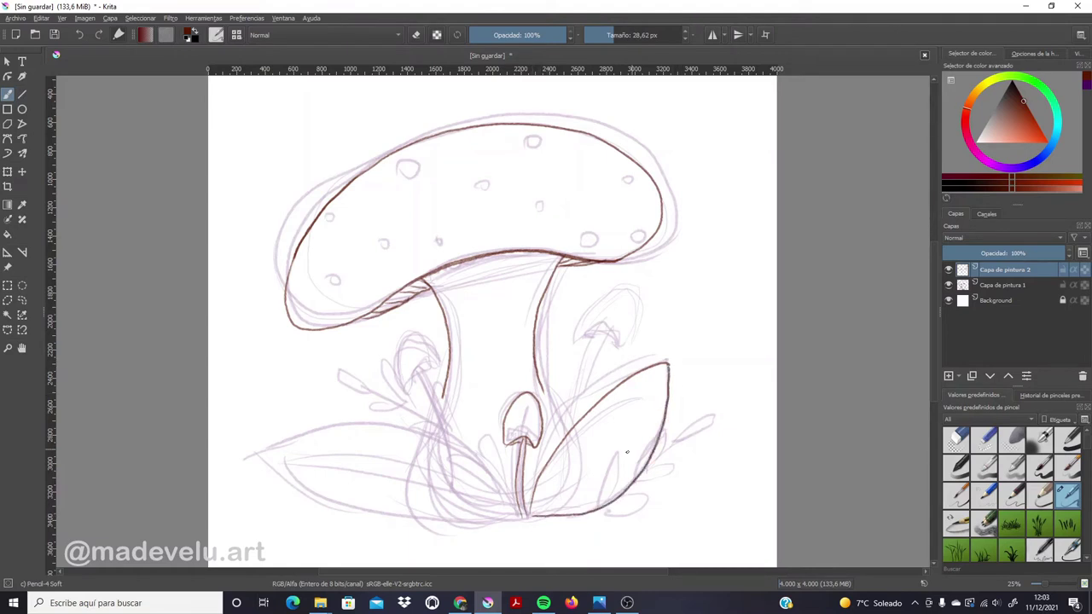
pyautogui.moveTo(533, 515); pyautogui.dragTo(722, 433)
pyautogui.hotkey('ctrl', 'z')
pyautogui.hotkey('ctrl', 'z')
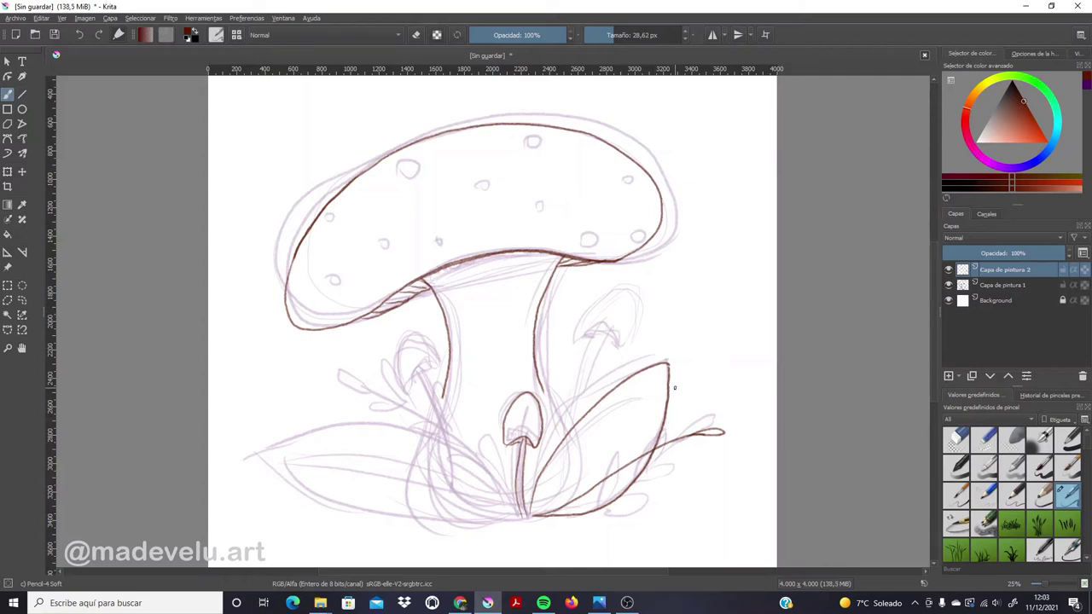
pyautogui.hotkey('ctrl', 'z')
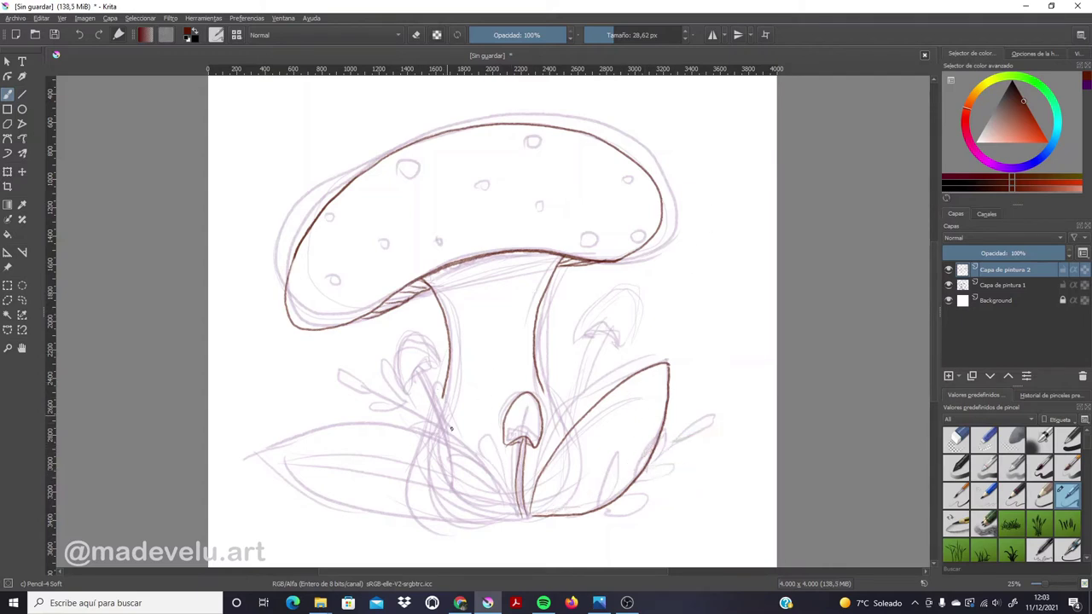
pyautogui.moveTo(515, 516)
pyautogui.mouseDown()
pyautogui.moveTo(272, 445)
pyautogui.moveTo(510, 517)
pyautogui.mouseUp()
pyautogui.hotkey('ctrl', 'z')
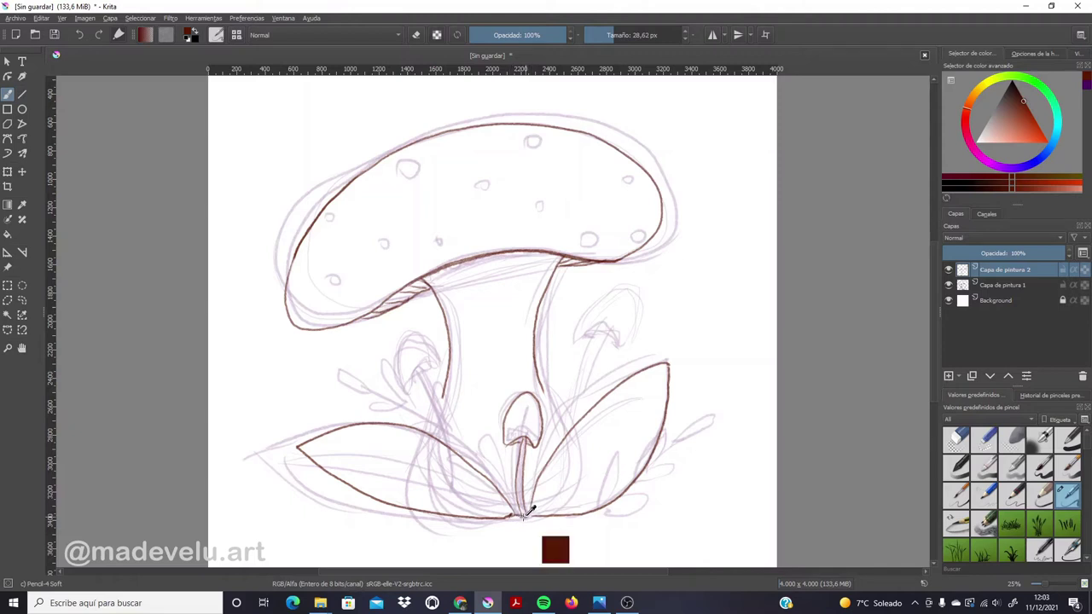
pyautogui.moveTo(510, 516); pyautogui.dragTo(534, 514)
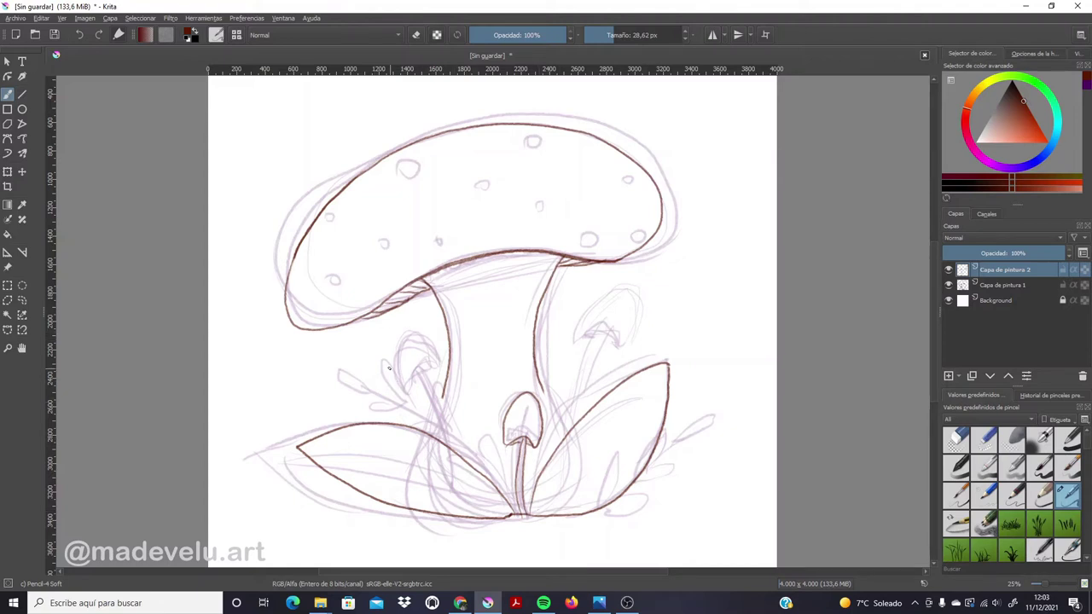
# Ink the small left mushroom's stem and cap
pyautogui.moveTo(419, 375); pyautogui.dragTo(443, 440)
pyautogui.moveTo(419, 372); pyautogui.dragTo(445, 440)
pyautogui.moveTo(409, 391)
pyautogui.mouseDown()
pyautogui.moveTo(435, 376)
pyautogui.moveTo(400, 356)
pyautogui.moveTo(435, 376)
pyautogui.moveTo(421, 379)
pyautogui.mouseUp()
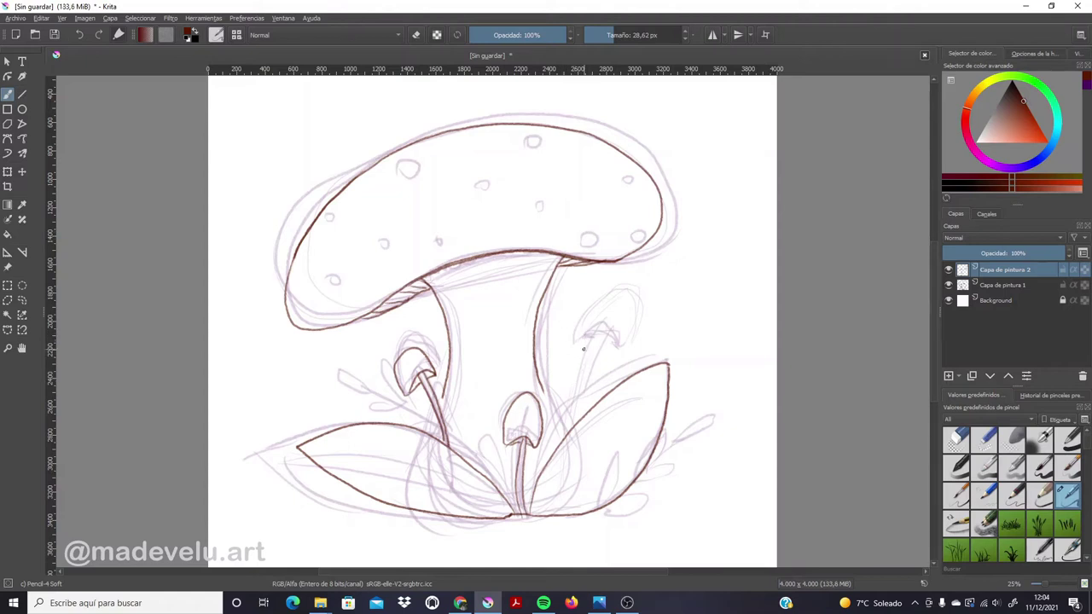
# Ink the right small mushroom's two stem lines and redraw its hooked cap
pyautogui.moveTo(582, 338); pyautogui.dragTo(553, 437)
pyautogui.moveTo(586, 339); pyautogui.dragTo(556, 442)
pyautogui.moveTo(564, 348)
pyautogui.mouseDown()
pyautogui.moveTo(590, 344)
pyautogui.moveTo(596, 323)
pyautogui.moveTo(600, 347)
pyautogui.moveTo(580, 345)
pyautogui.mouseUp()
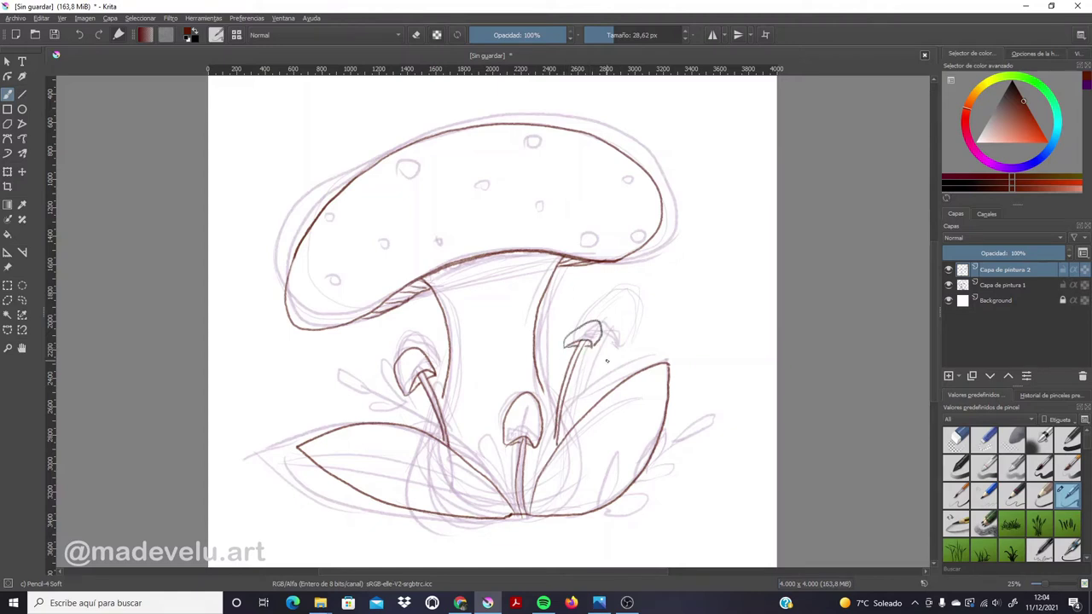
pyautogui.hotkey('ctrl', 'z')
pyautogui.hotkey('ctrl', 'z')
pyautogui.moveTo(566, 346)
pyautogui.mouseDown()
pyautogui.moveTo(610, 330)
pyautogui.moveTo(592, 349)
pyautogui.moveTo(599, 341)
pyautogui.mouseUp()
pyautogui.hotkey('ctrl', 'z')
# Extend the right small mushroom's stem lines and draw the central stem's right edge
pyautogui.moveTo(555, 434); pyautogui.dragTo(548, 459)
pyautogui.keyDown('ctrl'); pyautogui.click(551, 385); pyautogui.keyUp('ctrl')
pyautogui.moveTo(558, 396); pyautogui.dragTo(559, 435)
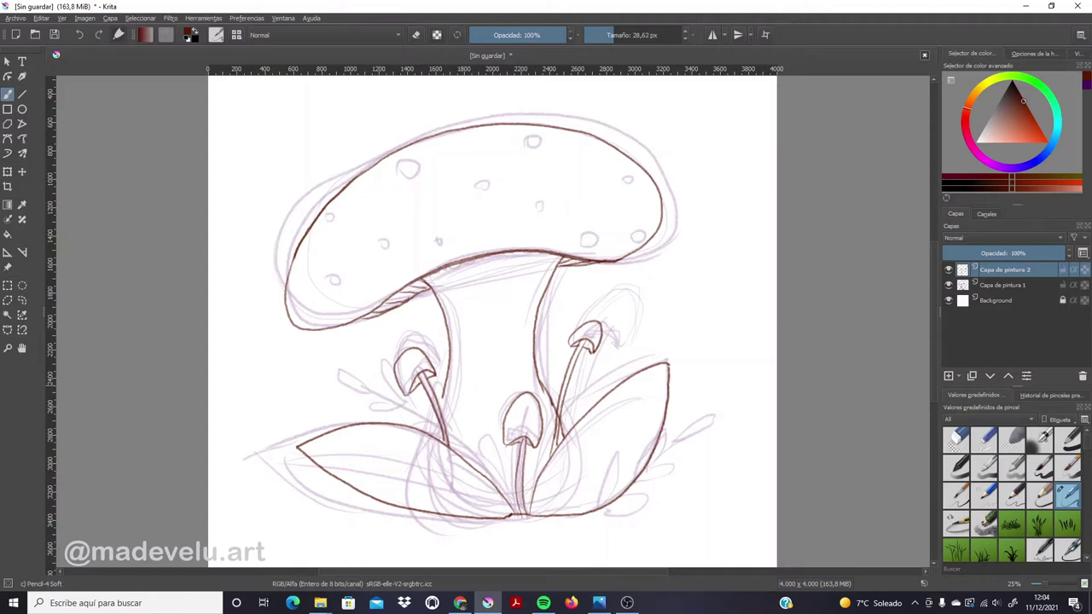
pyautogui.moveTo(539, 380); pyautogui.dragTo(565, 423)
pyautogui.click(1010, 437)
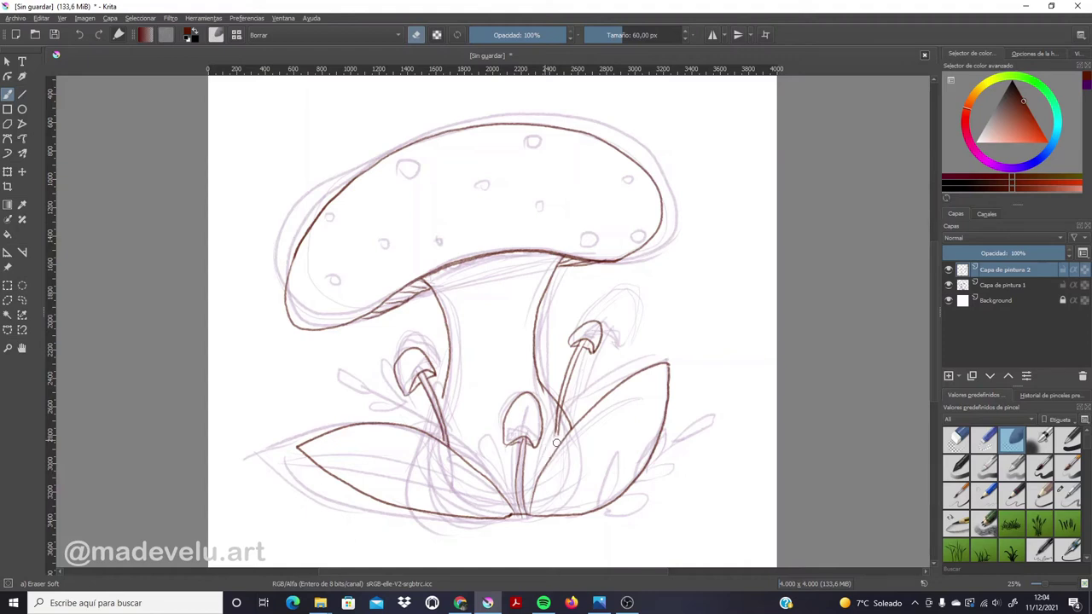
# Erase the stray tail beside the right stem and toggle the sketch layer to compare
pyautogui.moveTo(556, 429); pyautogui.dragTo(543, 395)
pyautogui.click(948, 285)
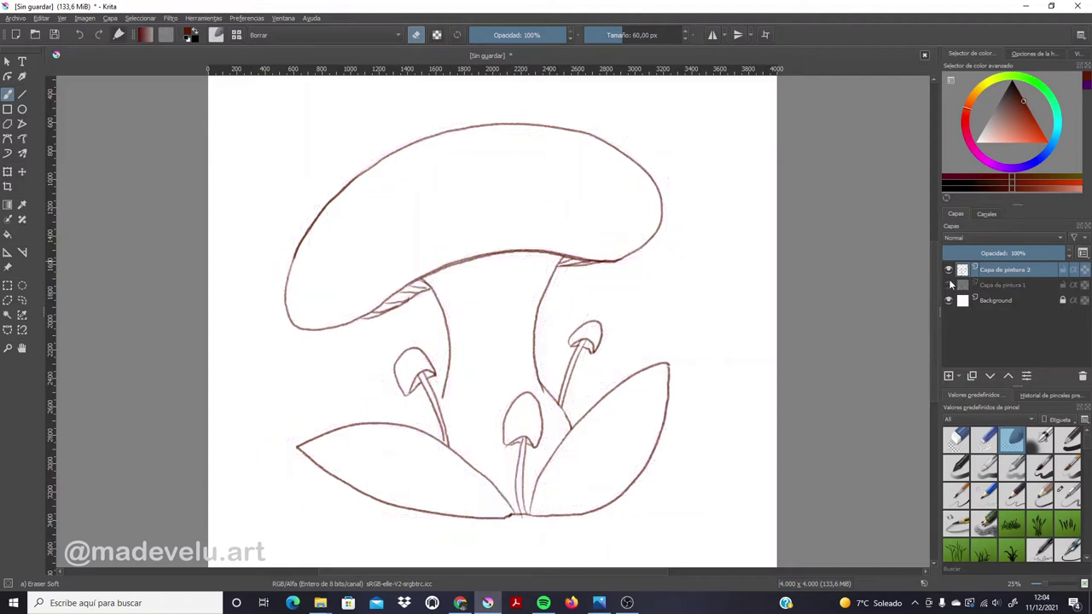
pyautogui.click(948, 284)
pyautogui.click(949, 285)
pyautogui.click(950, 286)
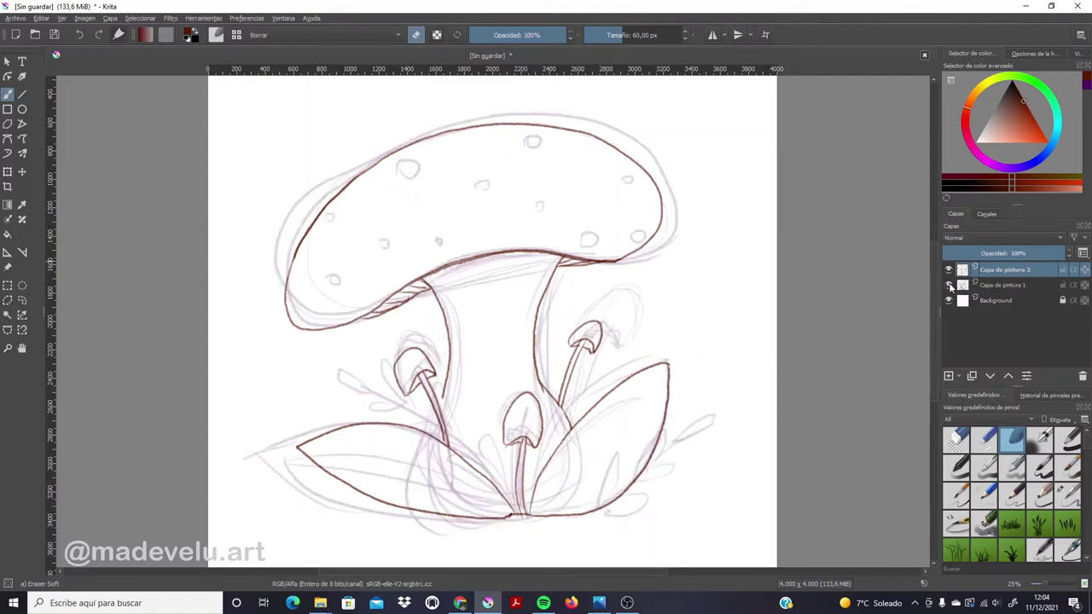
pyautogui.click(949, 285)
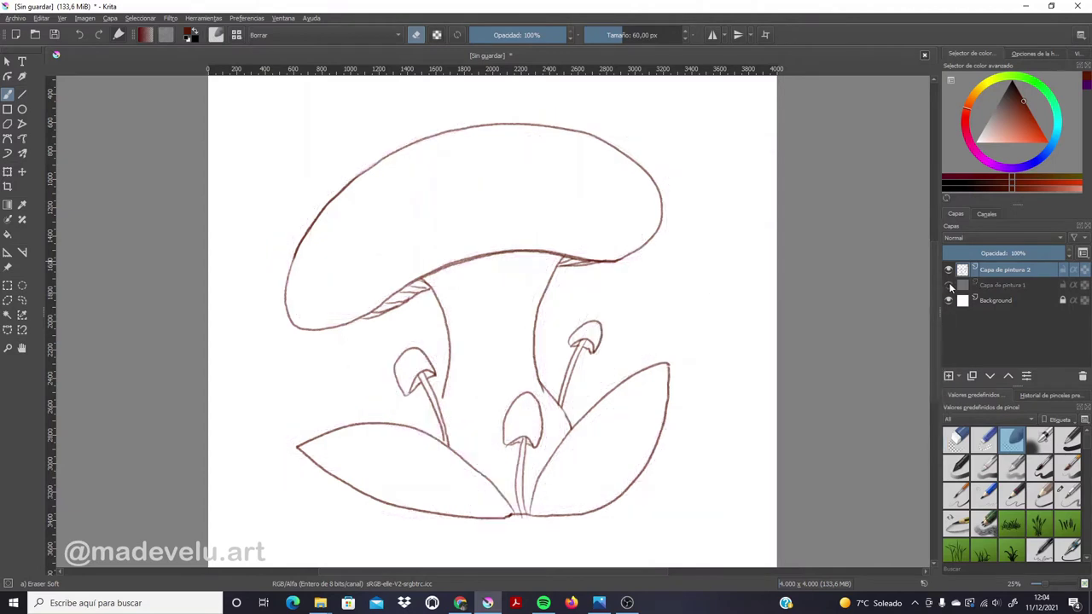
pyautogui.click(949, 286)
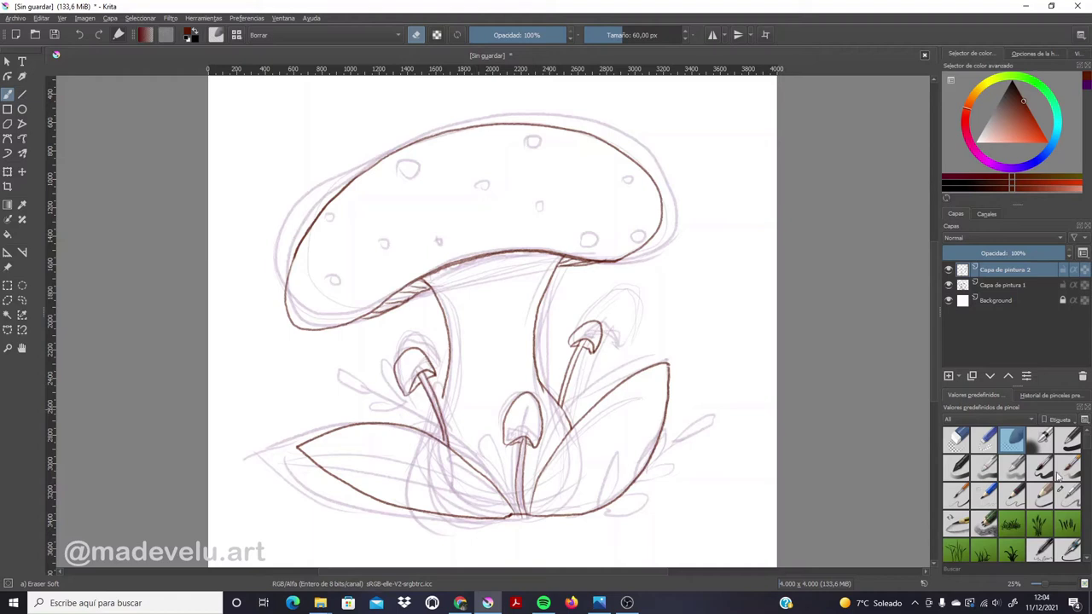
# Redraw the short line on the left small stem with the soft pencil and hide the sketch layer
pyautogui.click(1067, 495)
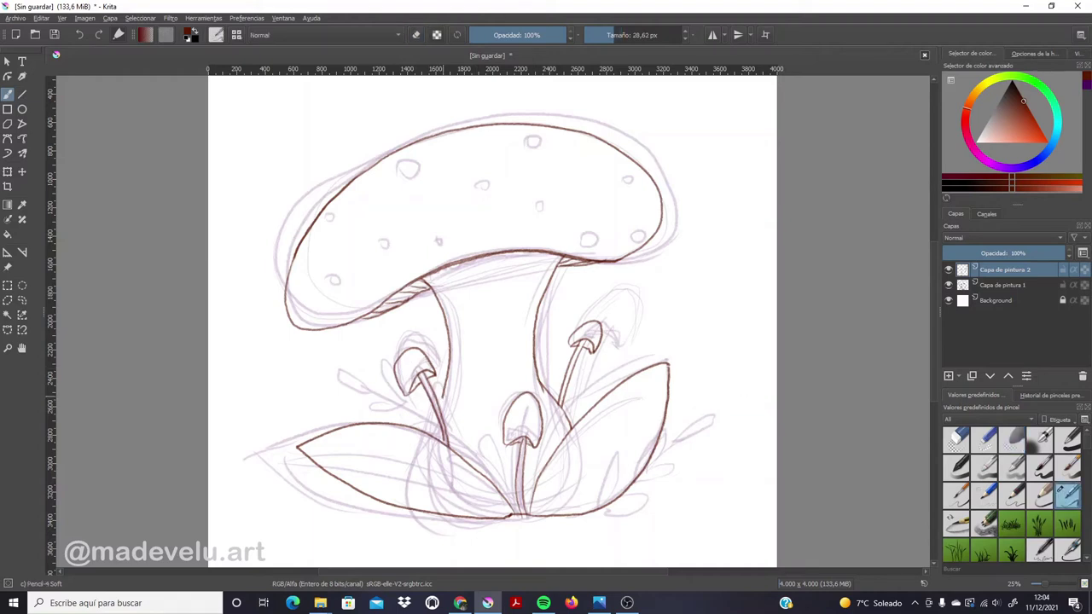
pyautogui.hotkey('ctrl', 'z')
pyautogui.moveTo(431, 416); pyautogui.dragTo(438, 431)
pyautogui.click(948, 271)
pyautogui.click(948, 271)
pyautogui.click(948, 285)
pyautogui.click(993, 285)
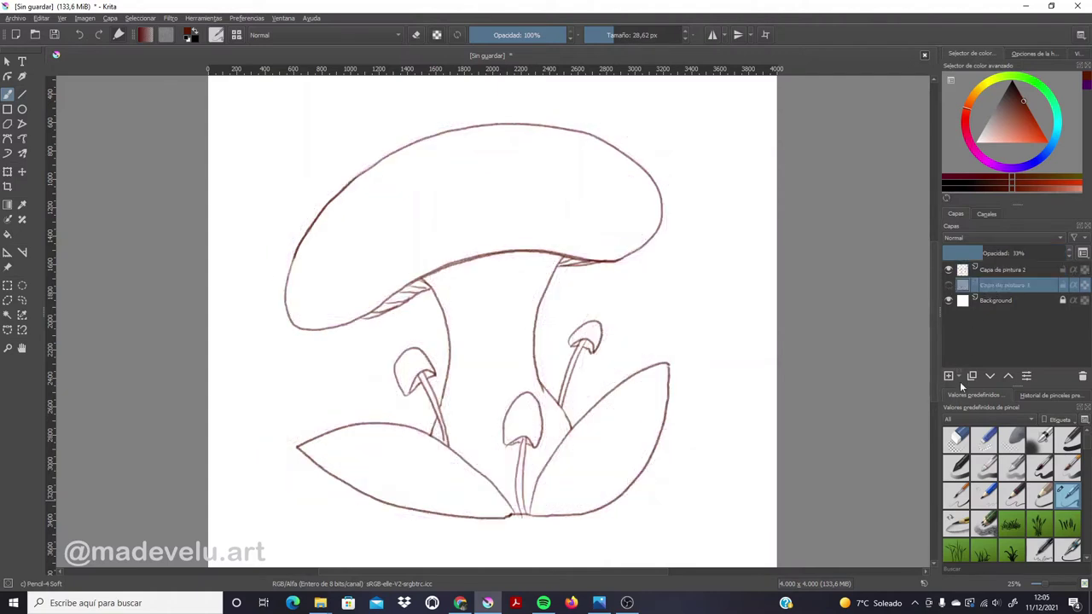
# Add a new layer, pick a reddish-brown colour and set a large basic round brush
pyautogui.click(949, 377)
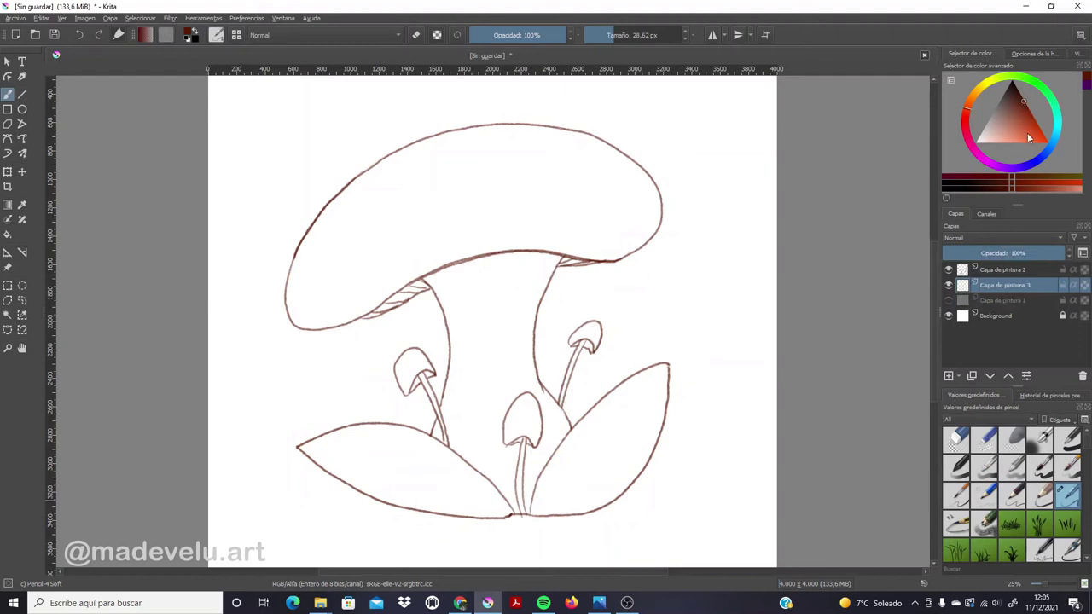
pyautogui.moveTo(1043, 187); pyautogui.dragTo(1035, 188)
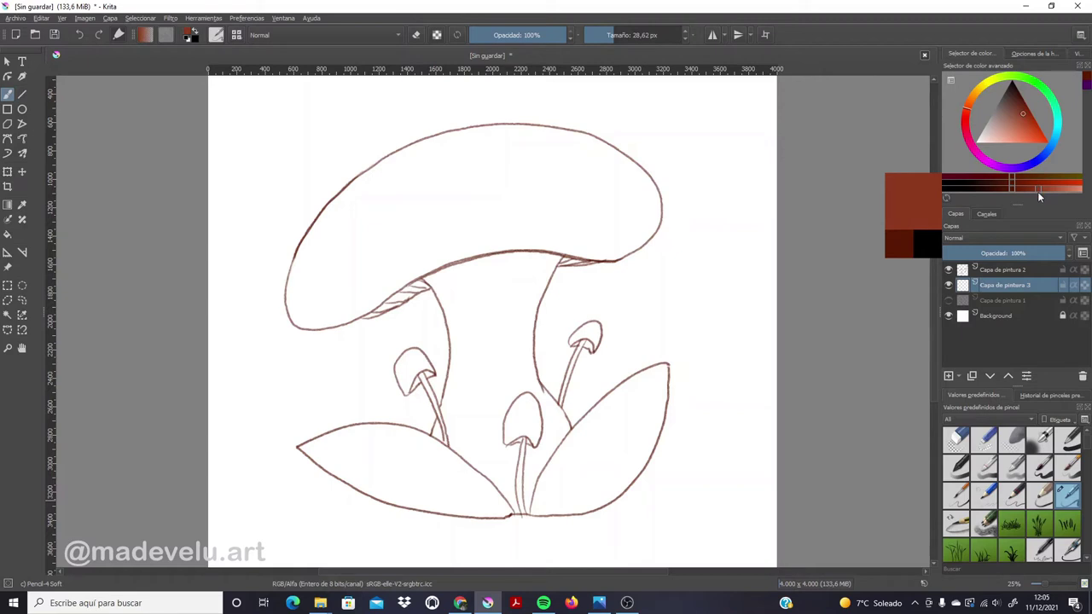
pyautogui.moveTo(1039, 191); pyautogui.dragTo(1064, 193)
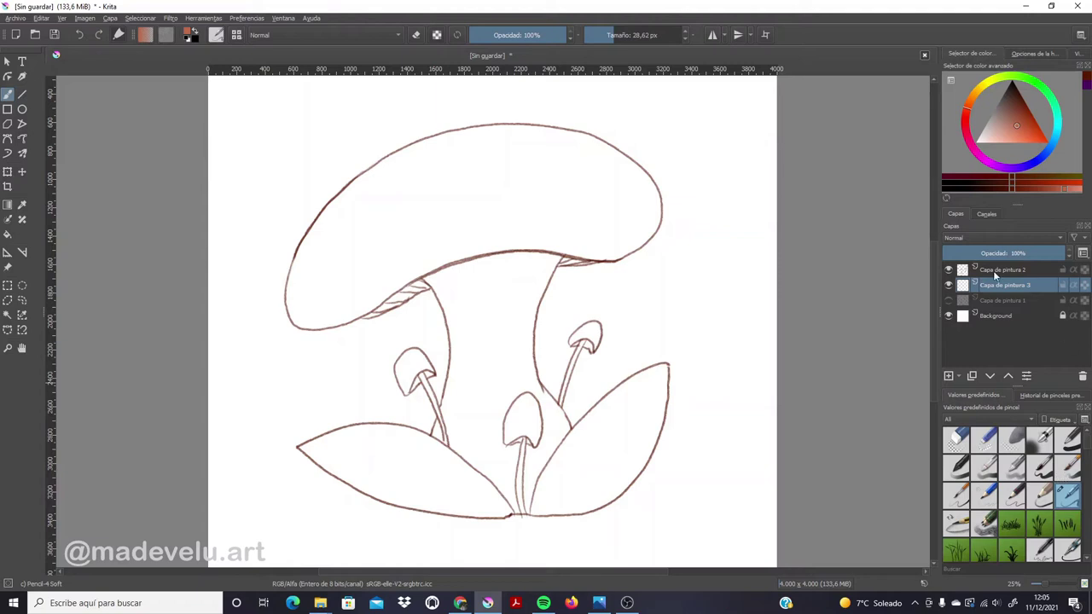
pyautogui.click(1067, 439)
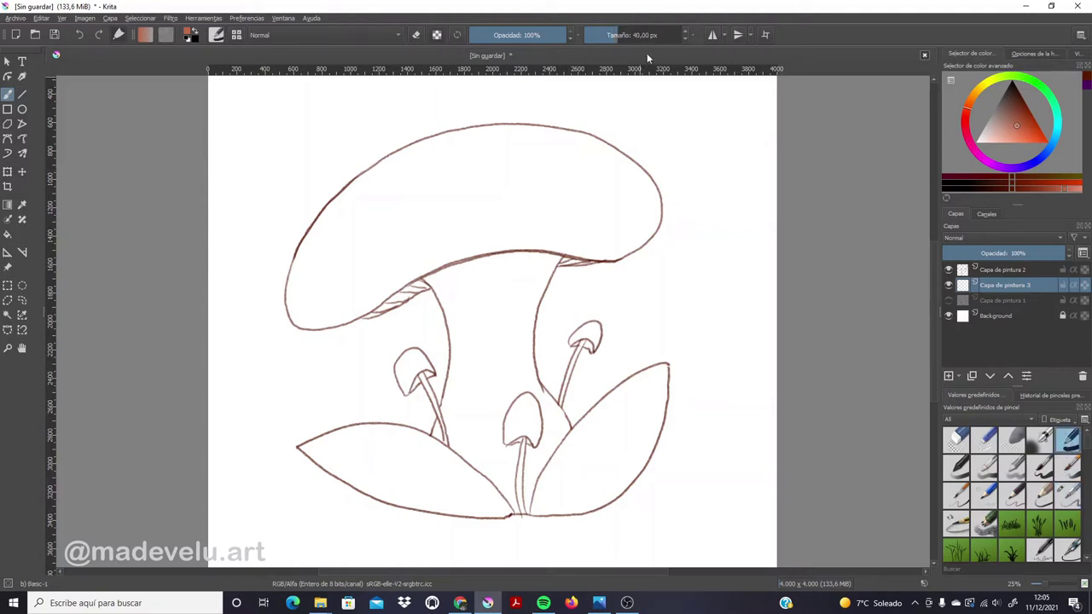
pyautogui.moveTo(646, 35); pyautogui.dragTo(682, 35)
# Fill the whole mushroom cap with solid reddish-brown
pyautogui.moveTo(389, 229)
pyautogui.mouseDown()
pyautogui.moveTo(307, 295)
pyautogui.moveTo(369, 184)
pyautogui.moveTo(345, 223)
pyautogui.moveTo(384, 183)
pyautogui.moveTo(439, 155)
pyautogui.mouseUp()
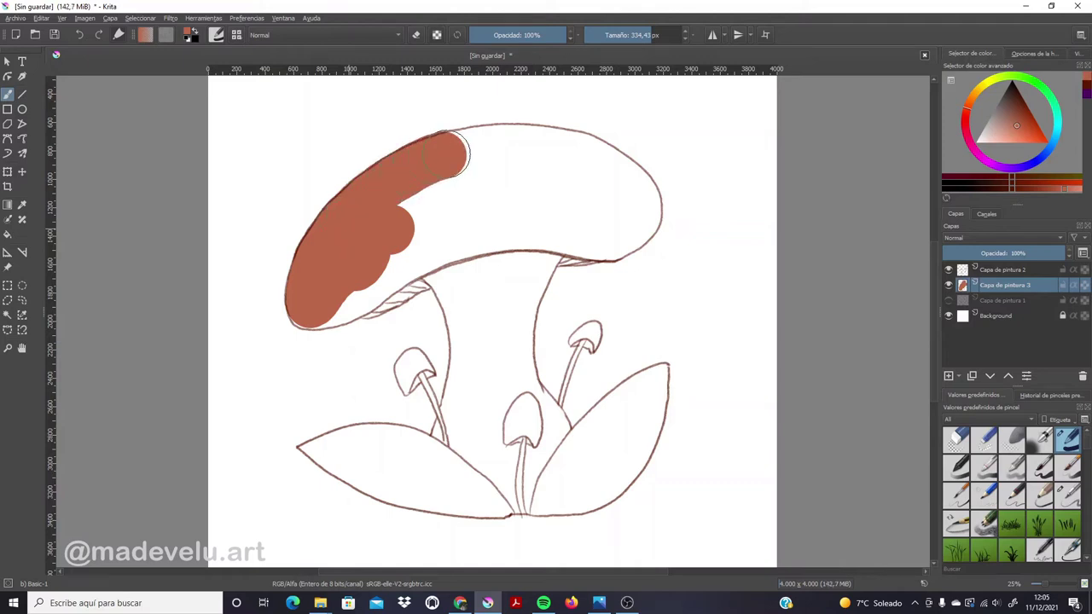
pyautogui.moveTo(298, 307)
pyautogui.mouseDown()
pyautogui.moveTo(323, 322)
pyautogui.moveTo(337, 301)
pyautogui.moveTo(362, 298)
pyautogui.moveTo(436, 240)
pyautogui.moveTo(540, 214)
pyautogui.moveTo(413, 209)
pyautogui.moveTo(516, 175)
pyautogui.moveTo(503, 145)
pyautogui.moveTo(478, 153)
pyautogui.moveTo(505, 143)
pyautogui.moveTo(590, 158)
pyautogui.moveTo(639, 199)
pyautogui.moveTo(611, 235)
pyautogui.moveTo(528, 226)
pyautogui.mouseUp()
pyautogui.moveTo(508, 196); pyautogui.dragTo(613, 206)
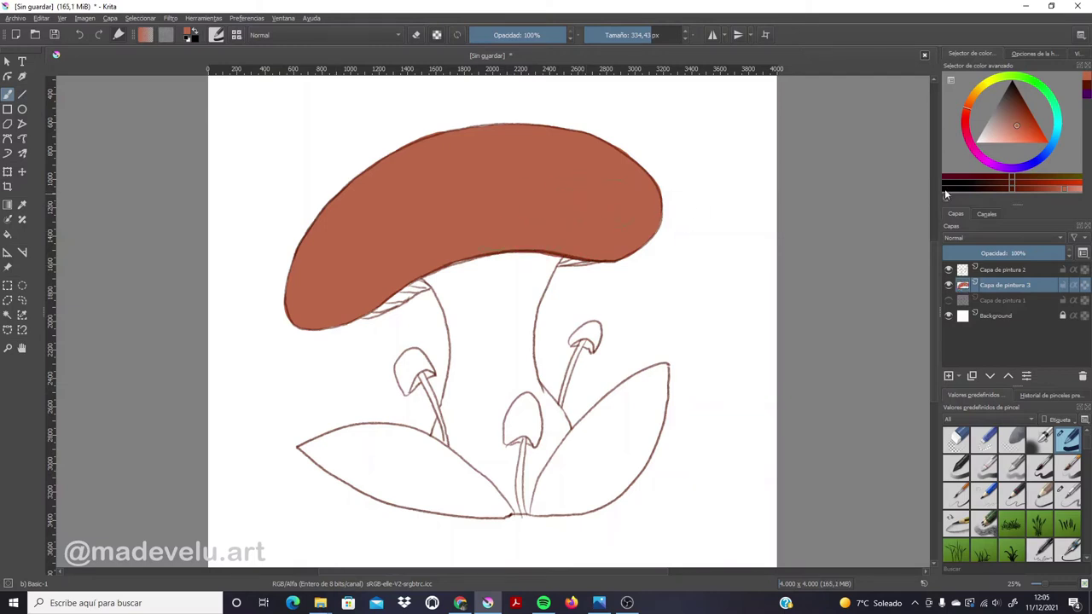
pyautogui.moveTo(1014, 124); pyautogui.dragTo(989, 137)
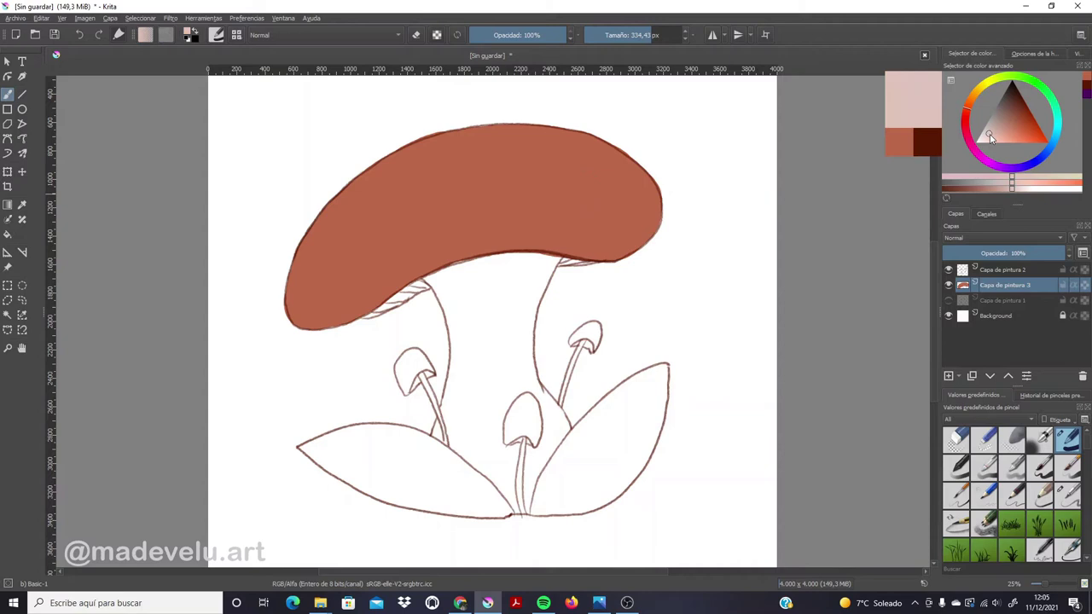
pyautogui.moveTo(638, 40); pyautogui.dragTo(618, 36)
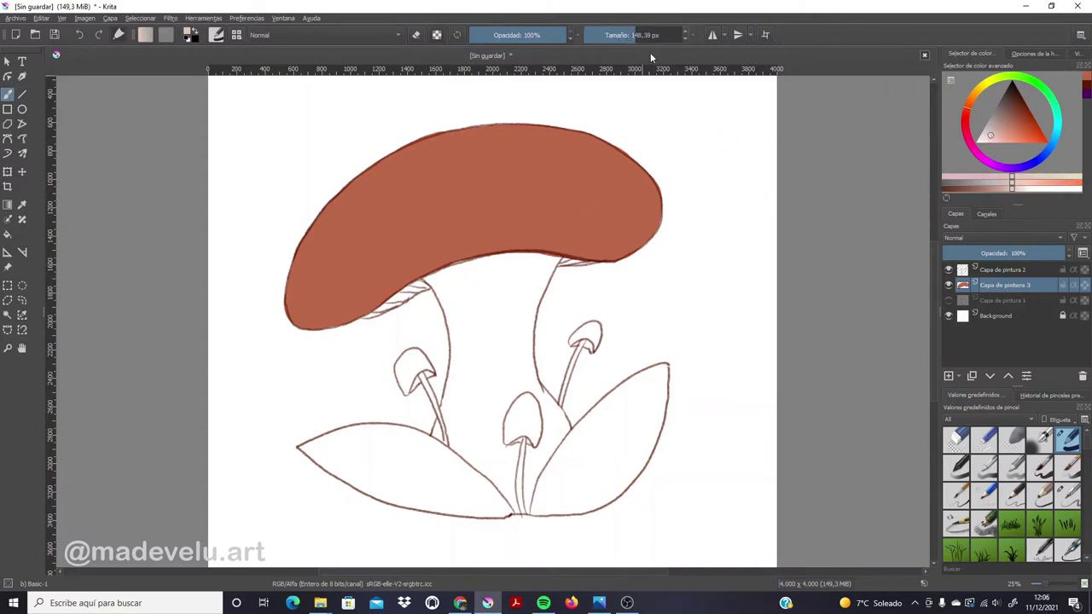
# Add a new layer and paint the main stem light pink down to its base
pyautogui.click(947, 375)
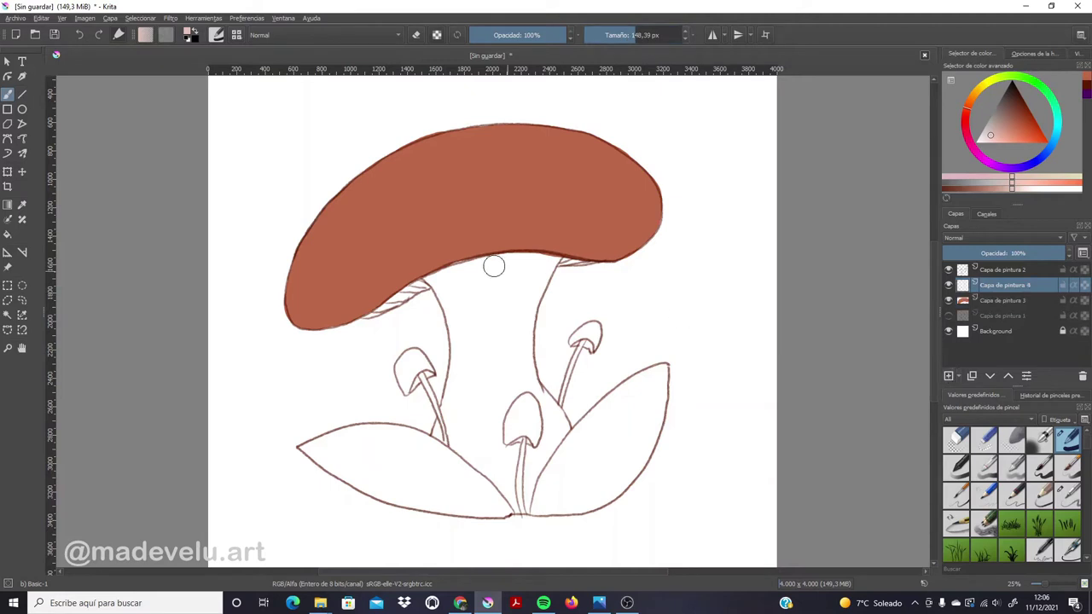
pyautogui.moveTo(432, 278)
pyautogui.mouseDown()
pyautogui.moveTo(461, 339)
pyautogui.moveTo(439, 433)
pyautogui.moveTo(456, 351)
pyautogui.moveTo(452, 291)
pyautogui.moveTo(437, 284)
pyautogui.moveTo(493, 263)
pyautogui.moveTo(556, 265)
pyautogui.mouseUp()
pyautogui.click(1040, 467)
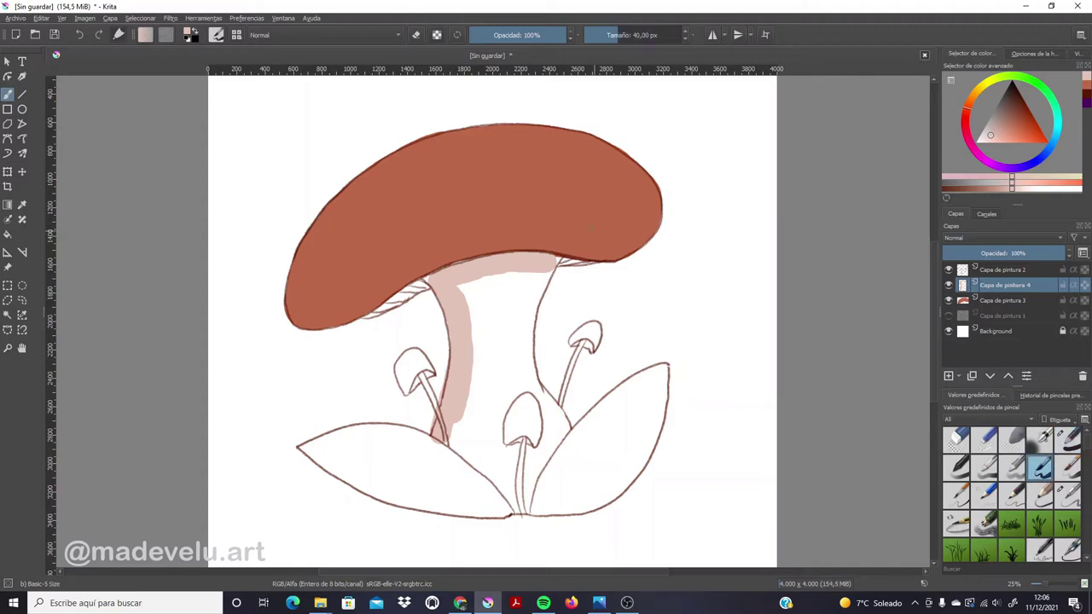
pyautogui.moveTo(631, 34); pyautogui.dragTo(650, 34)
pyautogui.moveTo(516, 345)
pyautogui.mouseDown()
pyautogui.moveTo(498, 291)
pyautogui.moveTo(464, 287)
pyautogui.moveTo(446, 434)
pyautogui.moveTo(511, 496)
pyautogui.moveTo(525, 495)
pyautogui.moveTo(556, 424)
pyautogui.moveTo(511, 341)
pyautogui.moveTo(521, 288)
pyautogui.moveTo(532, 271)
pyautogui.moveTo(544, 276)
pyautogui.moveTo(529, 345)
pyautogui.moveTo(517, 273)
pyautogui.moveTo(495, 289)
pyautogui.moveTo(538, 268)
pyautogui.mouseUp()
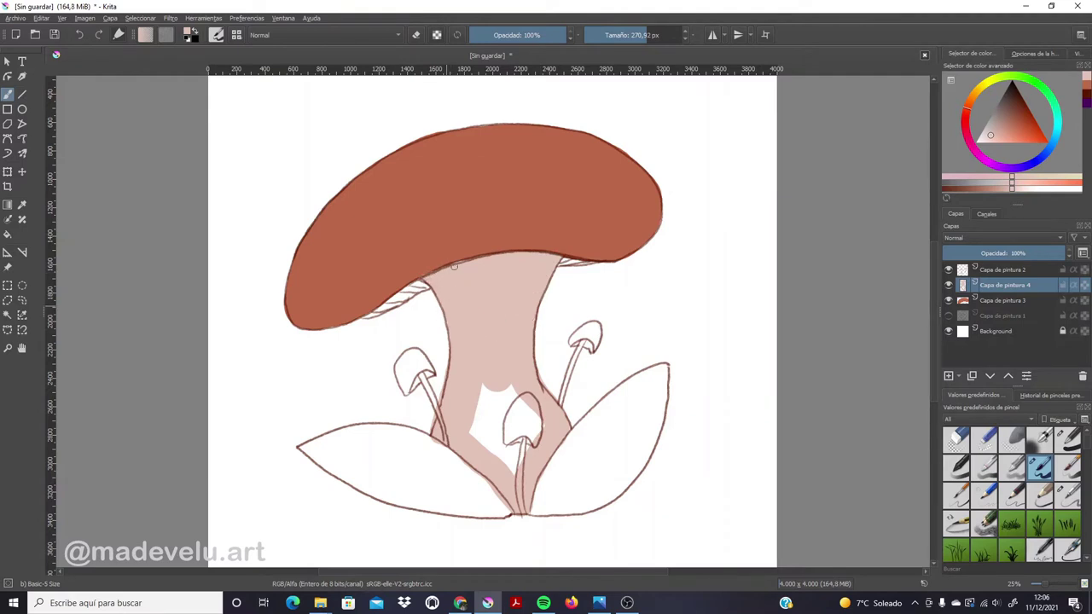
pyautogui.moveTo(492, 370)
pyautogui.mouseDown()
pyautogui.moveTo(478, 383)
pyautogui.moveTo(501, 387)
pyautogui.moveTo(525, 426)
pyautogui.mouseUp()
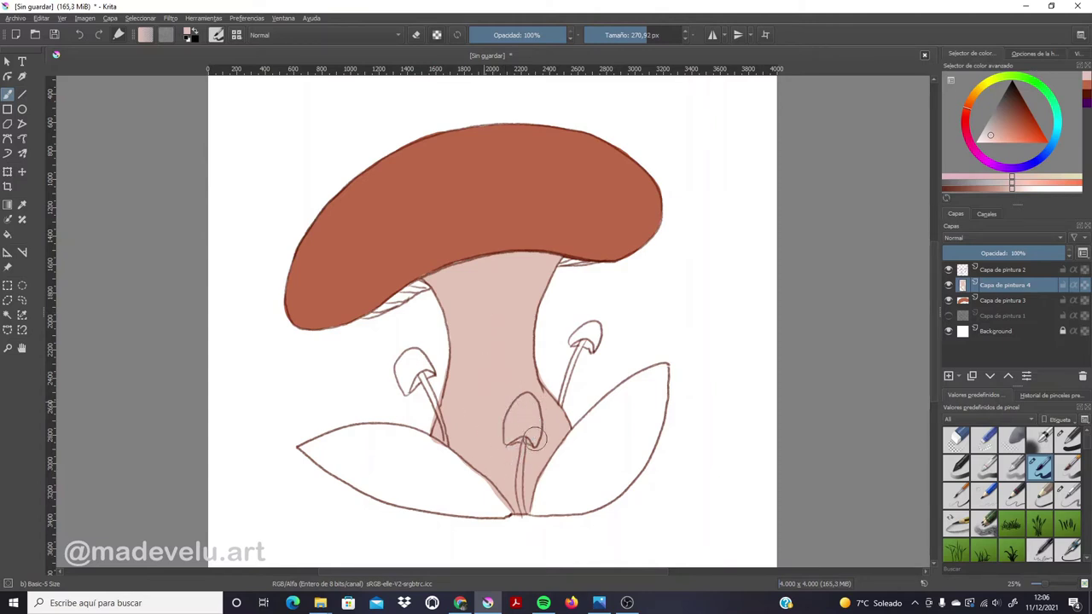
pyautogui.moveTo(515, 494); pyautogui.dragTo(518, 479)
# Erase pink spill on the left leaf and small stem, and fill the gap by the right leaf
pyautogui.click(1012, 439)
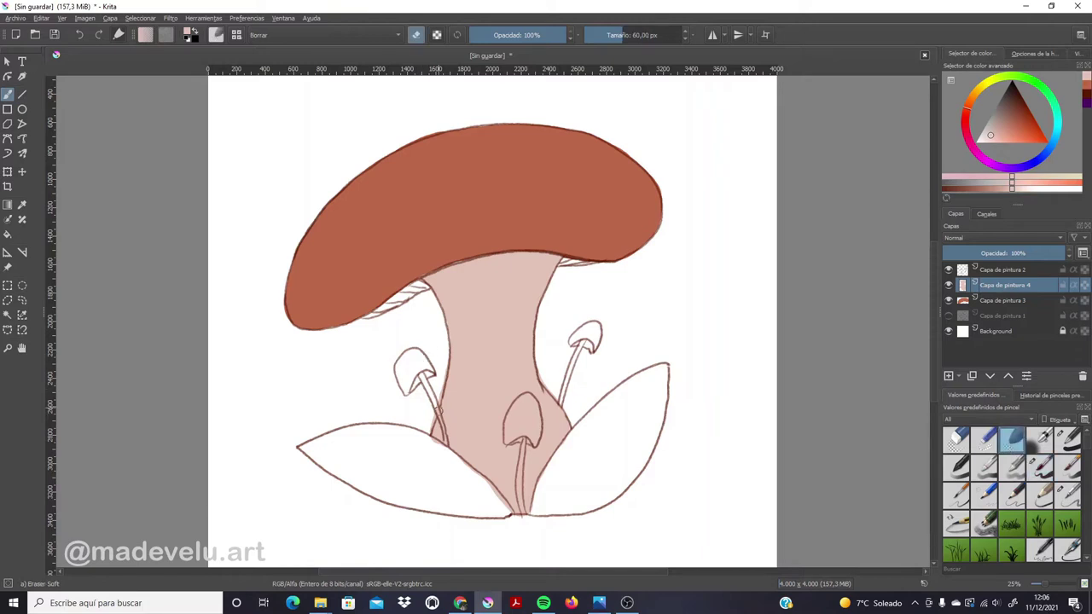
pyautogui.moveTo(433, 441)
pyautogui.mouseDown()
pyautogui.moveTo(526, 521)
pyautogui.moveTo(536, 500)
pyautogui.mouseUp()
pyautogui.click(1039, 464)
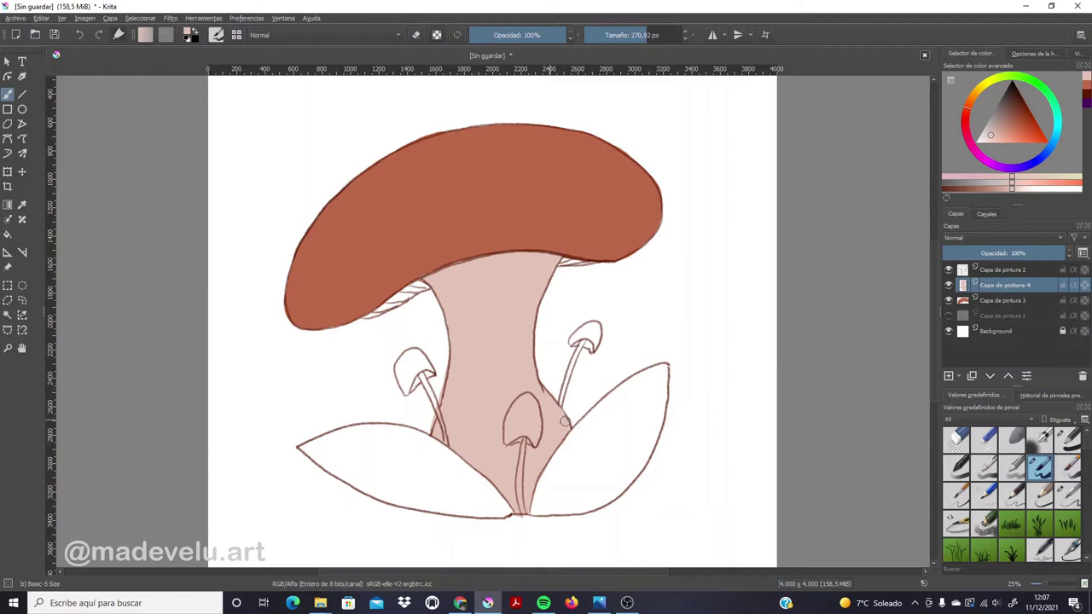
pyautogui.moveTo(563, 427); pyautogui.dragTo(568, 452)
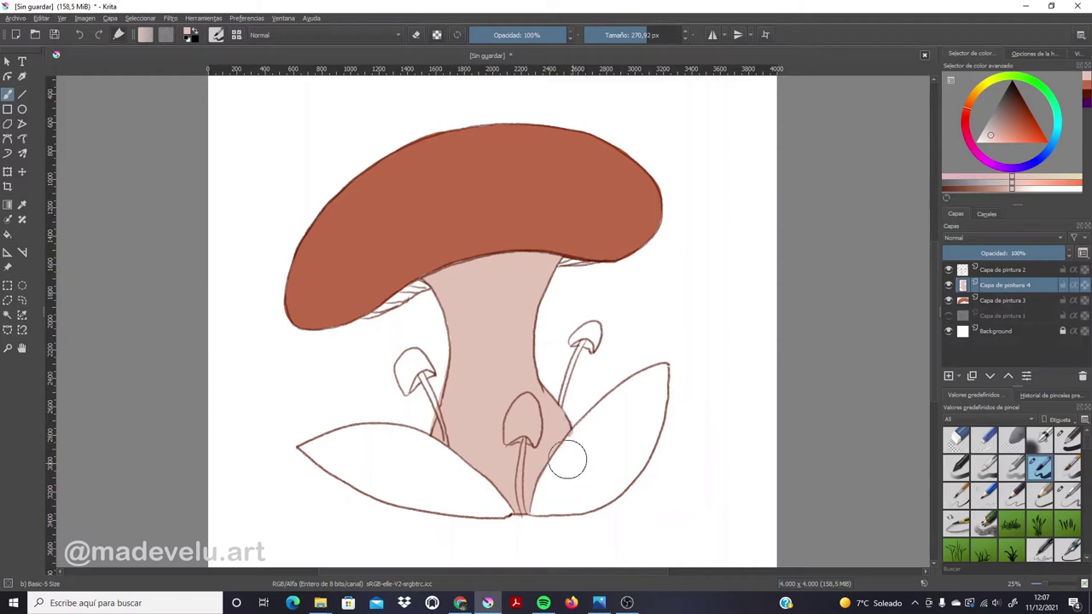
pyautogui.click(1011, 437)
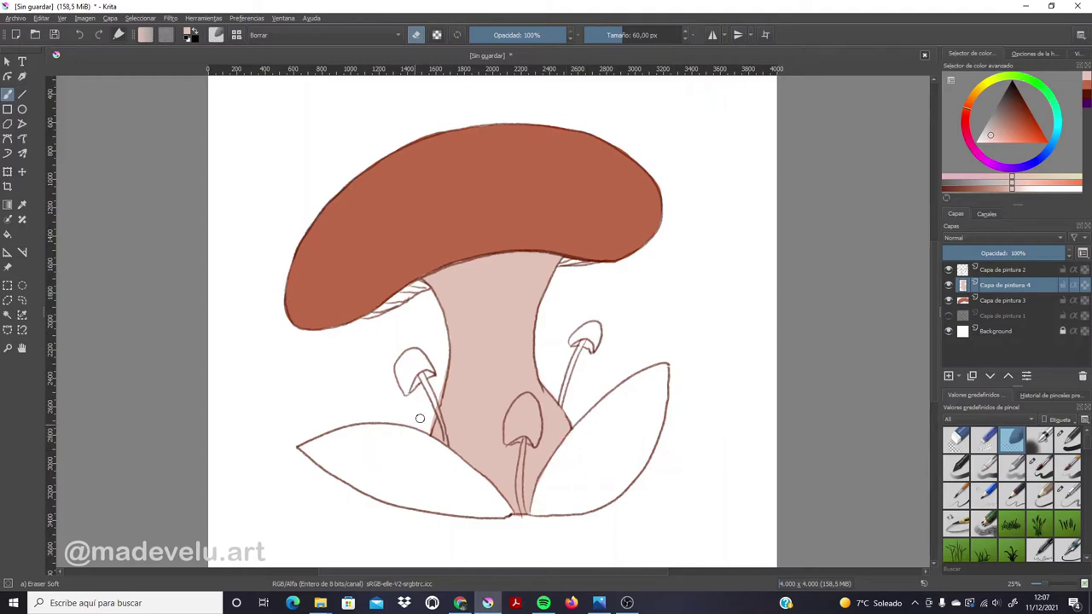
pyautogui.moveTo(422, 435); pyautogui.dragTo(435, 402)
# Pick a slightly darker pink and add a new layer, Capa de pintura 5
pyautogui.click(996, 188)
pyautogui.moveTo(995, 187); pyautogui.dragTo(986, 187)
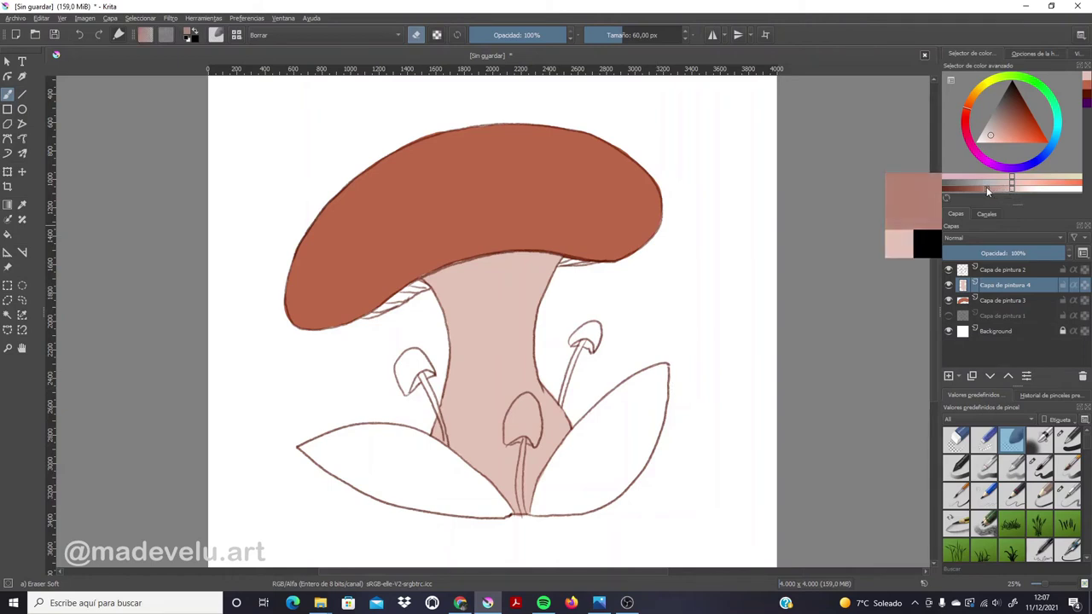
pyautogui.click(949, 377)
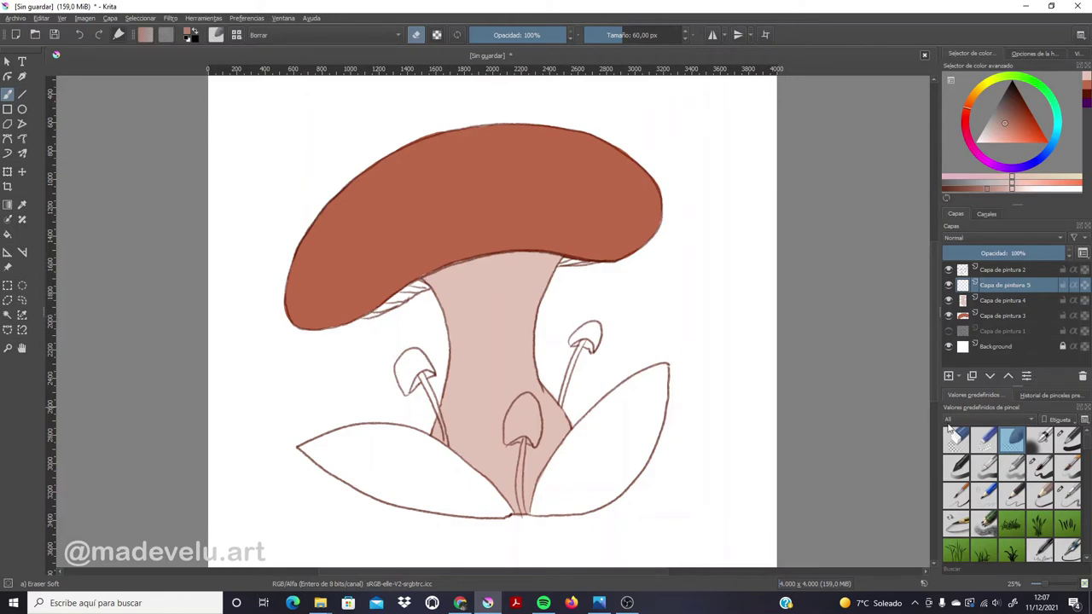
# Paint dark gill strokes on both sides of the stem under the cap and soften them
pyautogui.click(1040, 467)
pyautogui.moveTo(398, 298); pyautogui.dragTo(383, 309)
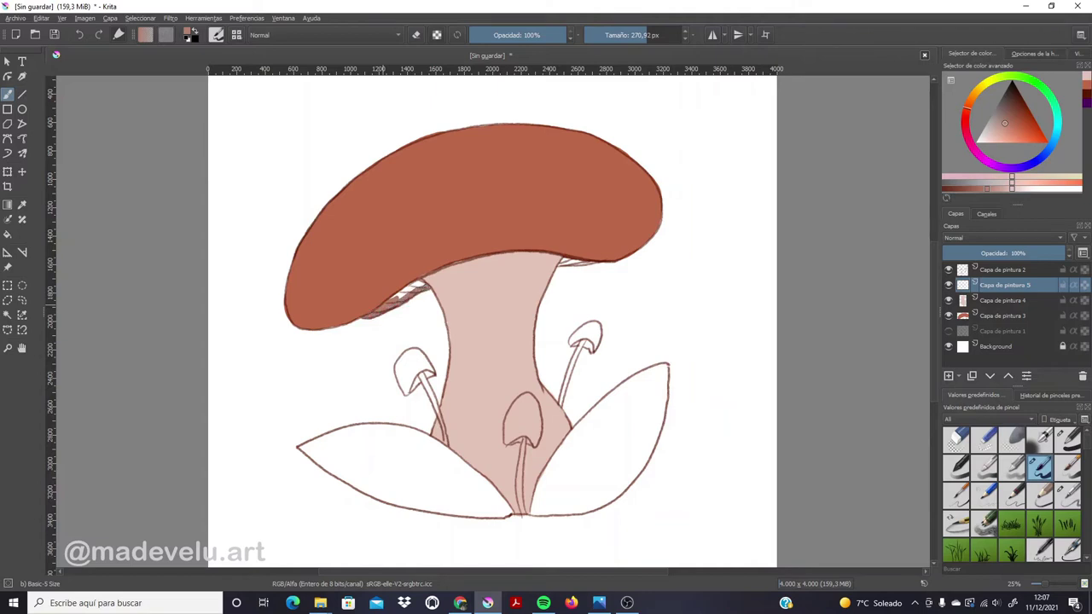
pyautogui.moveTo(410, 288); pyautogui.dragTo(395, 296)
pyautogui.moveTo(550, 264); pyautogui.dragTo(584, 266)
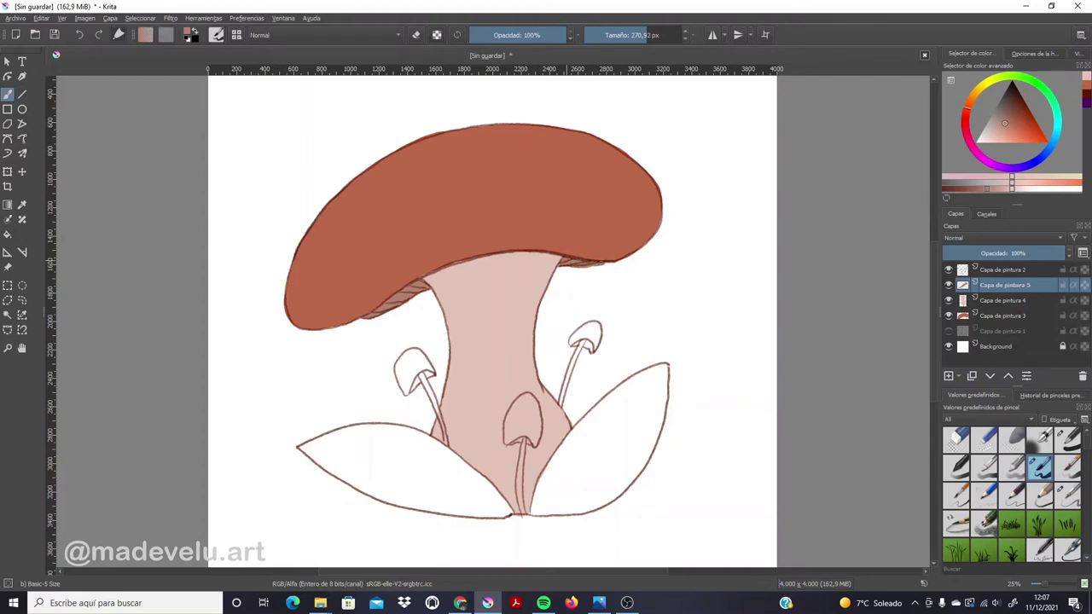
pyautogui.click(1012, 438)
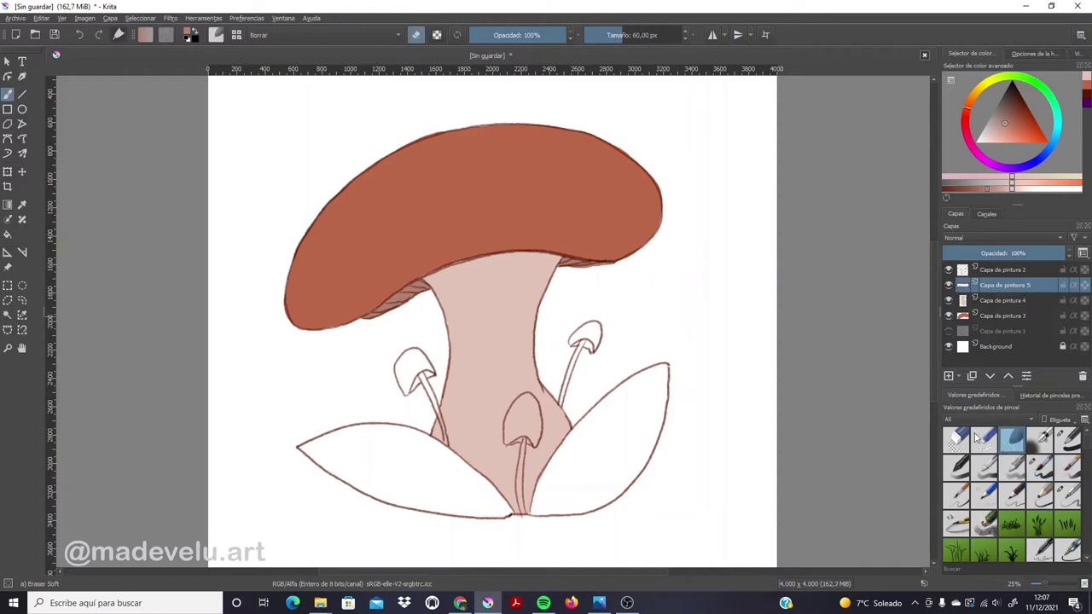
pyautogui.moveTo(597, 273)
pyautogui.mouseDown()
pyautogui.moveTo(578, 267)
pyautogui.moveTo(629, 263)
pyautogui.moveTo(610, 265)
pyautogui.mouseUp()
pyautogui.click(959, 188)
# Add a new layer and paint the right small mushroom cap dark brown with Basic-5 Size
pyautogui.click(1040, 467)
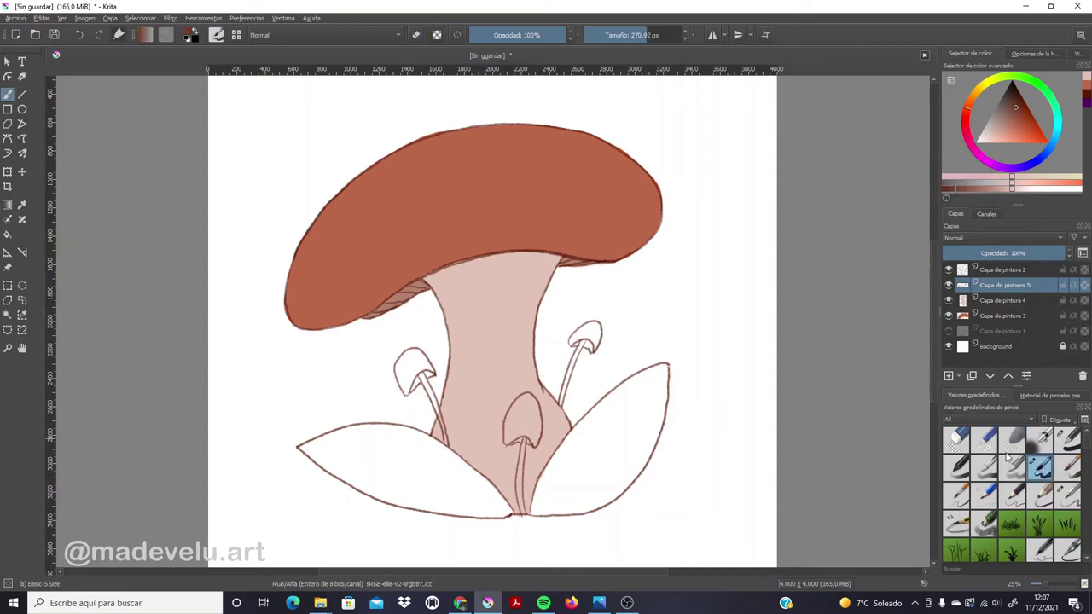
pyautogui.click(949, 376)
pyautogui.moveTo(593, 333); pyautogui.dragTo(588, 334)
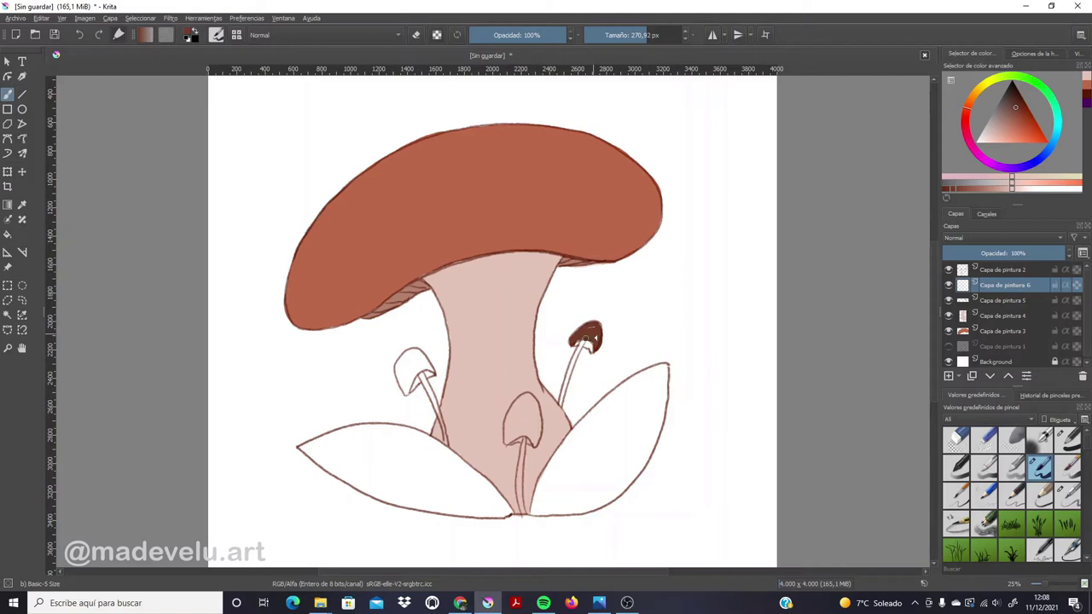
pyautogui.moveTo(595, 333); pyautogui.dragTo(577, 337)
pyautogui.moveTo(609, 332); pyautogui.dragTo(587, 324)
# Paint the middle and left small mushroom caps dark brown
pyautogui.moveTo(522, 410); pyautogui.dragTo(509, 420)
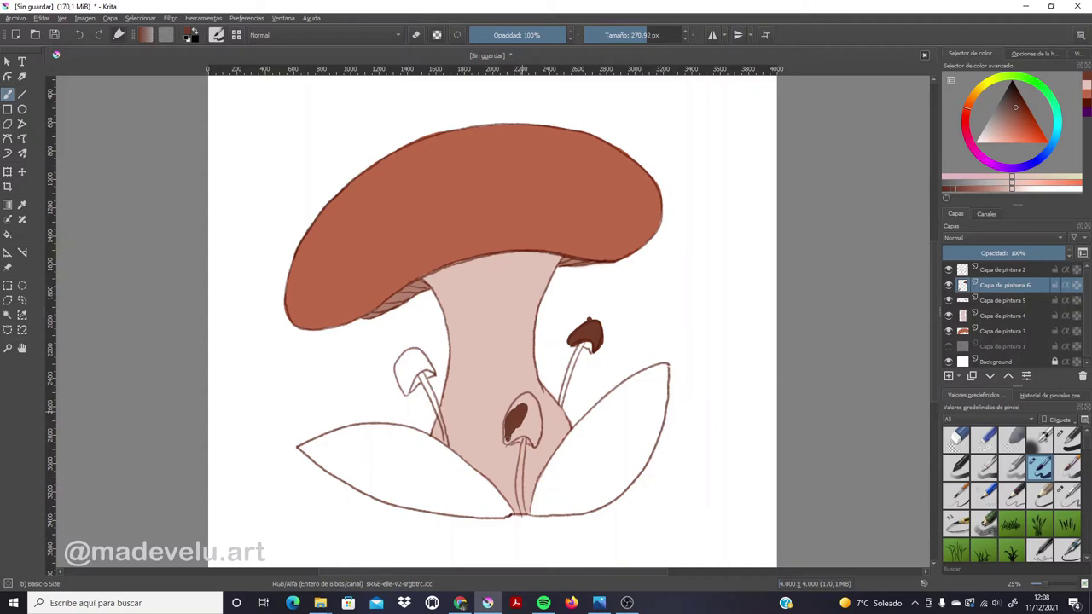
pyautogui.moveTo(507, 440); pyautogui.dragTo(518, 435)
pyautogui.moveTo(538, 420)
pyautogui.mouseDown()
pyautogui.moveTo(522, 397)
pyautogui.moveTo(512, 415)
pyautogui.moveTo(534, 428)
pyautogui.moveTo(530, 406)
pyautogui.mouseUp()
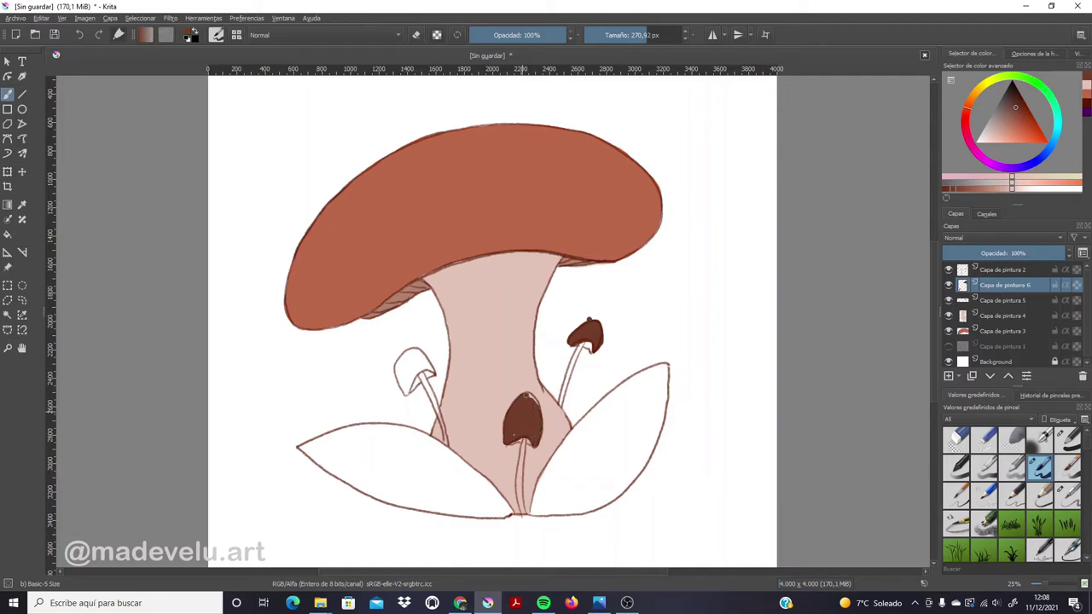
pyautogui.moveTo(534, 403); pyautogui.dragTo(516, 434)
pyautogui.moveTo(414, 365)
pyautogui.mouseDown()
pyautogui.moveTo(401, 366)
pyautogui.moveTo(401, 380)
pyautogui.moveTo(428, 365)
pyautogui.moveTo(418, 379)
pyautogui.moveTo(403, 357)
pyautogui.moveTo(413, 351)
pyautogui.moveTo(435, 375)
pyautogui.mouseUp()
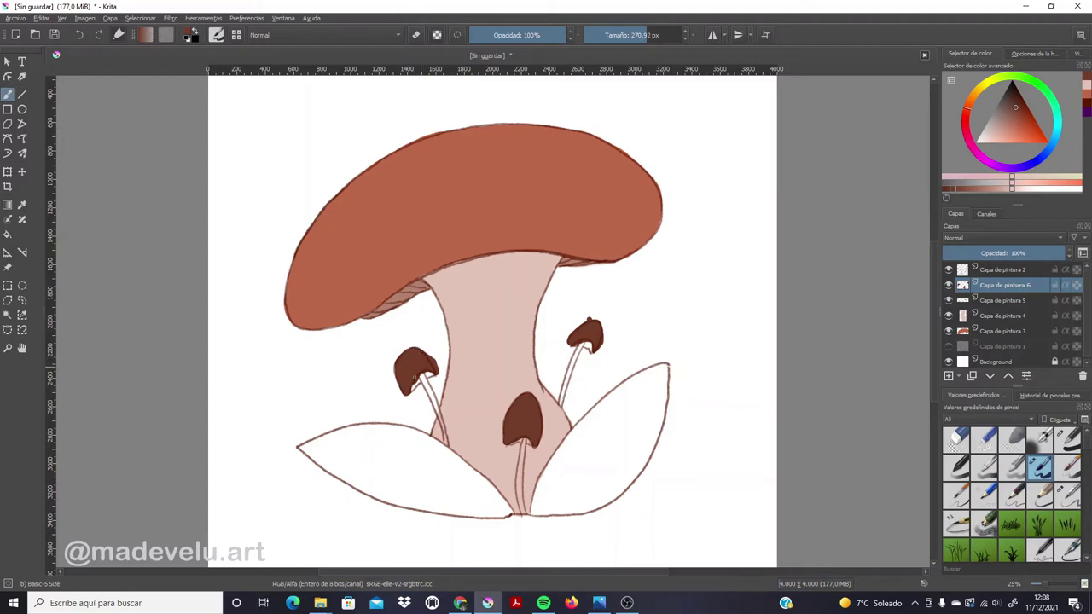
# Erase excess paint on the left cap with Eraser Soft, pick a darker brown, and add a paint layer
pyautogui.click(1012, 439)
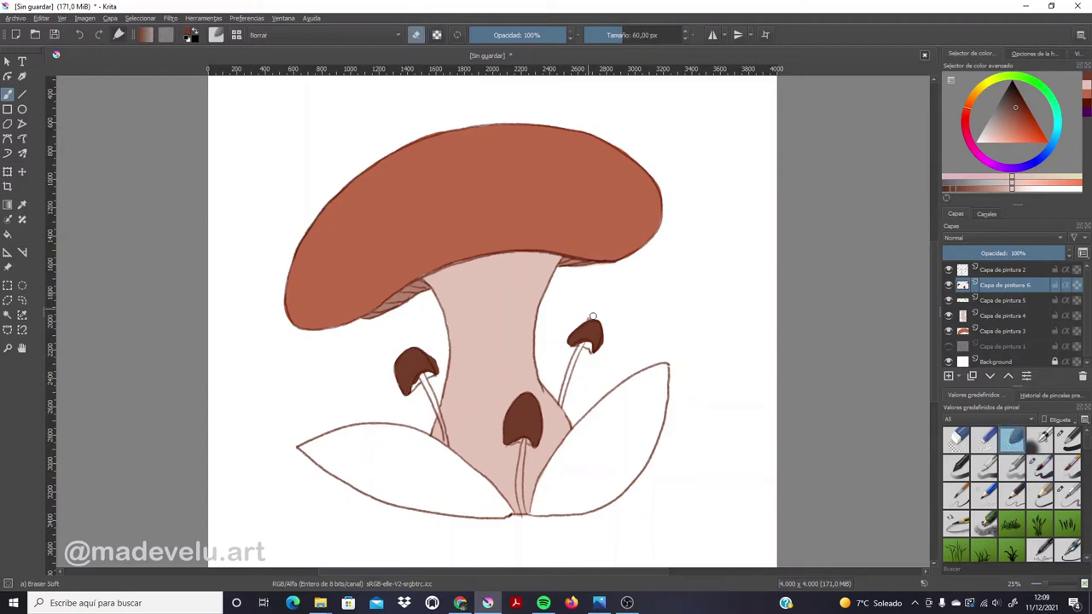
pyautogui.moveTo(437, 395); pyautogui.dragTo(424, 380)
pyautogui.click(975, 190)
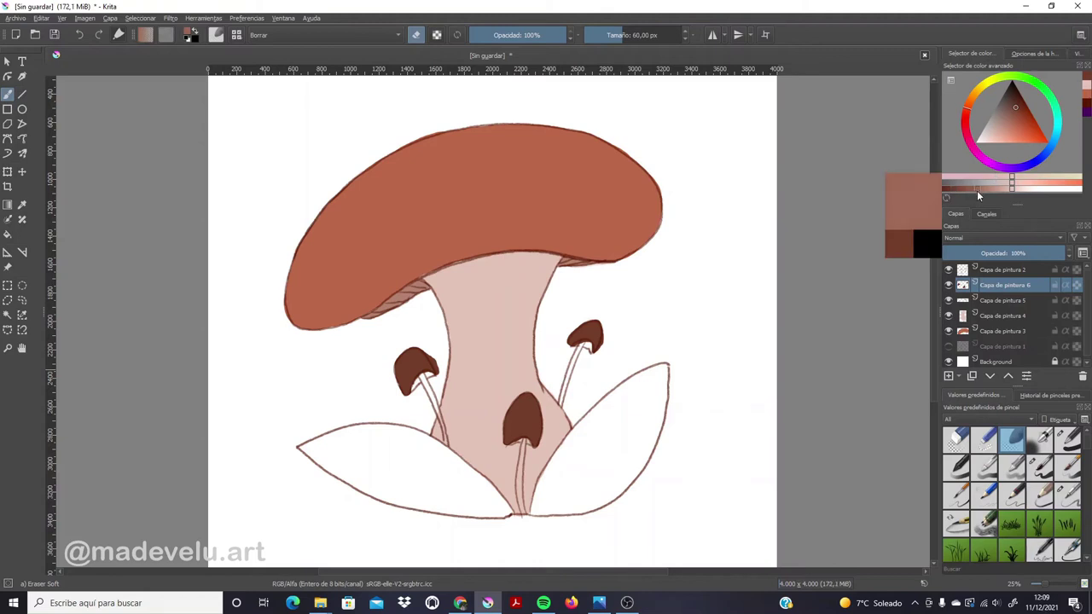
pyautogui.click(949, 375)
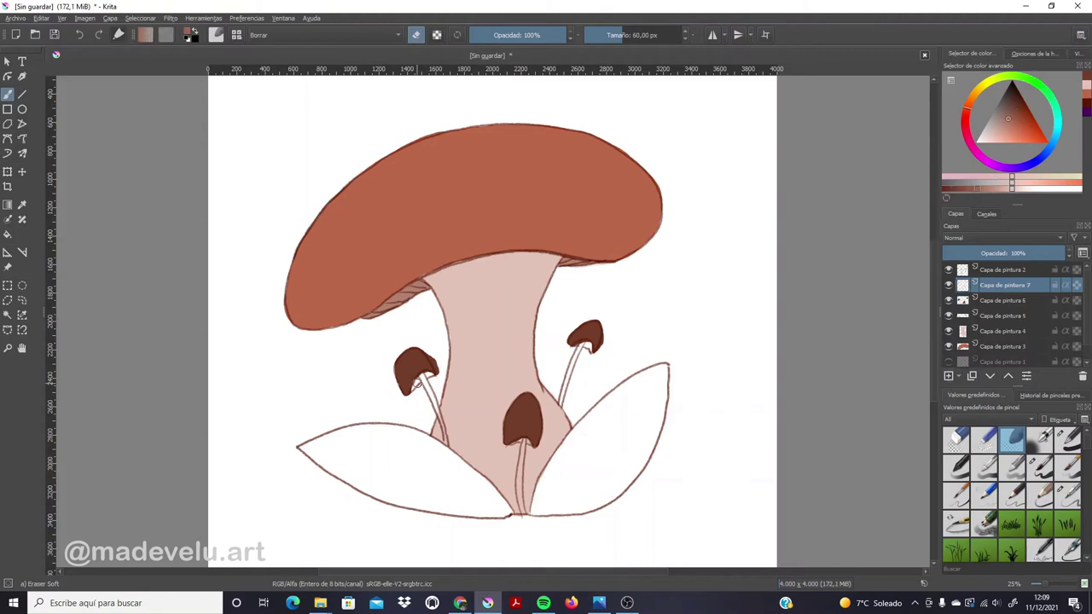
# Paint dark brown strokes down the left, middle and right small mushroom stems with Basic-5 Size
pyautogui.click(1038, 466)
pyautogui.moveTo(418, 374); pyautogui.dragTo(424, 384)
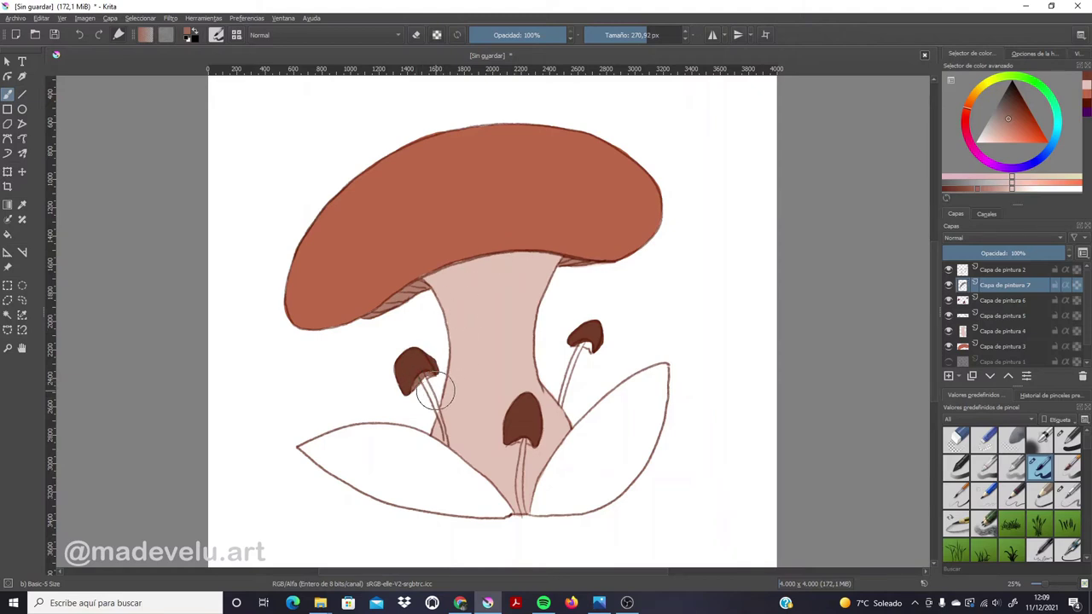
pyautogui.moveTo(423, 379); pyautogui.dragTo(439, 418)
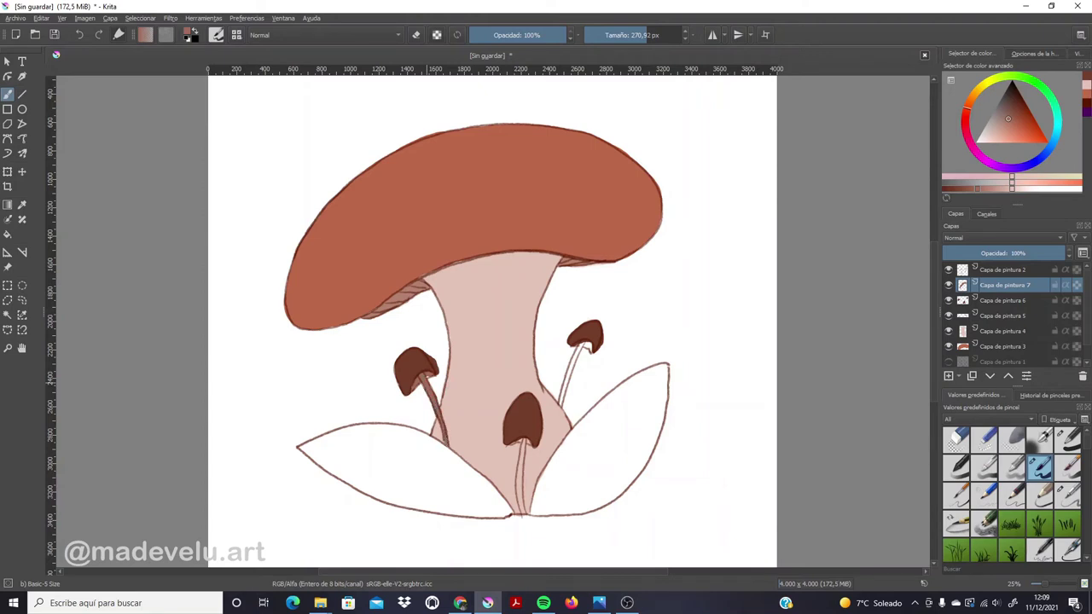
pyautogui.moveTo(426, 402); pyautogui.dragTo(432, 432)
pyautogui.moveTo(521, 442); pyautogui.dragTo(518, 512)
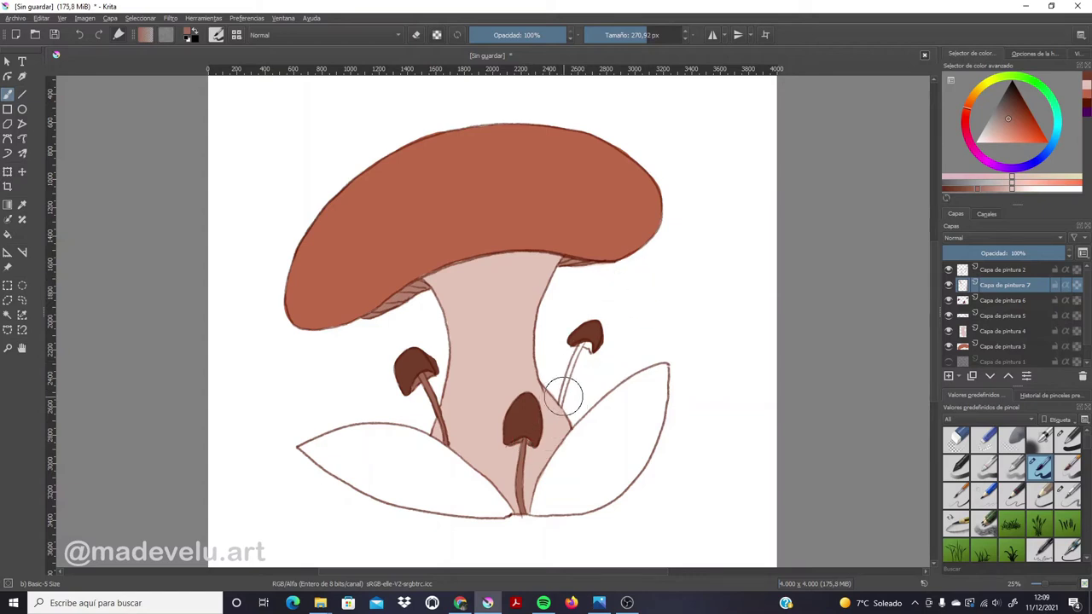
pyautogui.moveTo(565, 387)
pyautogui.mouseDown()
pyautogui.moveTo(561, 401)
pyautogui.moveTo(579, 350)
pyautogui.mouseUp()
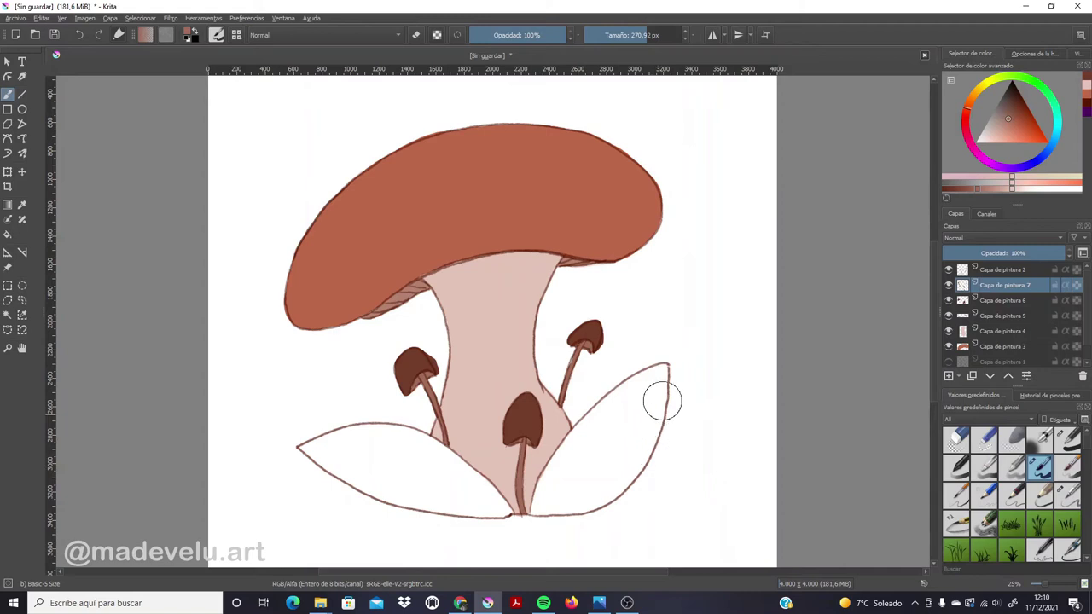
# Add a new paint layer and pick a dark olive green in the Advanced Color Selector
pyautogui.click(947, 376)
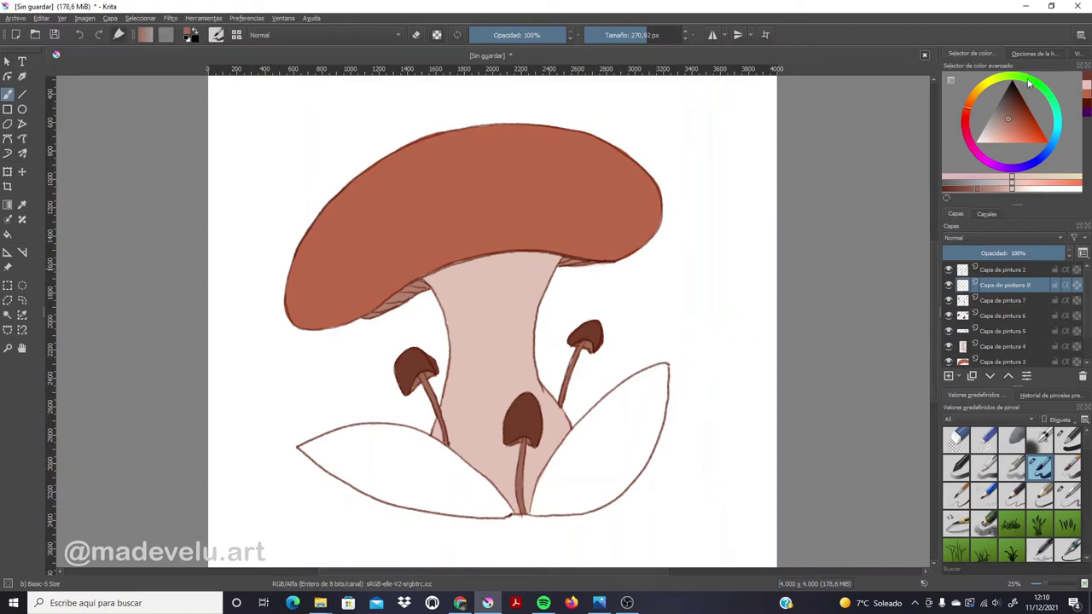
pyautogui.click(1033, 83)
pyautogui.moveTo(1034, 83)
pyautogui.mouseDown()
pyautogui.moveTo(1011, 79)
pyautogui.moveTo(1007, 120)
pyautogui.mouseUp()
pyautogui.click(1007, 113)
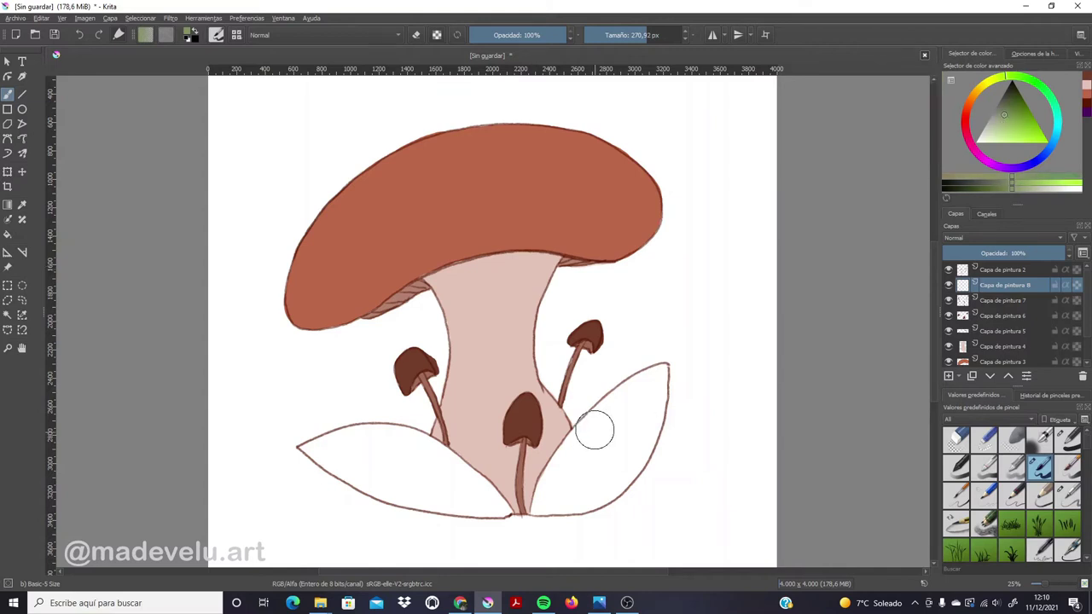
# Fill the right leaf solid olive green, redoing one inner-edge stroke and covering white gaps
pyautogui.moveTo(609, 450)
pyautogui.mouseDown()
pyautogui.moveTo(578, 475)
pyautogui.moveTo(586, 450)
pyautogui.moveTo(565, 454)
pyautogui.moveTo(535, 509)
pyautogui.moveTo(549, 464)
pyautogui.mouseUp()
pyautogui.moveTo(576, 422)
pyautogui.mouseDown()
pyautogui.moveTo(641, 371)
pyautogui.moveTo(583, 419)
pyautogui.mouseUp()
pyautogui.hotkey('ctrl', 'z')
pyautogui.hotkey('ctrl', 'z')
pyautogui.moveTo(624, 384); pyautogui.dragTo(669, 364)
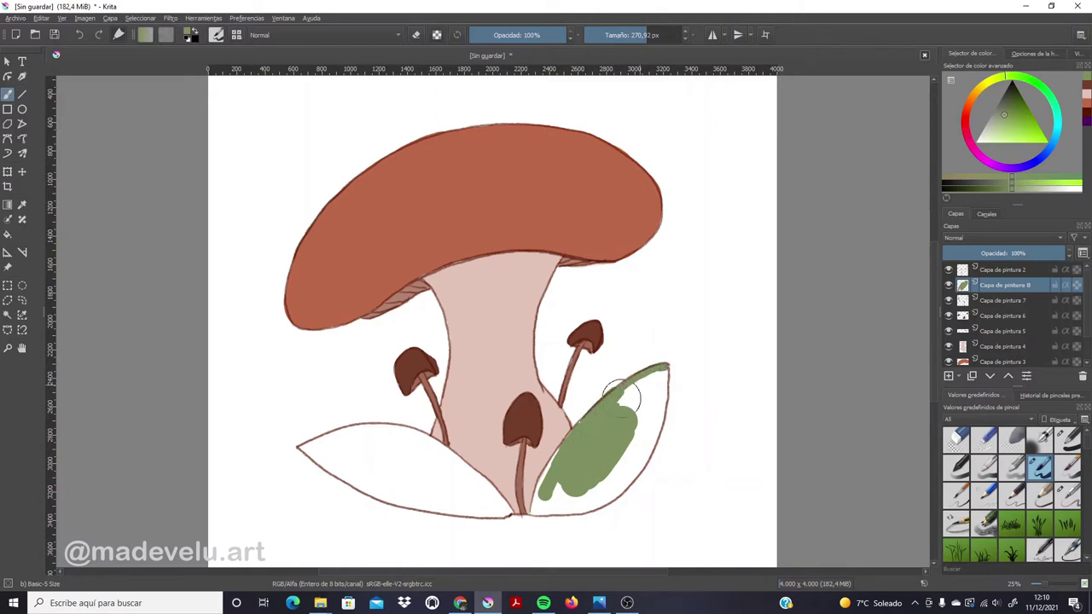
pyautogui.moveTo(544, 491); pyautogui.dragTo(553, 450)
pyautogui.moveTo(534, 512)
pyautogui.mouseDown()
pyautogui.moveTo(584, 498)
pyautogui.moveTo(543, 502)
pyautogui.mouseUp()
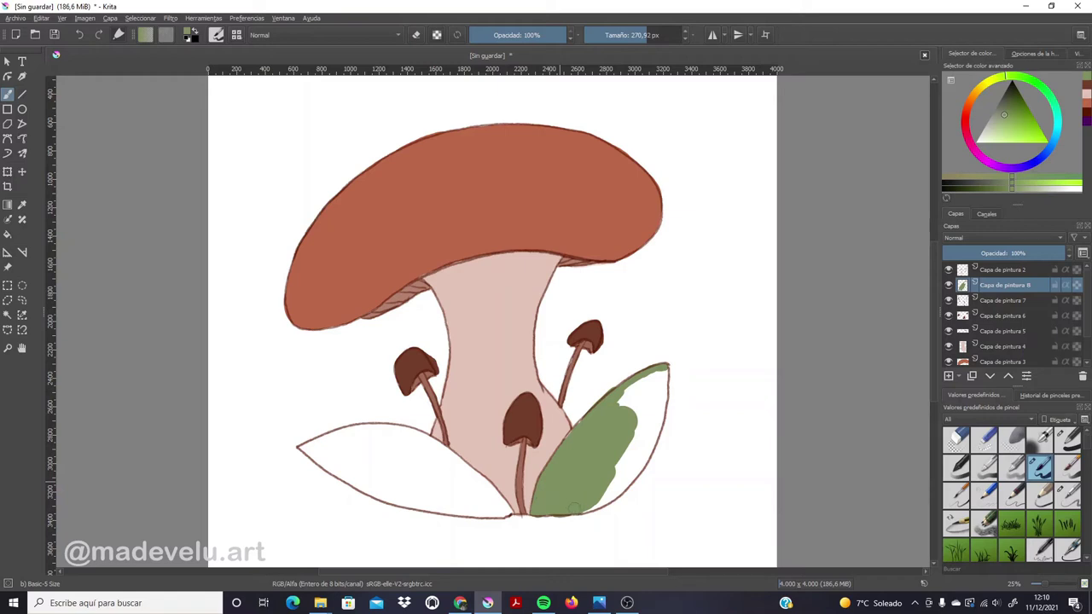
pyautogui.moveTo(595, 503)
pyautogui.mouseDown()
pyautogui.moveTo(621, 482)
pyautogui.moveTo(644, 435)
pyautogui.moveTo(635, 396)
pyautogui.moveTo(661, 371)
pyautogui.moveTo(657, 432)
pyautogui.moveTo(628, 488)
pyautogui.mouseUp()
pyautogui.moveTo(641, 414); pyautogui.dragTo(650, 395)
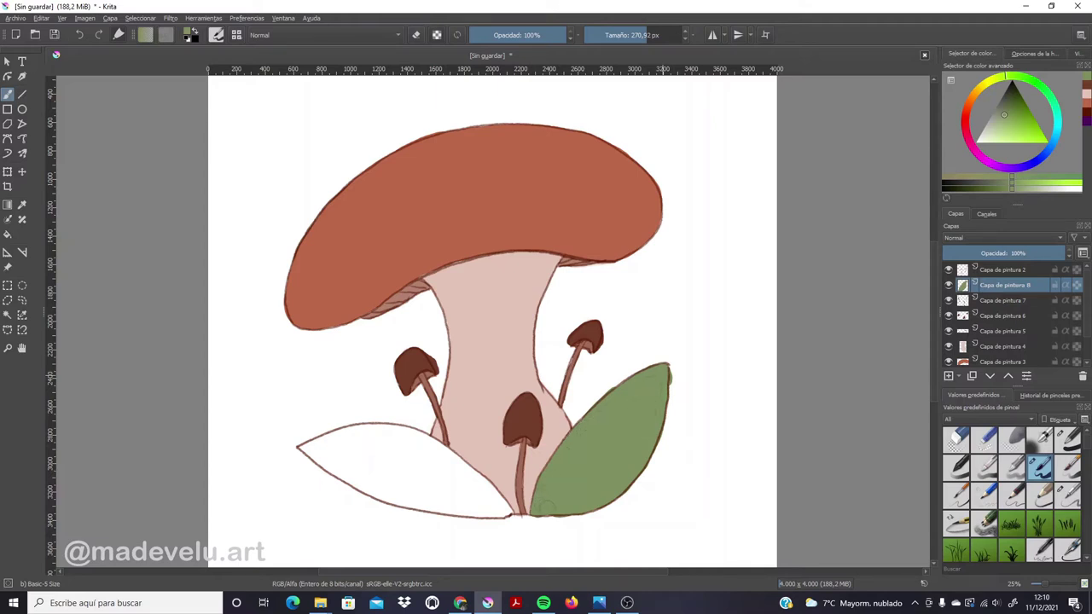
# Paint the left leaf olive green, including the white gap at its tip
pyautogui.moveTo(357, 450)
pyautogui.mouseDown()
pyautogui.moveTo(402, 481)
pyautogui.moveTo(341, 467)
pyautogui.moveTo(380, 497)
pyautogui.moveTo(509, 514)
pyautogui.moveTo(406, 463)
pyautogui.moveTo(490, 505)
pyautogui.moveTo(483, 487)
pyautogui.moveTo(418, 453)
pyautogui.moveTo(338, 443)
pyautogui.moveTo(316, 459)
pyautogui.moveTo(305, 449)
pyautogui.moveTo(345, 483)
pyautogui.mouseUp()
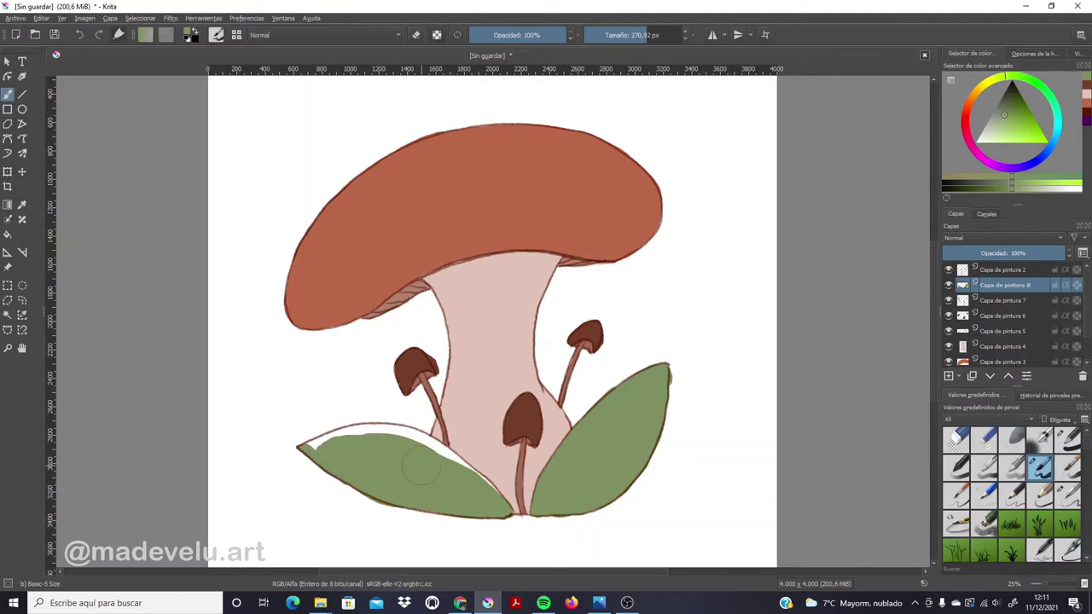
pyautogui.moveTo(318, 445)
pyautogui.mouseDown()
pyautogui.moveTo(365, 428)
pyautogui.moveTo(413, 435)
pyautogui.moveTo(467, 469)
pyautogui.mouseUp()
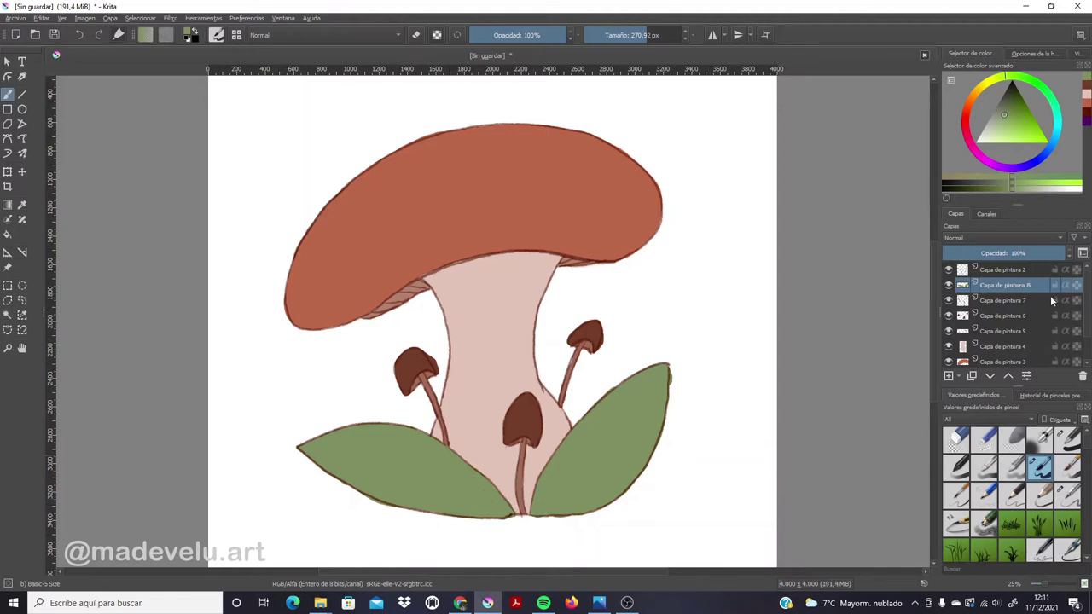
# Erase stray green around the right leaf's tip and outer edge with Eraser Soft, then select Capa de pintura 2
pyautogui.click(1012, 440)
pyautogui.moveTo(672, 380); pyautogui.dragTo(670, 365)
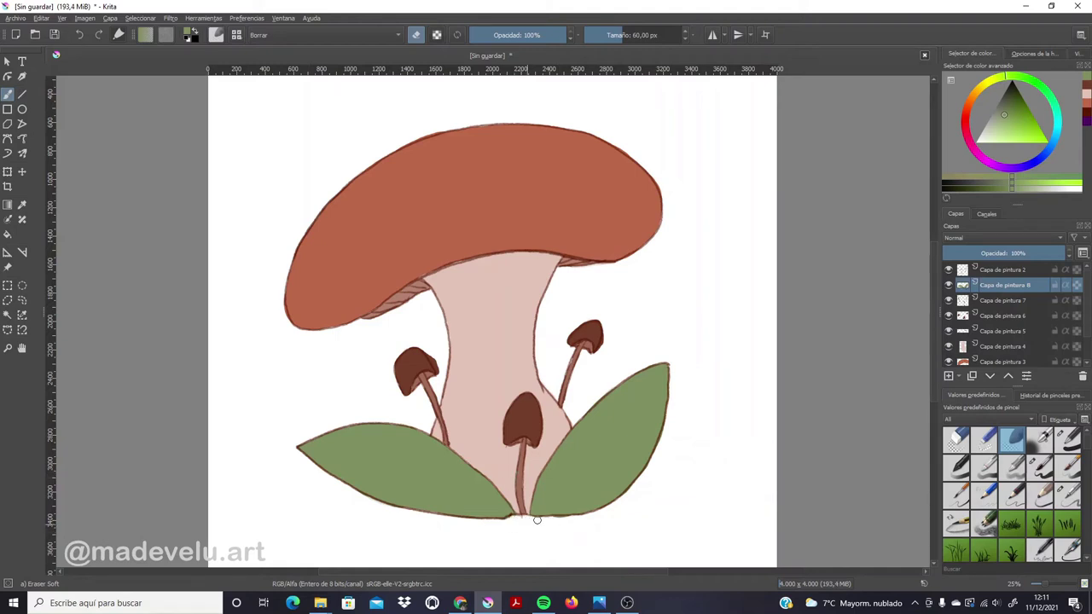
pyautogui.moveTo(548, 520); pyautogui.dragTo(686, 402)
pyautogui.click(997, 271)
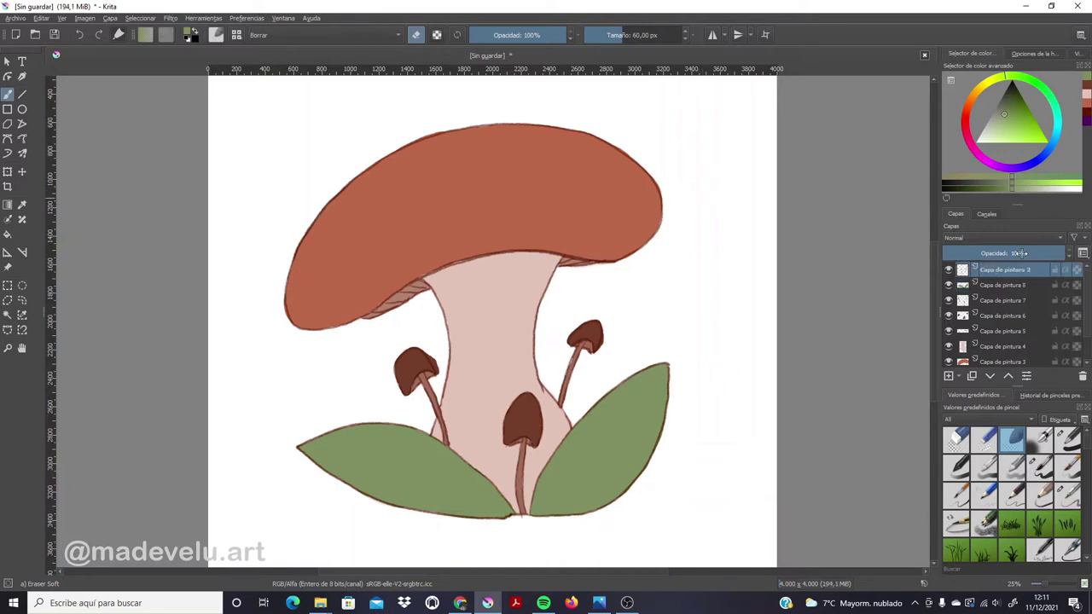
# Duplicate Capa de pintura 2 and hide the original
pyautogui.rightClick(1003, 269)
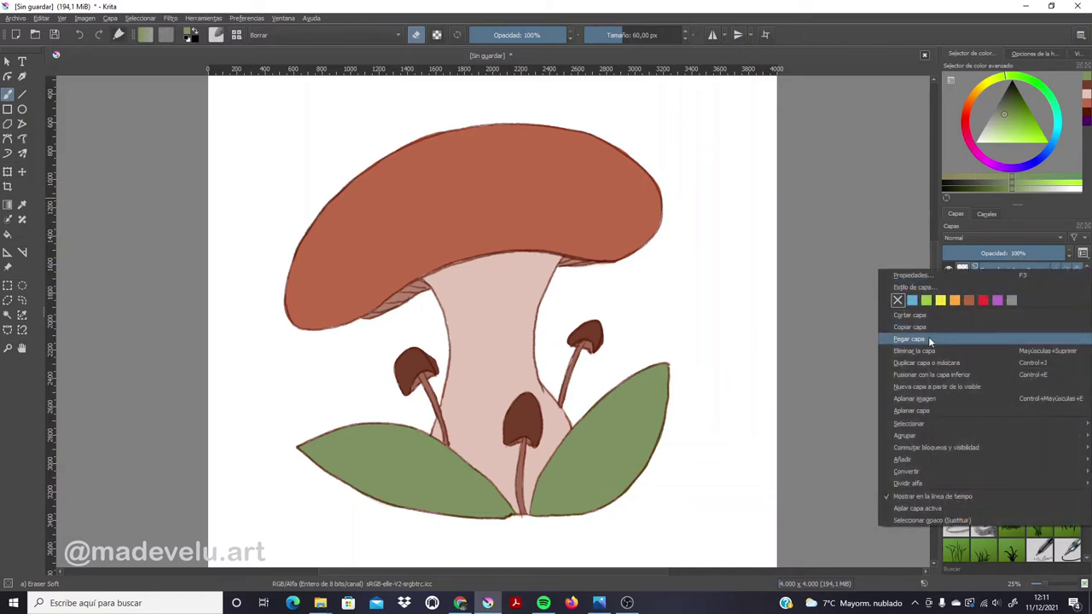
pyautogui.click(932, 365)
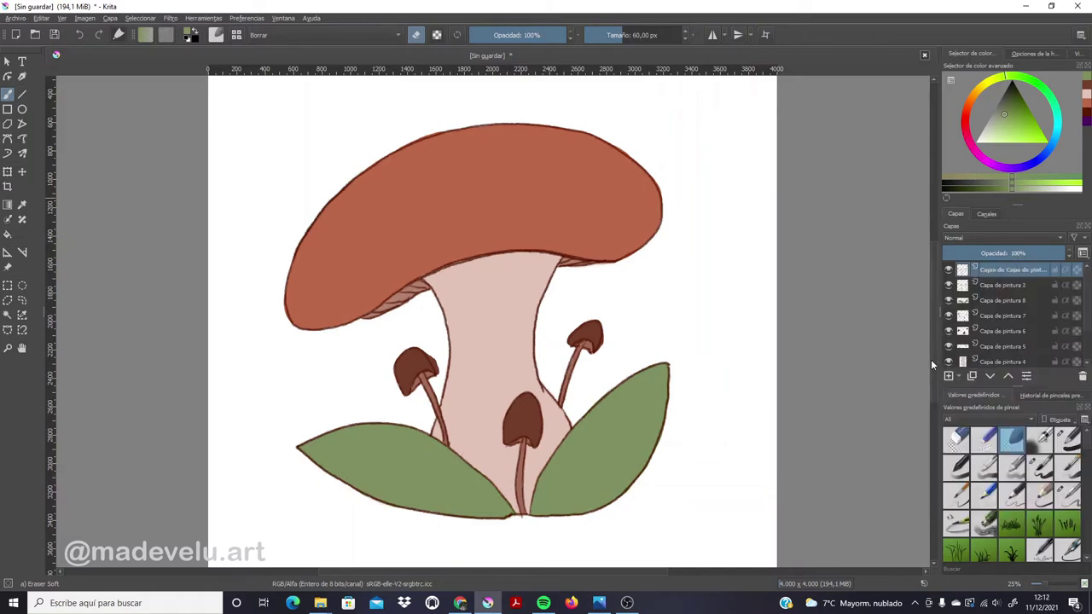
pyautogui.click(947, 285)
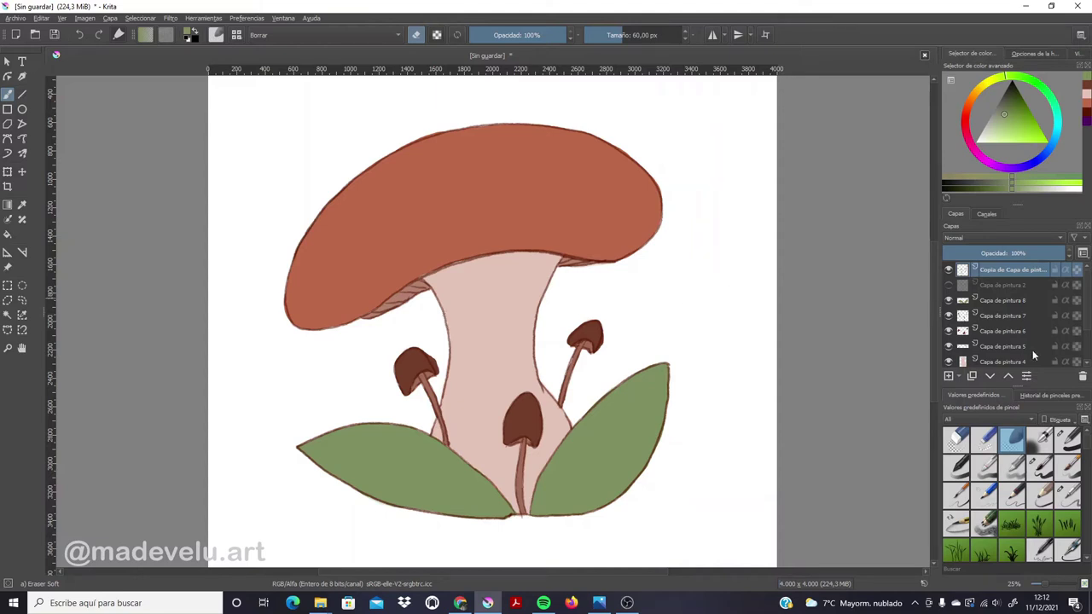
pyautogui.moveTo(1088, 305); pyautogui.dragTo(1089, 337)
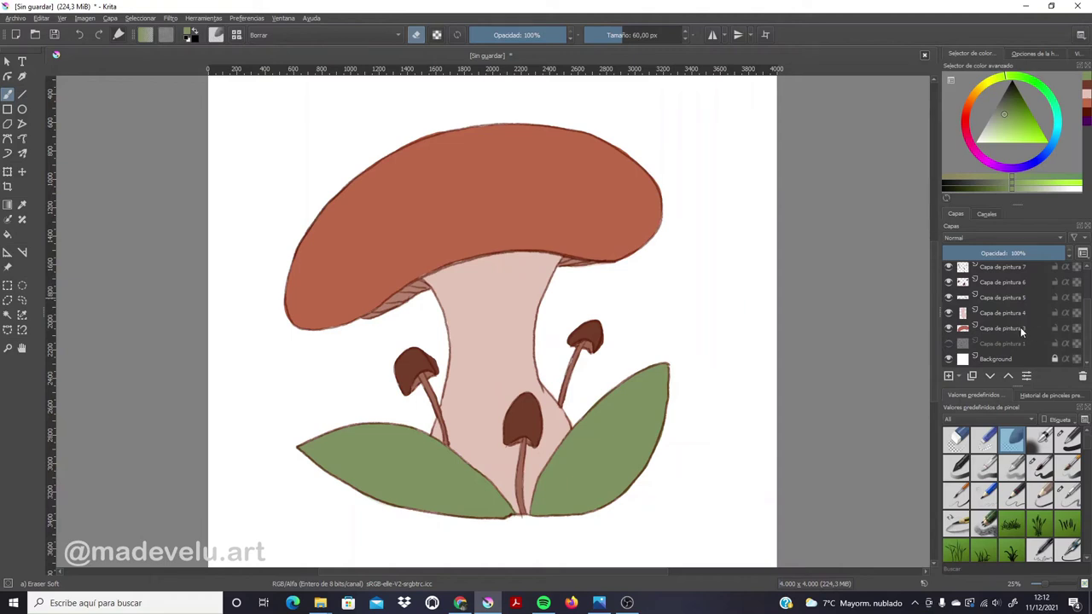
# Add a new layer and quick-group it with Capa de pintura 3 as Agrupar 10
pyautogui.click(1017, 329)
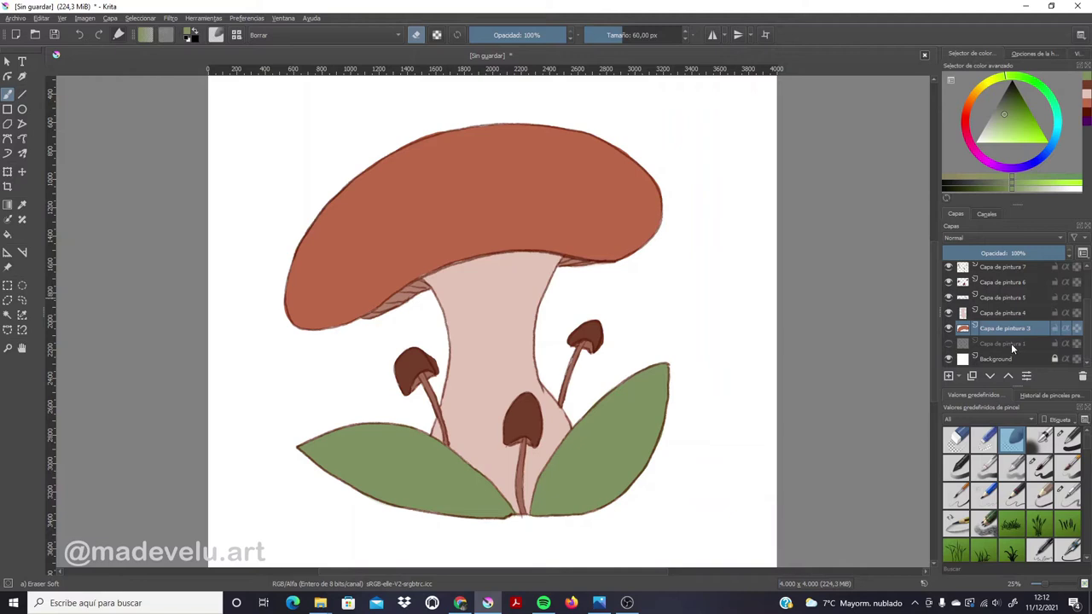
pyautogui.click(1012, 344)
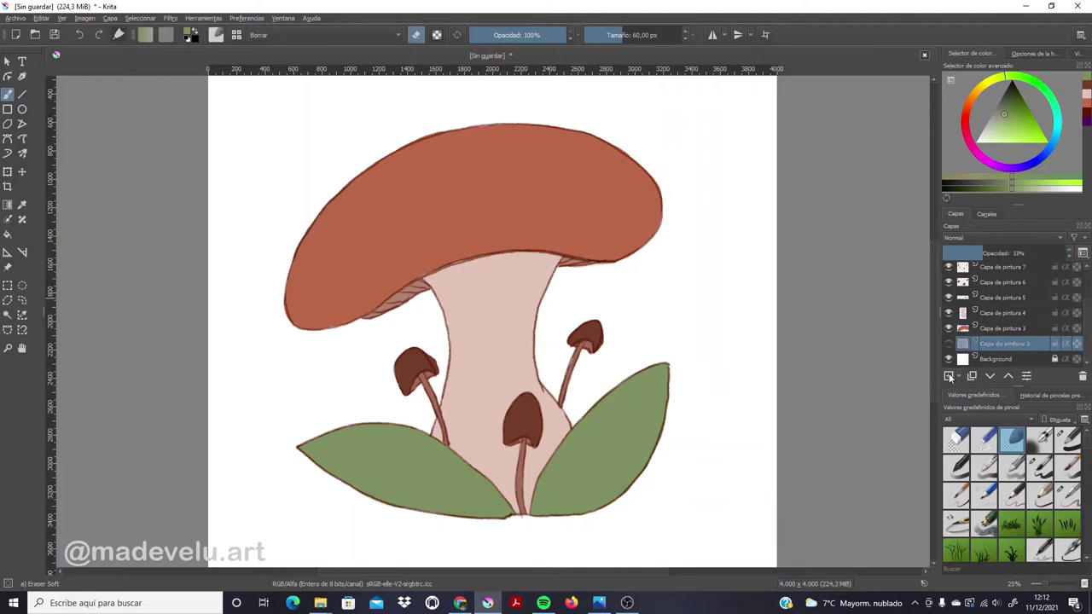
pyautogui.click(948, 375)
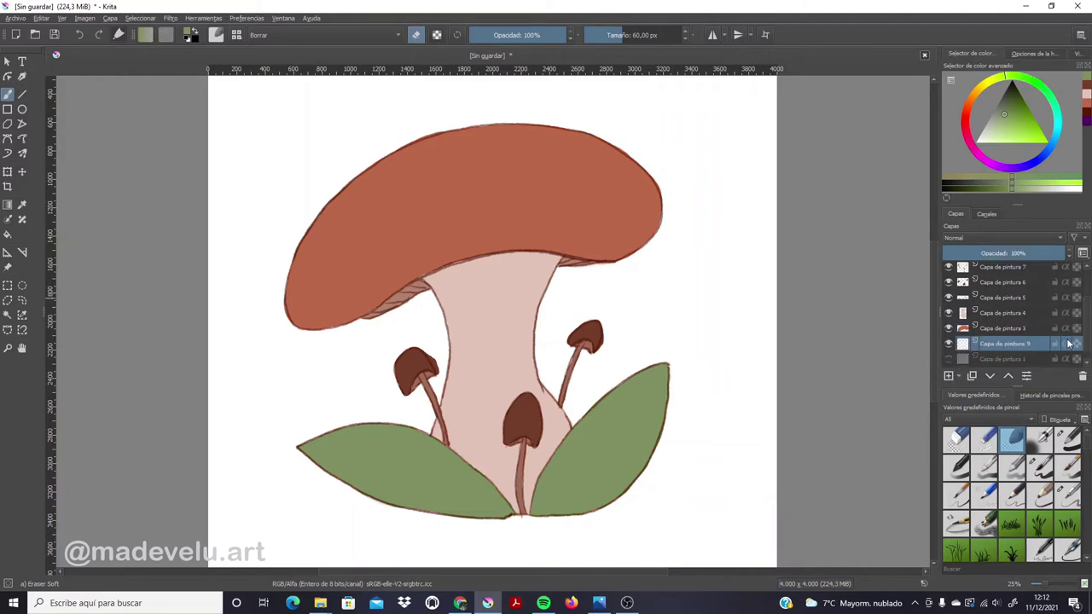
pyautogui.keyDown('ctrl'); pyautogui.click(1008, 327); pyautogui.keyUp('ctrl')
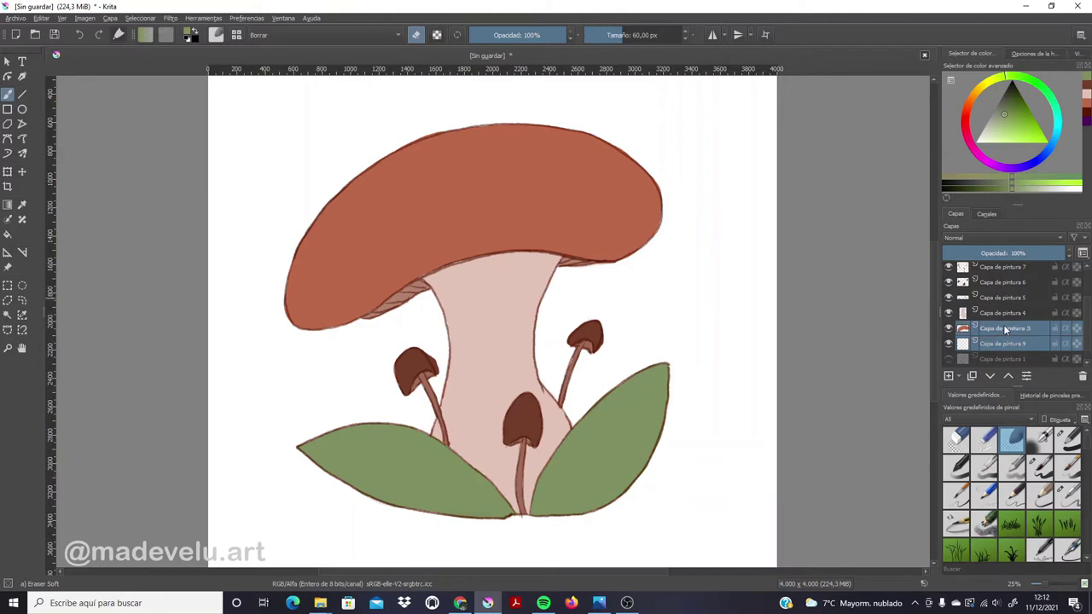
pyautogui.rightClick(1014, 327)
pyautogui.moveTo(938, 459)
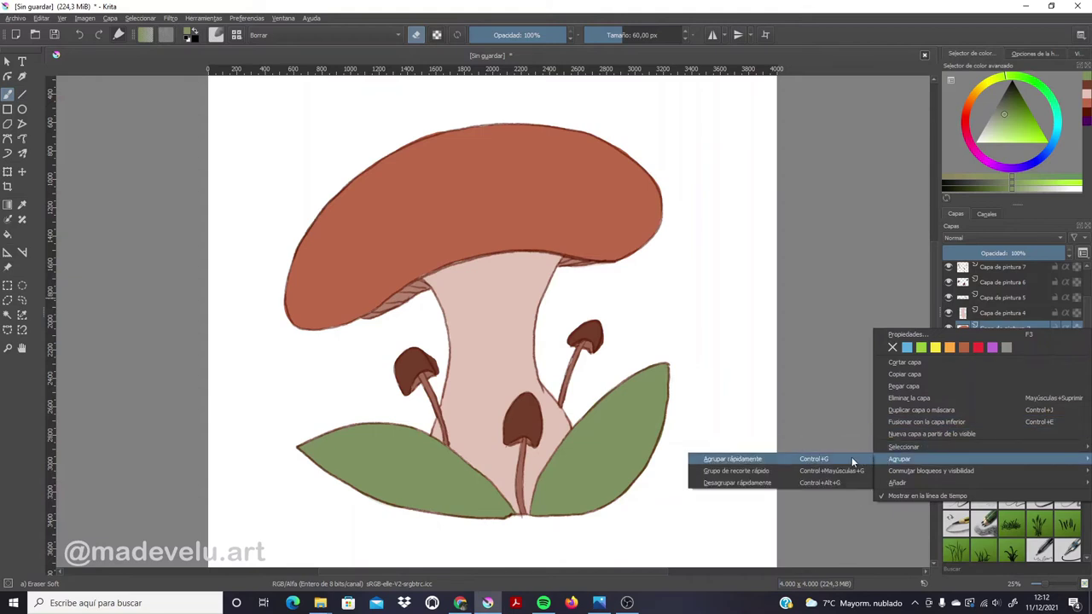
pyautogui.click(852, 458)
# Move Capa de pintura 9 above Capa de pintura 3 inside the group
pyautogui.click(1018, 360)
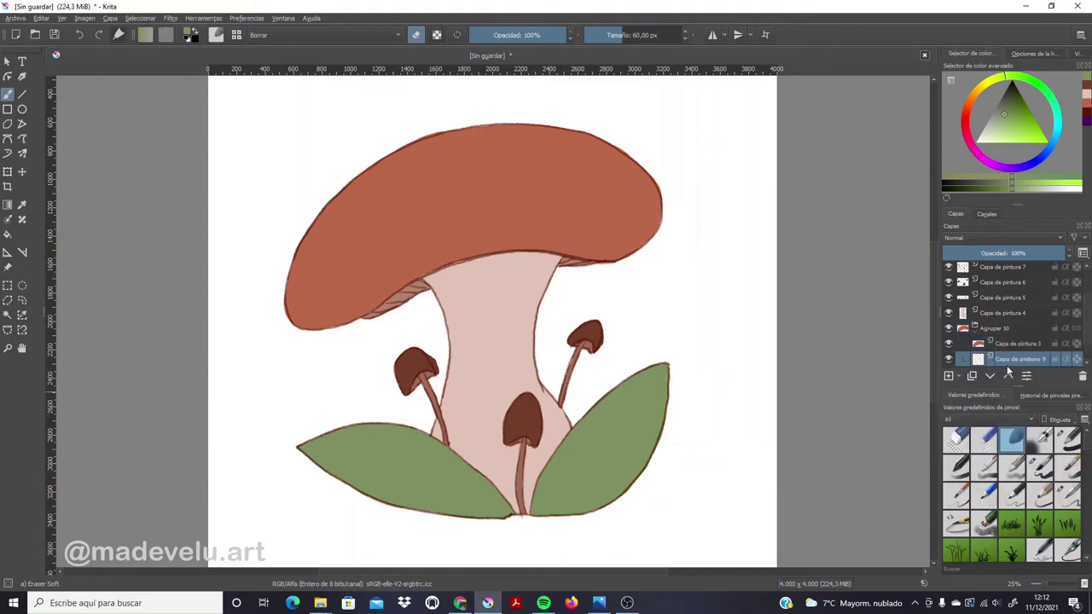
pyautogui.click(1007, 376)
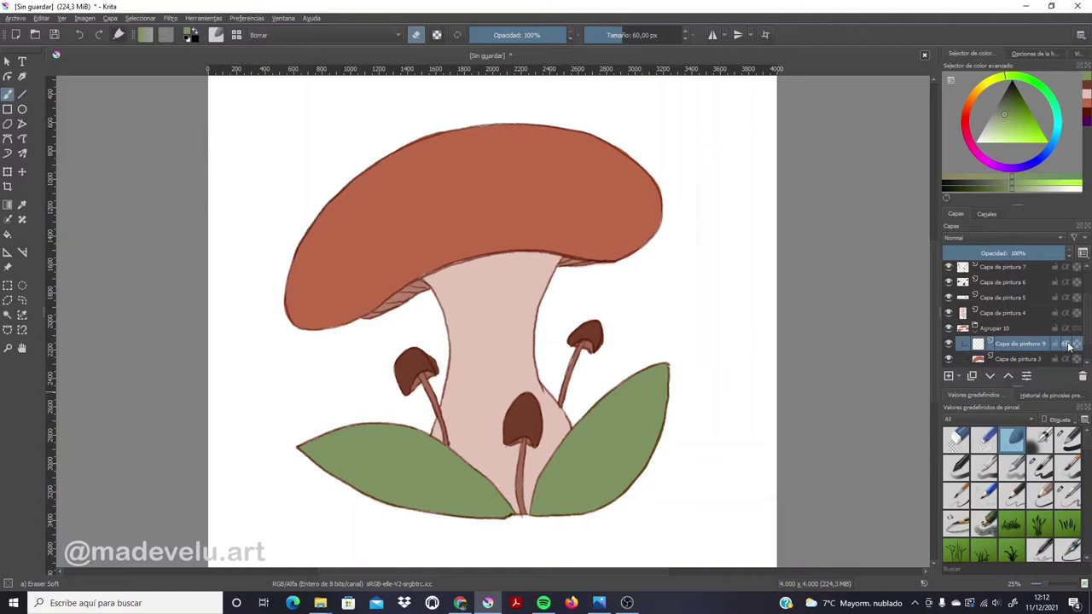
pyautogui.scroll(-1, 1086, 365)
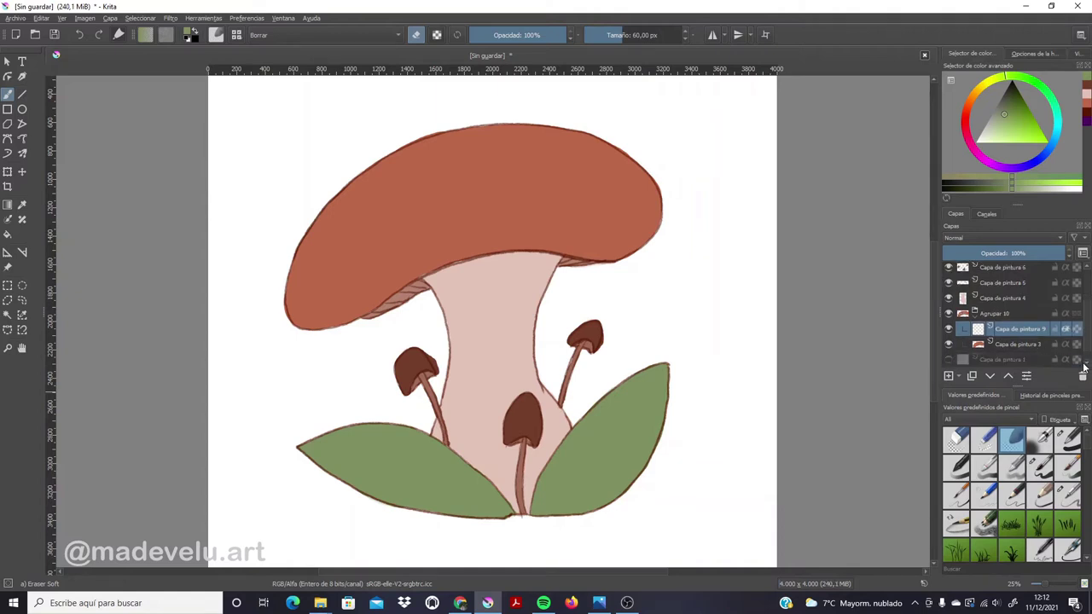
pyautogui.scroll(-2, 1087, 443)
pyautogui.scroll(-2, 1085, 447)
pyautogui.scroll(-2, 1083, 452)
pyautogui.scroll(-2, 1081, 458)
pyautogui.scroll(-2, 1081, 461)
pyautogui.scroll(-2, 1081, 469)
pyautogui.scroll(-2, 1082, 479)
pyautogui.scroll(-2, 1082, 490)
pyautogui.scroll(-2, 1082, 495)
pyautogui.scroll(-2, 1082, 500)
pyautogui.scroll(-2, 1083, 507)
pyautogui.scroll(-2, 1085, 512)
pyautogui.scroll(-2, 1085, 511)
pyautogui.scroll(-2, 1083, 516)
# Choose a textured brush, sample the cap's red-brown, pick a darker brown, and enlarge to about 947 px
pyautogui.click(1011, 486)
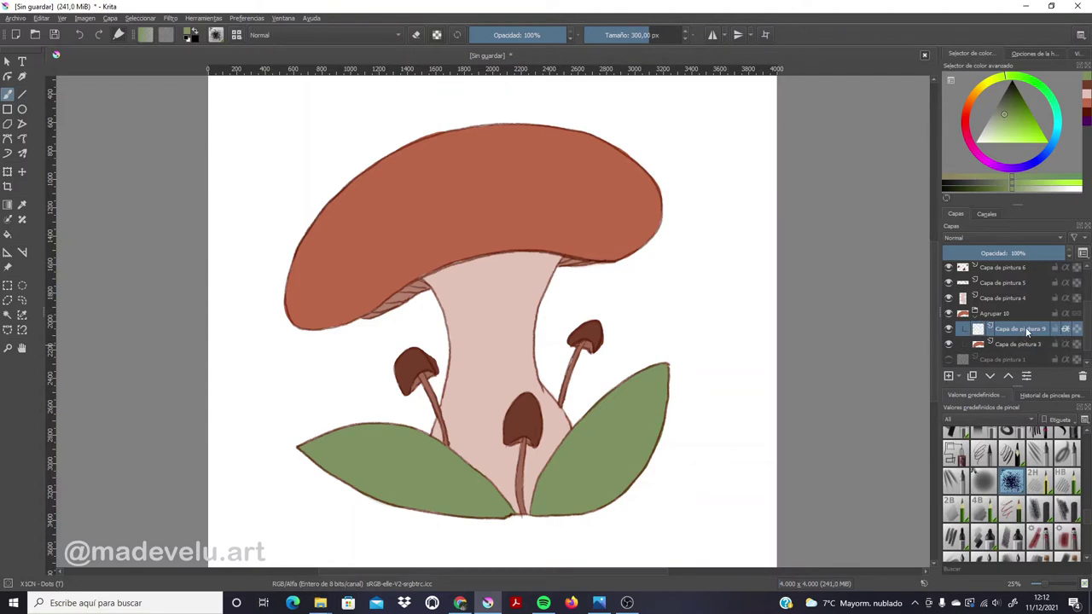
pyautogui.click(23, 205)
pyautogui.click(380, 247)
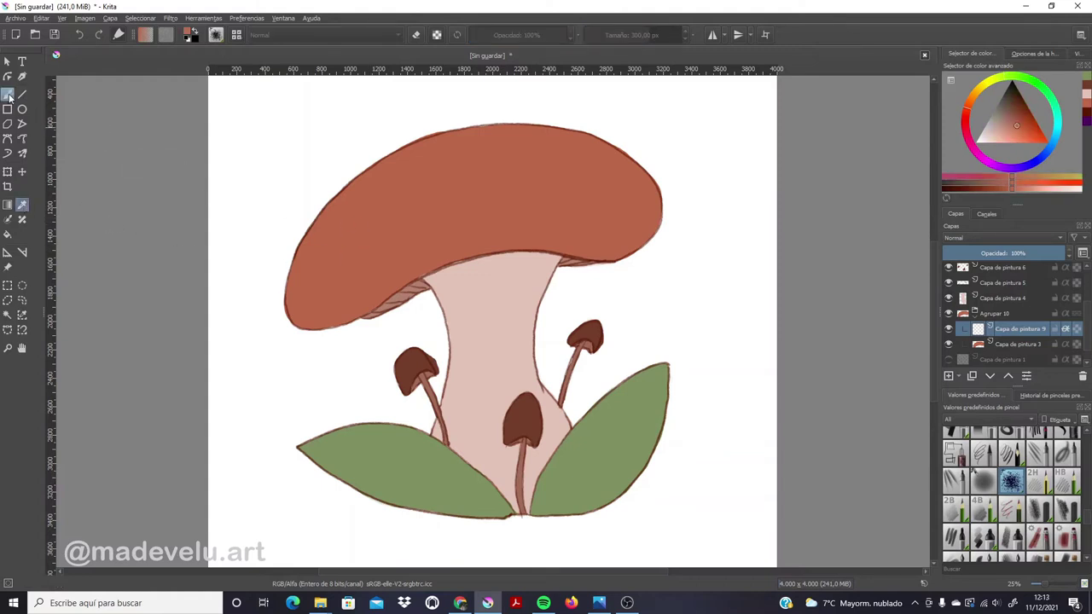
pyautogui.click(8, 94)
pyautogui.moveTo(655, 37); pyautogui.dragTo(673, 38)
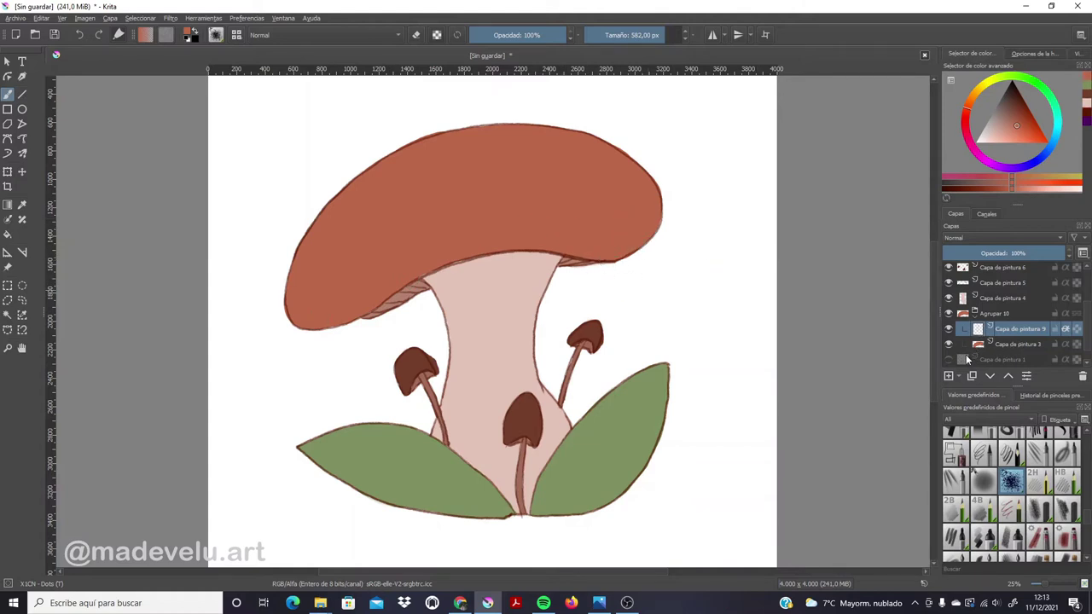
pyautogui.click(957, 188)
pyautogui.moveTo(663, 50); pyautogui.dragTo(688, 71)
# Discard a stippled texture attempt, then softly shade the cap's right edge with Charcoal Soft
pyautogui.moveTo(658, 218); pyautogui.dragTo(627, 253)
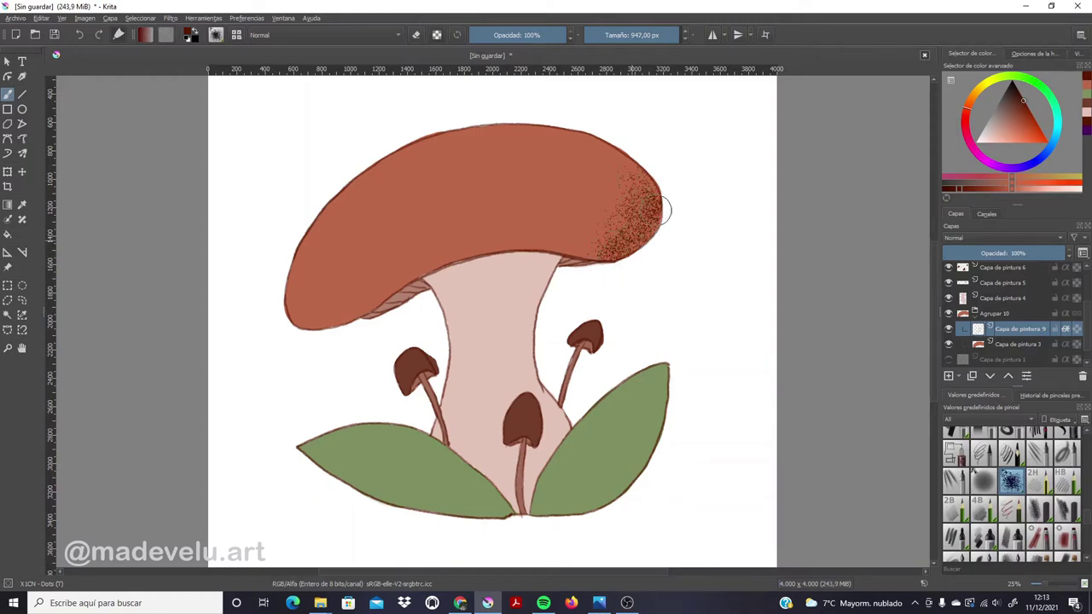
pyautogui.hotkey('ctrl', 'z')
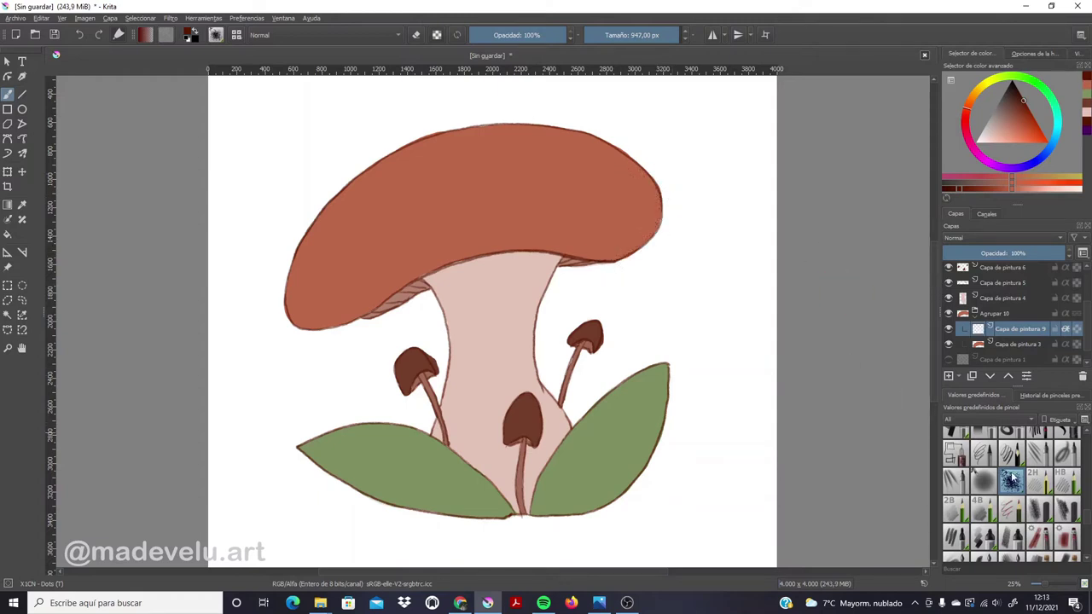
pyautogui.click(1040, 513)
pyautogui.moveTo(663, 39); pyautogui.dragTo(678, 38)
pyautogui.moveTo(650, 189)
pyautogui.mouseDown()
pyautogui.moveTo(635, 234)
pyautogui.moveTo(653, 212)
pyautogui.moveTo(607, 268)
pyautogui.moveTo(639, 165)
pyautogui.moveTo(629, 166)
pyautogui.moveTo(614, 237)
pyautogui.moveTo(578, 237)
pyautogui.moveTo(570, 249)
pyautogui.moveTo(608, 156)
pyautogui.moveTo(585, 219)
pyautogui.moveTo(554, 239)
pyautogui.mouseUp()
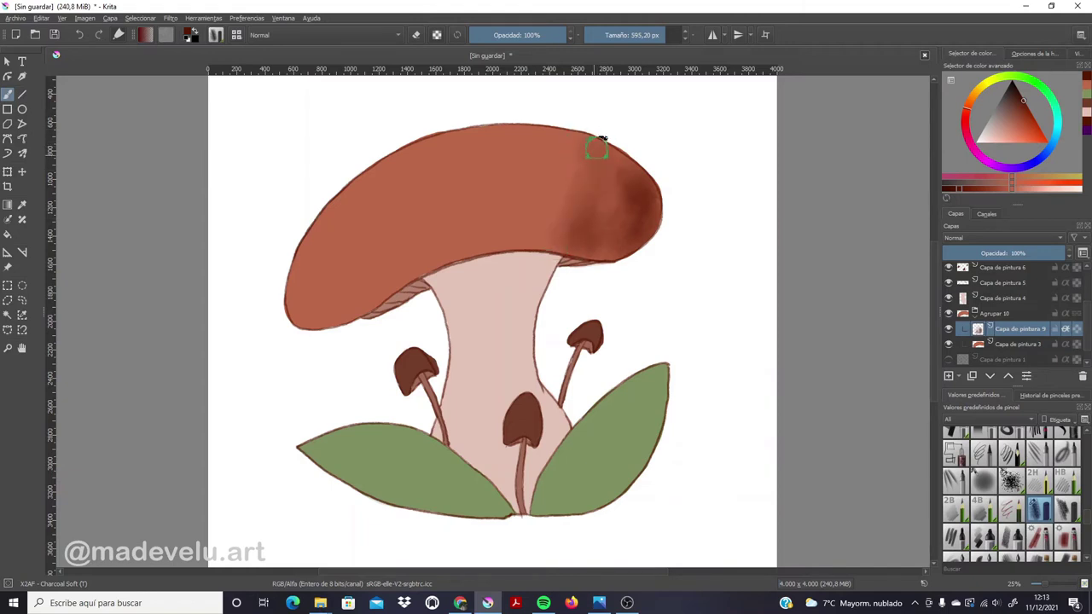
# Paint dark Dry Marker bands across the cap's lower-right, right side and top middle
pyautogui.moveTo(637, 158)
pyautogui.mouseDown()
pyautogui.moveTo(626, 246)
pyautogui.moveTo(585, 244)
pyautogui.moveTo(631, 250)
pyautogui.moveTo(645, 212)
pyautogui.moveTo(595, 232)
pyautogui.moveTo(605, 171)
pyautogui.moveTo(661, 214)
pyautogui.moveTo(653, 176)
pyautogui.mouseUp()
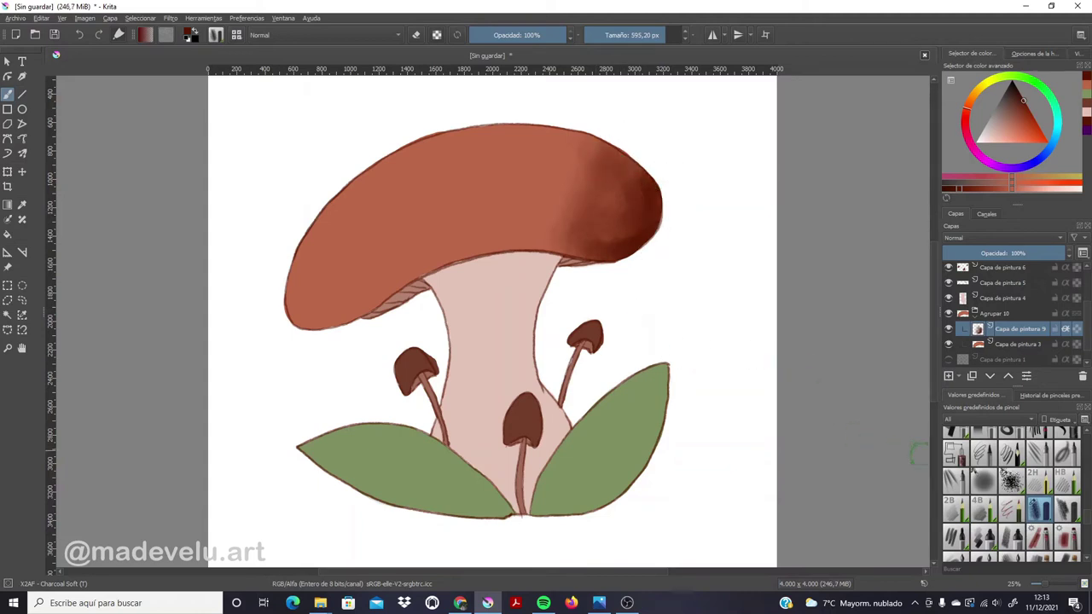
pyautogui.click(1015, 544)
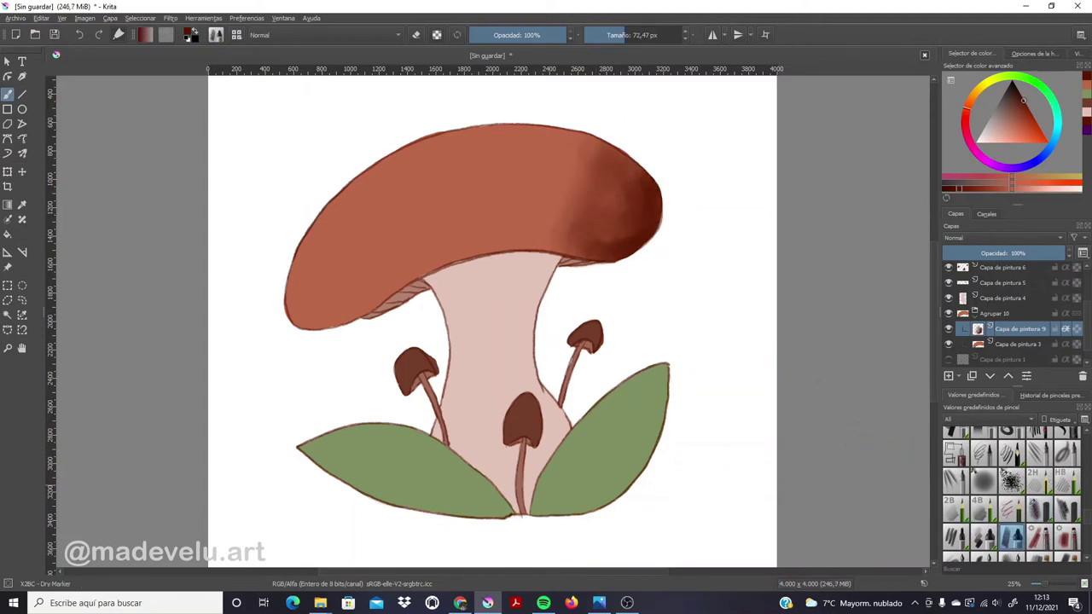
pyautogui.click(636, 35)
pyautogui.moveTo(621, 91); pyautogui.dragTo(497, 281)
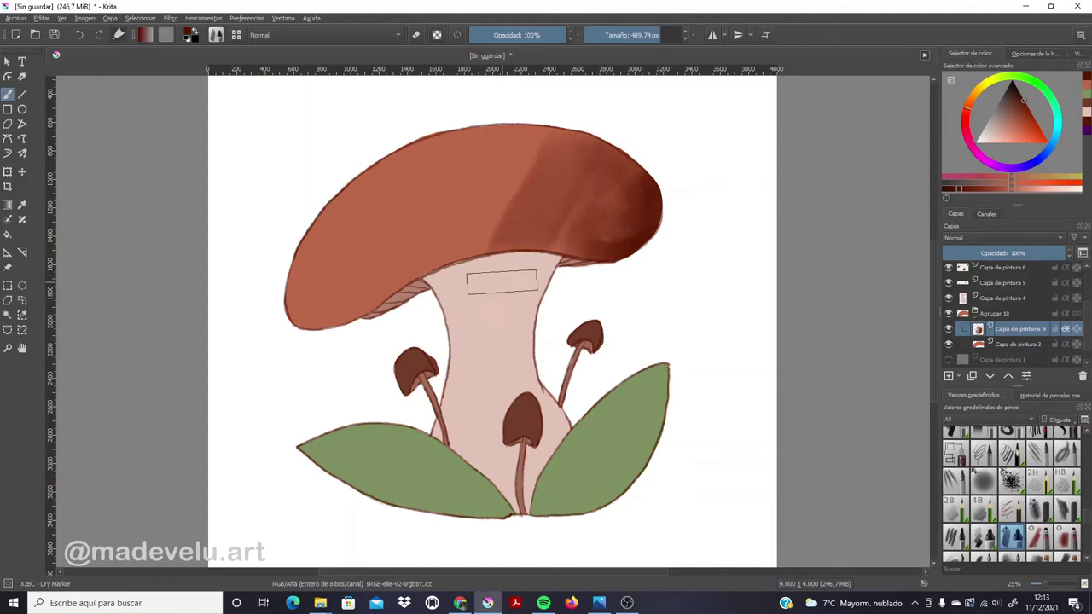
pyautogui.moveTo(602, 131)
pyautogui.mouseDown()
pyautogui.moveTo(601, 200)
pyautogui.moveTo(614, 162)
pyautogui.mouseUp()
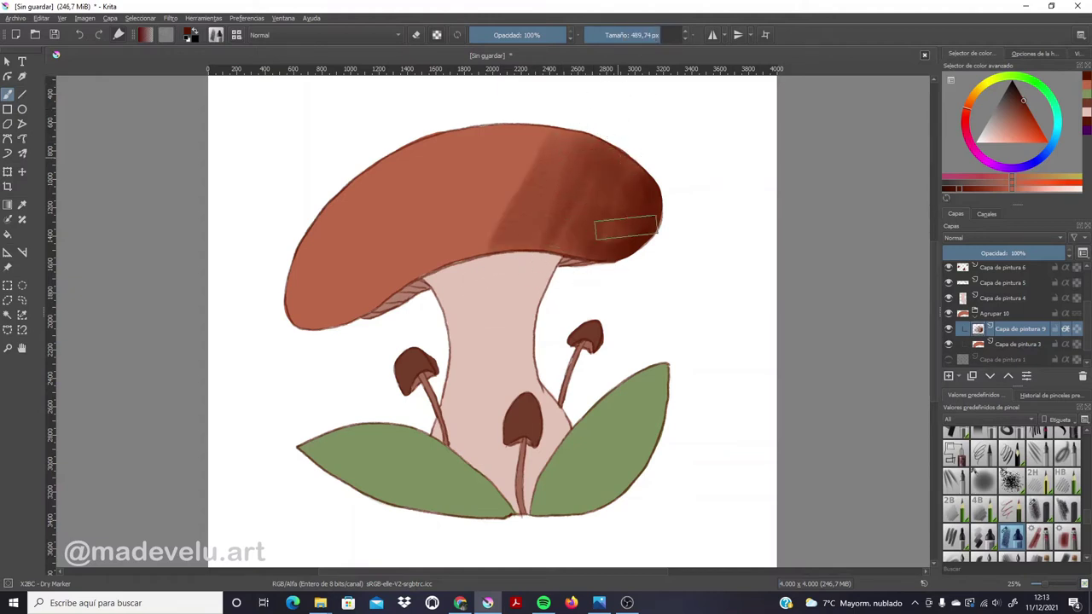
pyautogui.moveTo(533, 111)
pyautogui.mouseDown()
pyautogui.moveTo(527, 299)
pyautogui.moveTo(512, 163)
pyautogui.mouseUp()
pyautogui.moveTo(525, 209); pyautogui.dragTo(531, 109)
pyautogui.moveTo(580, 133); pyautogui.dragTo(555, 171)
# Extend the dark shading leftward over the cap, then undo the last three strokes
pyautogui.moveTo(497, 113)
pyautogui.mouseDown()
pyautogui.moveTo(511, 213)
pyautogui.moveTo(477, 248)
pyautogui.mouseUp()
pyautogui.moveTo(448, 110)
pyautogui.mouseDown()
pyautogui.moveTo(491, 198)
pyautogui.moveTo(460, 256)
pyautogui.moveTo(444, 197)
pyautogui.mouseUp()
pyautogui.moveTo(440, 256)
pyautogui.mouseDown()
pyautogui.moveTo(431, 186)
pyautogui.moveTo(452, 256)
pyautogui.mouseUp()
pyautogui.moveTo(469, 180); pyautogui.dragTo(409, 286)
pyautogui.moveTo(401, 171)
pyautogui.mouseDown()
pyautogui.moveTo(361, 151)
pyautogui.moveTo(334, 284)
pyautogui.moveTo(385, 304)
pyautogui.mouseUp()
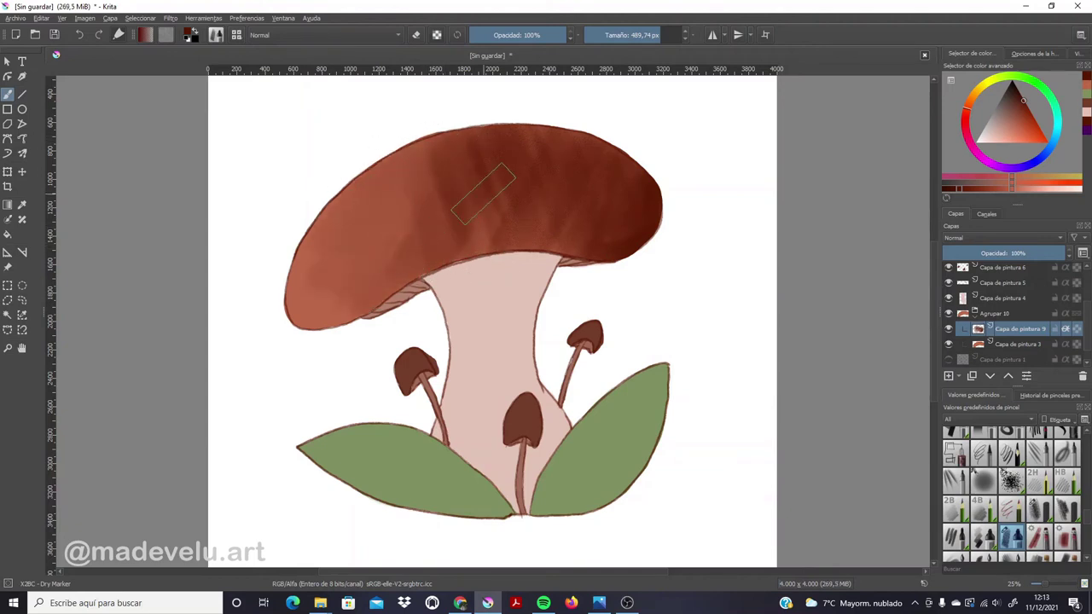
pyautogui.hotkey('ctrl', 'z')
pyautogui.hotkey('ctrl', 'z')
pyautogui.hotkey('ctrl', 'z')
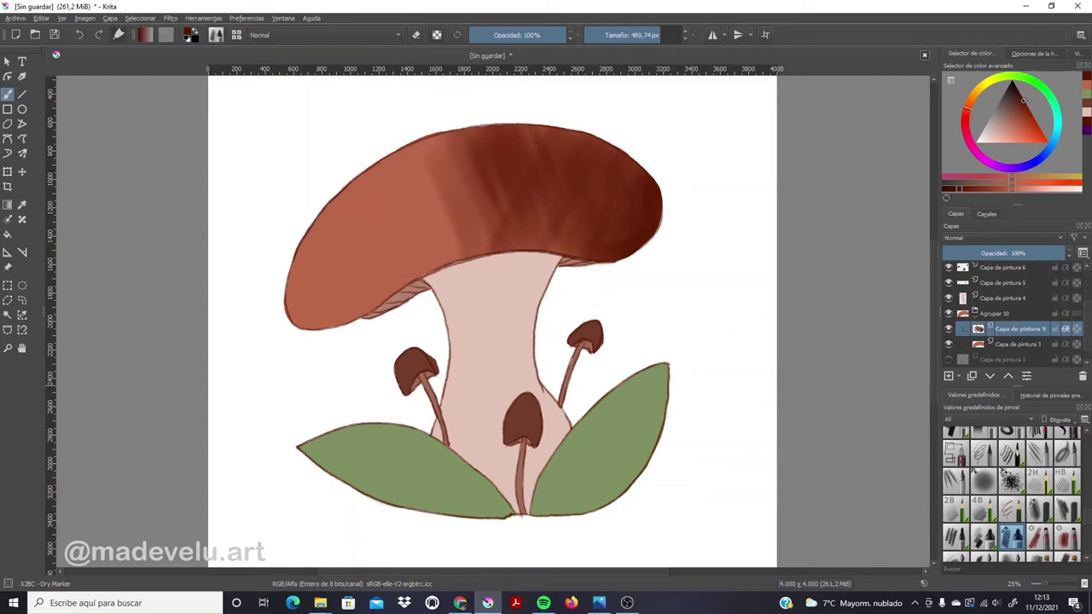
pyautogui.hotkey('ctrl', 'z')
pyautogui.hotkey('ctrl', 'z')
pyautogui.hotkey('ctrl', 'z')
pyautogui.hotkey('ctrl', 'z')
pyautogui.hotkey('ctrl', 'z')
pyautogui.hotkey('ctrl', 'z')
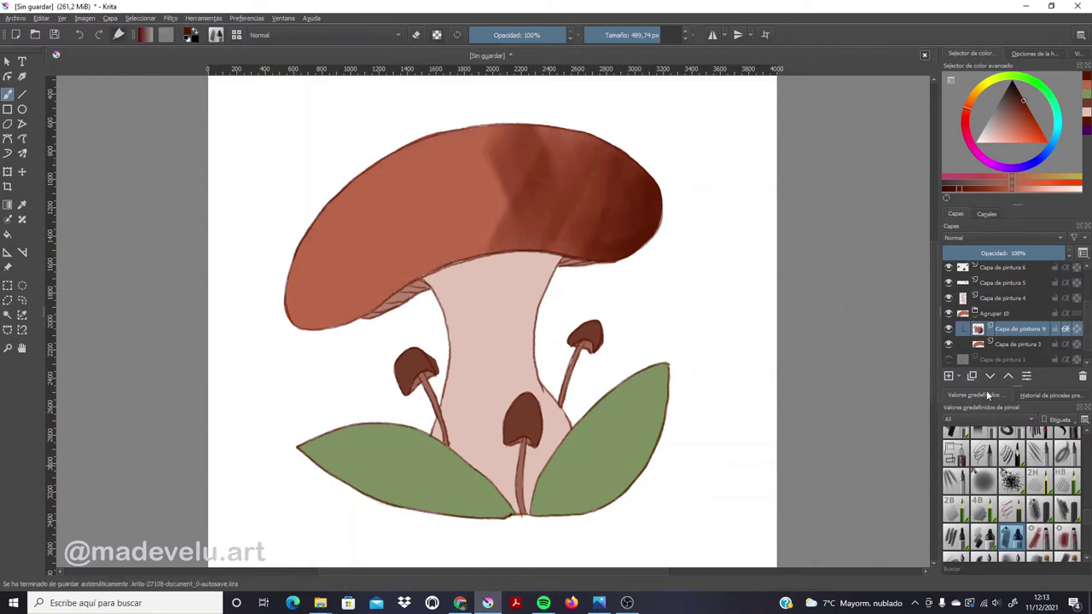
pyautogui.hotkey('ctrl', 'z')
pyautogui.hotkey('ctrl', 'z')
pyautogui.hotkey('ctrl', 'z')
pyautogui.hotkey('ctrl', 'z')
pyautogui.hotkey('ctrl', 'z')
pyautogui.hotkey('ctrl', 'z')
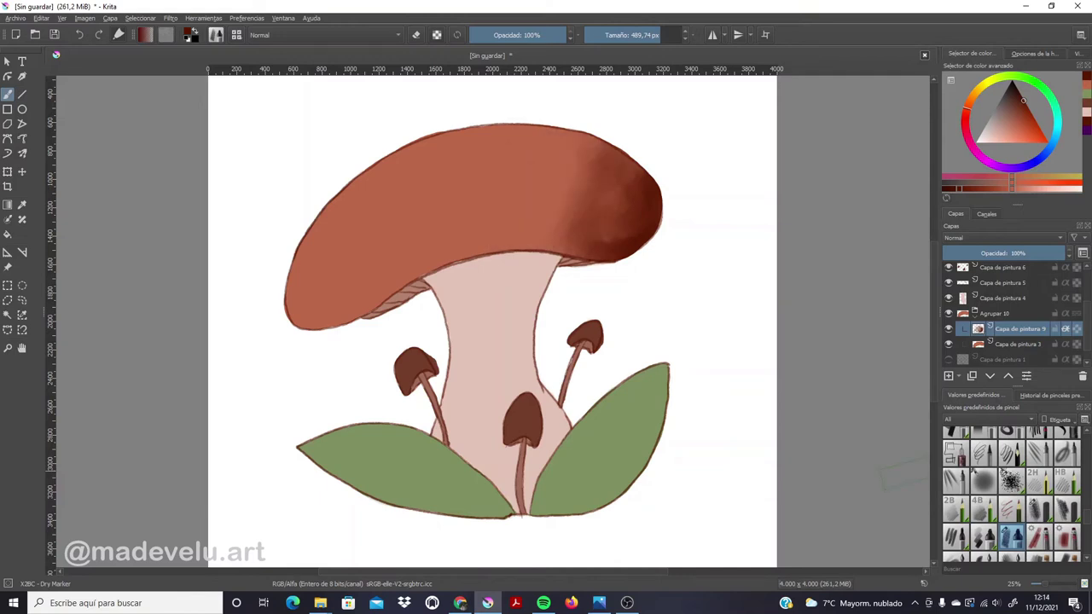
# Paint mottled dark texture over the cap's upper right with Charcoal Hard at 40%, about 583 px
pyautogui.click(1064, 512)
pyautogui.moveTo(662, 43); pyautogui.dragTo(683, 35)
pyautogui.moveTo(563, 236)
pyautogui.mouseDown()
pyautogui.moveTo(532, 204)
pyautogui.moveTo(590, 239)
pyautogui.mouseUp()
pyautogui.hotkey('ctrl', 'z')
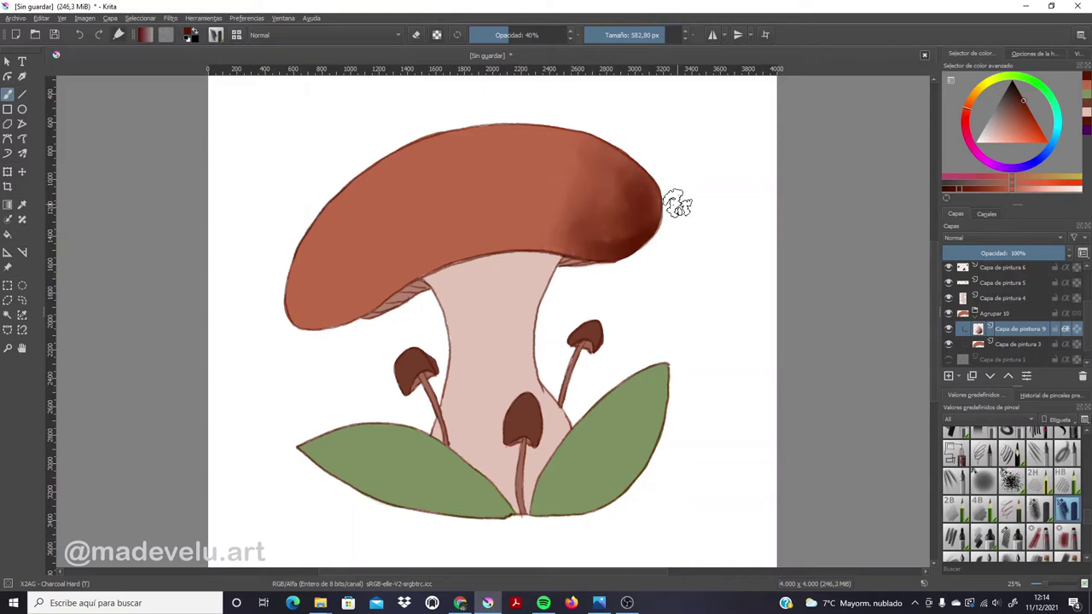
pyautogui.hotkey('ctrl', 'z')
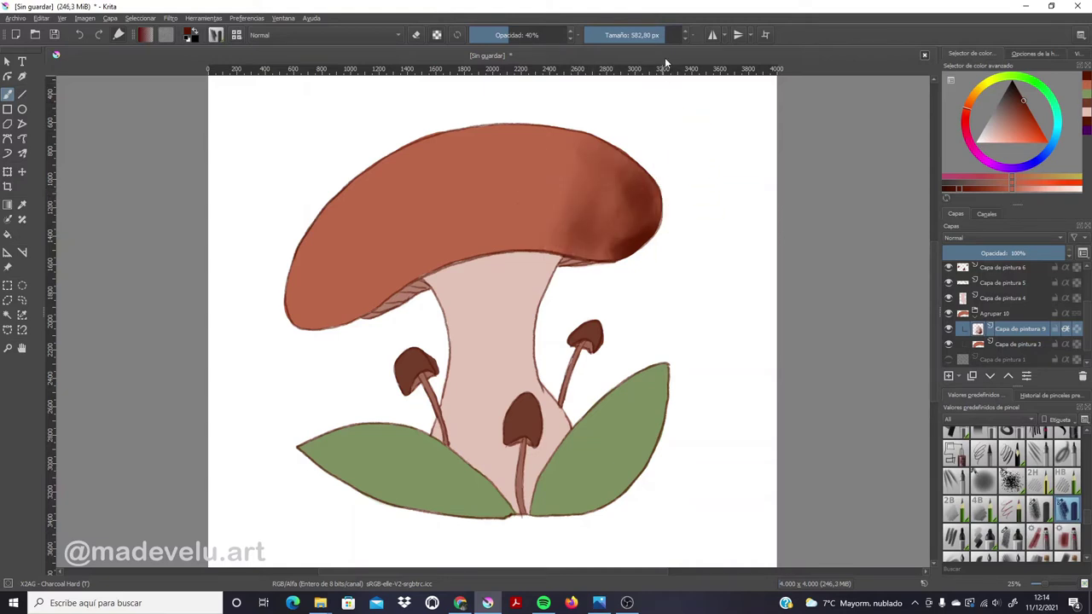
pyautogui.hotkey('ctrl', 'z')
pyautogui.hotkey('ctrl', 'z')
pyautogui.hotkey('ctrl', 'z')
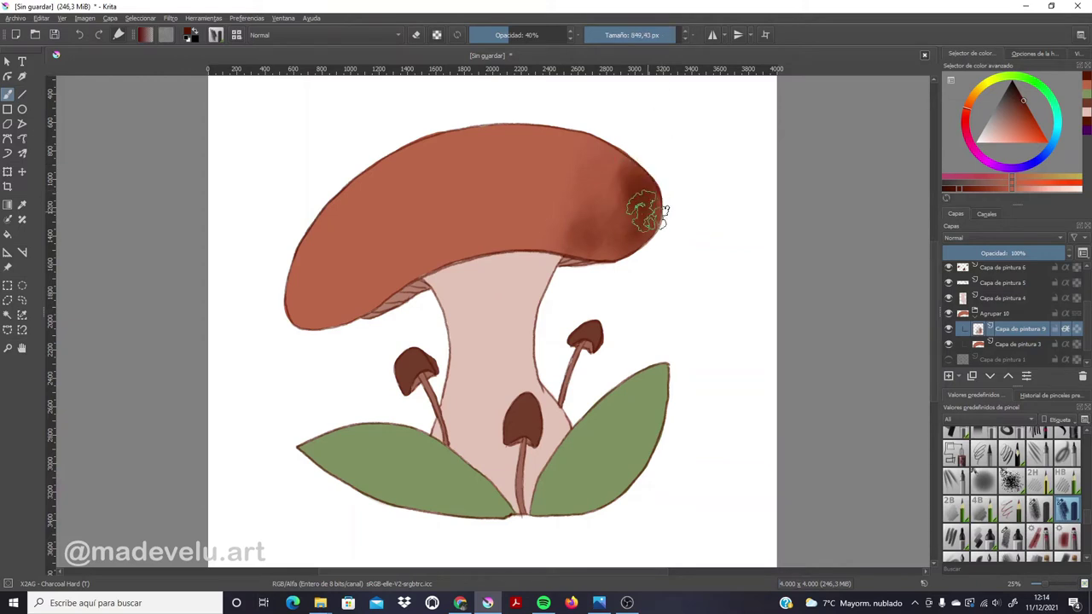
pyautogui.moveTo(588, 240)
pyautogui.mouseDown()
pyautogui.moveTo(597, 170)
pyautogui.moveTo(585, 134)
pyautogui.moveTo(554, 235)
pyautogui.mouseUp()
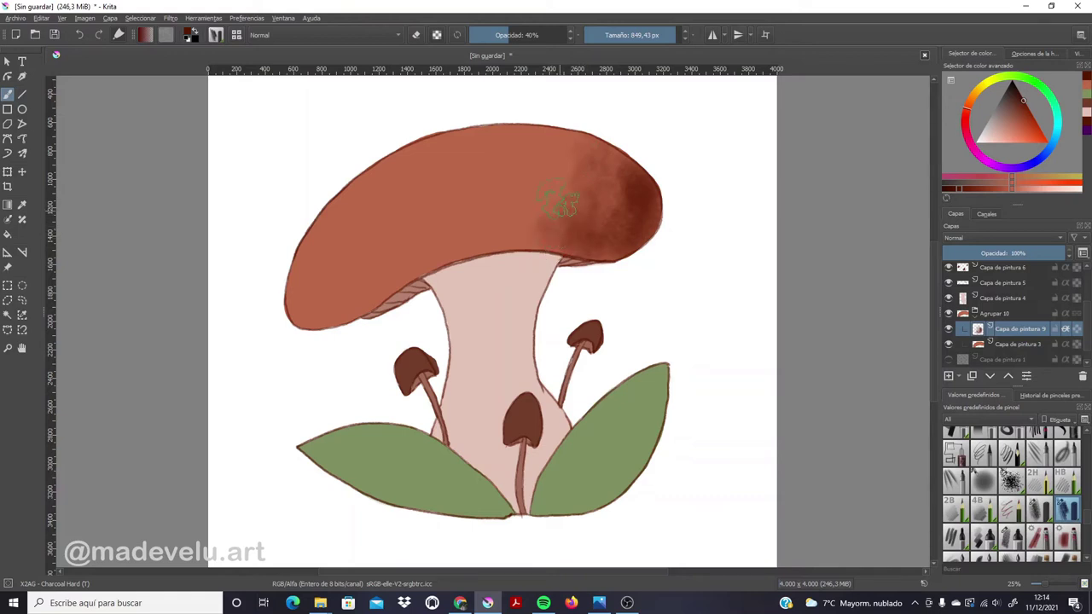
pyautogui.moveTo(553, 151); pyautogui.dragTo(546, 201)
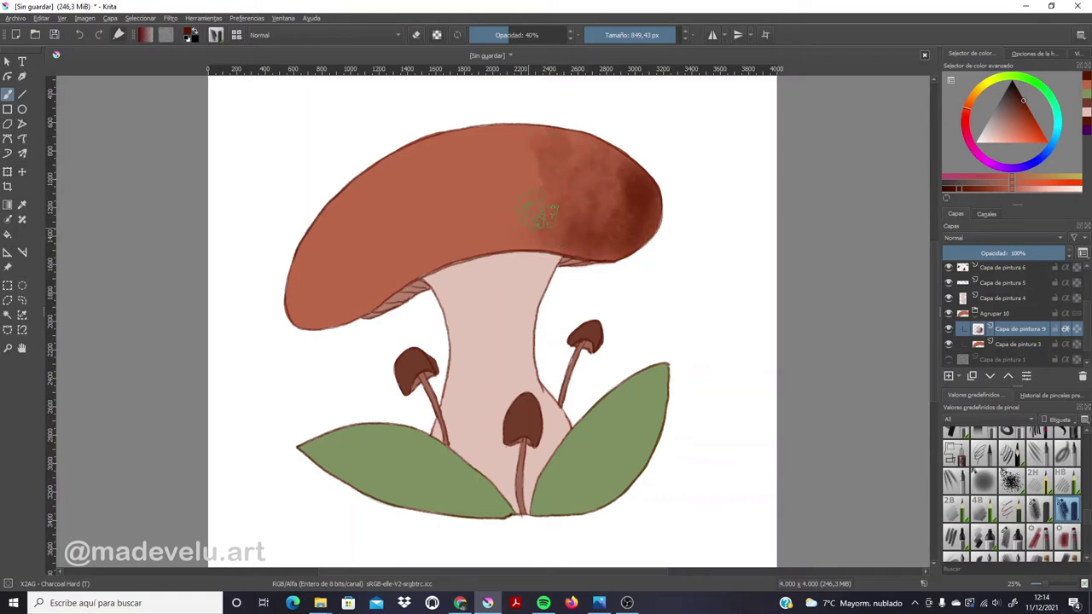
pyautogui.moveTo(527, 141)
pyautogui.mouseDown()
pyautogui.moveTo(585, 146)
pyautogui.moveTo(628, 170)
pyautogui.moveTo(604, 207)
pyautogui.moveTo(556, 226)
pyautogui.moveTo(650, 244)
pyautogui.mouseUp()
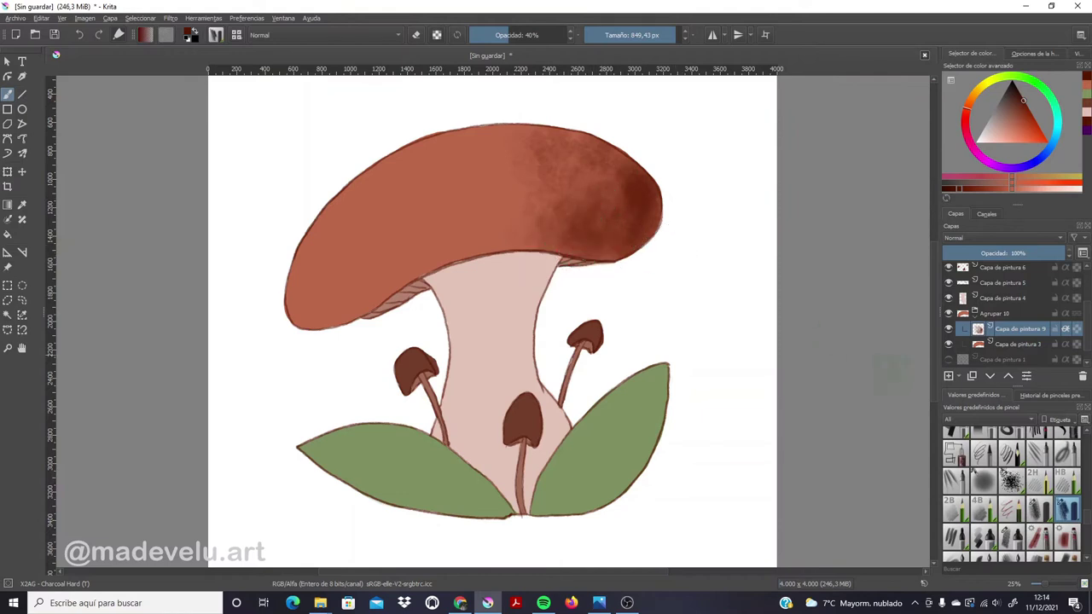
# Brush light salmon texture over the cap's top and left side, blending into the darker right
pyautogui.click(1038, 190)
pyautogui.moveTo(434, 128)
pyautogui.mouseDown()
pyautogui.moveTo(470, 122)
pyautogui.moveTo(414, 141)
pyautogui.moveTo(431, 134)
pyautogui.mouseUp()
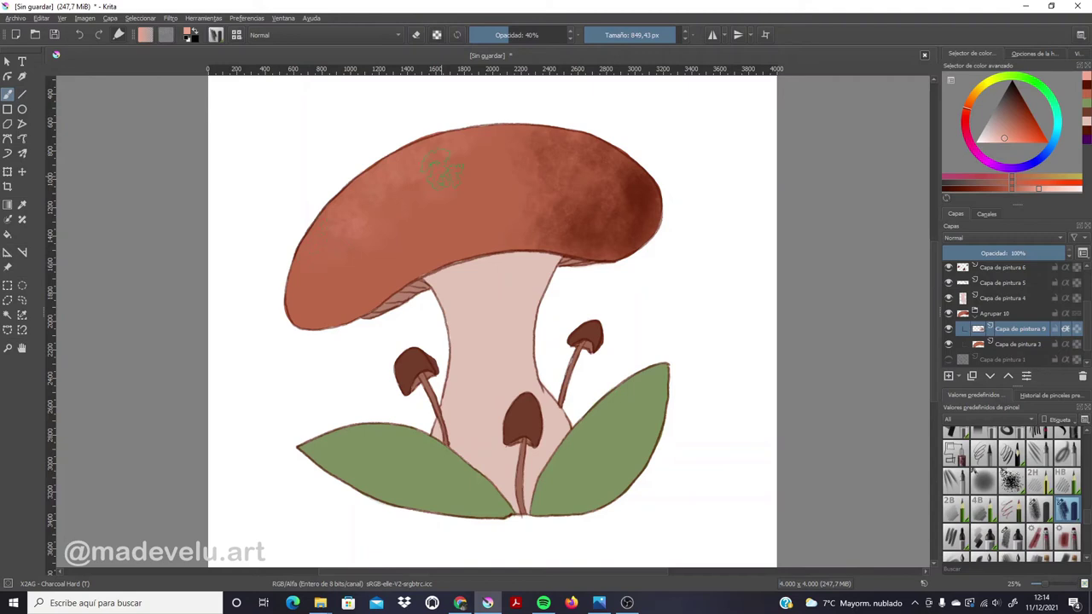
pyautogui.moveTo(342, 235)
pyautogui.mouseDown()
pyautogui.moveTo(293, 251)
pyautogui.moveTo(294, 298)
pyautogui.moveTo(373, 180)
pyautogui.moveTo(307, 234)
pyautogui.moveTo(389, 139)
pyautogui.moveTo(275, 256)
pyautogui.moveTo(349, 214)
pyautogui.mouseUp()
pyautogui.keyDown('ctrl'); pyautogui.click(483, 178); pyautogui.keyUp('ctrl')
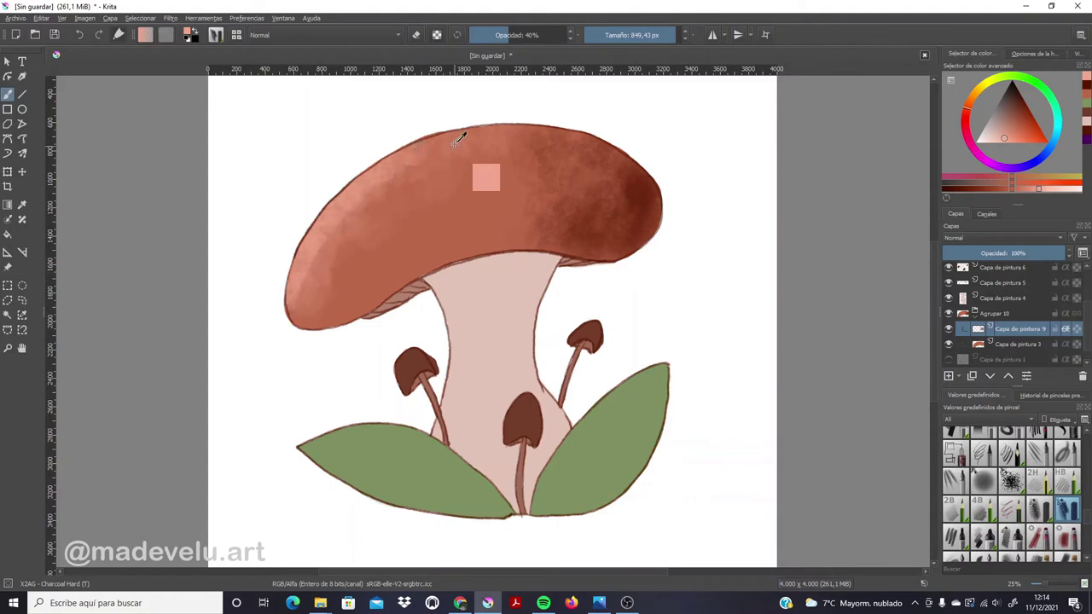
pyautogui.moveTo(483, 179); pyautogui.dragTo(453, 115)
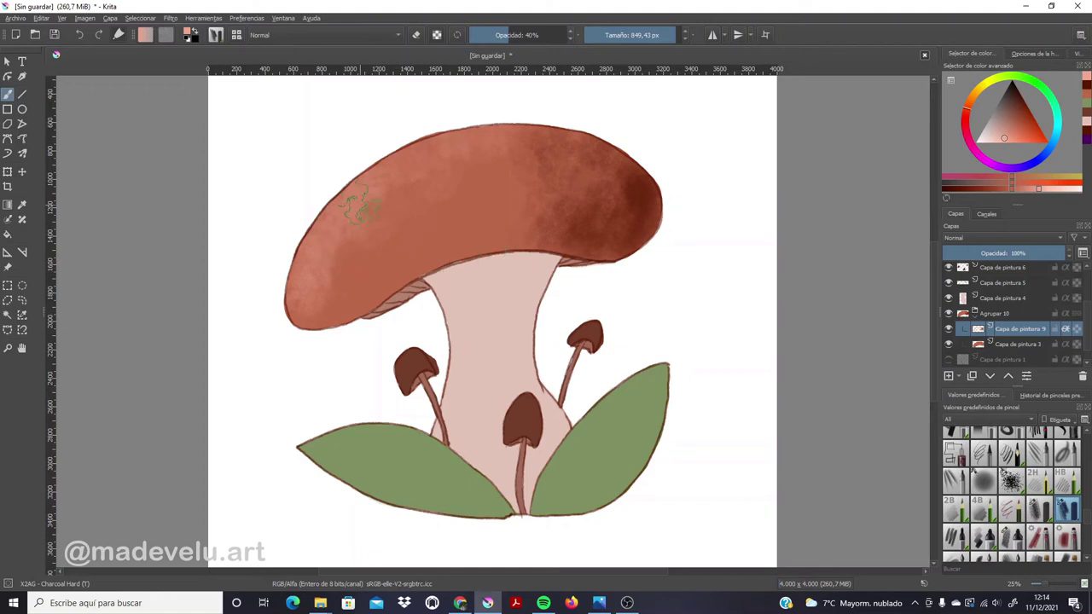
pyautogui.moveTo(460, 170)
pyautogui.mouseDown()
pyautogui.moveTo(331, 290)
pyautogui.moveTo(525, 185)
pyautogui.mouseUp()
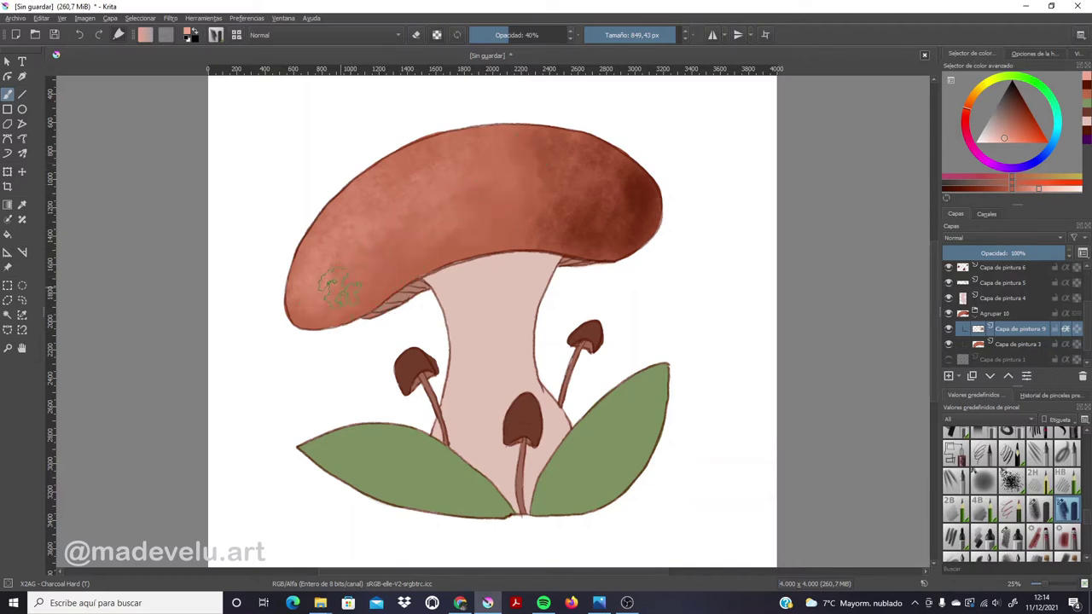
pyautogui.moveTo(341, 287)
pyautogui.mouseDown()
pyautogui.moveTo(460, 119)
pyautogui.moveTo(281, 304)
pyautogui.moveTo(439, 134)
pyautogui.mouseUp()
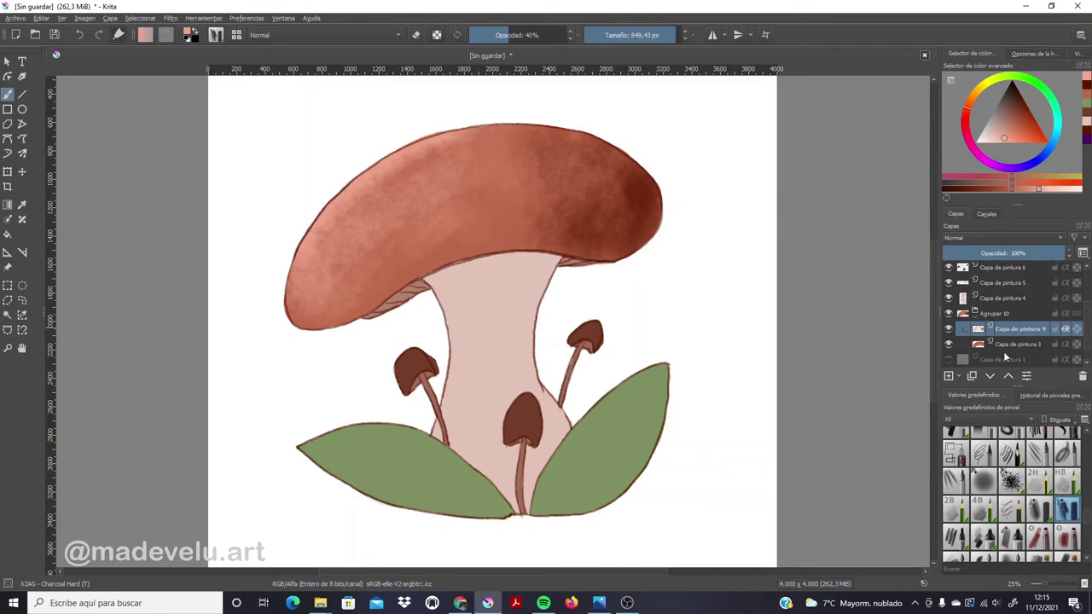
# Add a layer above Capa de pintura 4, quick-group both as Agrupar 12, and make the new layer active
pyautogui.scroll(-1, 1087, 364)
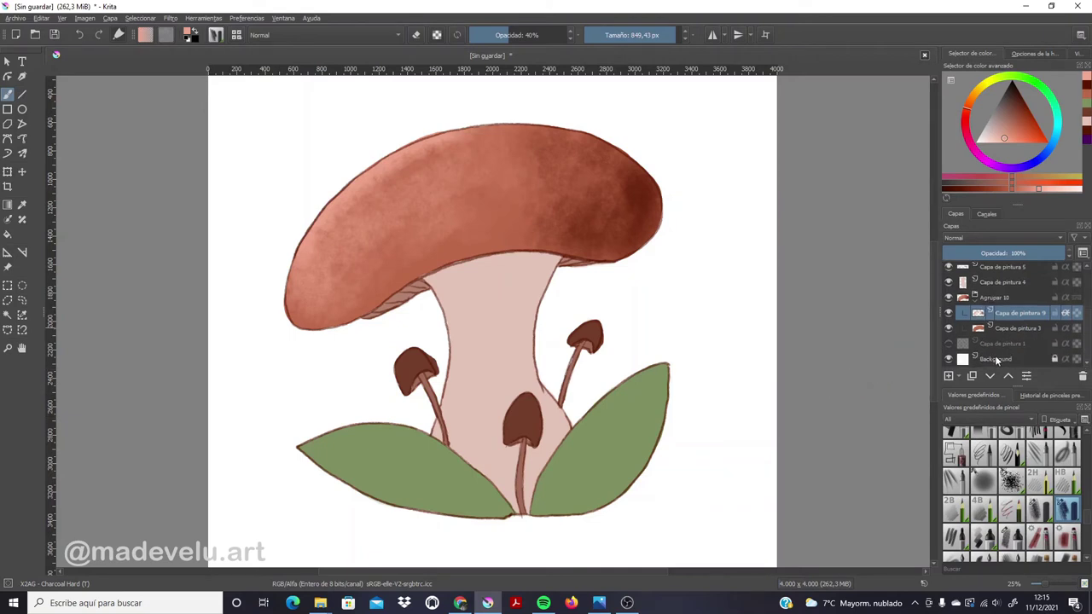
pyautogui.click(1010, 281)
pyautogui.click(948, 282)
pyautogui.click(948, 282)
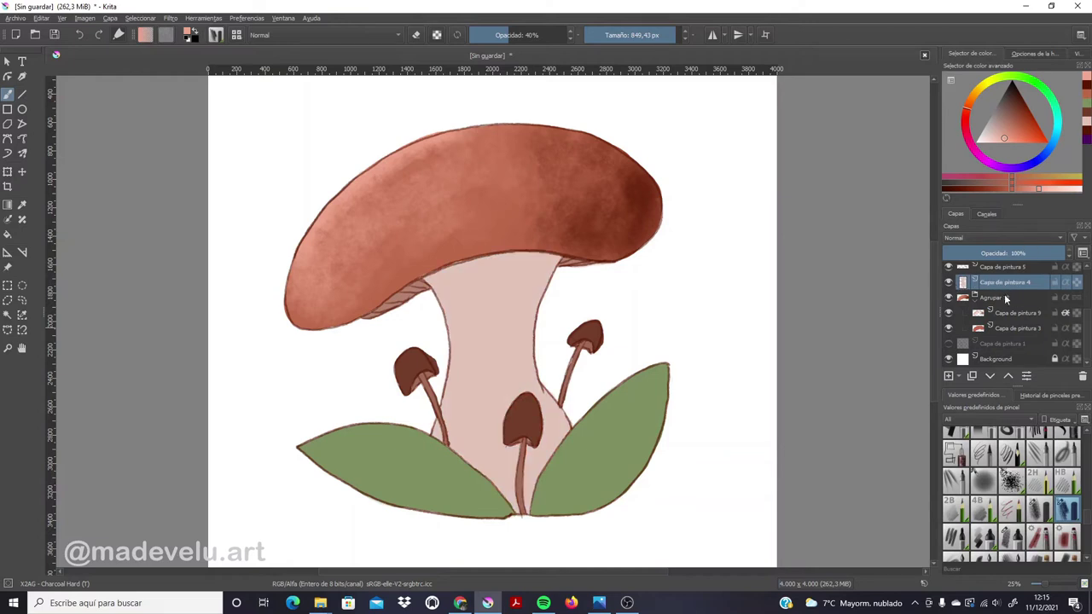
pyautogui.click(949, 376)
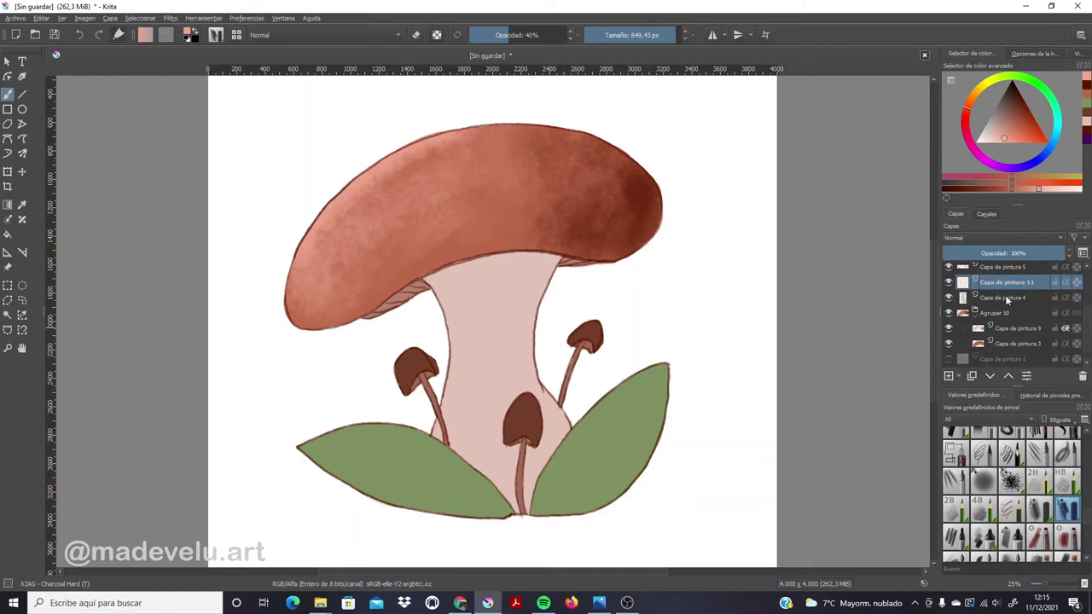
pyautogui.rightClick(1004, 280)
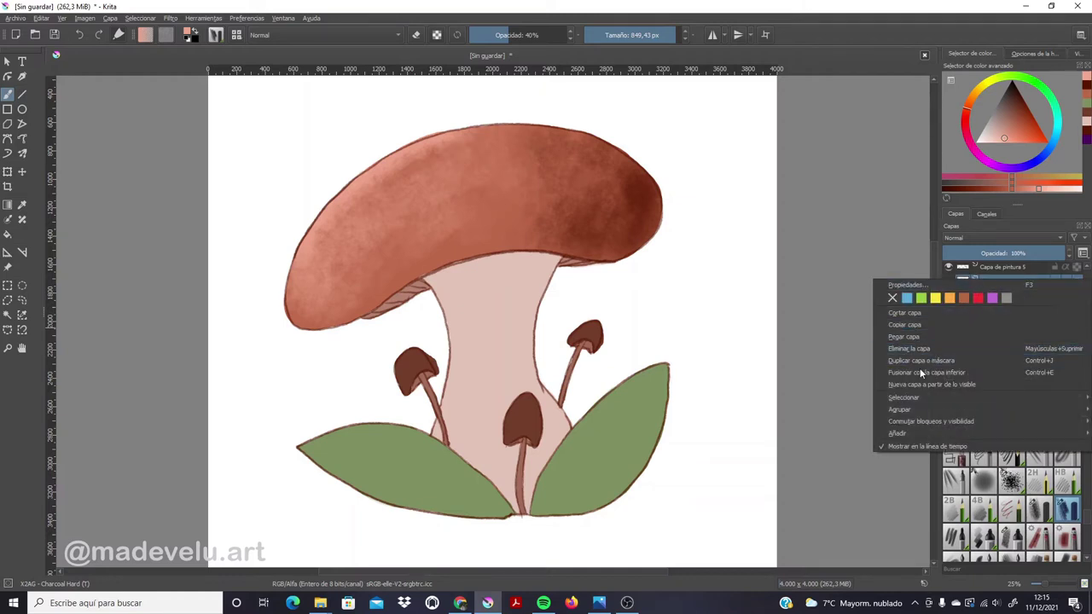
pyautogui.moveTo(900, 410)
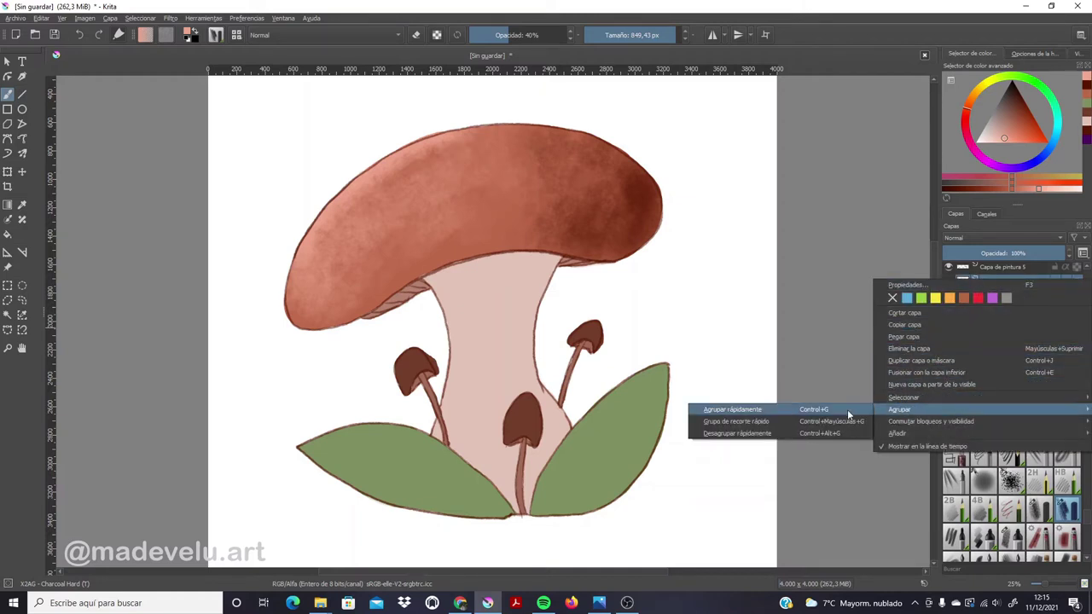
pyautogui.click(844, 411)
pyautogui.click(1048, 301)
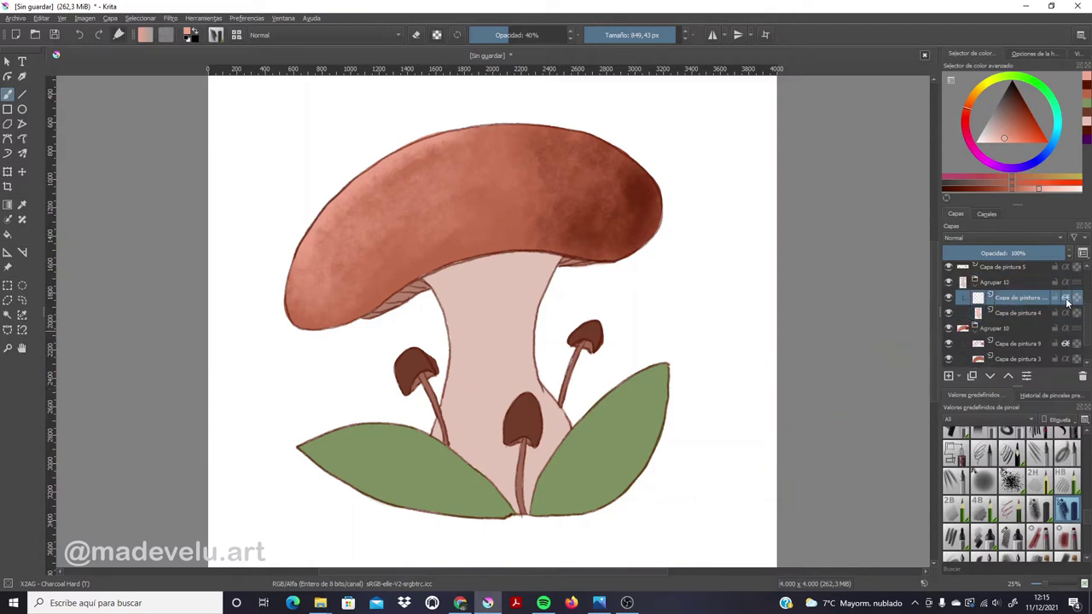
# Pick a new stem shading colour and set the charcoal brush opacity to 64%
pyautogui.click(22, 204)
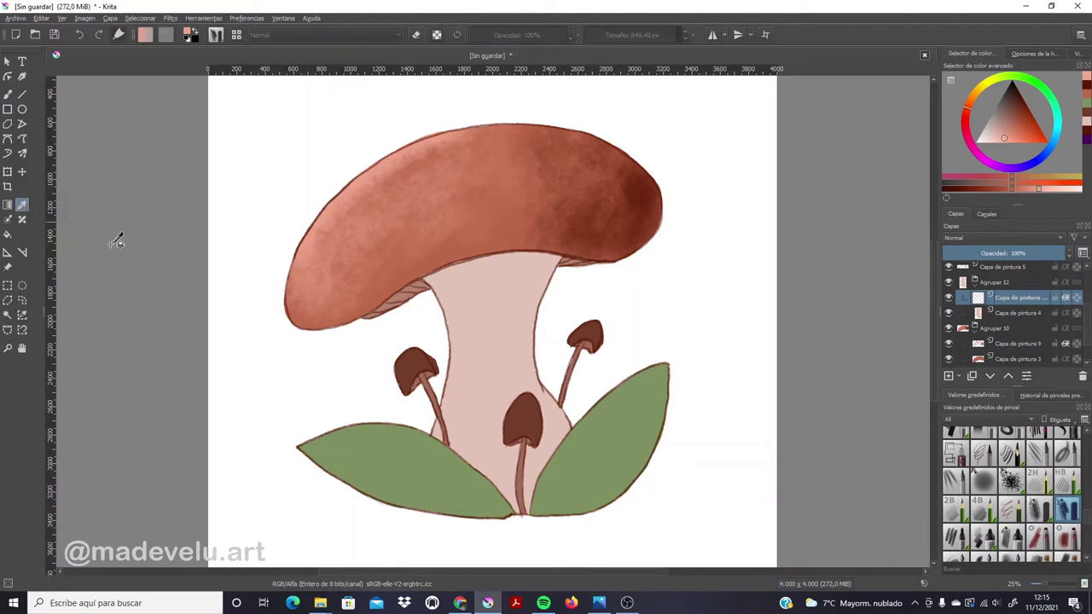
pyautogui.click(967, 188)
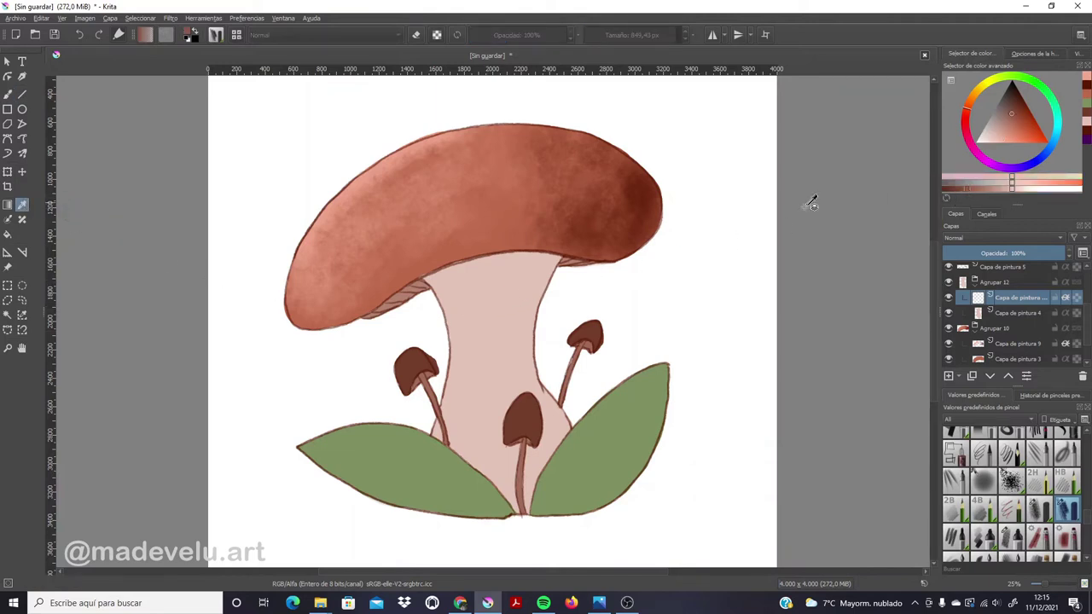
pyautogui.click(10, 96)
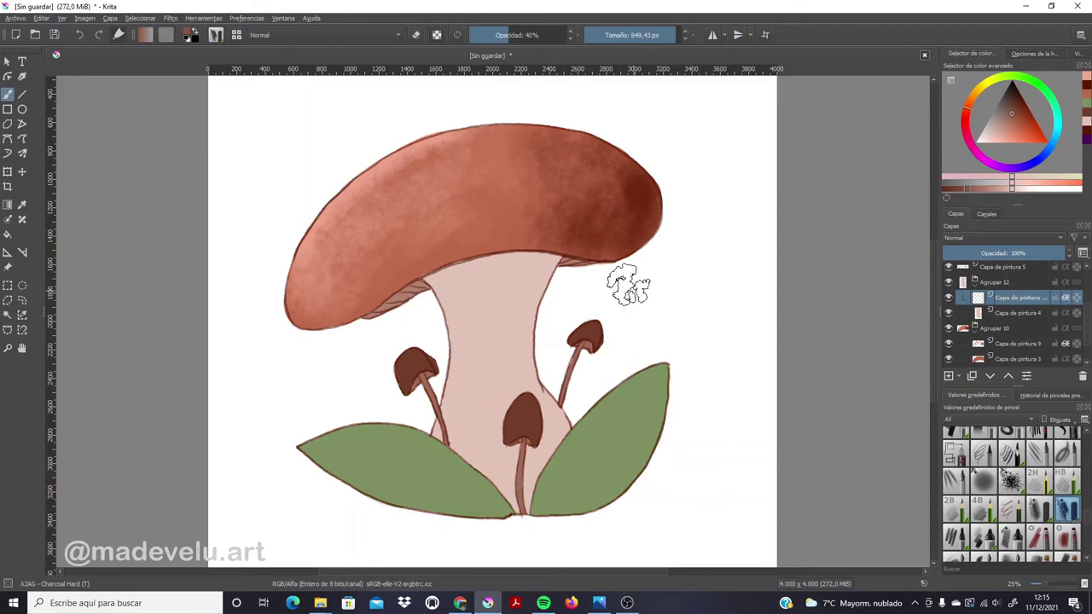
pyautogui.click(531, 38)
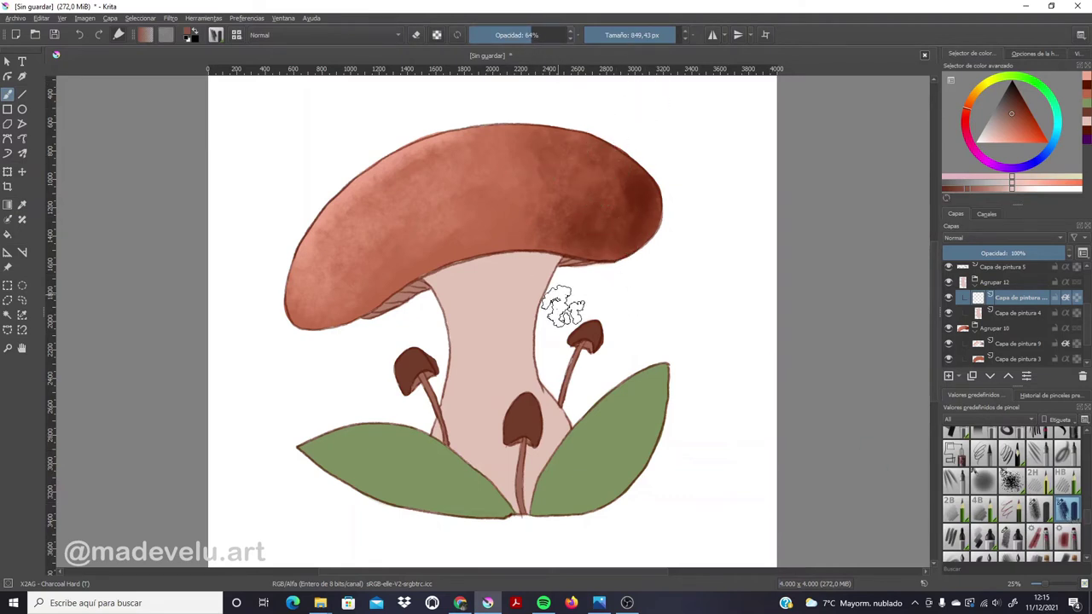
# Shade a grey band under the cap at the stem top, then undo those strokes
pyautogui.moveTo(546, 269)
pyautogui.mouseDown()
pyautogui.moveTo(519, 317)
pyautogui.moveTo(532, 360)
pyautogui.moveTo(504, 378)
pyautogui.moveTo(560, 385)
pyautogui.moveTo(521, 416)
pyautogui.moveTo(546, 435)
pyautogui.moveTo(524, 452)
pyautogui.moveTo(533, 477)
pyautogui.moveTo(511, 491)
pyautogui.mouseUp()
pyautogui.moveTo(512, 255)
pyautogui.mouseDown()
pyautogui.moveTo(554, 260)
pyautogui.moveTo(469, 241)
pyautogui.mouseUp()
pyautogui.moveTo(415, 268); pyautogui.dragTo(559, 256)
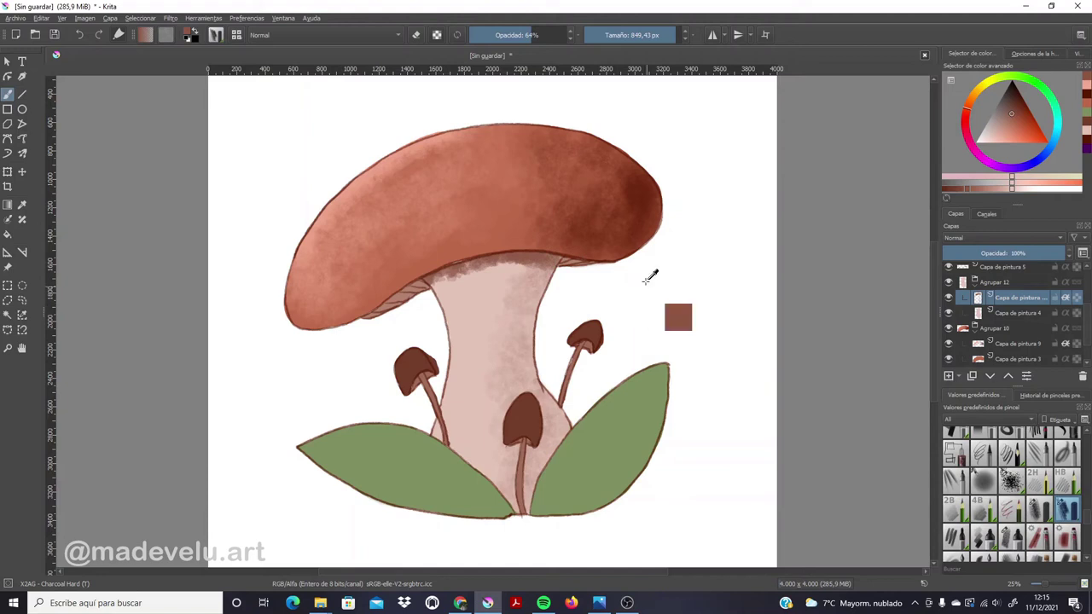
pyautogui.hotkey('ctrl', 'z')
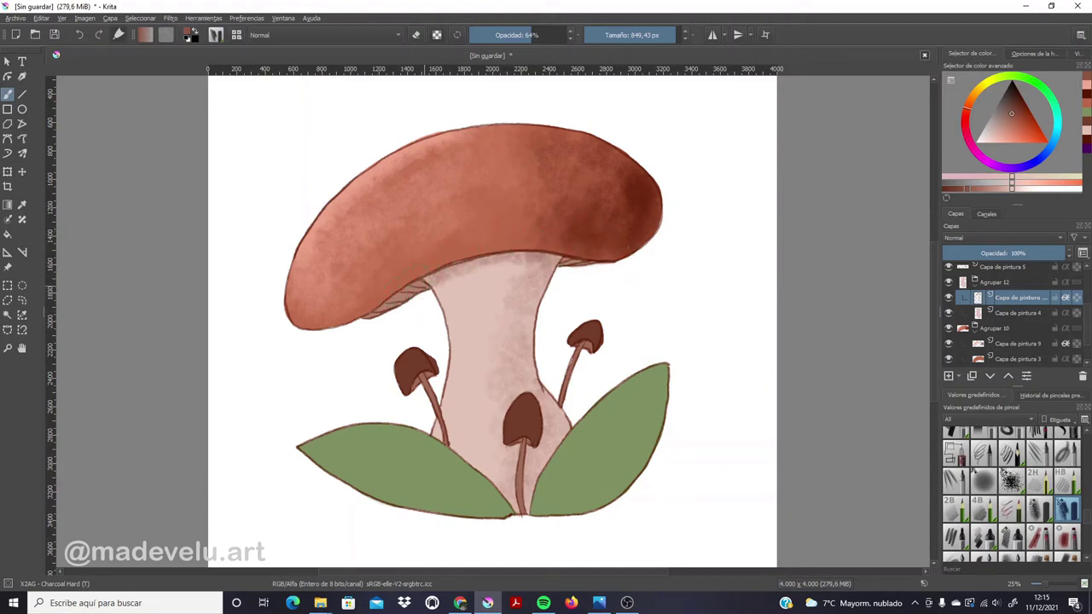
pyautogui.moveTo(425, 271); pyautogui.dragTo(560, 256)
pyautogui.hotkey('ctrl', 'z')
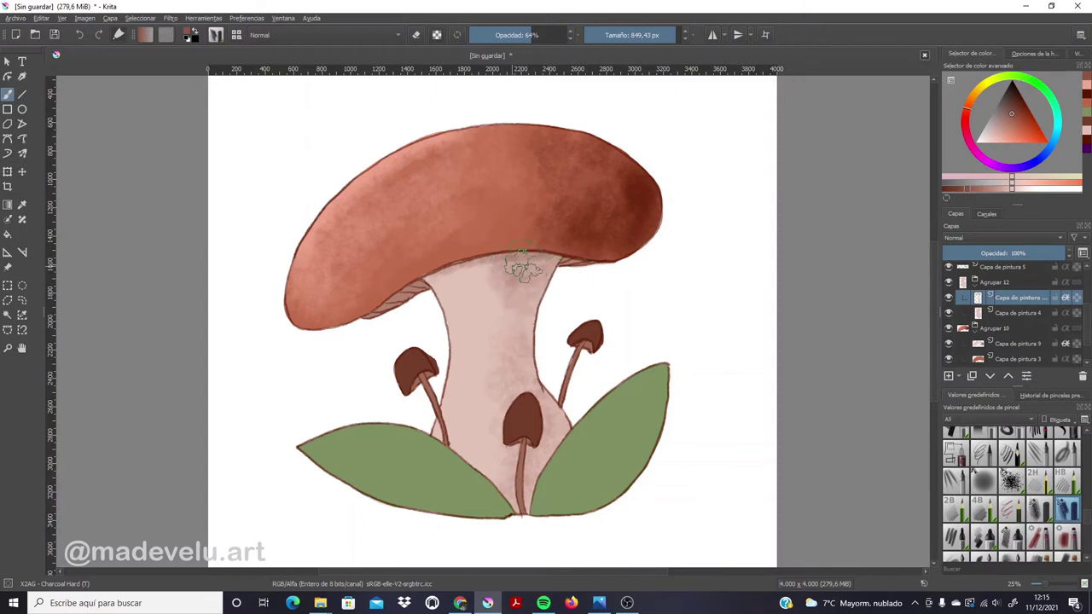
# Brush dark purple charcoal shading under the cap edge, extending it to the right
pyautogui.click(1026, 168)
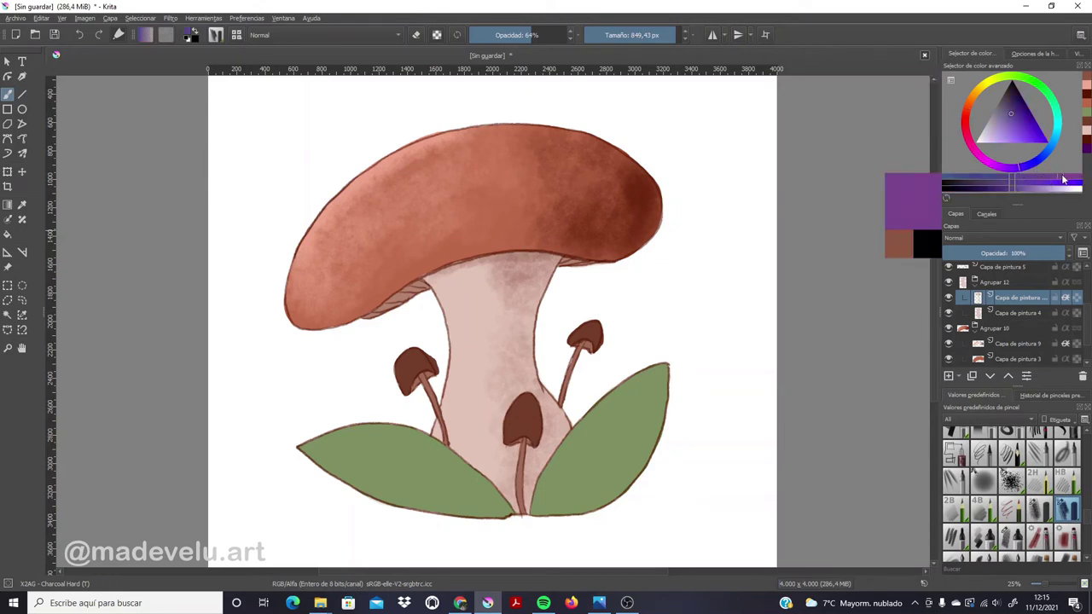
pyautogui.click(1049, 156)
pyautogui.moveTo(1032, 128); pyautogui.dragTo(1029, 106)
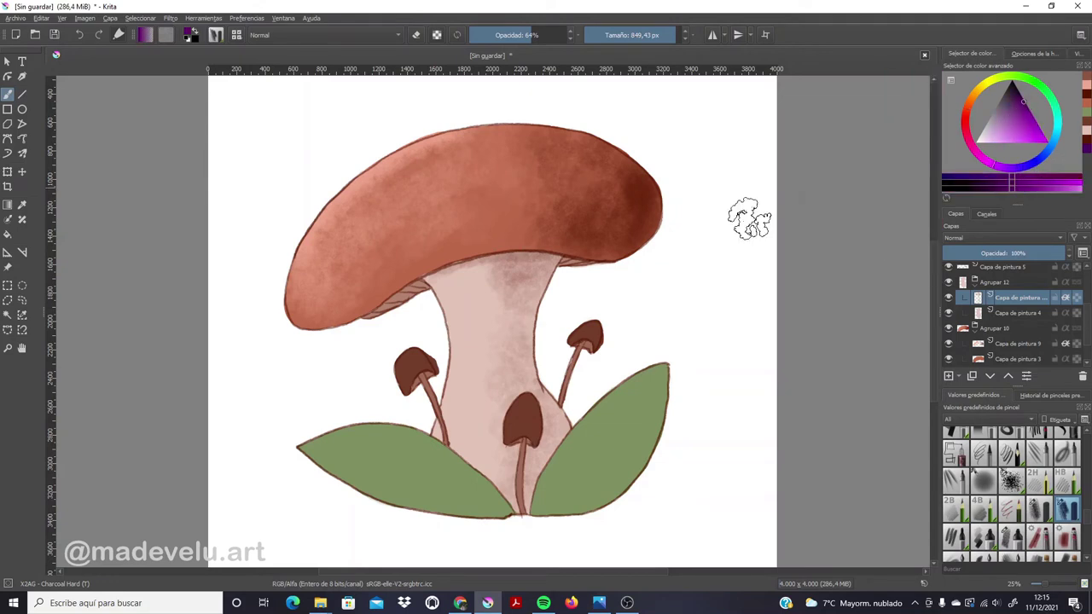
pyautogui.moveTo(525, 272); pyautogui.dragTo(546, 260)
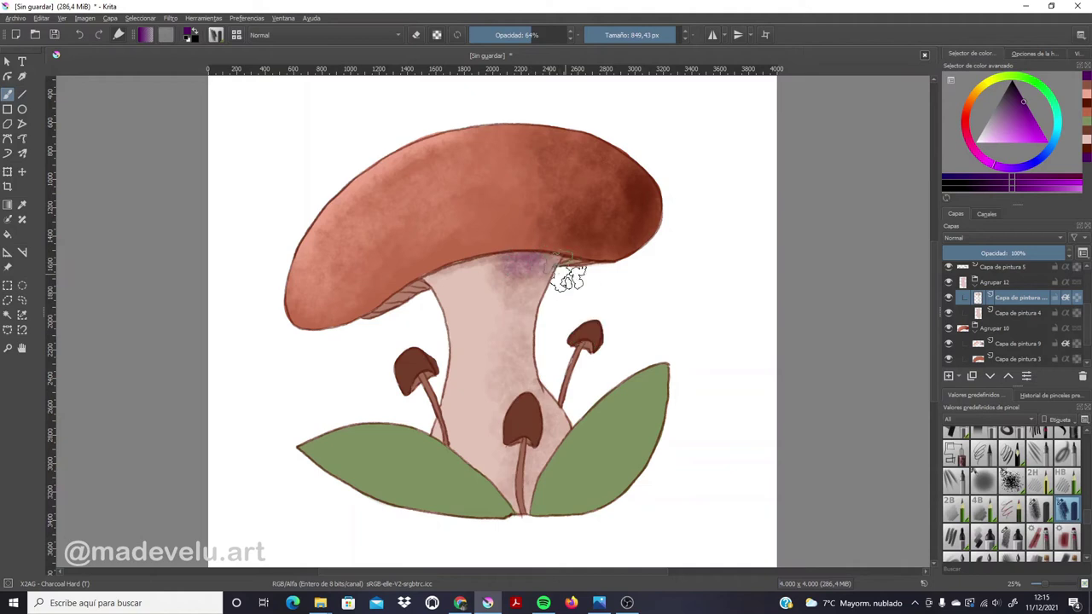
pyautogui.moveTo(559, 265); pyautogui.dragTo(546, 269)
pyautogui.keyDown('ctrl'); pyautogui.click(567, 268); pyautogui.keyUp('ctrl')
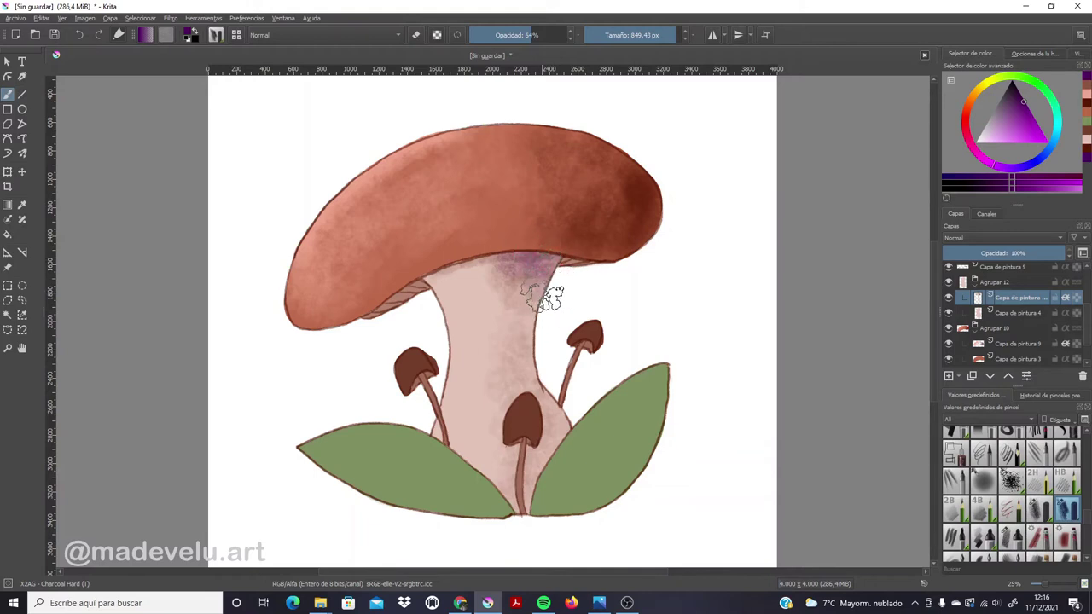
pyautogui.moveTo(537, 271); pyautogui.dragTo(565, 279)
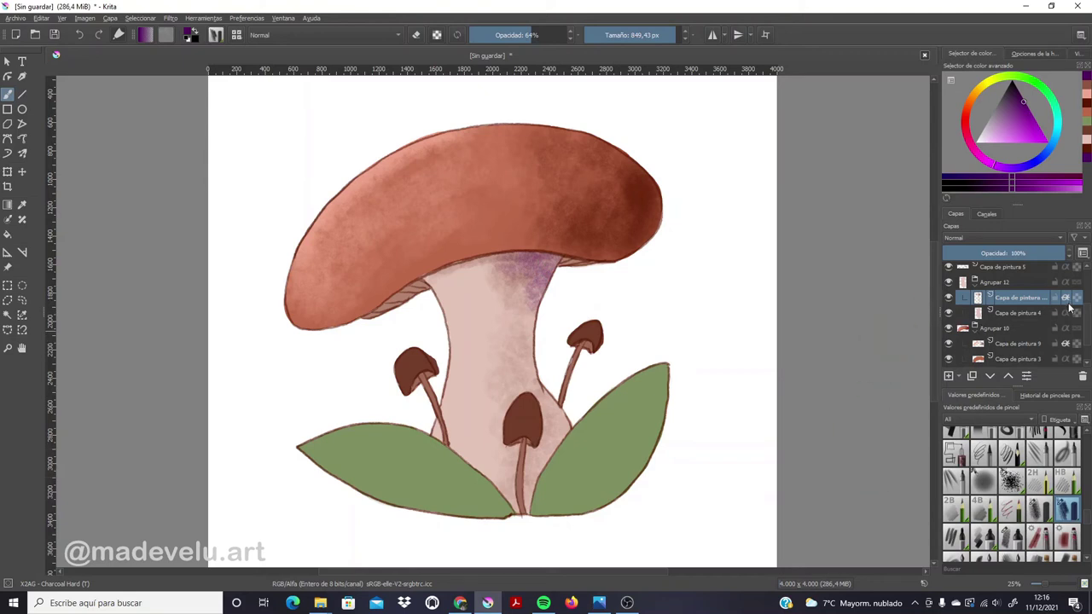
pyautogui.scroll(3, 1006, 316)
# Check the gill lines layer, then select the small caps layer Capa de pintura 6
pyautogui.click(948, 320)
pyautogui.click(948, 319)
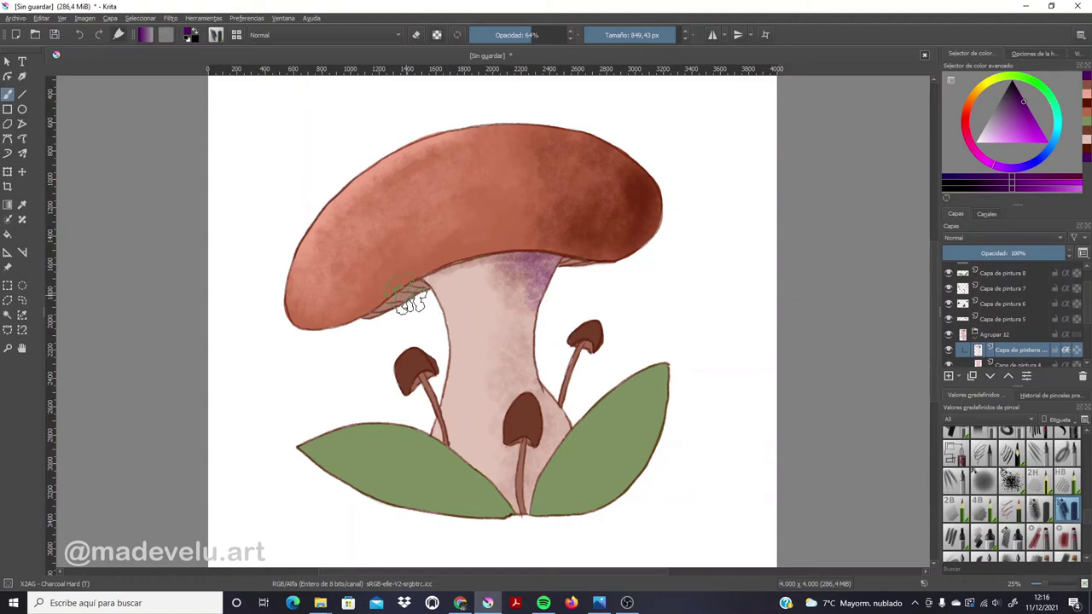
pyautogui.click(990, 319)
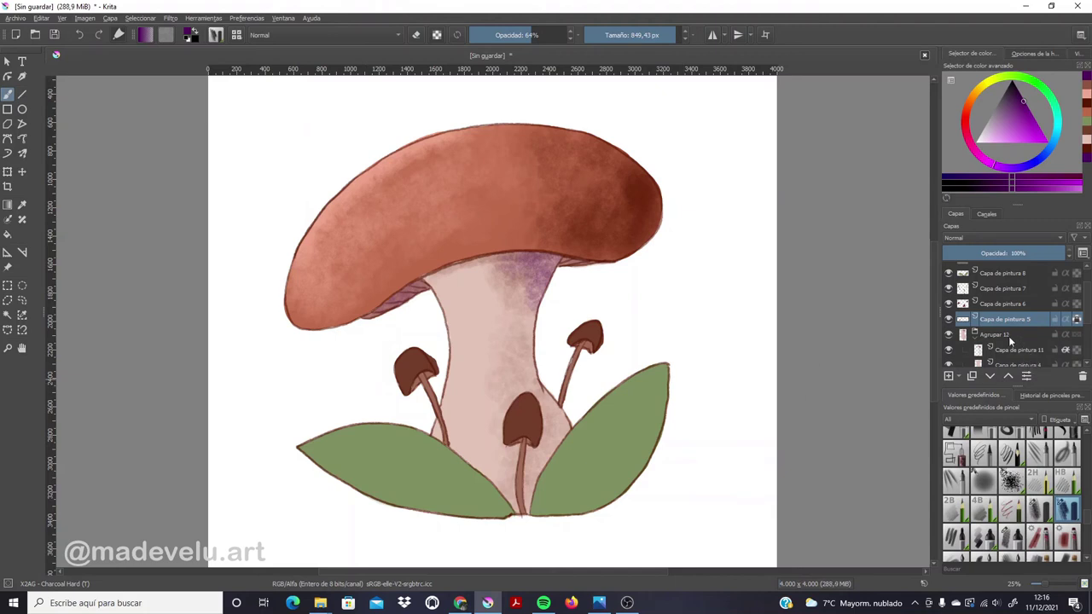
pyautogui.click(993, 307)
# With a 334 px brush, shade the right, bottom and left small caps purple
pyautogui.moveTo(640, 339); pyautogui.dragTo(648, 331)
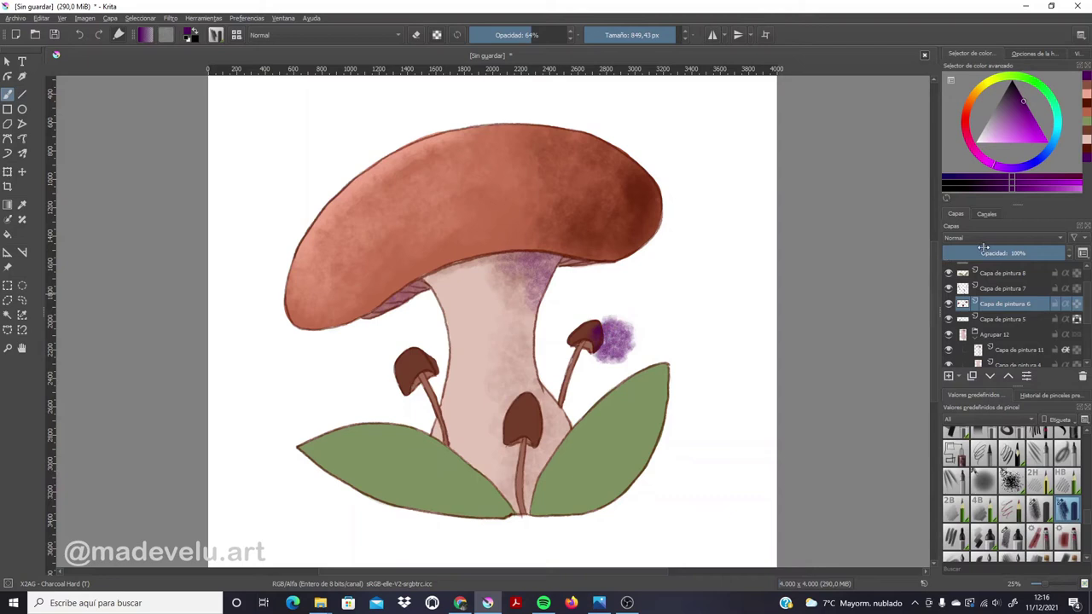
pyautogui.hotkey('ctrl', 'z')
pyautogui.press('[')
pyautogui.press('[')
pyautogui.press('[')
pyautogui.moveTo(592, 341); pyautogui.dragTo(591, 338)
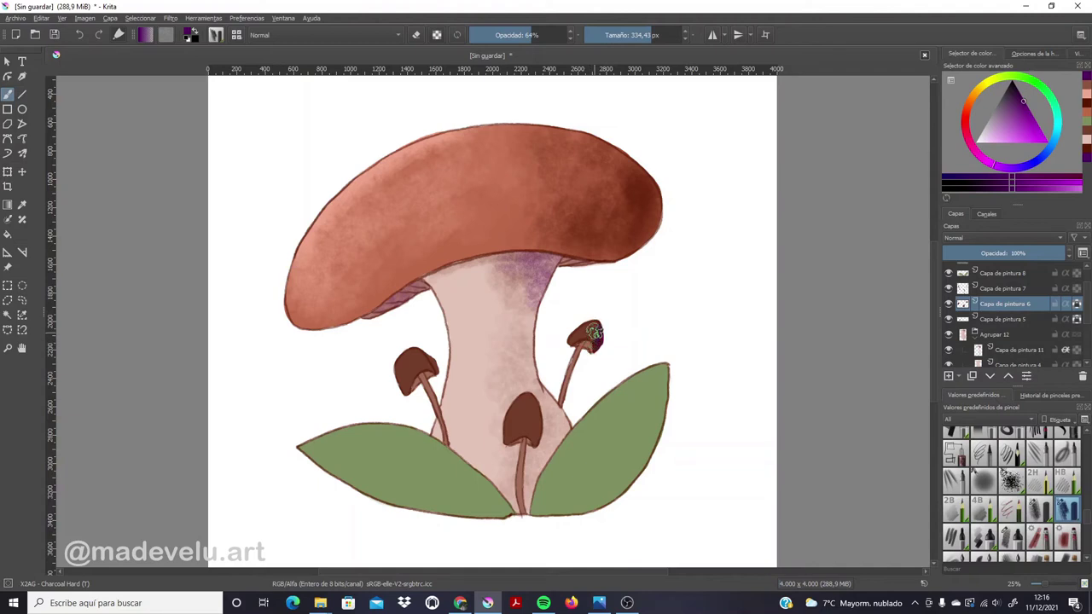
pyautogui.moveTo(535, 437); pyautogui.dragTo(529, 395)
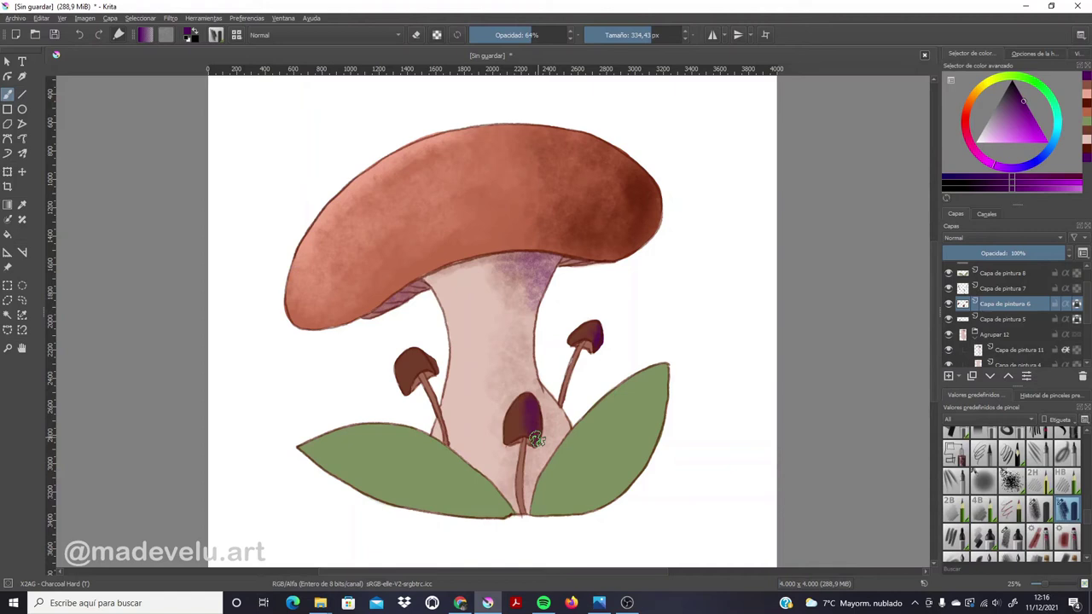
pyautogui.moveTo(421, 368); pyautogui.dragTo(433, 353)
# Alpha-lock the stems layer Capa de pintura 7 and shade the middle and left stems purple
pyautogui.click(999, 288)
pyautogui.click(947, 288)
pyautogui.click(948, 288)
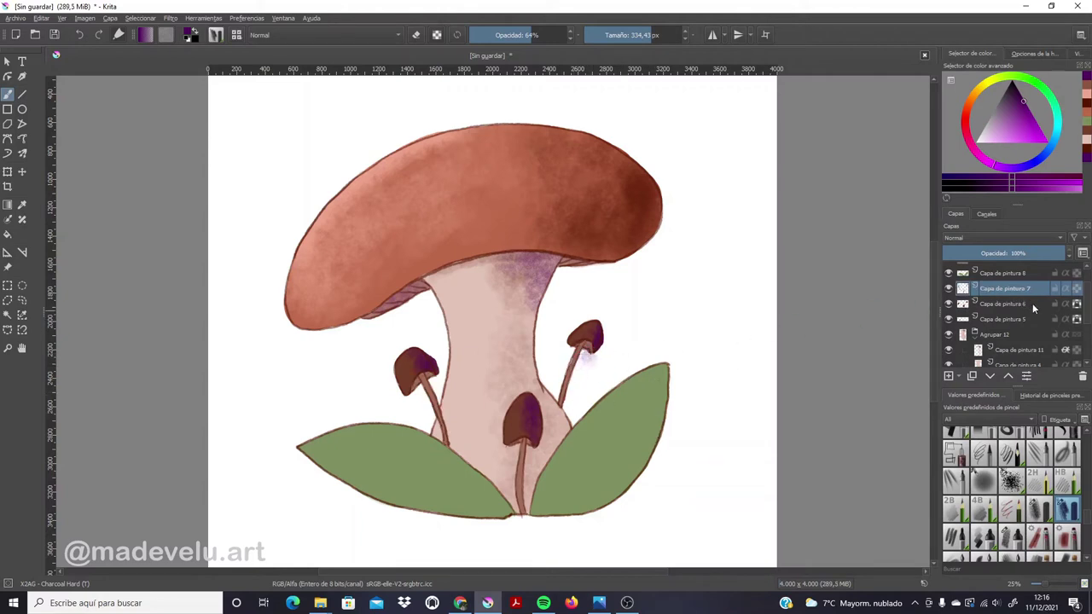
pyautogui.click(1076, 288)
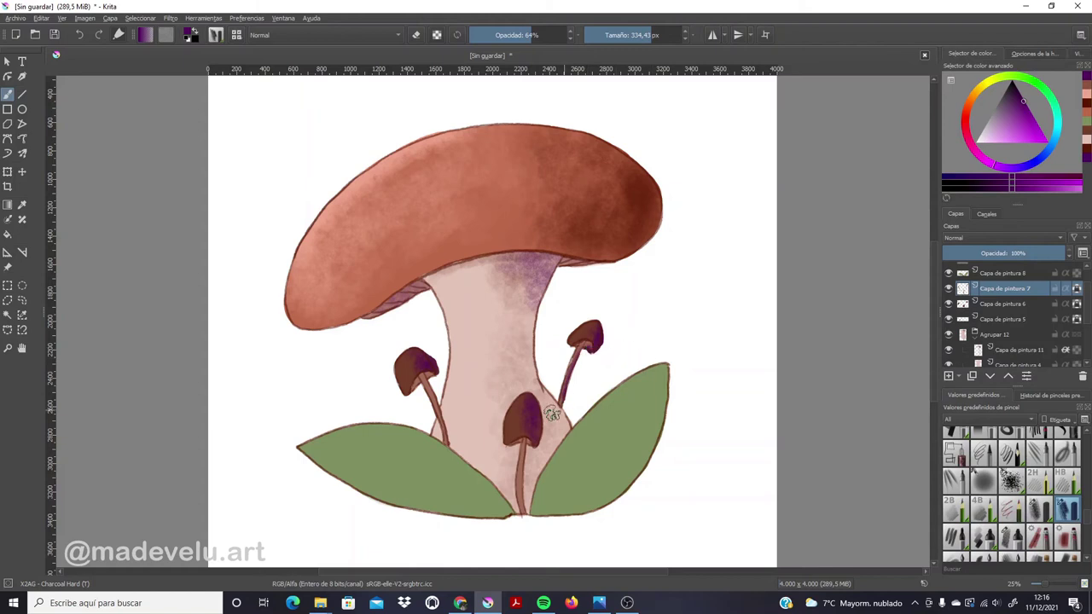
pyautogui.moveTo(523, 454); pyautogui.dragTo(520, 510)
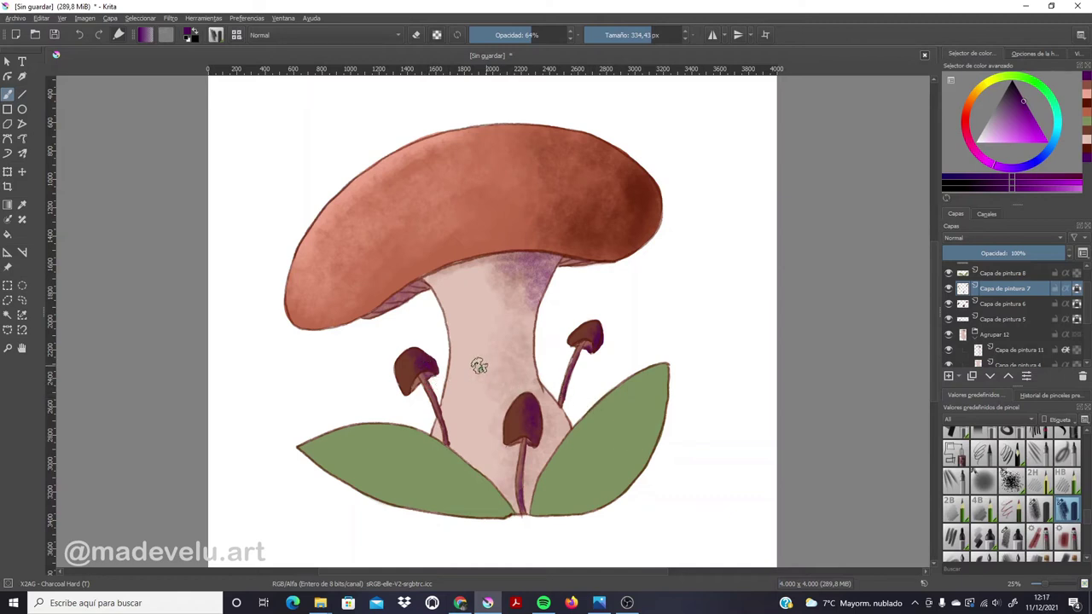
pyautogui.moveTo(418, 371); pyautogui.dragTo(459, 388)
# On Capa de pintura 6, brush a light salmon highlight on the left small cap
pyautogui.click(985, 303)
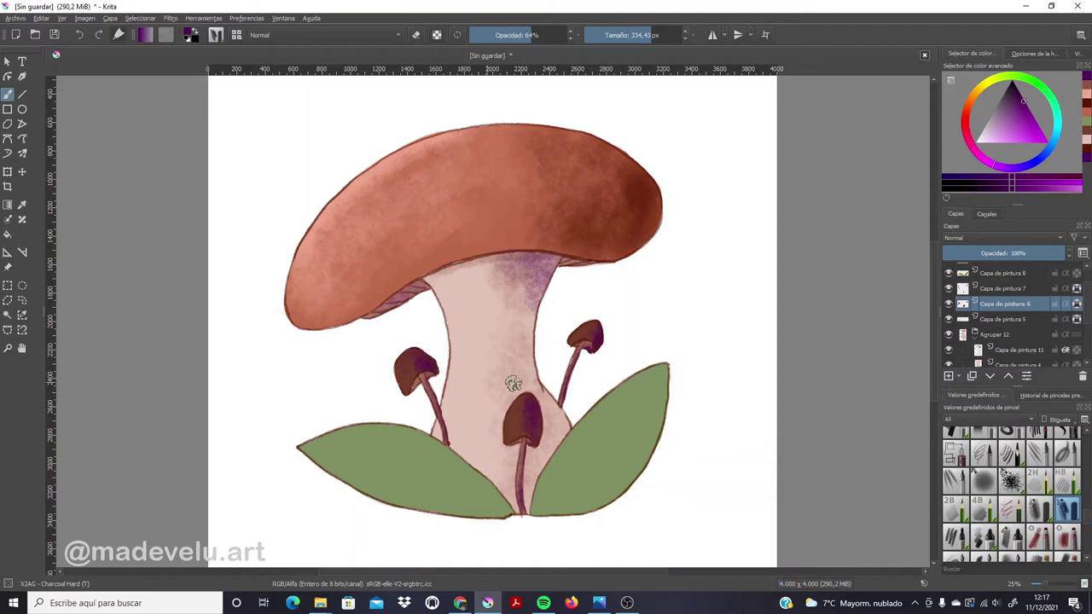
pyautogui.click(1087, 143)
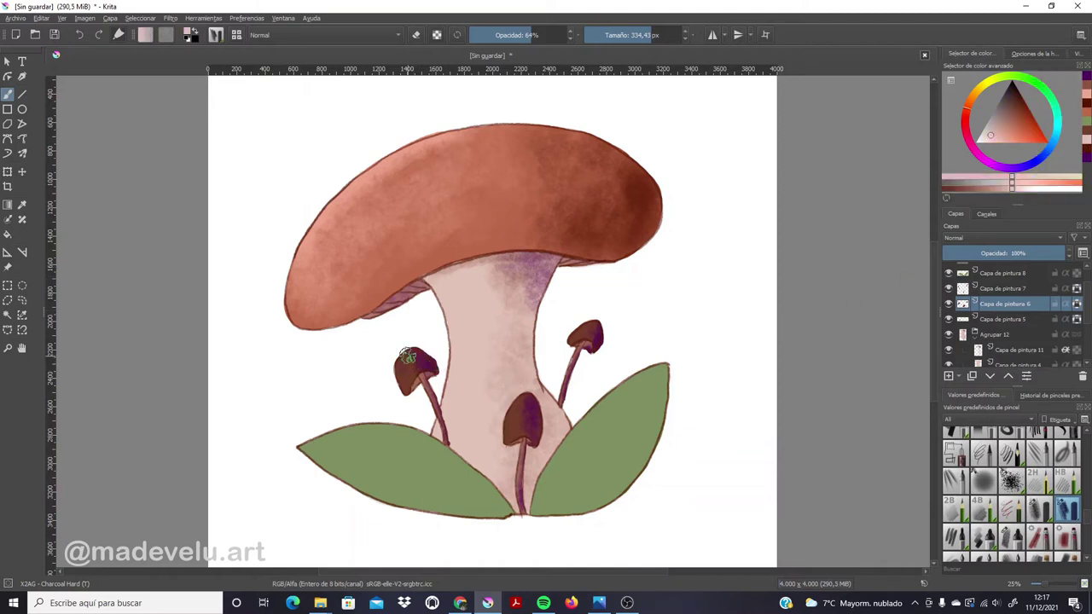
pyautogui.moveTo(414, 384); pyautogui.dragTo(405, 365)
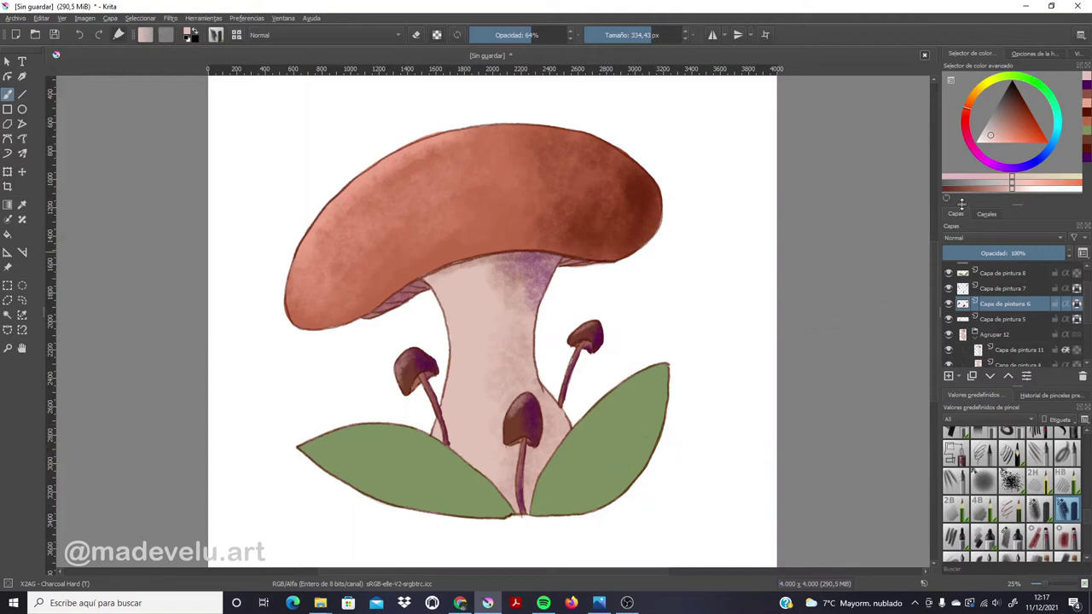
# Add a new empty layer above the leaf layer Capa de pintura 8
pyautogui.scroll(2, 1085, 286)
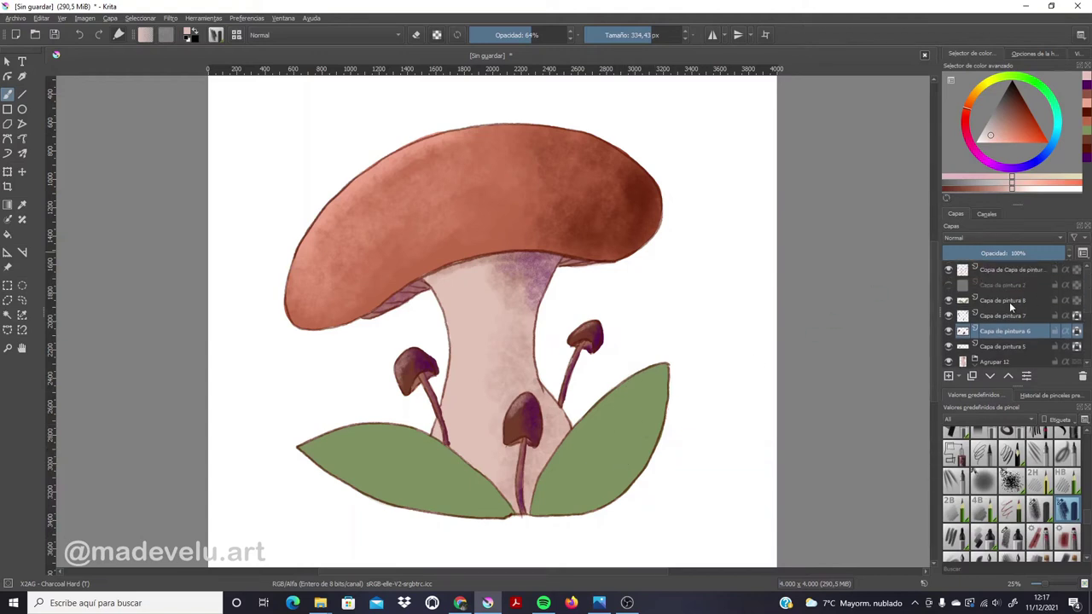
pyautogui.click(1009, 302)
pyautogui.click(949, 301)
pyautogui.click(948, 300)
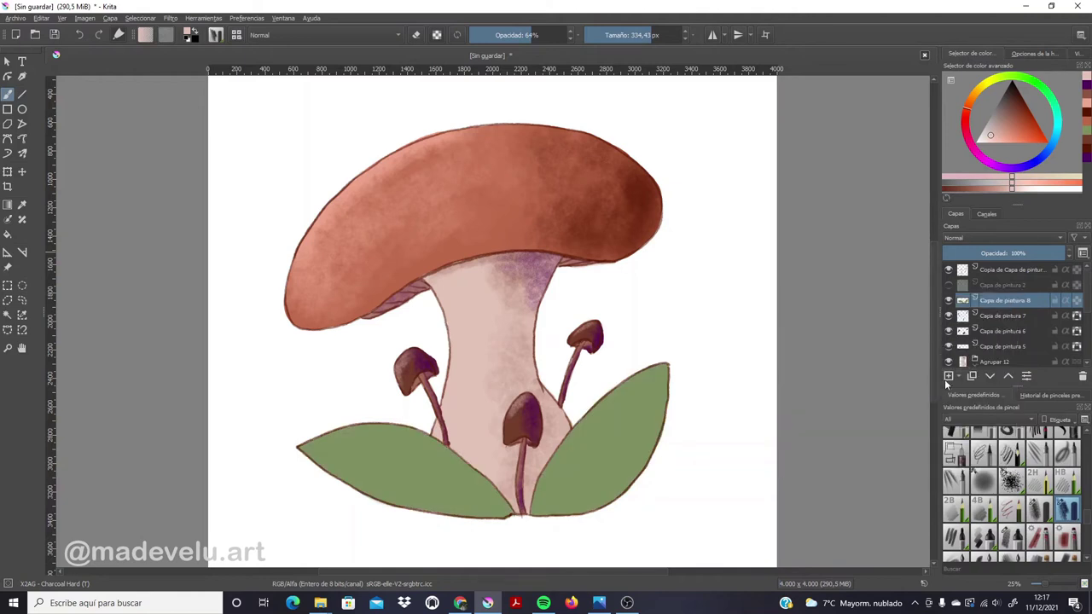
pyautogui.click(946, 376)
# Group the new Capa de pintura 13 and the leaf layer into Agrupar 14
pyautogui.click(1003, 313)
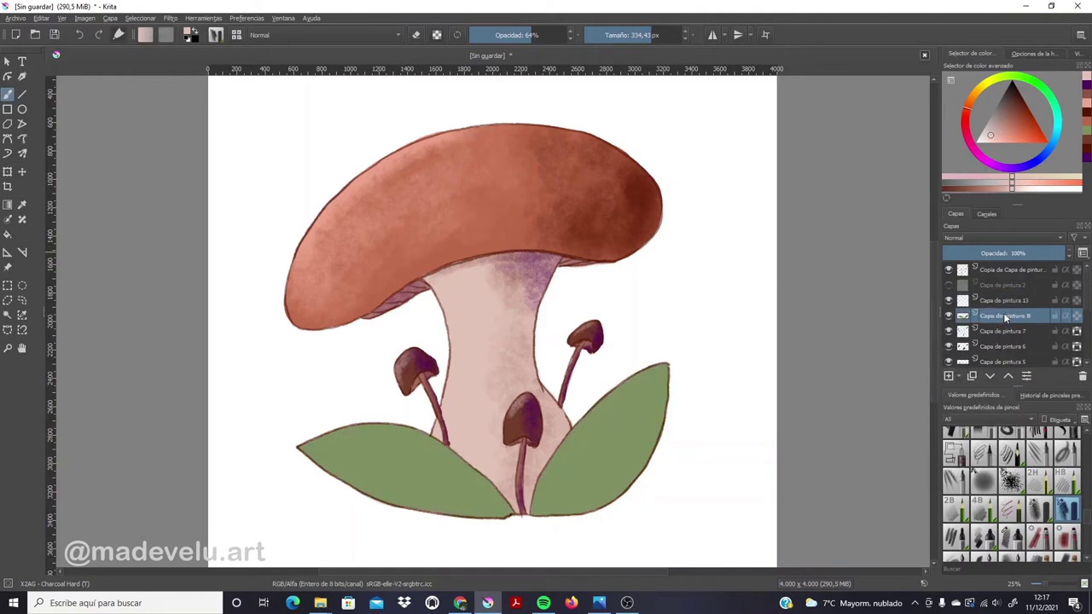
pyautogui.click(1003, 300)
pyautogui.rightClick(1003, 300)
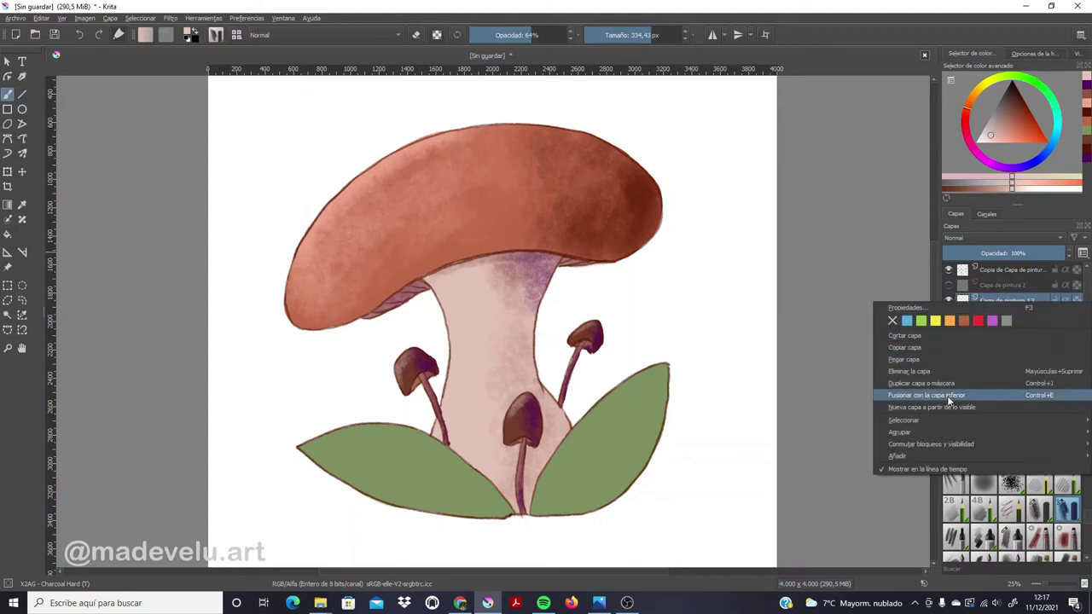
pyautogui.click(866, 435)
pyautogui.hotkey('ctrl', 'g')
pyautogui.click(1036, 313)
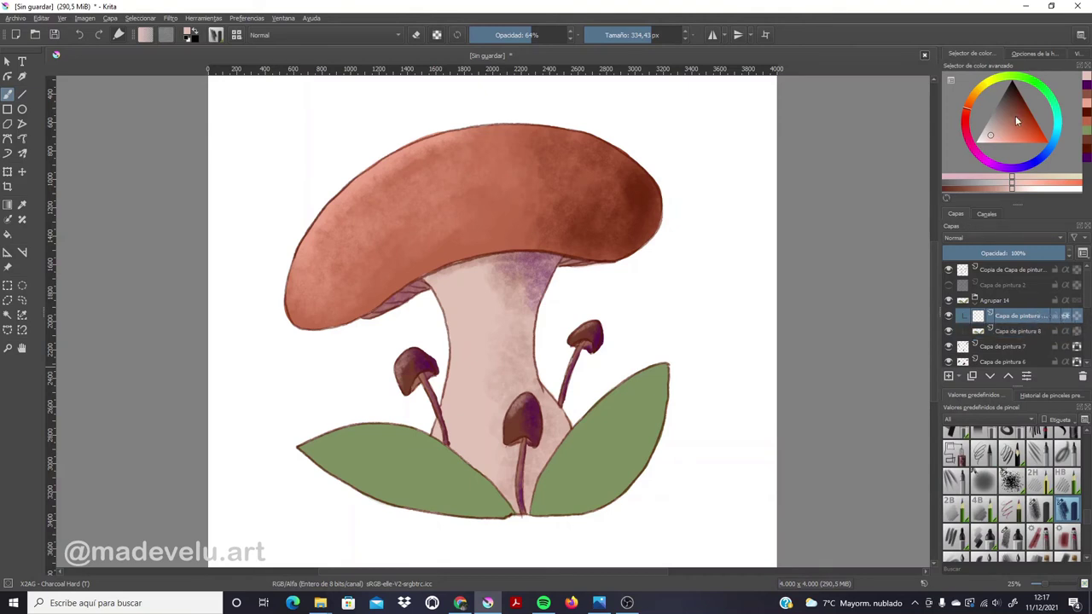
# Sample the leaf green and shade both leaves' lower parts darker with a 788 px brush
pyautogui.click(22, 205)
pyautogui.click(393, 459)
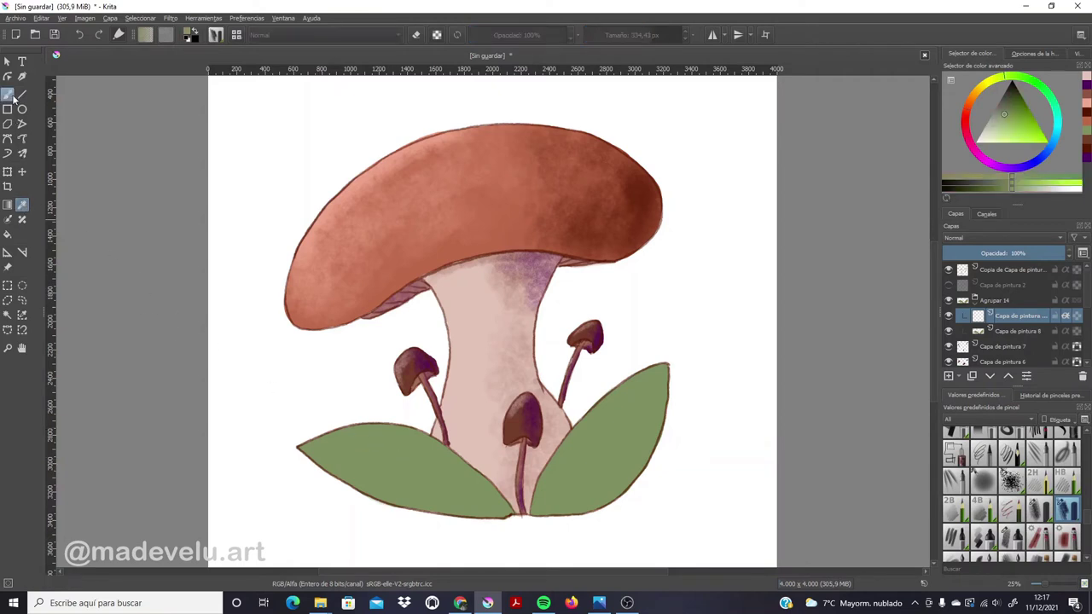
pyautogui.click(8, 94)
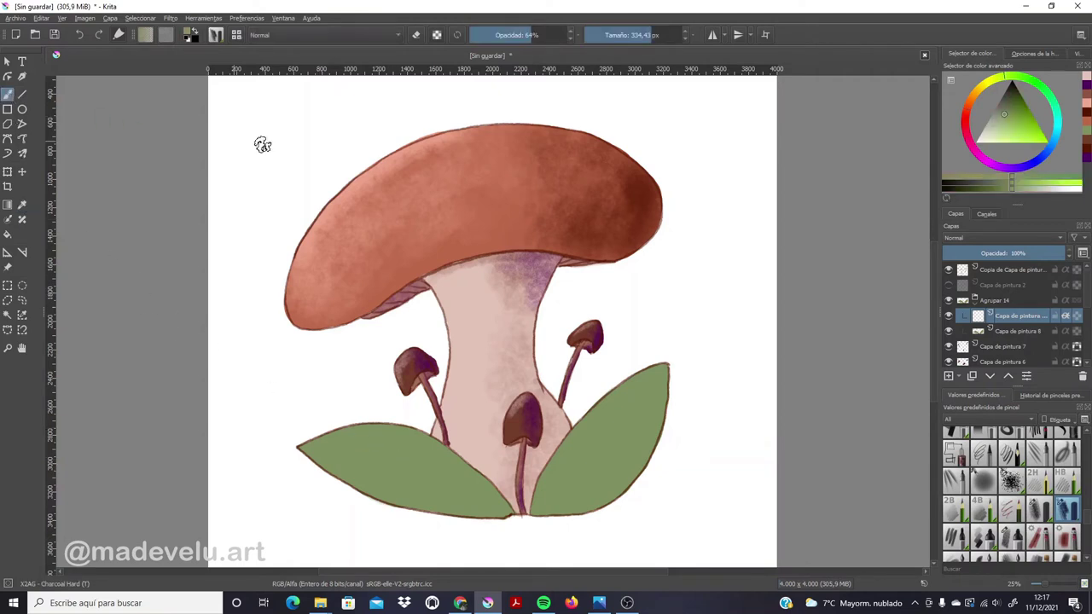
pyautogui.click(969, 187)
pyautogui.click(674, 35)
pyautogui.moveTo(592, 515)
pyautogui.mouseDown()
pyautogui.moveTo(560, 518)
pyautogui.moveTo(627, 491)
pyautogui.moveTo(662, 438)
pyautogui.mouseUp()
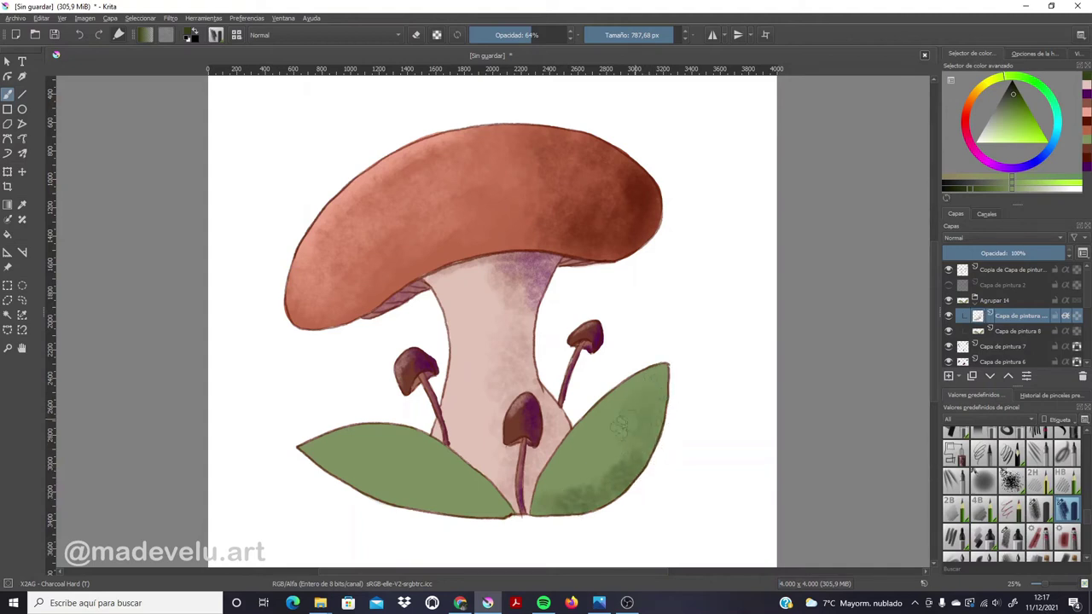
pyautogui.moveTo(512, 504)
pyautogui.mouseDown()
pyautogui.moveTo(458, 517)
pyautogui.moveTo(440, 458)
pyautogui.moveTo(433, 486)
pyautogui.moveTo(499, 486)
pyautogui.moveTo(515, 519)
pyautogui.moveTo(550, 482)
pyautogui.moveTo(573, 517)
pyautogui.mouseUp()
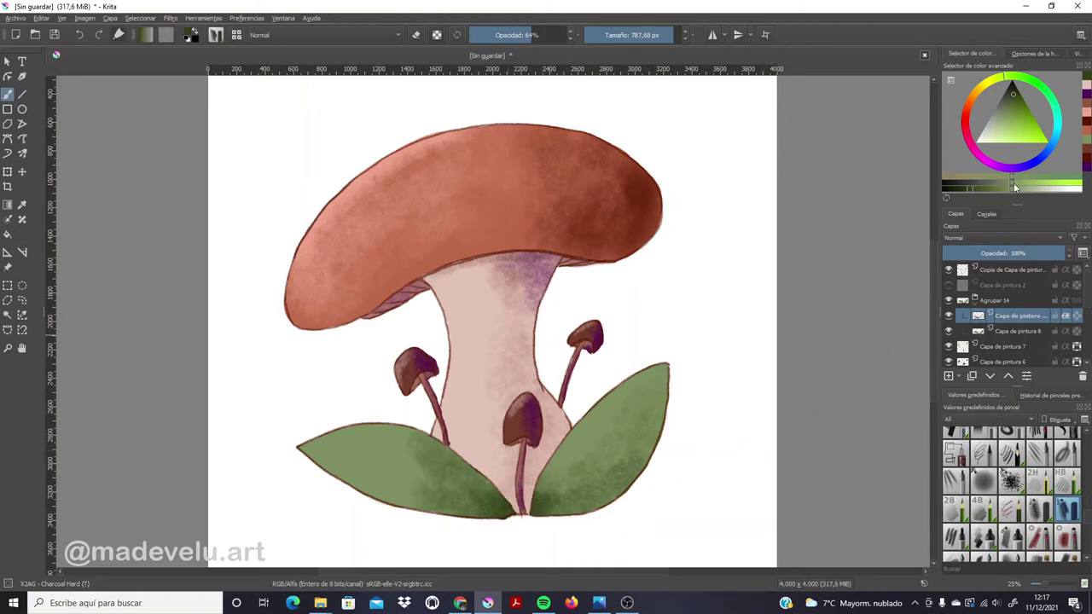
# Lighten the upper parts of both leaves with a lighter green, then add a new layer
pyautogui.click(1064, 183)
pyautogui.moveTo(307, 448)
pyautogui.mouseDown()
pyautogui.moveTo(366, 431)
pyautogui.moveTo(349, 487)
pyautogui.mouseUp()
pyautogui.moveTo(646, 365)
pyautogui.mouseDown()
pyautogui.moveTo(606, 401)
pyautogui.moveTo(546, 503)
pyautogui.moveTo(657, 363)
pyautogui.mouseUp()
pyautogui.moveTo(312, 434)
pyautogui.mouseDown()
pyautogui.moveTo(354, 495)
pyautogui.moveTo(362, 452)
pyautogui.moveTo(394, 432)
pyautogui.mouseUp()
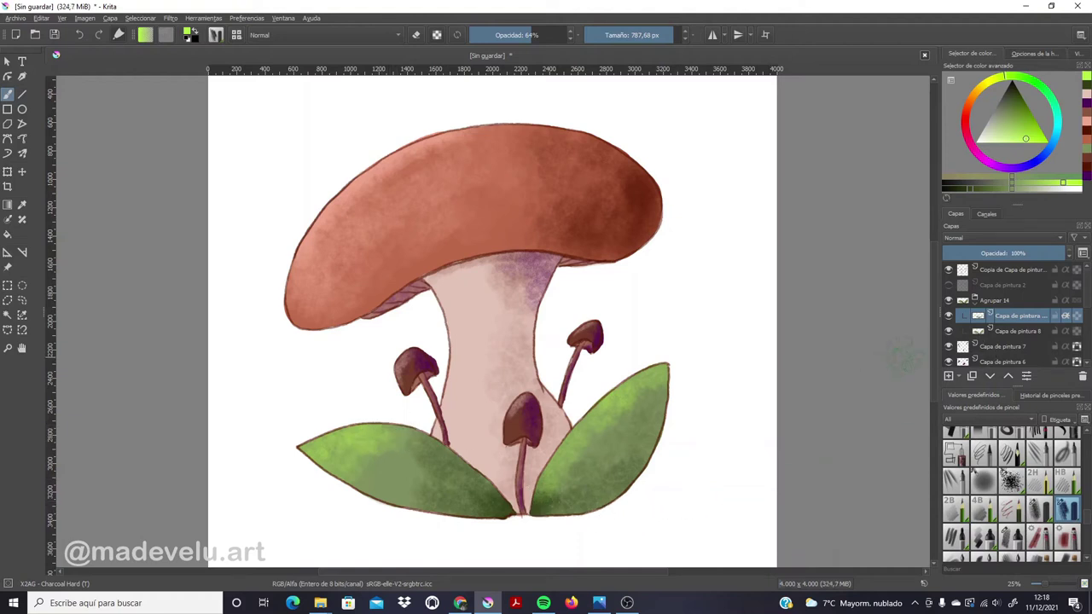
pyautogui.click(948, 376)
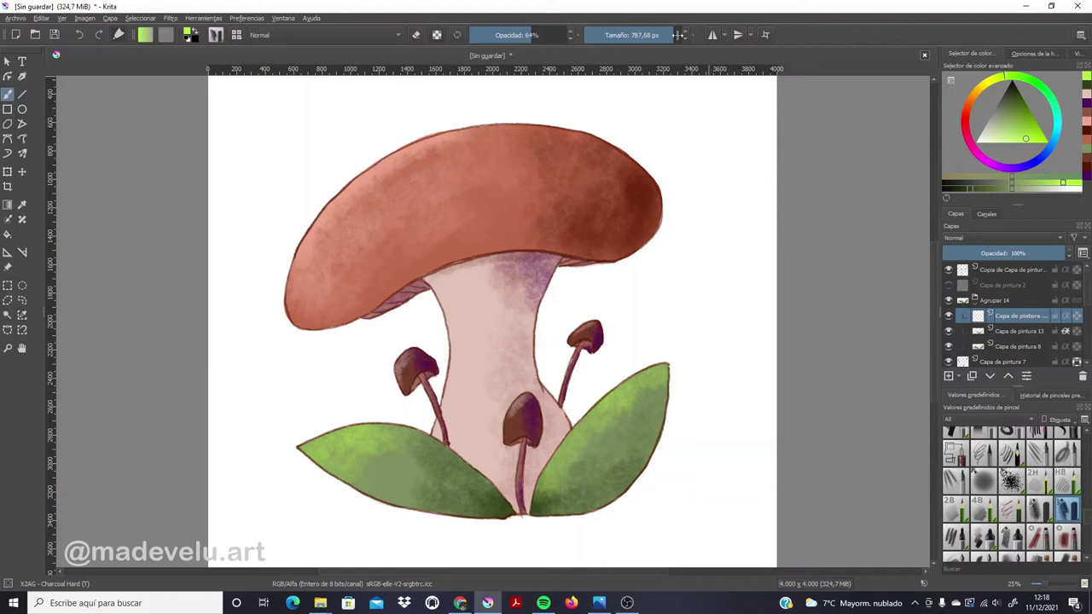
# Paint a light-green vein and curling swirls along the right leaf with a 76 px brush
pyautogui.click(640, 37)
pyautogui.moveTo(534, 510); pyautogui.dragTo(631, 410)
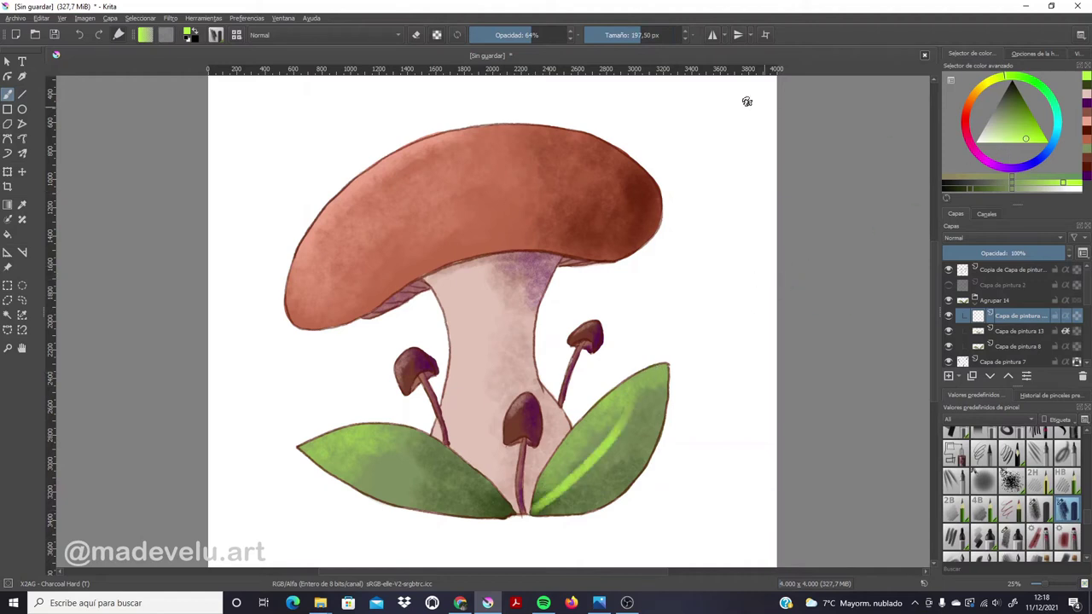
pyautogui.moveTo(627, 37); pyautogui.dragTo(616, 38)
pyautogui.hotkey('ctrl', 'z')
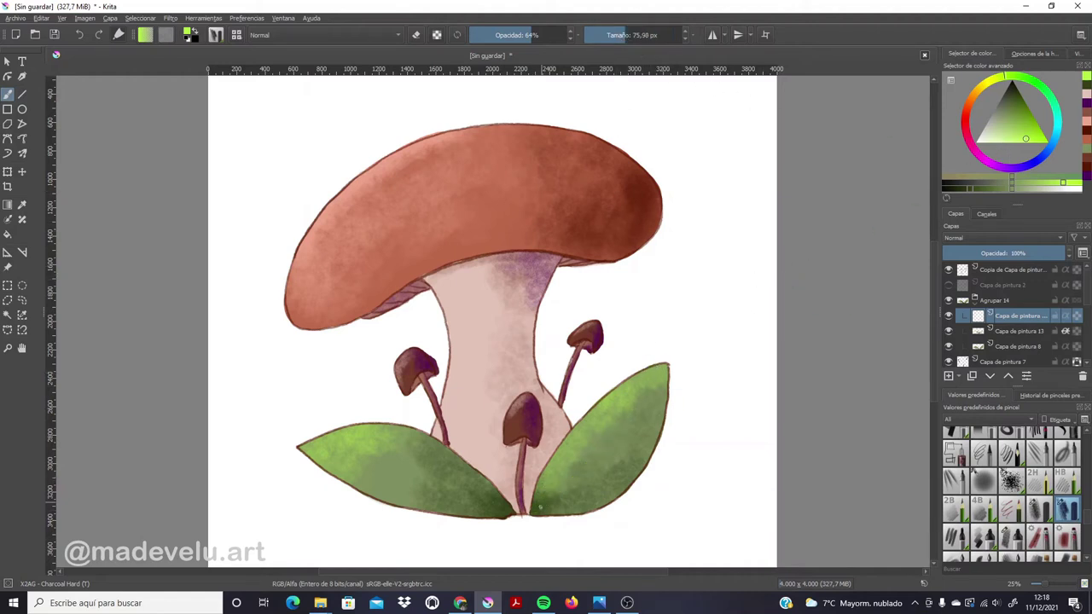
pyautogui.moveTo(533, 515); pyautogui.dragTo(680, 319)
pyautogui.hotkey('ctrl', 'z')
pyautogui.moveTo(531, 514); pyautogui.dragTo(686, 324)
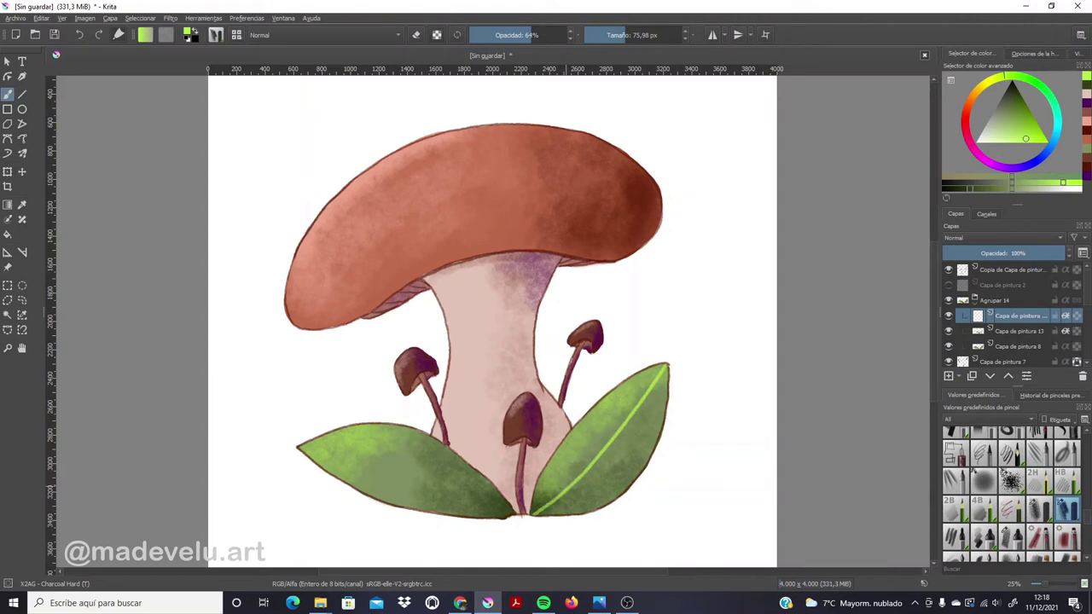
pyautogui.moveTo(535, 510); pyautogui.dragTo(556, 468)
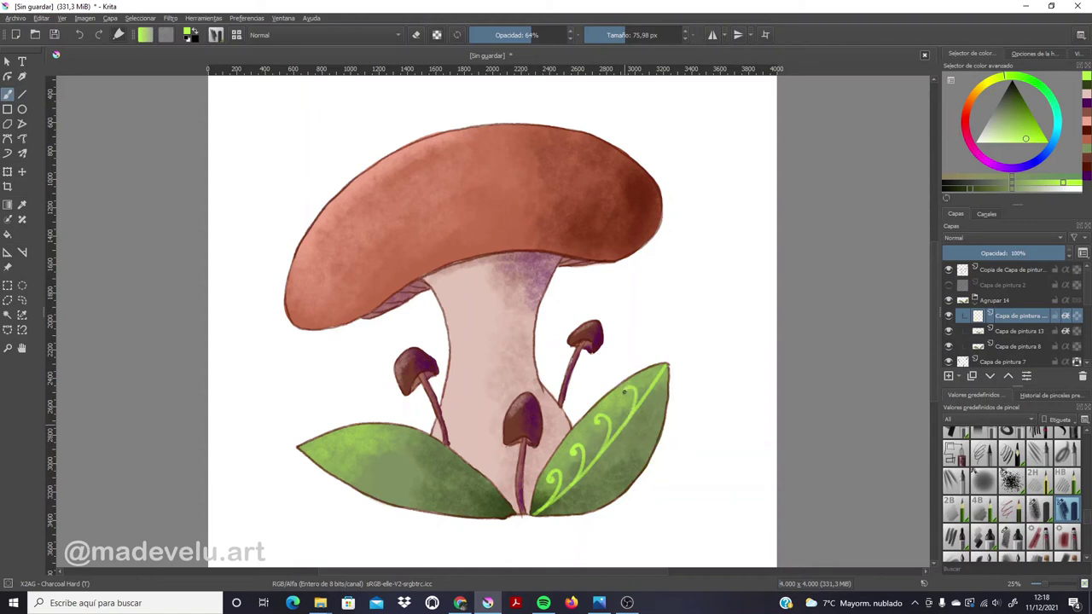
pyautogui.moveTo(555, 488); pyautogui.dragTo(576, 496)
pyautogui.moveTo(605, 448); pyautogui.dragTo(638, 442)
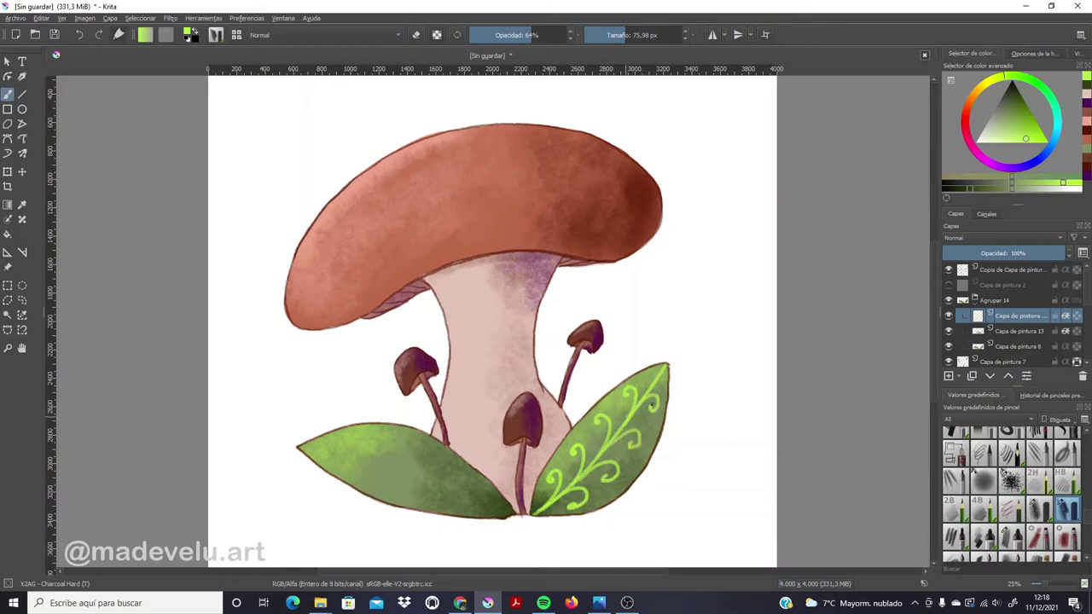
# Add light-green curling swirls to the left leaf, undoing unwanted strokes
pyautogui.moveTo(510, 513)
pyautogui.mouseDown()
pyautogui.moveTo(361, 504)
pyautogui.moveTo(512, 489)
pyautogui.mouseUp()
pyautogui.hotkey('ctrl', 'z')
pyautogui.hotkey('ctrl', 'z')
pyautogui.moveTo(293, 470)
pyautogui.mouseDown()
pyautogui.moveTo(524, 497)
pyautogui.moveTo(308, 443)
pyautogui.mouseUp()
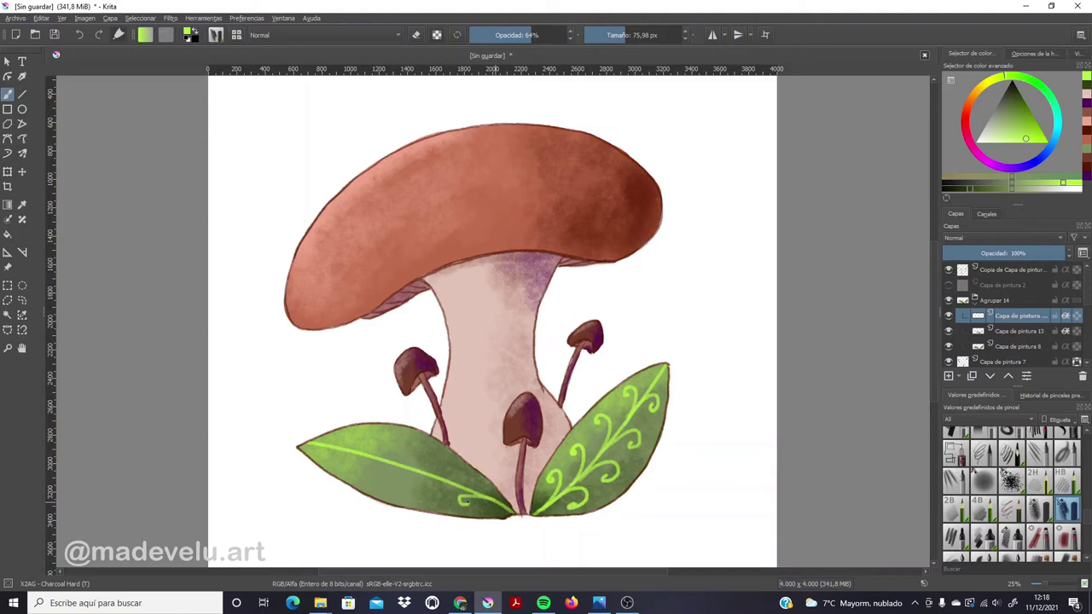
pyautogui.hotkey('ctrl', 'z')
pyautogui.moveTo(495, 505); pyautogui.dragTo(459, 499)
pyautogui.moveTo(423, 475); pyautogui.dragTo(389, 489)
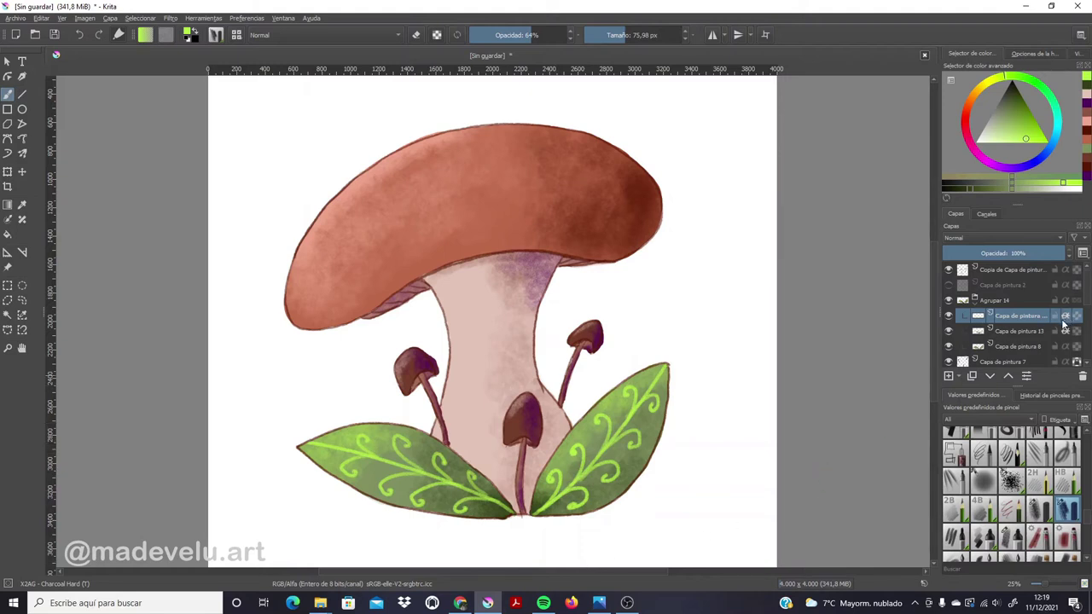
# Choose a blue paint colour and enlarge the brush to 582.80 px
pyautogui.click(988, 187)
pyautogui.click(1039, 162)
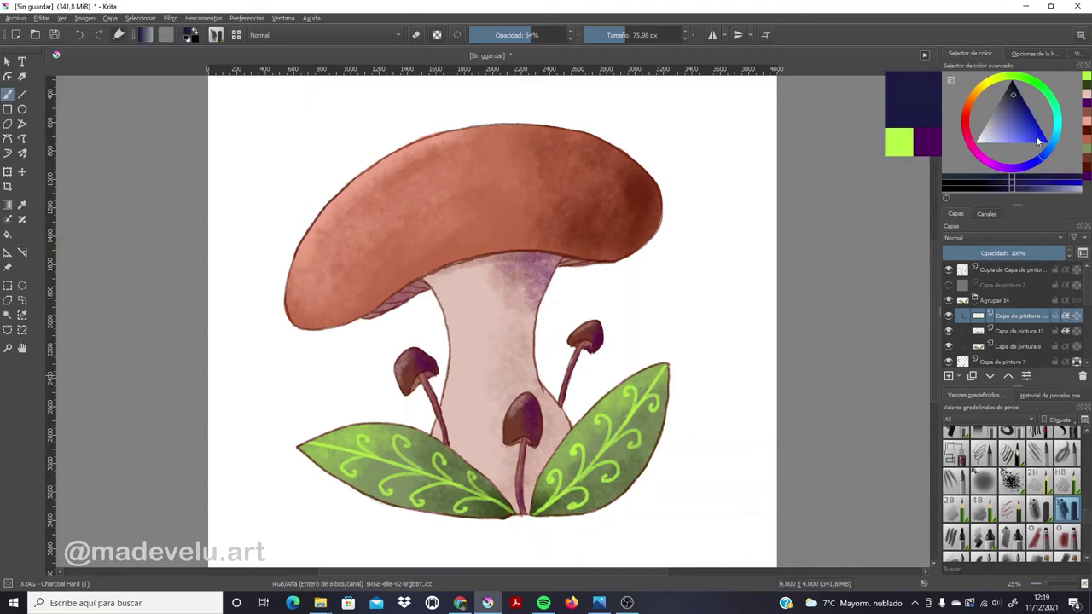
pyautogui.click(1036, 139)
pyautogui.moveTo(1037, 140)
pyautogui.mouseDown()
pyautogui.moveTo(1043, 147)
pyautogui.moveTo(1033, 125)
pyautogui.mouseUp()
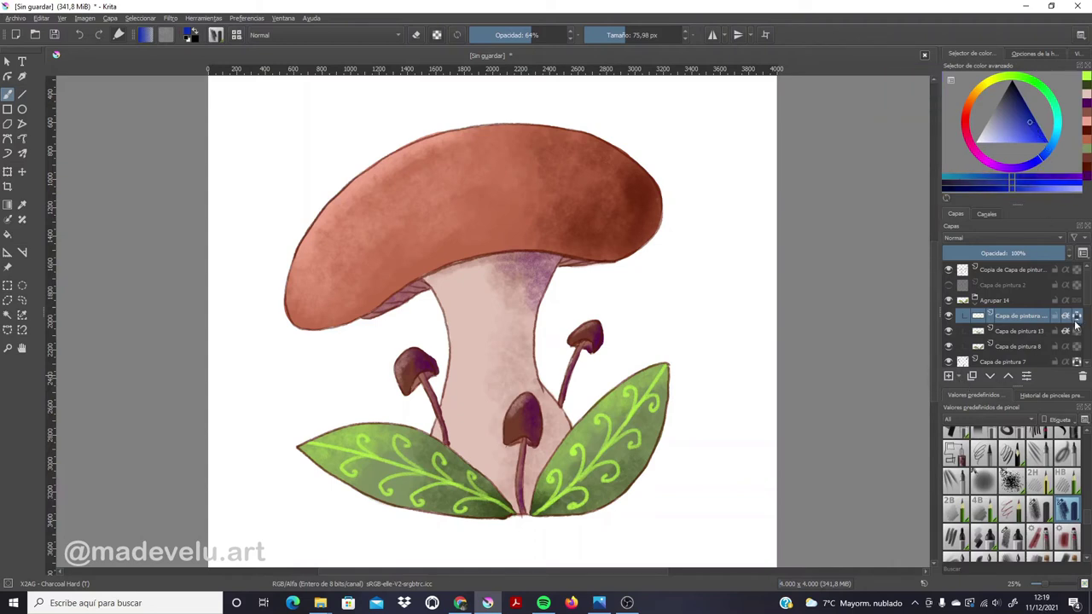
pyautogui.click(648, 35)
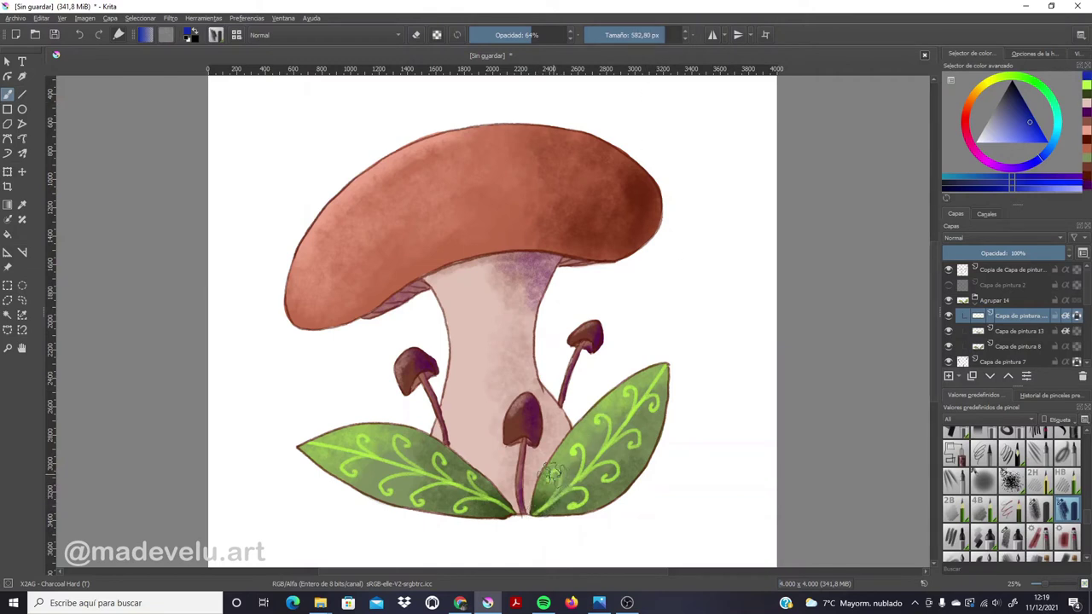
# Glaze faint blue over the leaf bases, undoing the heavier right and left strokes
pyautogui.moveTo(559, 503); pyautogui.dragTo(560, 463)
pyautogui.moveTo(563, 503); pyautogui.dragTo(618, 437)
pyautogui.moveTo(610, 477); pyautogui.dragTo(550, 503)
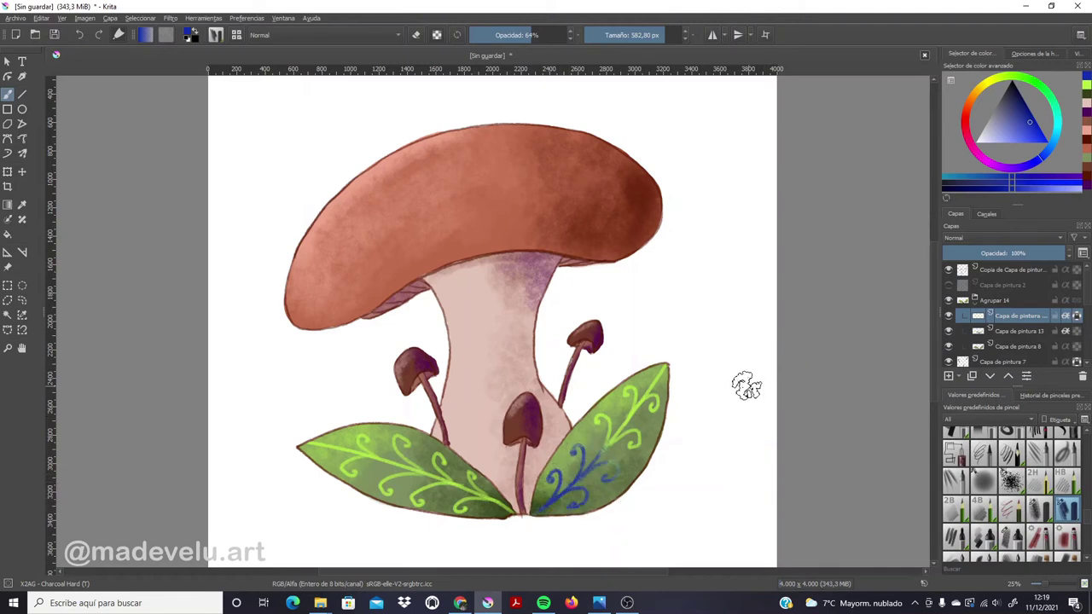
pyautogui.hotkey('ctrl', 'z')
pyautogui.hotkey('ctrl', 'z')
pyautogui.hotkey('ctrl', 'z')
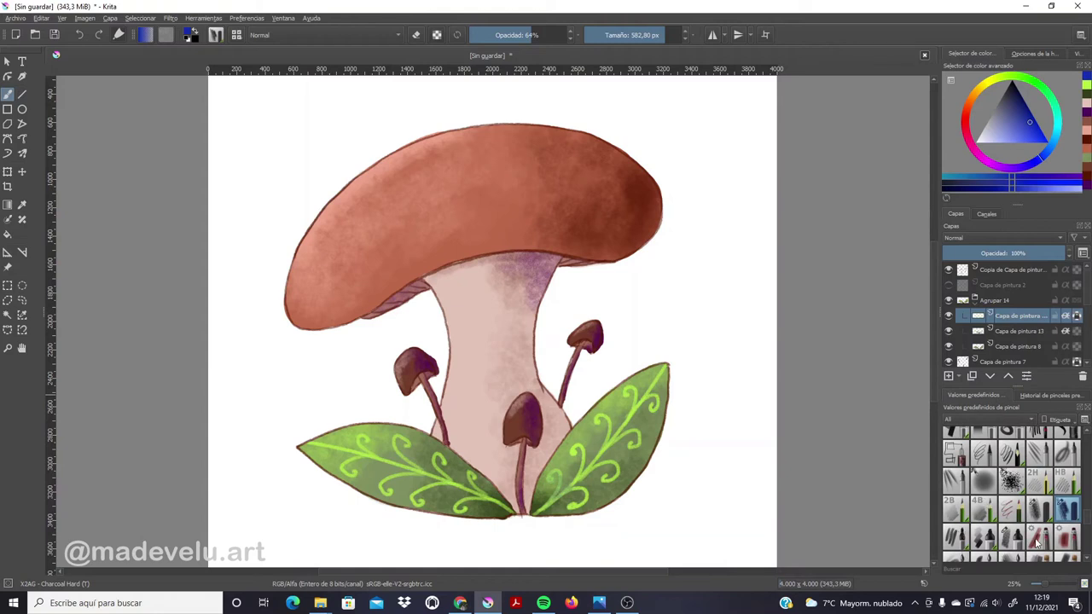
pyautogui.moveTo(299, 442)
pyautogui.mouseDown()
pyautogui.moveTo(357, 448)
pyautogui.moveTo(528, 509)
pyautogui.moveTo(469, 486)
pyautogui.moveTo(477, 465)
pyautogui.moveTo(440, 482)
pyautogui.moveTo(465, 510)
pyautogui.moveTo(388, 457)
pyautogui.moveTo(333, 480)
pyautogui.moveTo(342, 500)
pyautogui.mouseUp()
pyautogui.hotkey('ctrl', 'z')
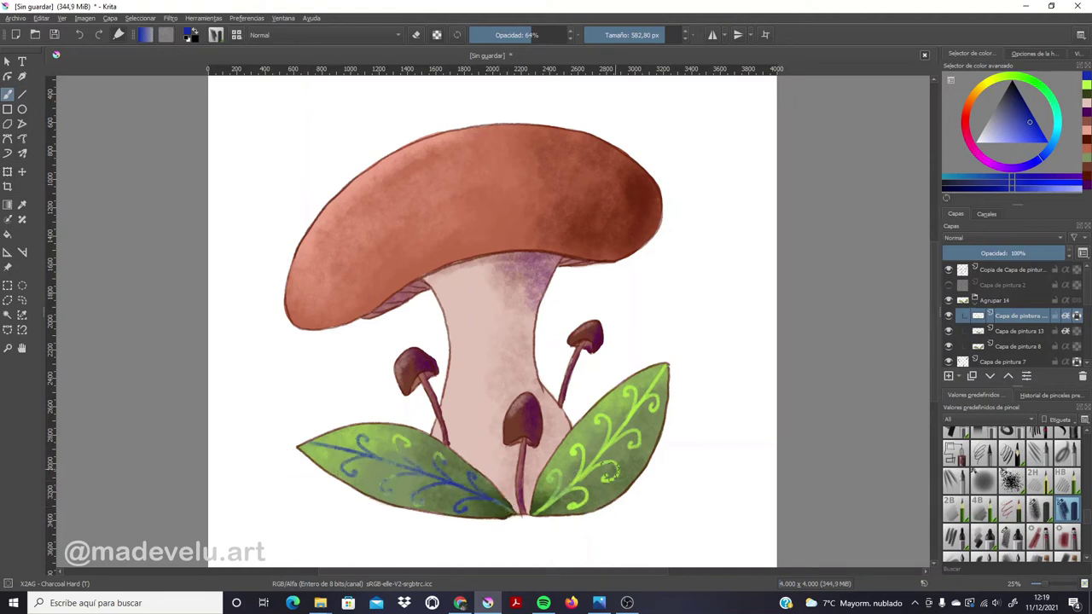
pyautogui.moveTo(473, 494); pyautogui.dragTo(497, 520)
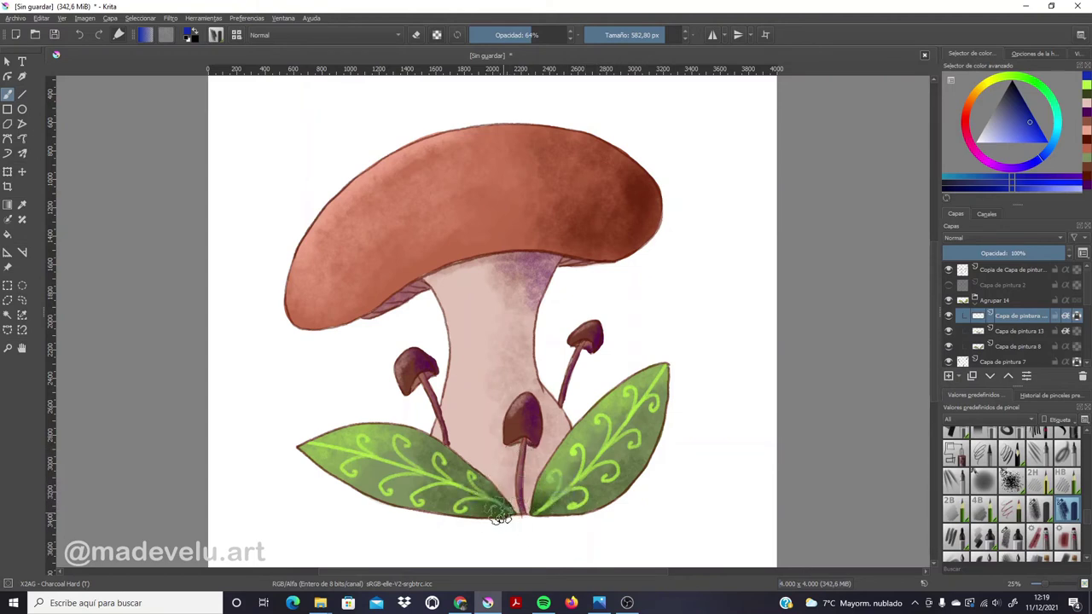
pyautogui.moveTo(533, 510); pyautogui.dragTo(554, 481)
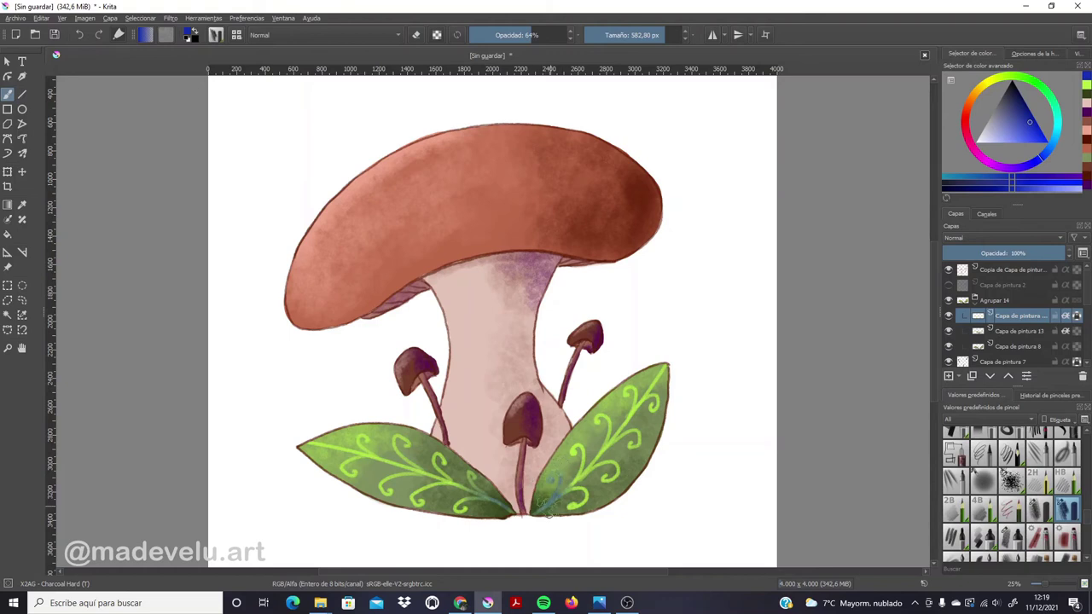
# Paint white over the right leaf's lower swirls and highlight the left leaf's upper edge
pyautogui.keyDown('ctrl'); pyautogui.click(682, 354); pyautogui.keyUp('ctrl')
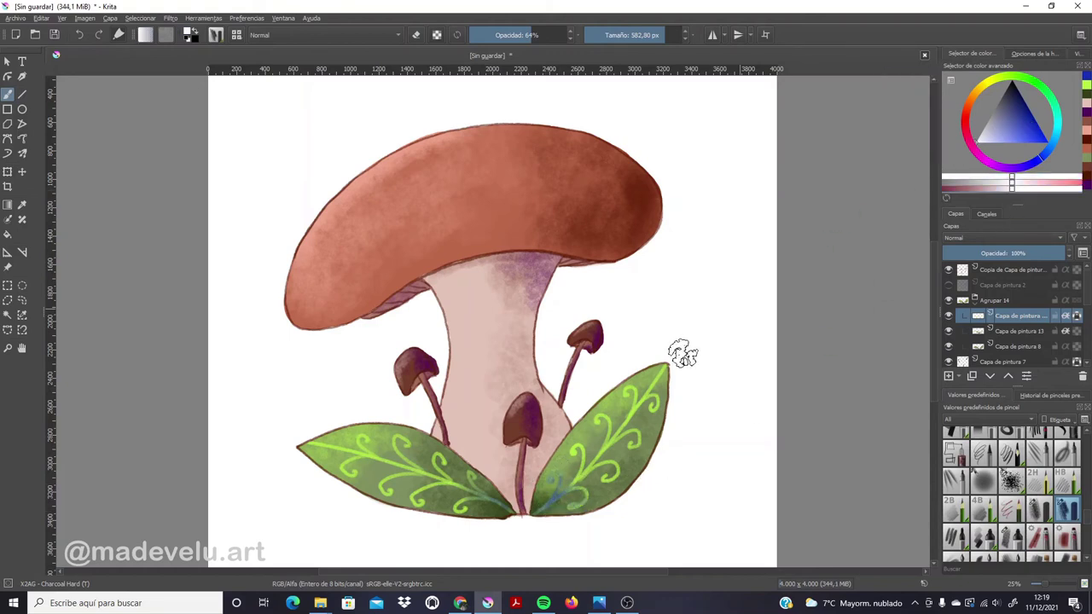
pyautogui.moveTo(570, 447)
pyautogui.mouseDown()
pyautogui.moveTo(582, 515)
pyautogui.moveTo(553, 480)
pyautogui.moveTo(580, 499)
pyautogui.mouseUp()
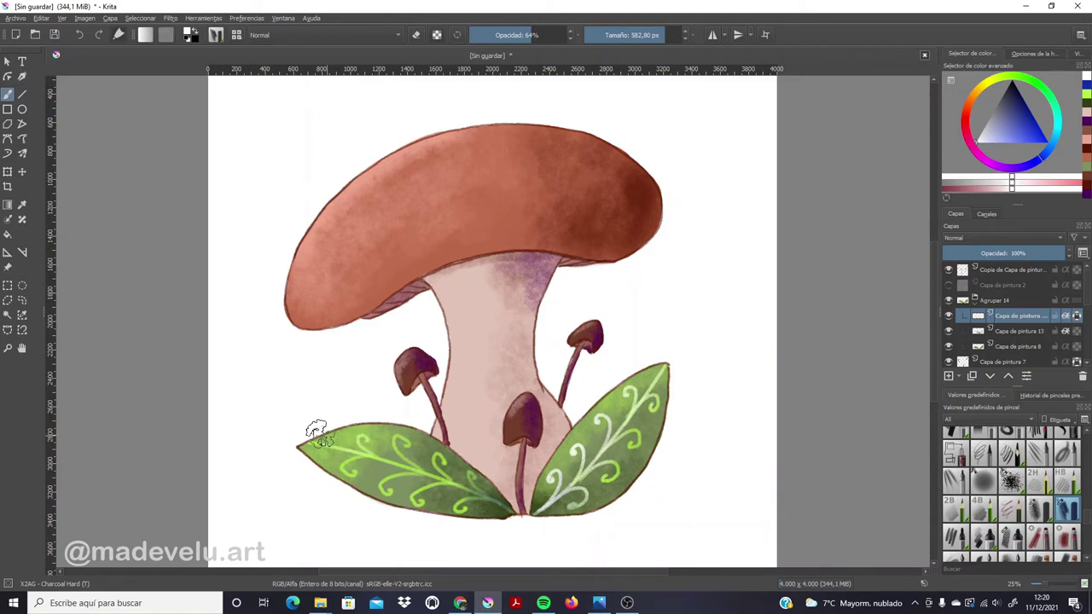
pyautogui.moveTo(297, 444); pyautogui.dragTo(371, 462)
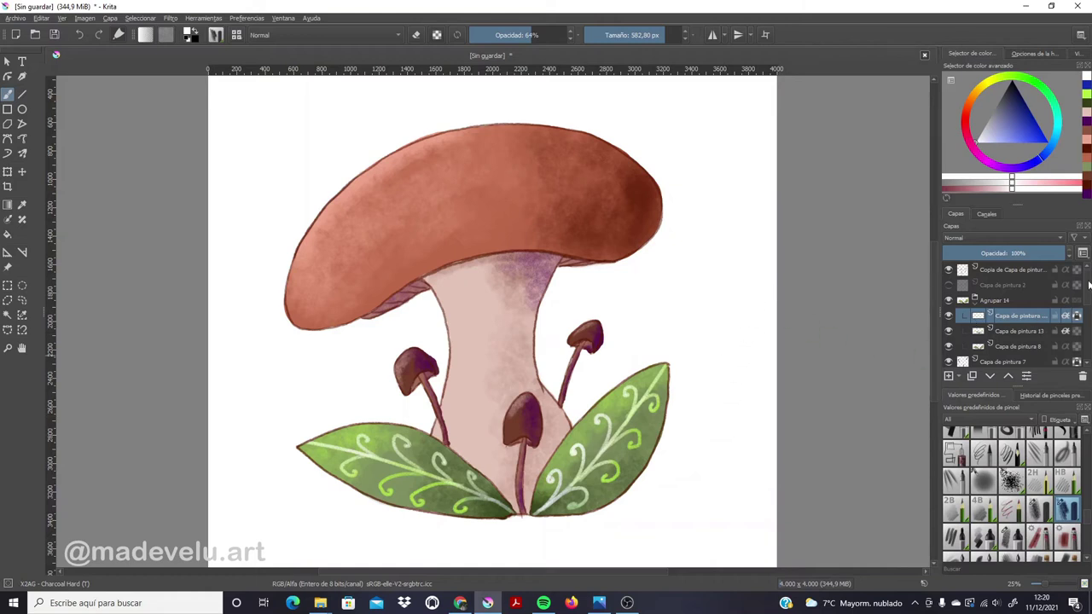
# Add new layer Capa de pintura 16 and dab white 125 px speckles on the big cap
pyautogui.click(1007, 288)
pyautogui.click(948, 375)
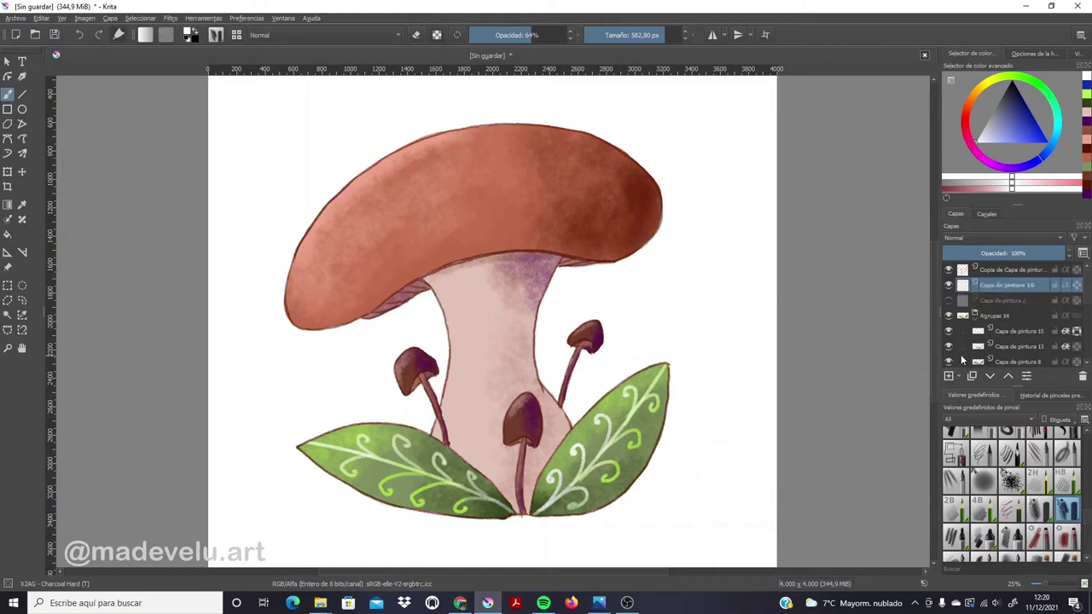
pyautogui.click(990, 375)
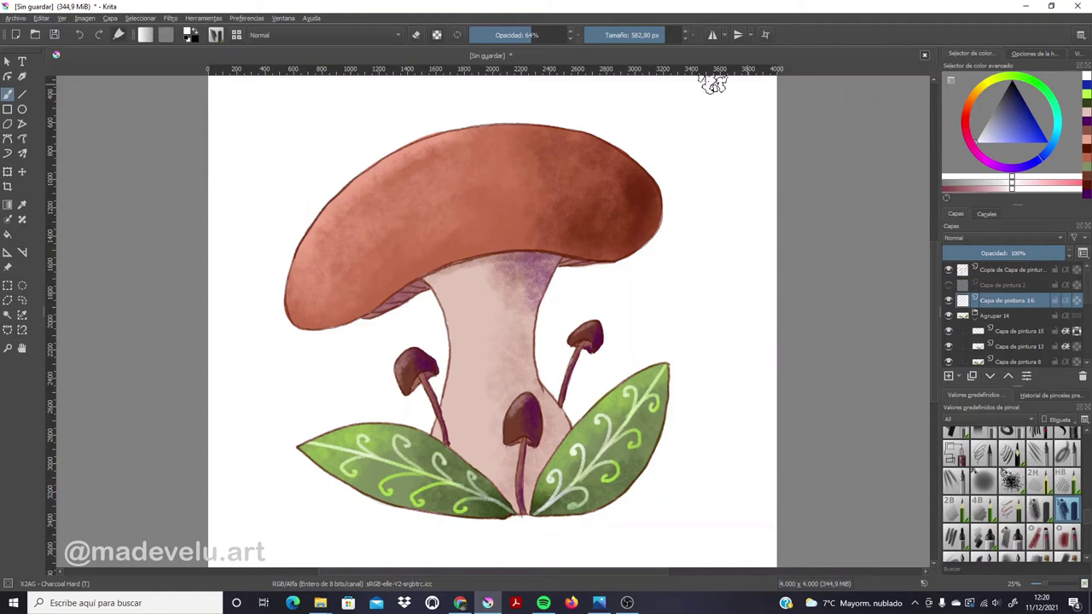
pyautogui.moveTo(635, 36); pyautogui.dragTo(640, 37)
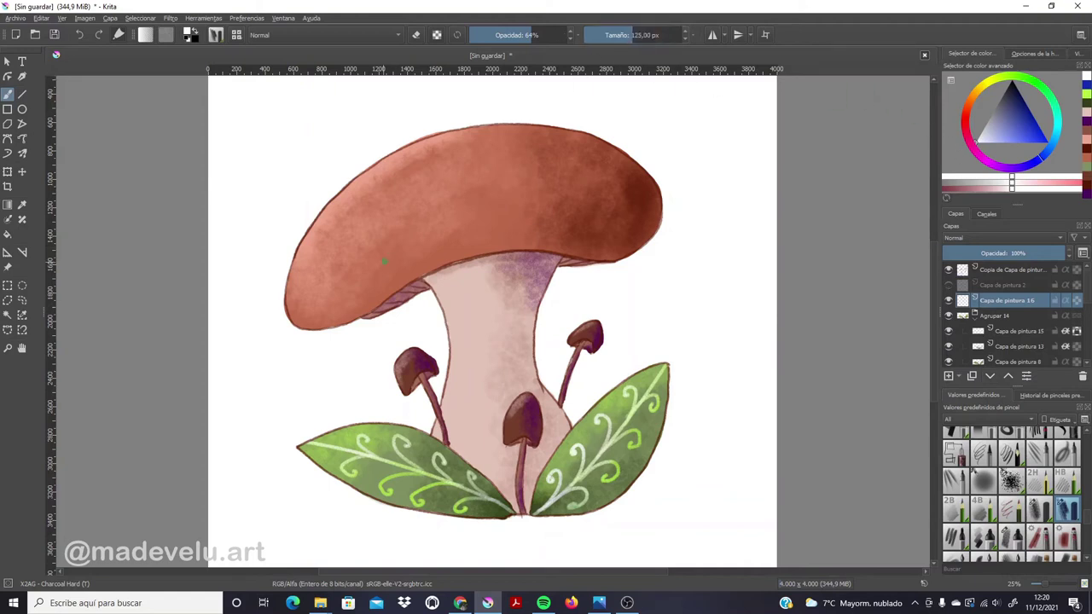
pyautogui.click(342, 296)
pyautogui.click(328, 246)
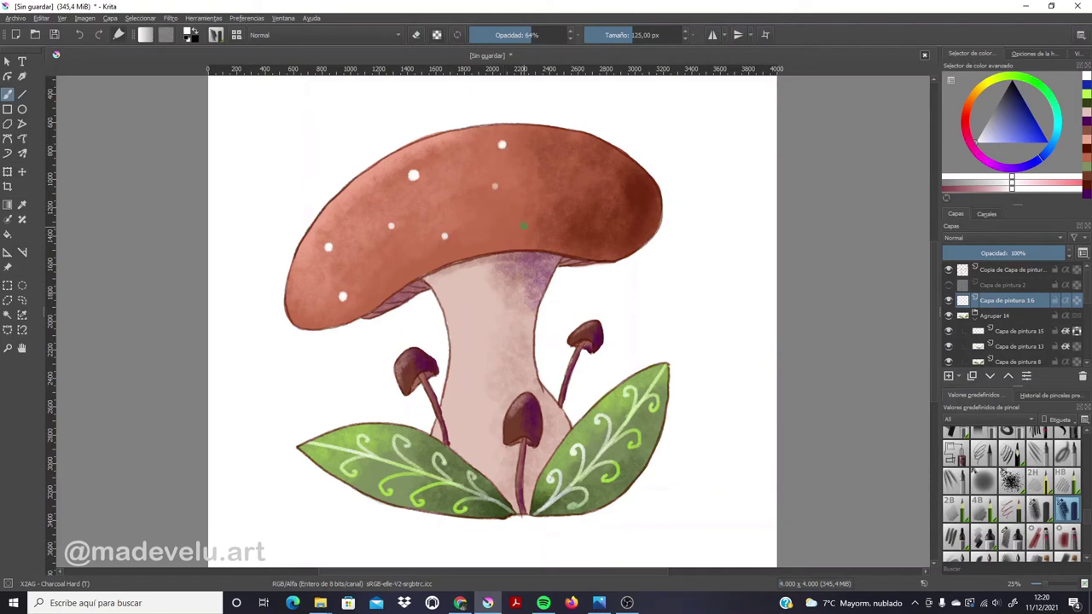
pyautogui.click(528, 232)
# Dab fine white specks over the cap using Texture Starfield, then Texture Splat at 500.79 px
pyautogui.moveTo(1088, 516); pyautogui.dragTo(1089, 555)
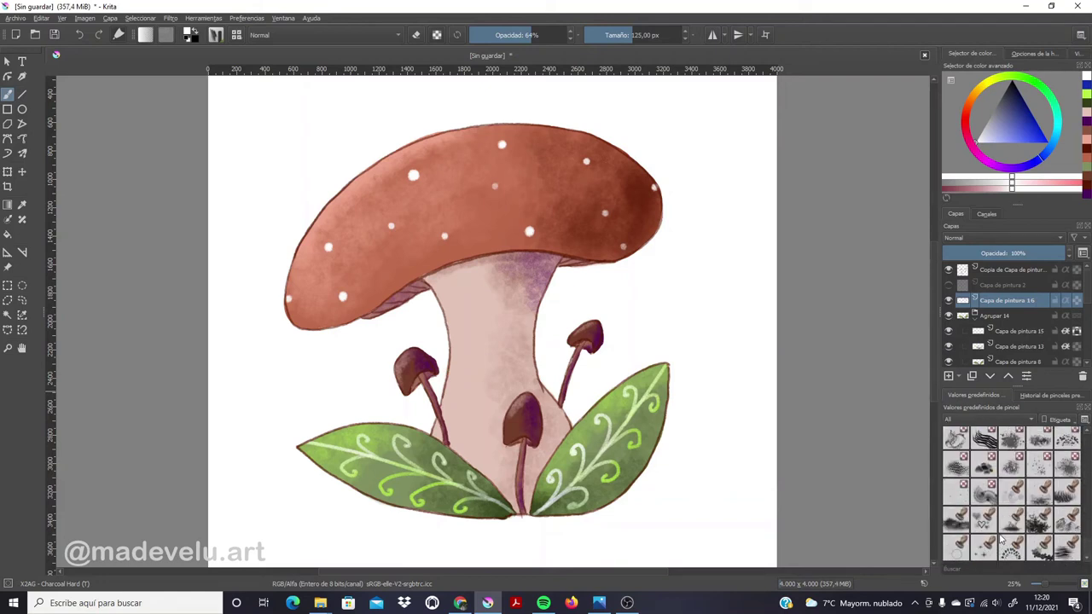
pyautogui.click(956, 493)
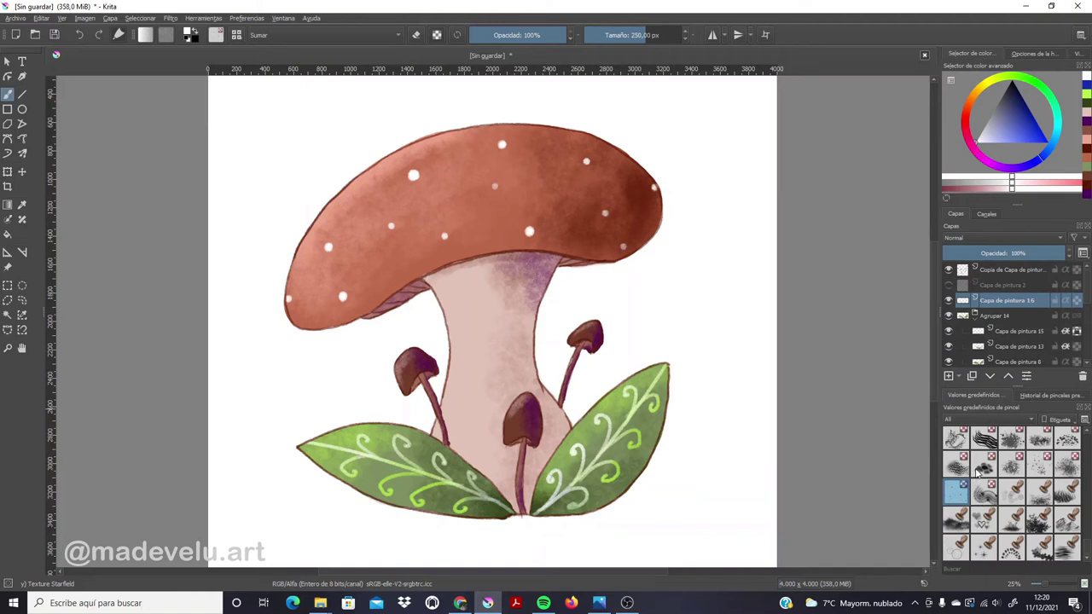
pyautogui.click(648, 34)
pyautogui.click(1039, 463)
pyautogui.click(660, 32)
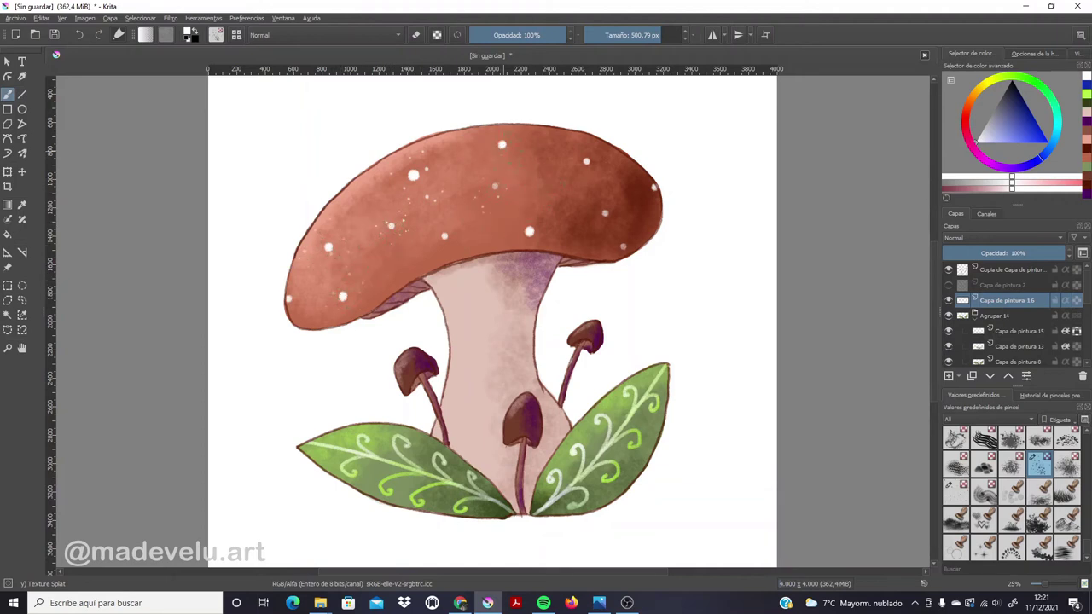
# Move Capa de pintura 16 down past Agrupar 14 and Agrupar 12 into Agrupar 10, above Capa de pintura 9
pyautogui.click(990, 376)
pyautogui.click(990, 376)
pyautogui.click(990, 376)
pyautogui.click(990, 376)
pyautogui.click(991, 377)
pyautogui.click(991, 376)
pyautogui.click(990, 376)
pyautogui.click(990, 376)
pyautogui.click(990, 376)
pyautogui.click(990, 376)
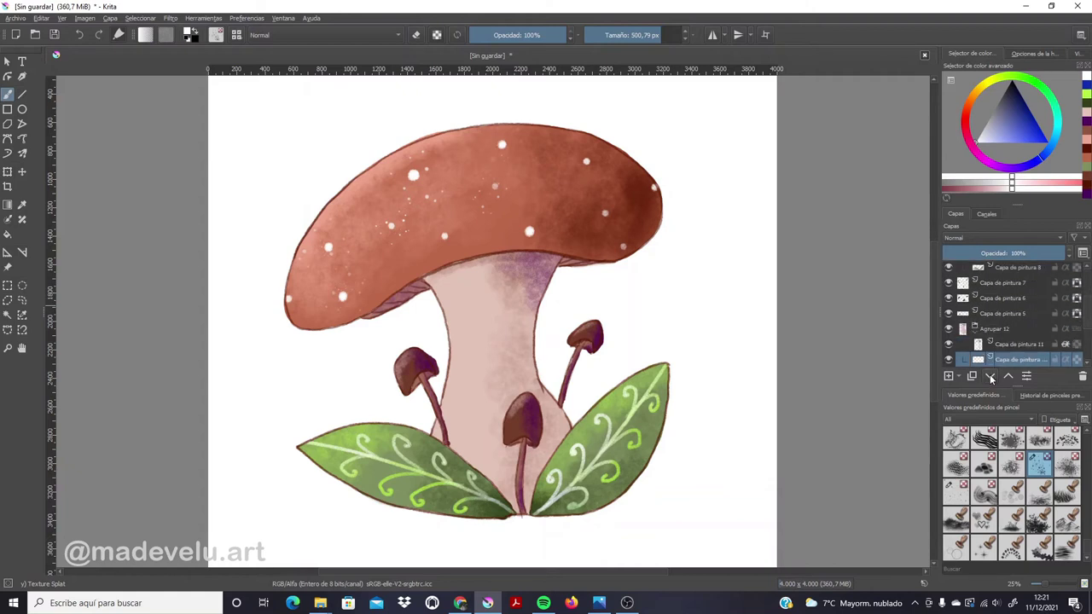
pyautogui.click(991, 376)
pyautogui.click(991, 376)
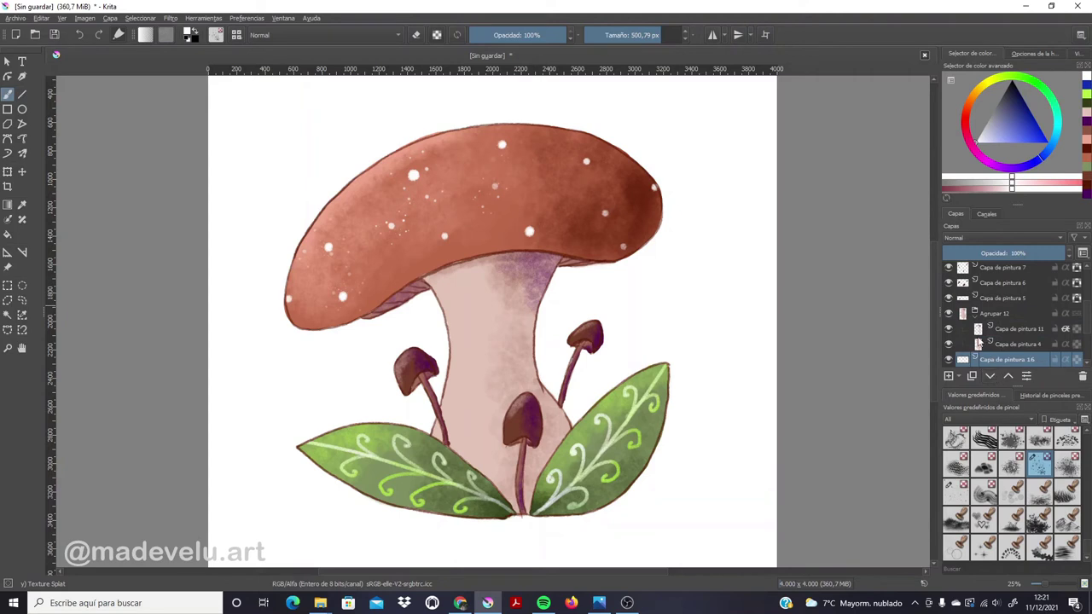
pyautogui.click(948, 330)
pyautogui.click(947, 330)
pyautogui.click(991, 380)
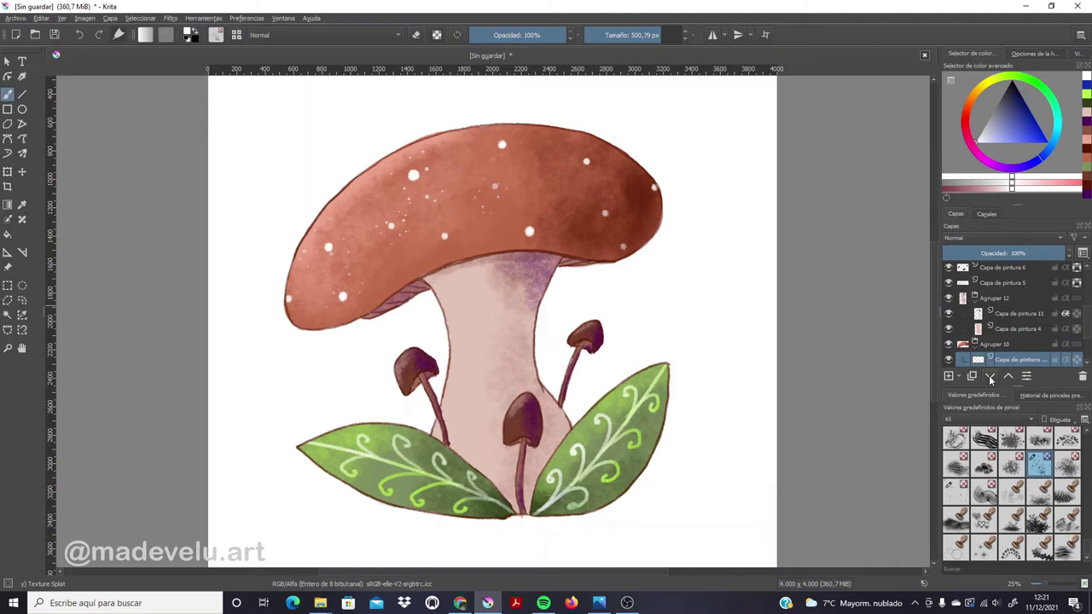
pyautogui.scroll(-1, 1076, 322)
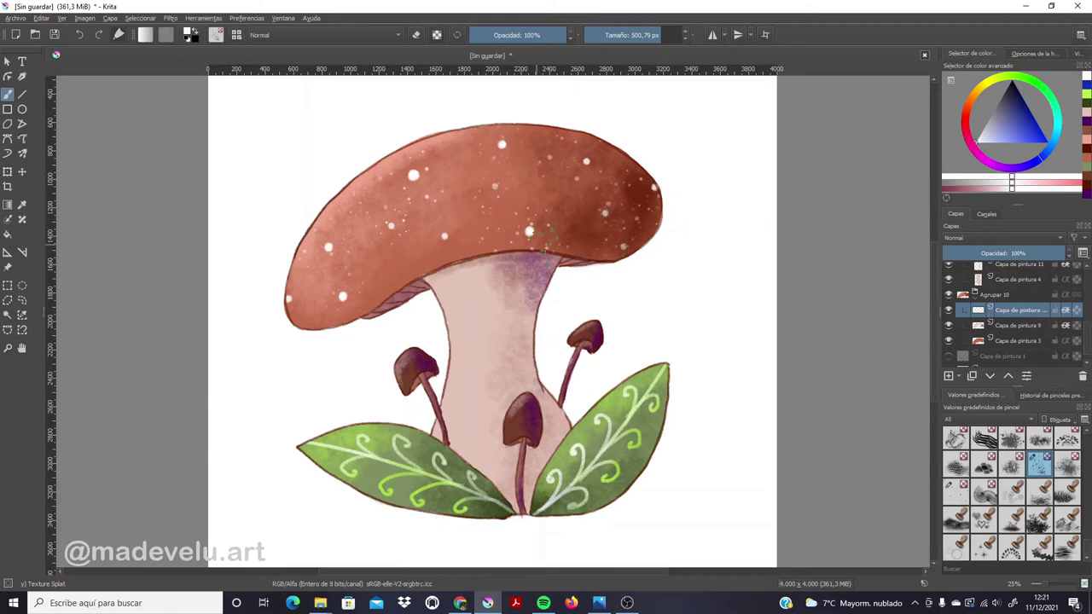
# Add an inherit-alpha paint layer above the stem layer with a reddish-brown colour
pyautogui.scroll(3, 1086, 339)
pyautogui.scroll(2, 1024, 341)
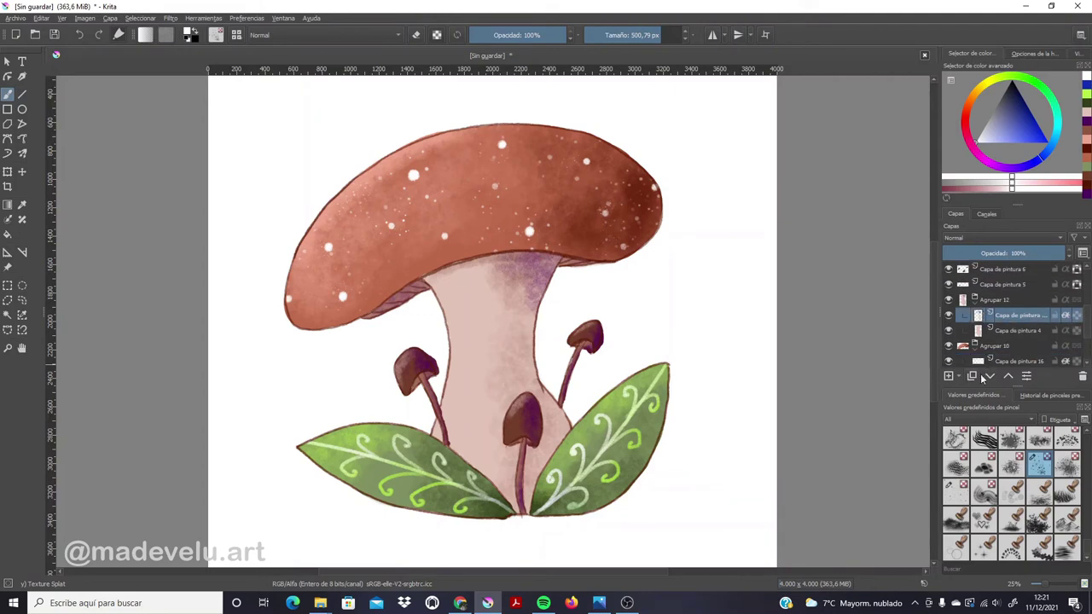
pyautogui.click(948, 377)
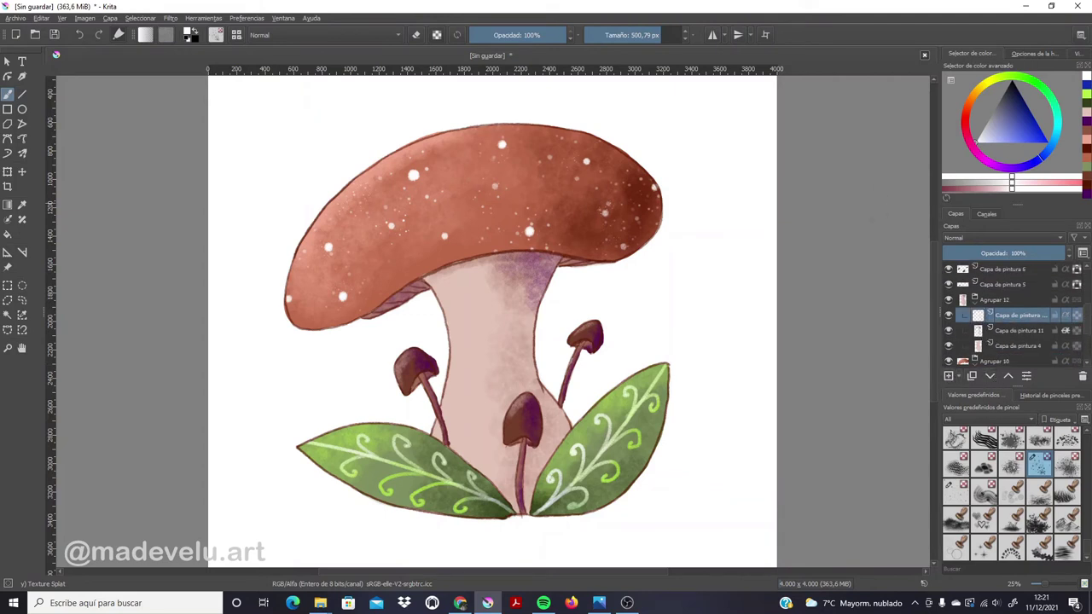
pyautogui.click(1086, 134)
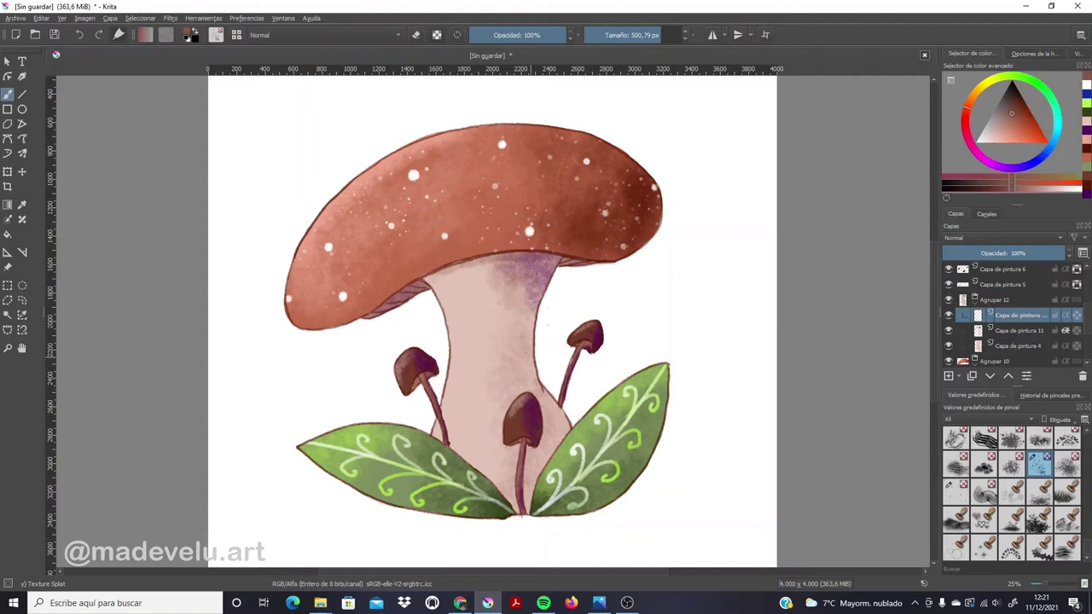
pyautogui.click(1065, 318)
# Add a layer above Capa de pintura 15 and paint green speckled shading on both leaves
pyautogui.scroll(3, 1023, 322)
pyautogui.scroll(2, 1023, 307)
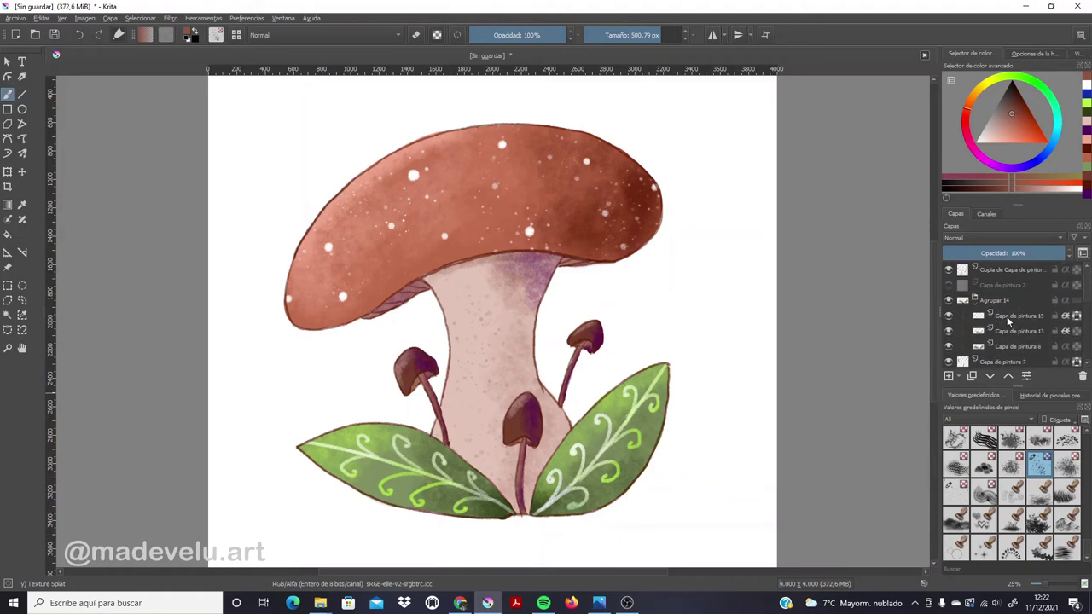
pyautogui.click(1008, 317)
pyautogui.click(949, 376)
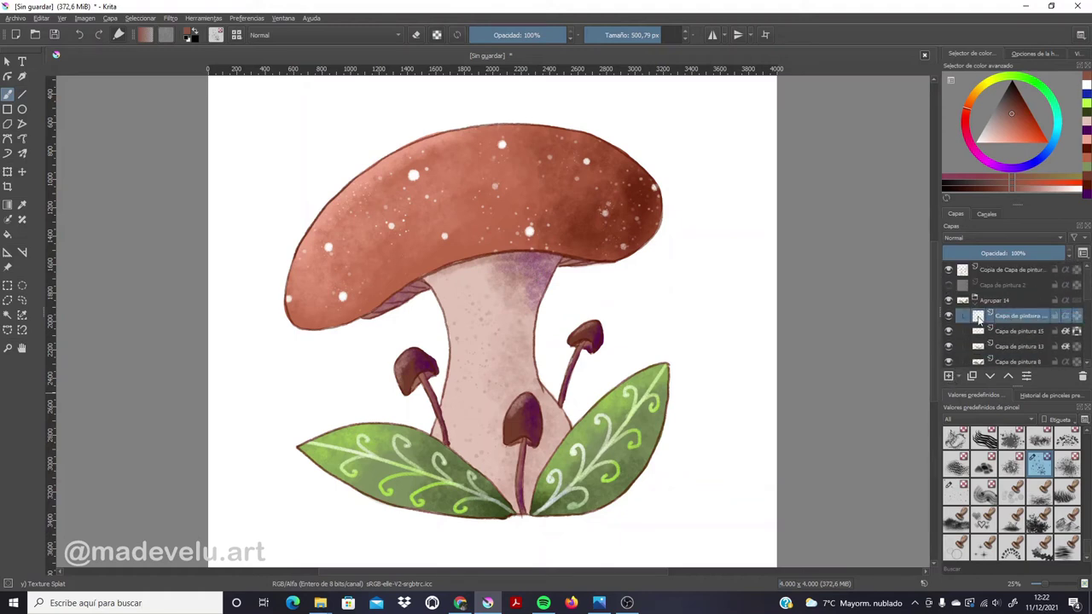
pyautogui.keyDown('ctrl'); pyautogui.click(616, 439); pyautogui.keyUp('ctrl')
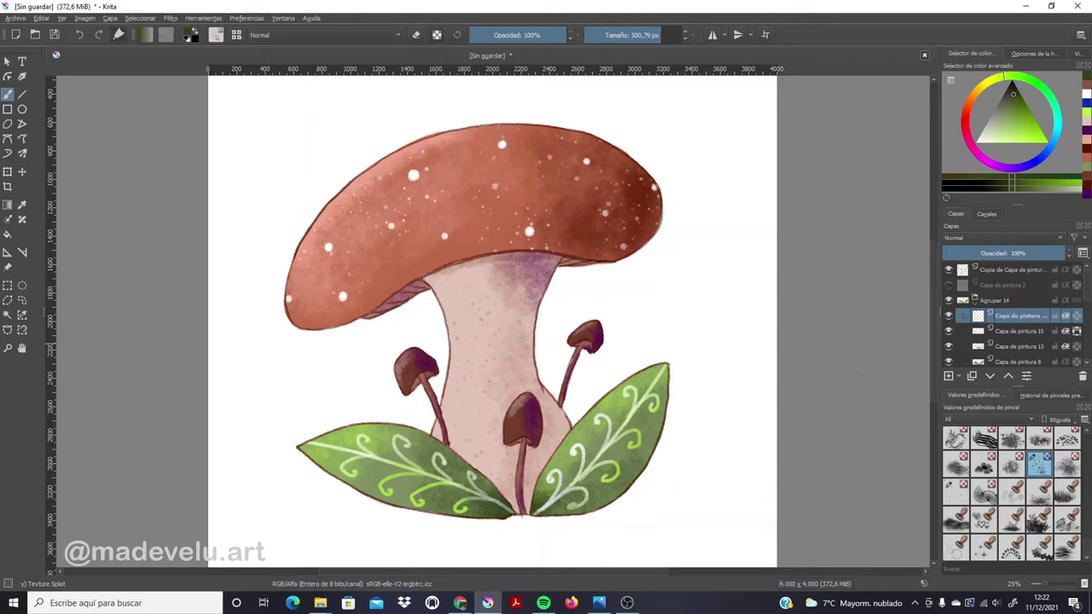
pyautogui.moveTo(551, 480); pyautogui.dragTo(627, 395)
pyautogui.moveTo(338, 459); pyautogui.dragTo(342, 478)
# Shrink the brush to about 300 px and paint darker texture on the small mushroom caps
pyautogui.scroll(-1, 960, 299)
pyautogui.scroll(-1, 960, 298)
pyautogui.scroll(-1, 955, 302)
pyautogui.click(949, 298)
pyautogui.click(948, 298)
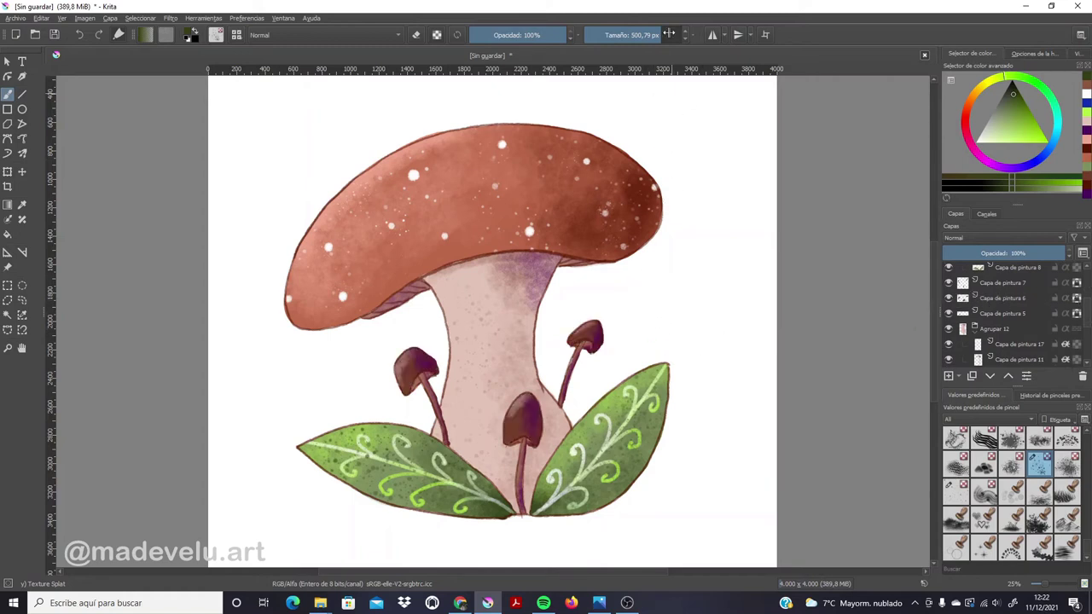
pyautogui.moveTo(669, 34); pyautogui.dragTo(649, 35)
pyautogui.moveTo(597, 323); pyautogui.dragTo(589, 337)
pyautogui.moveTo(519, 430); pyautogui.dragTo(522, 433)
# Pick a purple colour, select Capa de pintura 6 and browse the brush presets
pyautogui.click(1087, 133)
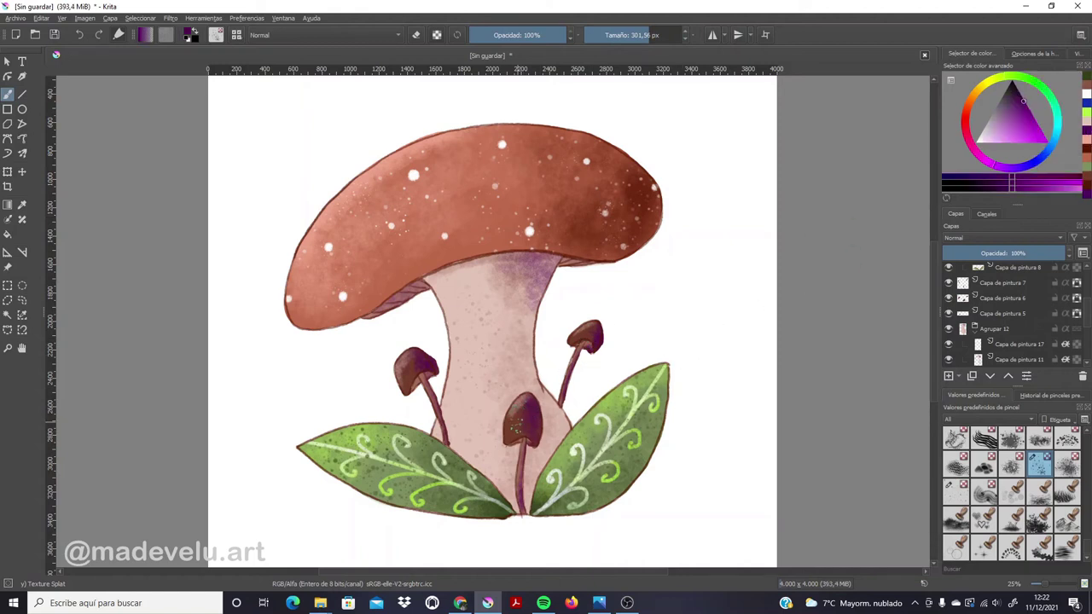
pyautogui.click(1011, 298)
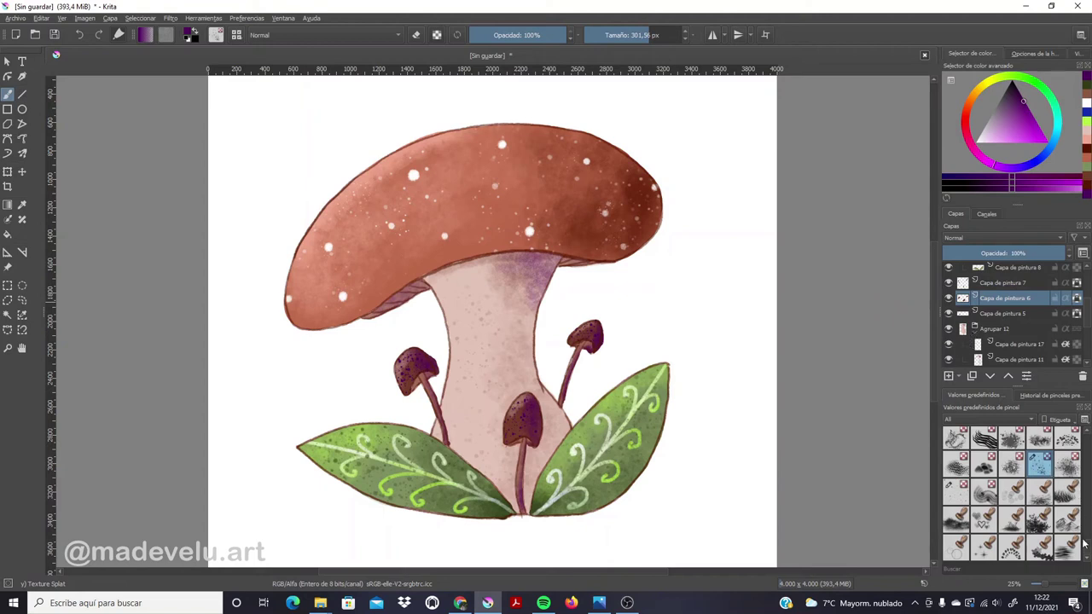
pyautogui.scroll(1, 1087, 550)
pyautogui.scroll(2, 1085, 542)
pyautogui.scroll(1, 1085, 542)
pyautogui.scroll(1, 1085, 540)
pyautogui.scroll(2, 1085, 536)
pyautogui.scroll(2, 1085, 530)
pyautogui.scroll(2, 1085, 527)
pyautogui.scroll(2, 1082, 524)
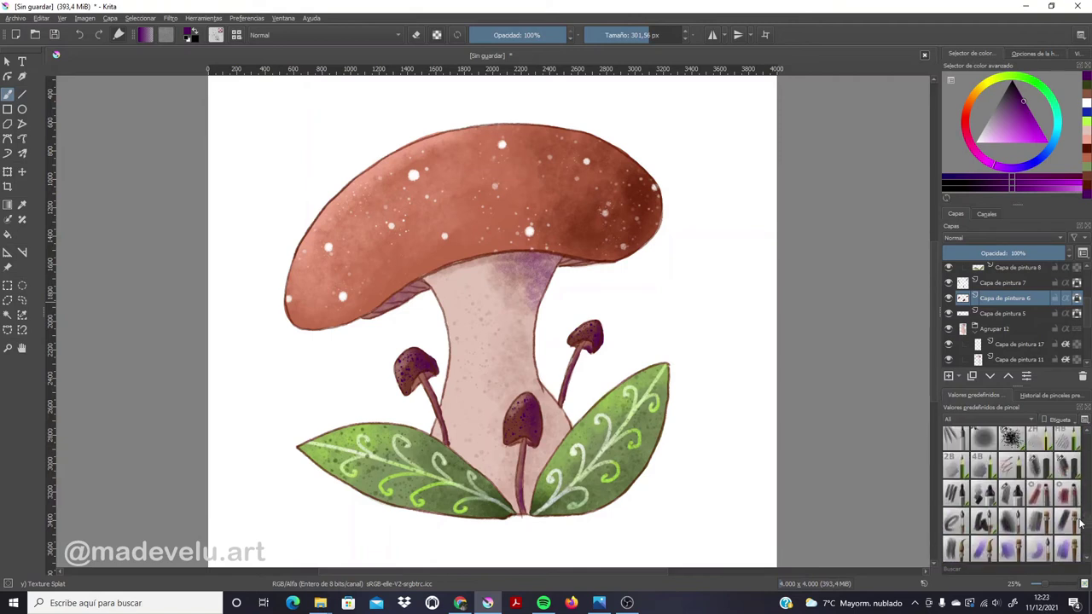
# Switch to the Charcoal Hard brush in light yellow-green and select Capa de pintura 5
pyautogui.click(1062, 468)
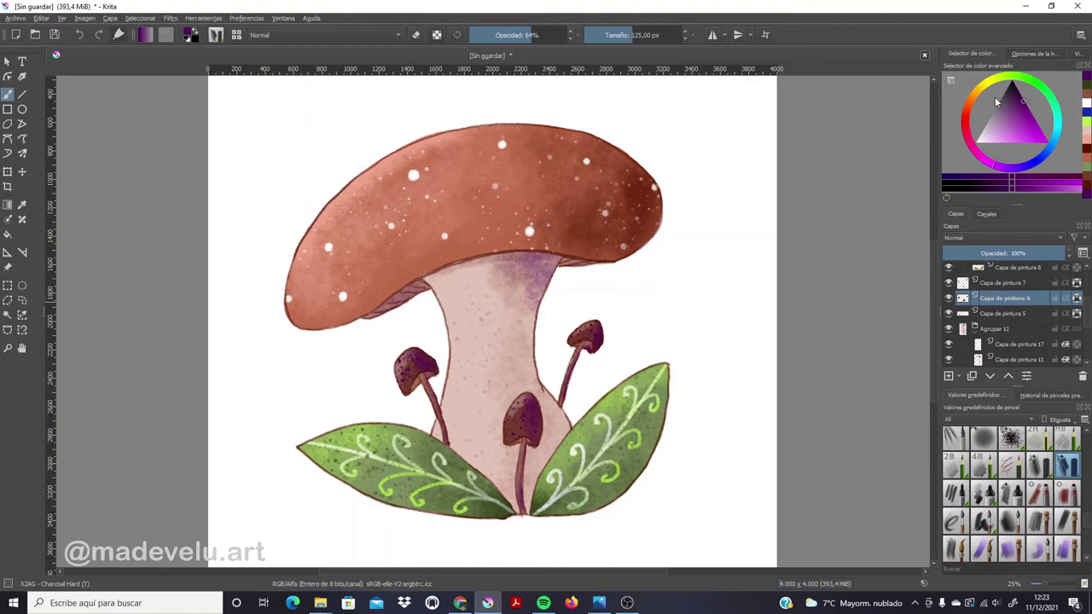
pyautogui.click(1086, 170)
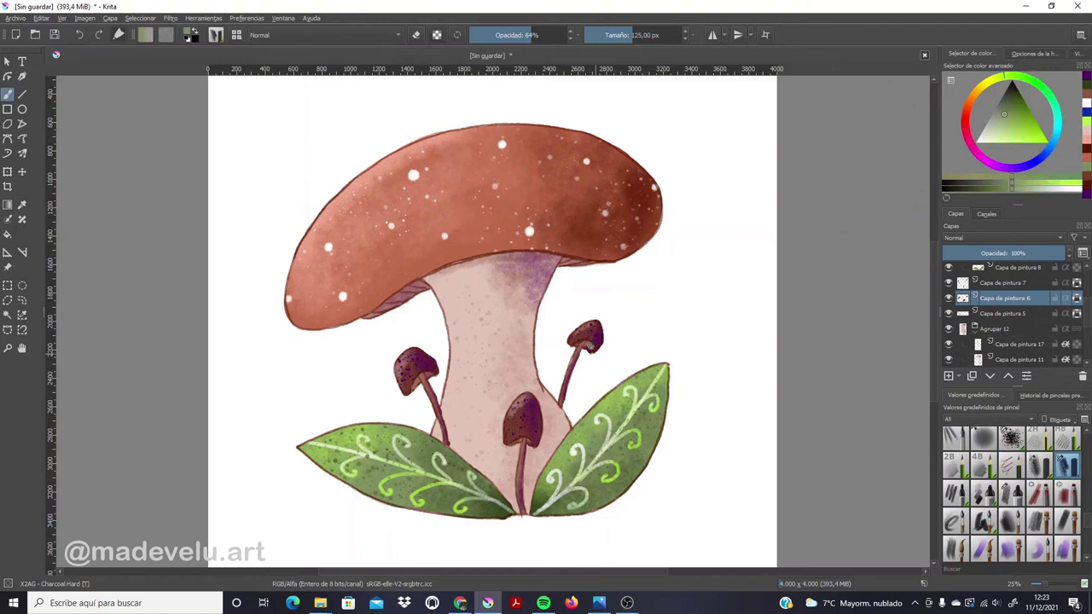
pyautogui.scroll(2, 1088, 316)
pyautogui.scroll(2, 1087, 307)
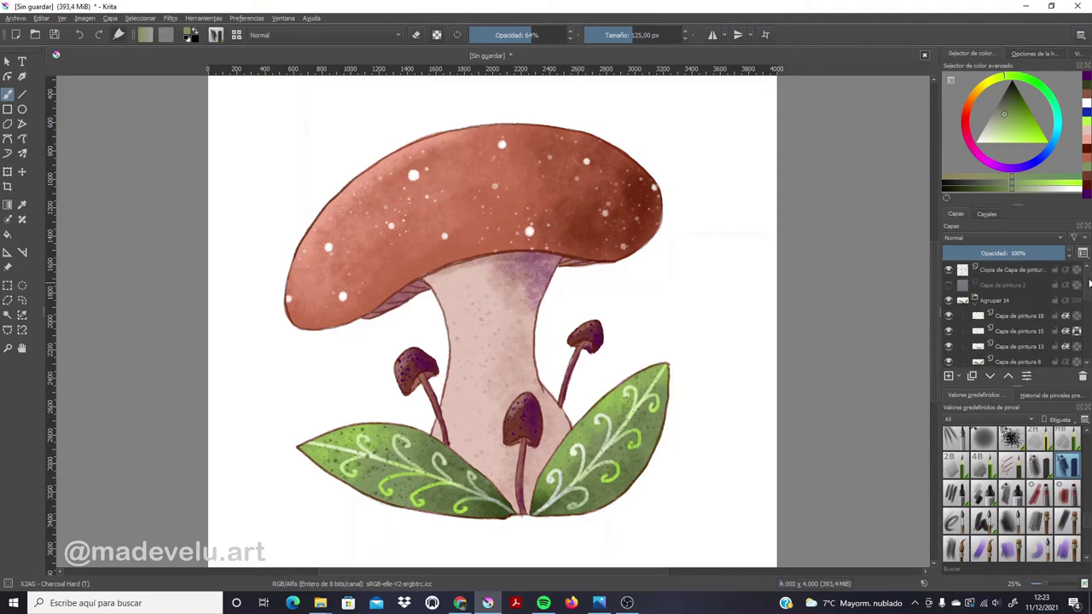
pyautogui.scroll(2, 1090, 287)
pyautogui.scroll(-2, 1089, 290)
pyautogui.scroll(-2, 1089, 303)
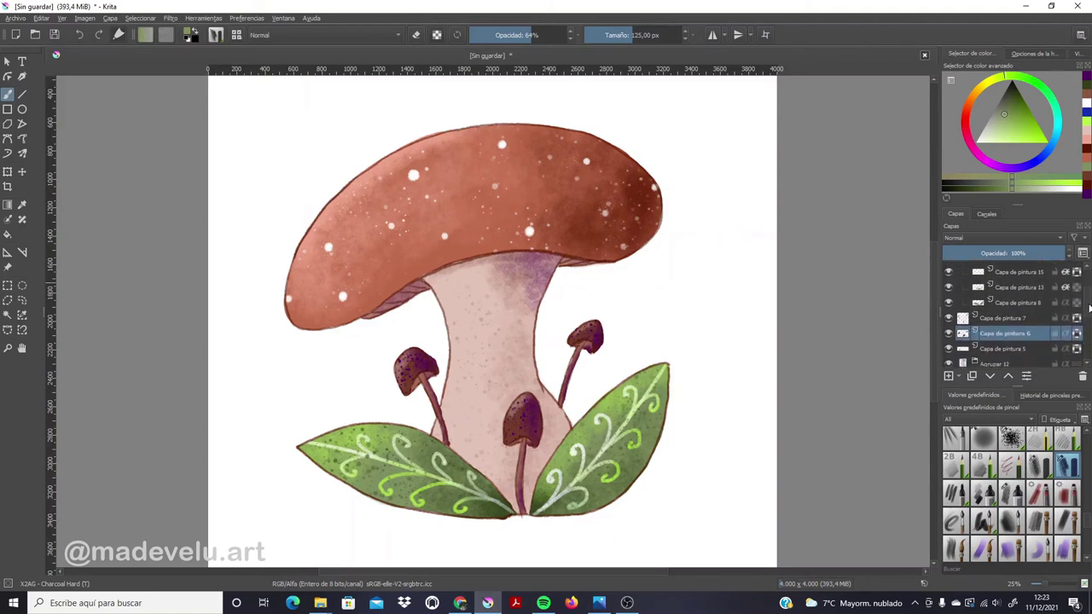
pyautogui.click(1006, 318)
pyautogui.click(1003, 334)
pyautogui.click(1000, 348)
pyautogui.scroll(-2, 1087, 311)
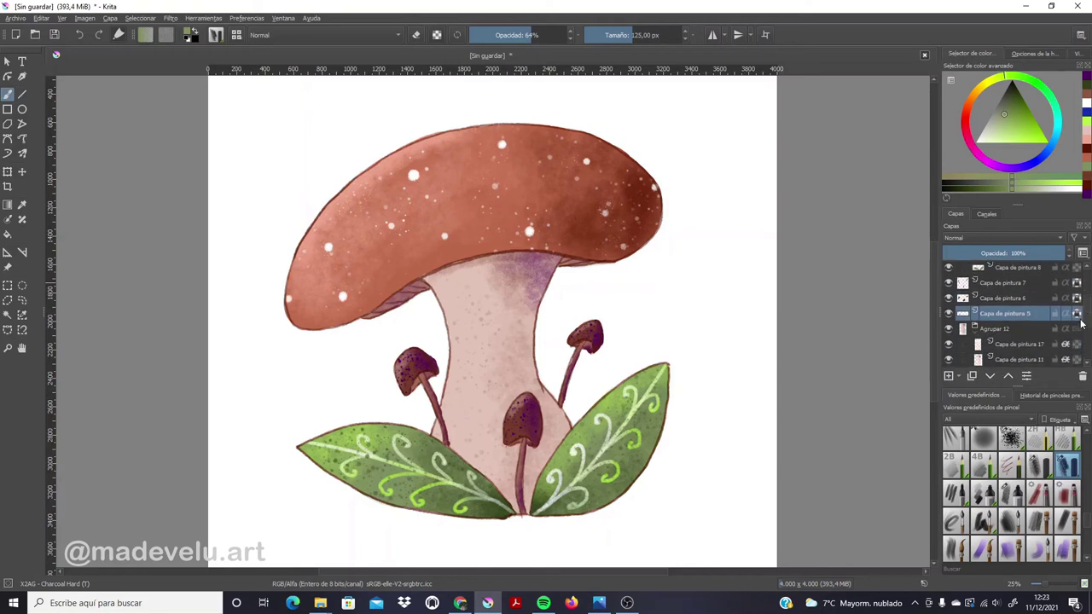
# Add a new layer below Capa de pintura 5 and try green grass strokes, undoing them
pyautogui.click(947, 376)
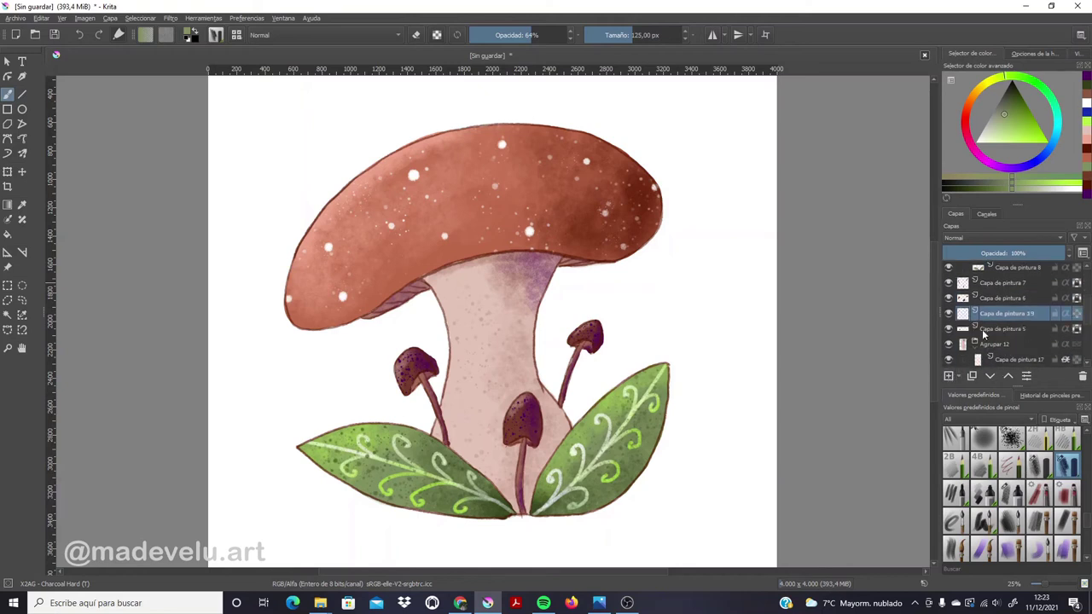
pyautogui.click(989, 376)
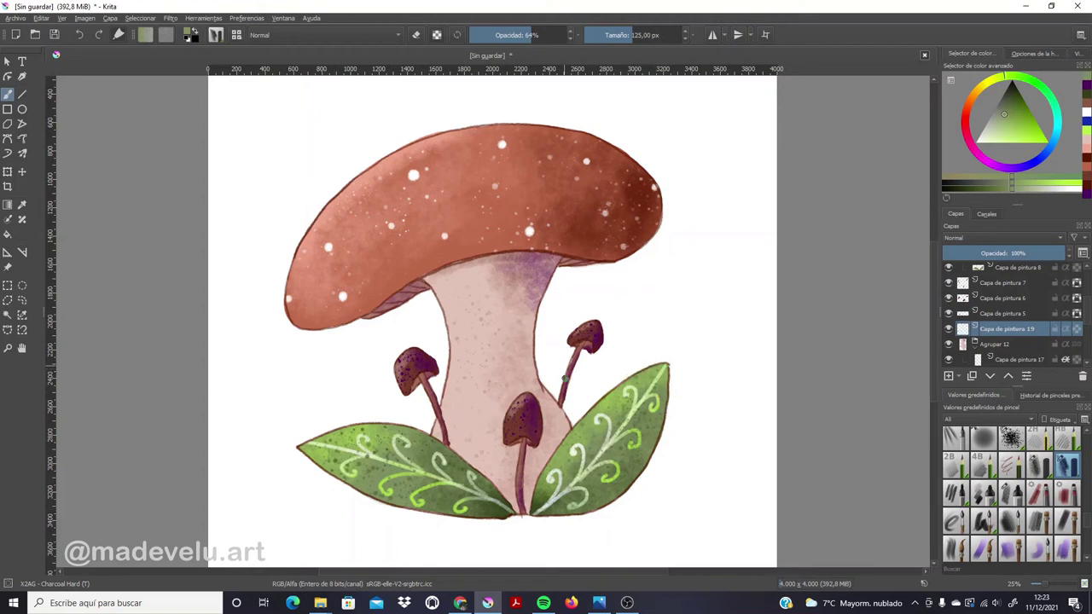
pyautogui.moveTo(629, 305); pyautogui.dragTo(539, 474)
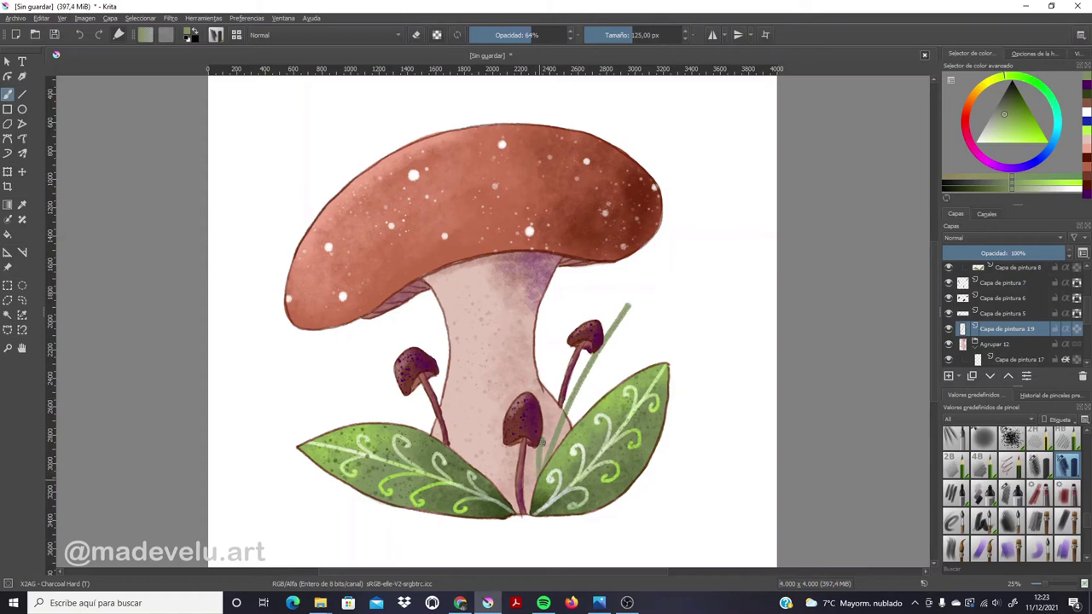
pyautogui.hotkey('ctrl', 'z')
pyautogui.hotkey('ctrl', 'z')
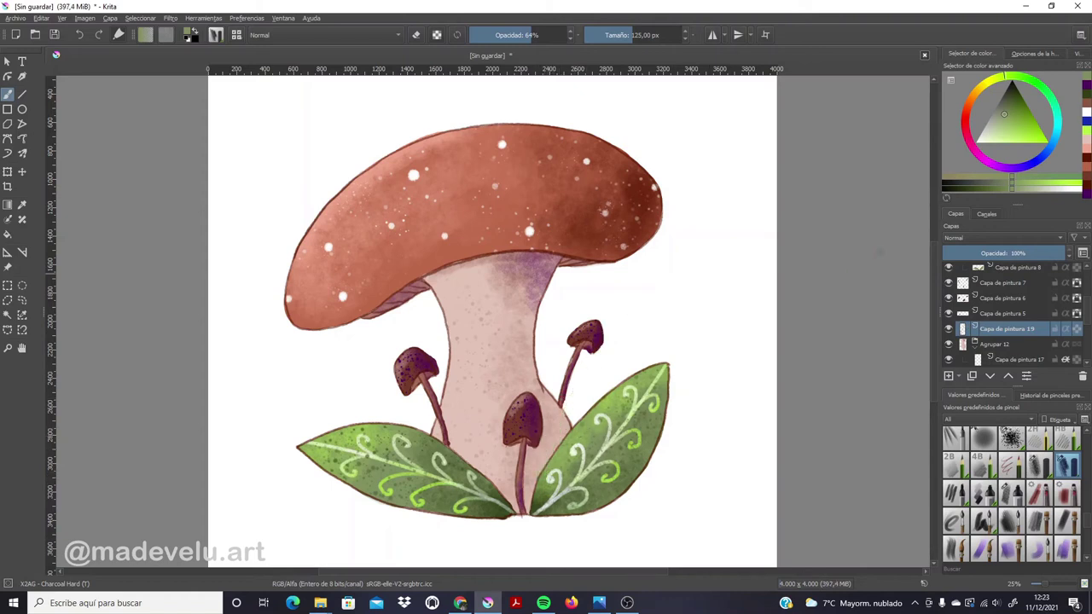
pyautogui.click(973, 186)
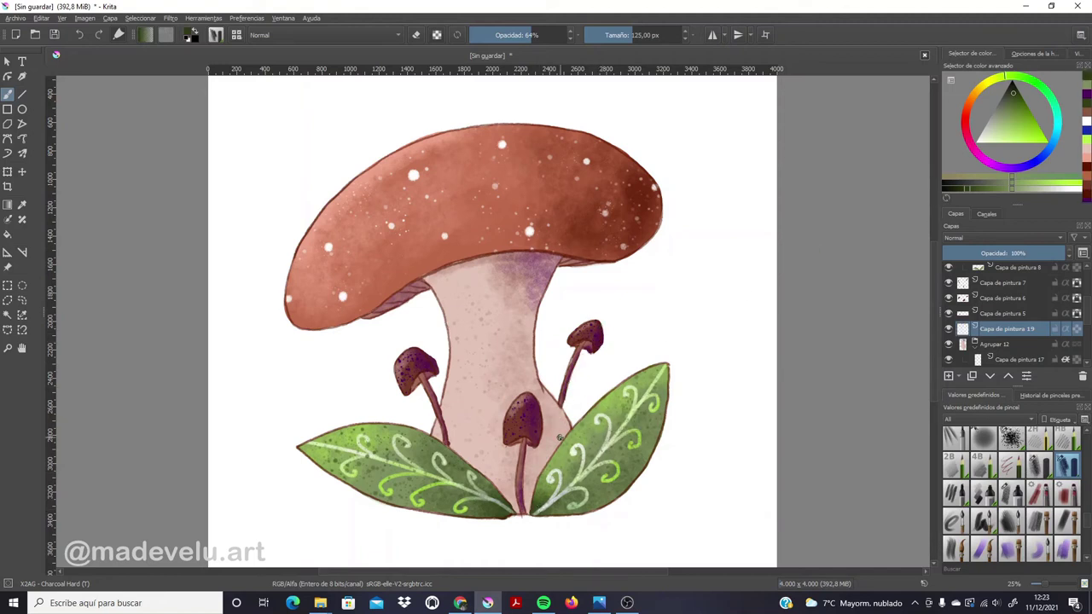
pyautogui.moveTo(542, 461); pyautogui.dragTo(607, 303)
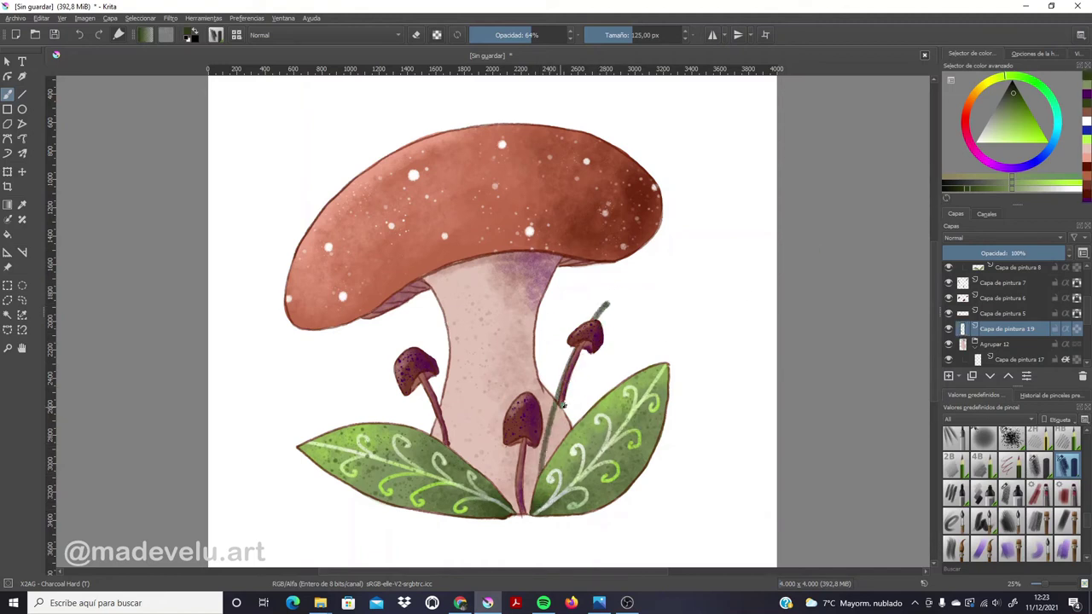
pyautogui.hotkey('ctrl', 'z')
pyautogui.hotkey('ctrl', 'shift', 'z')
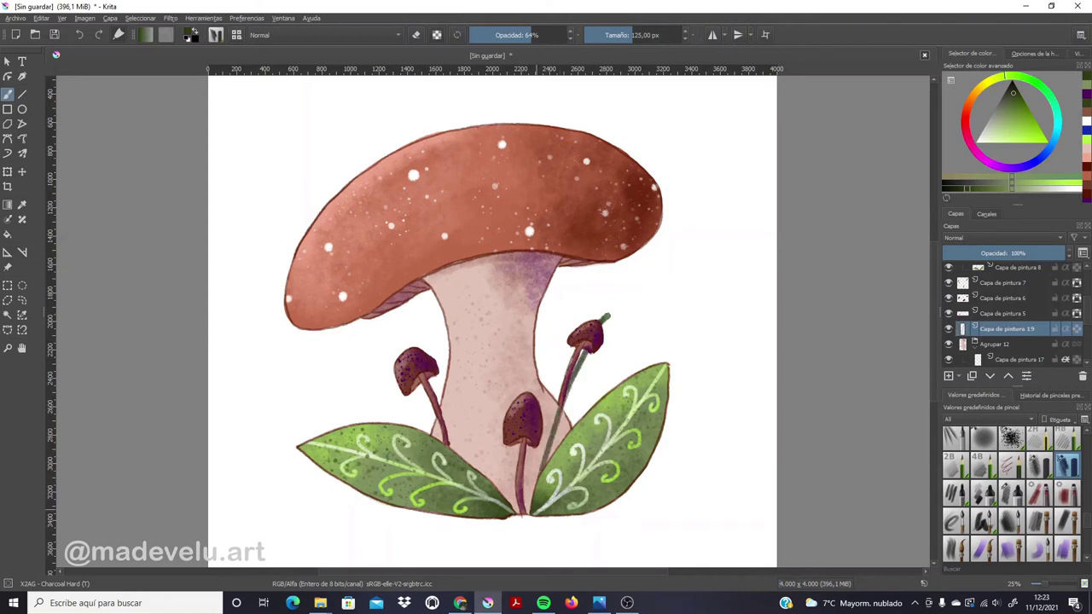
pyautogui.hotkey('ctrl', 'z')
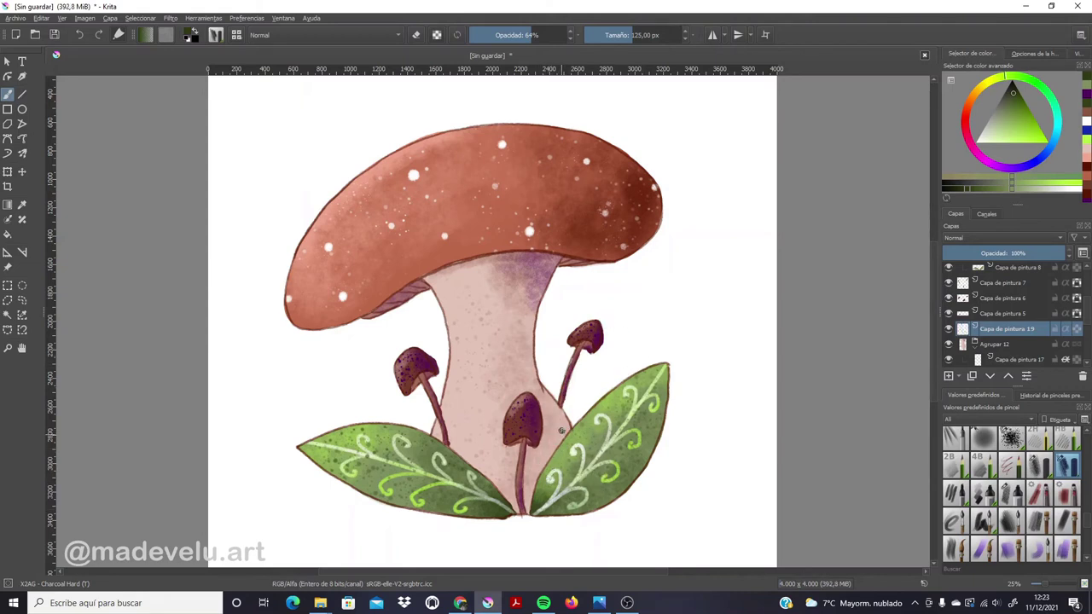
# Make the green greyer, set the brush to about 256 px and paint a grass blade behind the right stem
pyautogui.moveTo(1006, 192); pyautogui.dragTo(1000, 184)
pyautogui.moveTo(1009, 111); pyautogui.dragTo(993, 123)
pyautogui.click(645, 35)
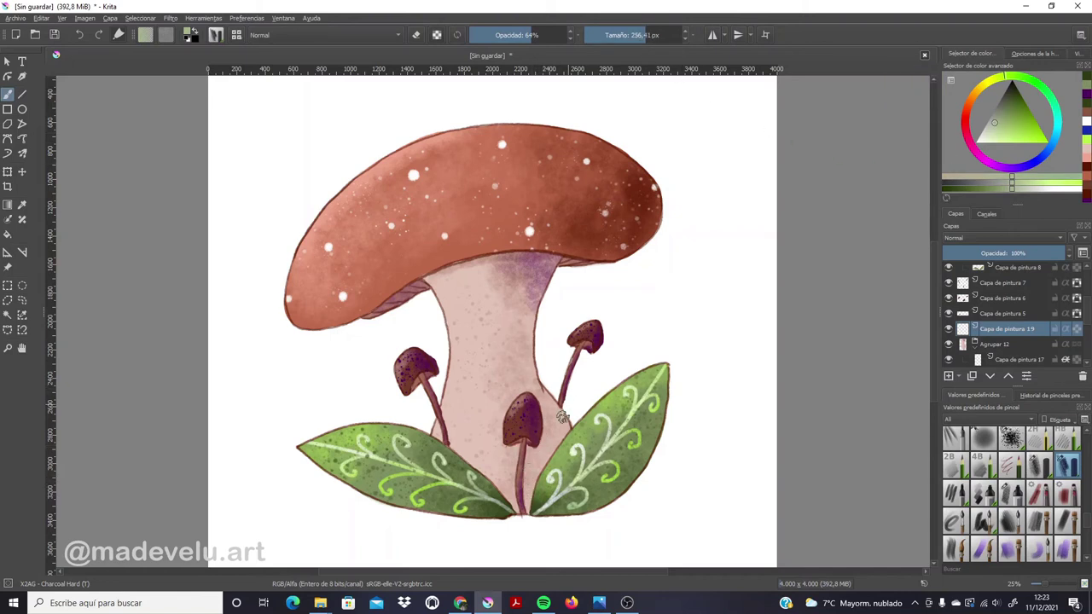
pyautogui.moveTo(559, 404)
pyautogui.mouseDown()
pyautogui.moveTo(658, 269)
pyautogui.moveTo(677, 261)
pyautogui.mouseUp()
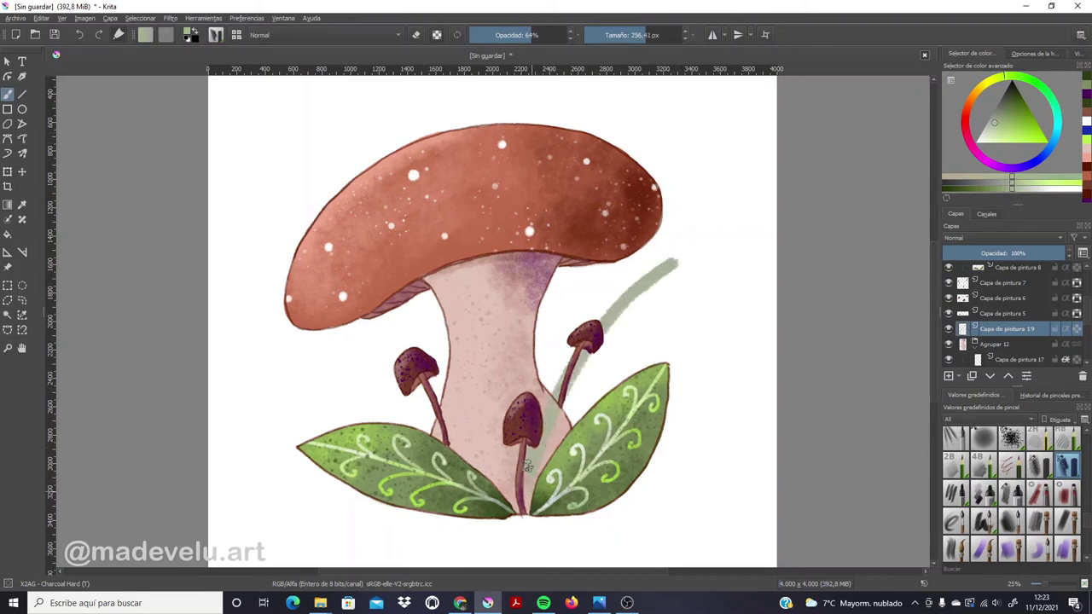
pyautogui.moveTo(527, 466); pyautogui.dragTo(523, 491)
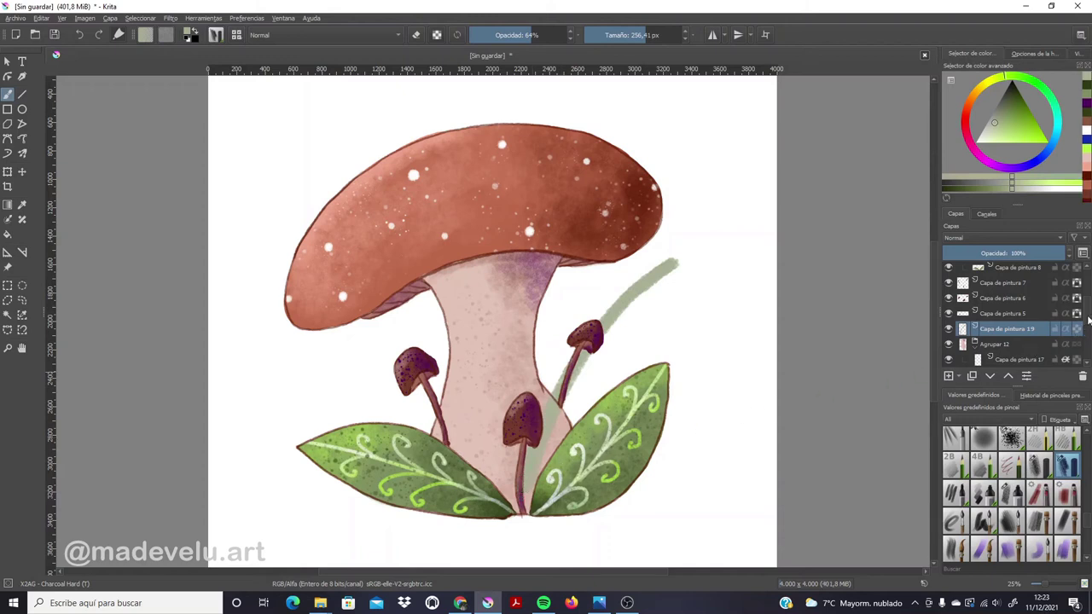
pyautogui.moveTo(1088, 319); pyautogui.dragTo(1085, 340)
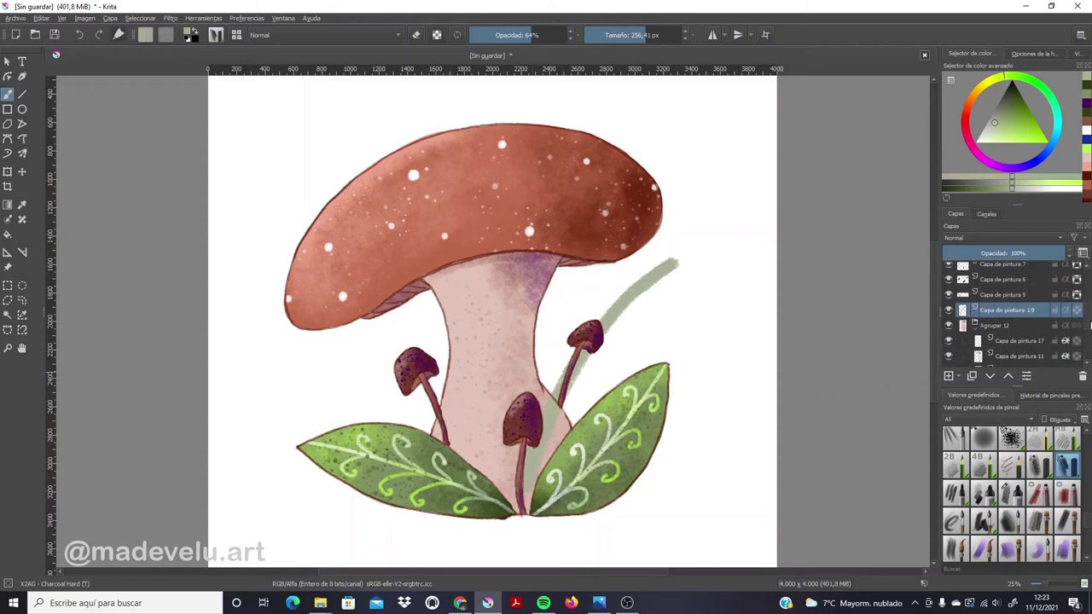
# Move the grass layer down through Agrupar 10 until it sits below Capa de pintura 1
pyautogui.click(990, 376)
pyautogui.click(990, 377)
pyautogui.click(990, 376)
pyautogui.click(990, 376)
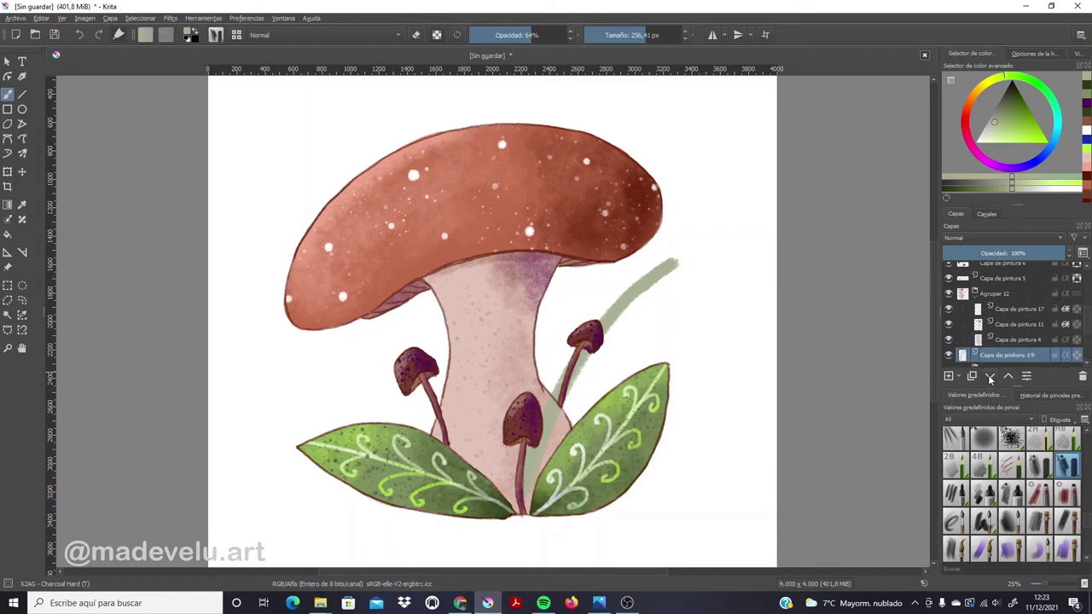
pyautogui.click(990, 376)
pyautogui.click(990, 376)
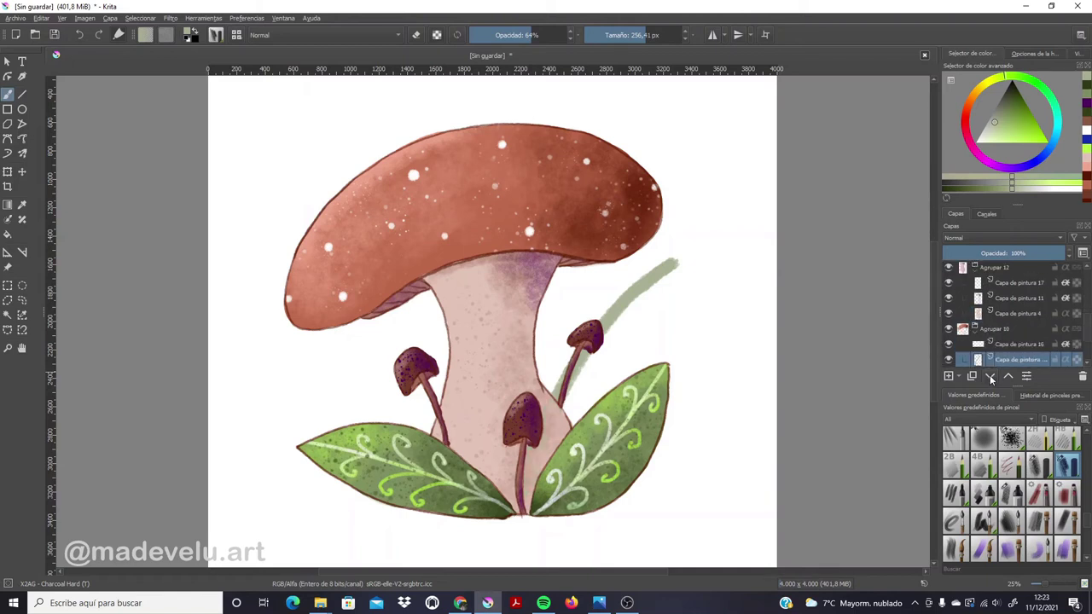
pyautogui.click(990, 376)
pyautogui.click(990, 376)
pyautogui.click(990, 376)
pyautogui.click(989, 376)
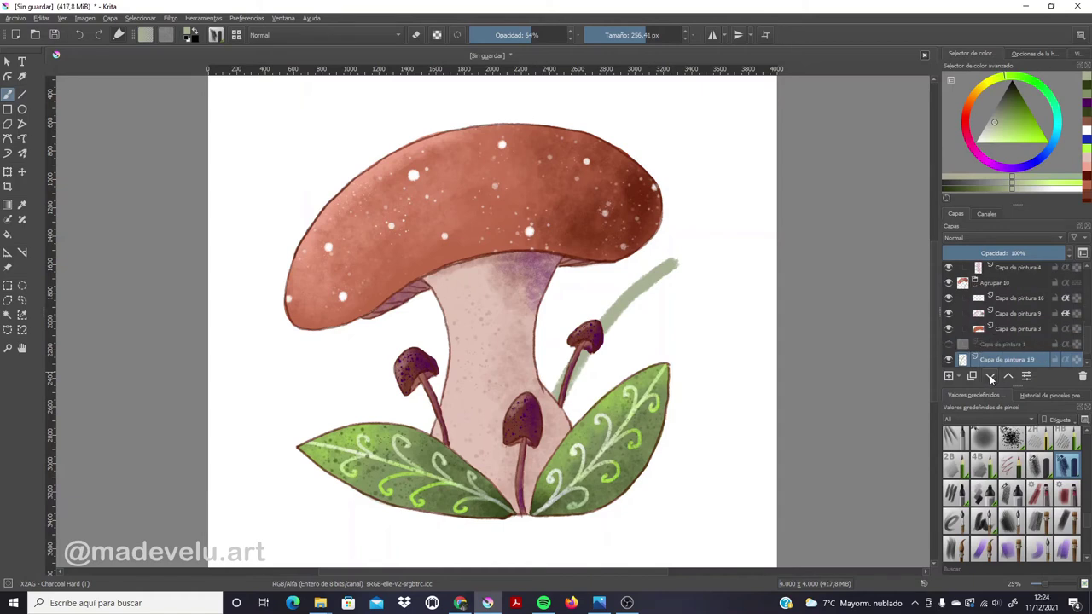
pyautogui.scroll(-3, 638, 37)
# Paint pale green fronds from between the stem and small right mushroom up past the cap's edge
pyautogui.moveTo(544, 344); pyautogui.dragTo(547, 399)
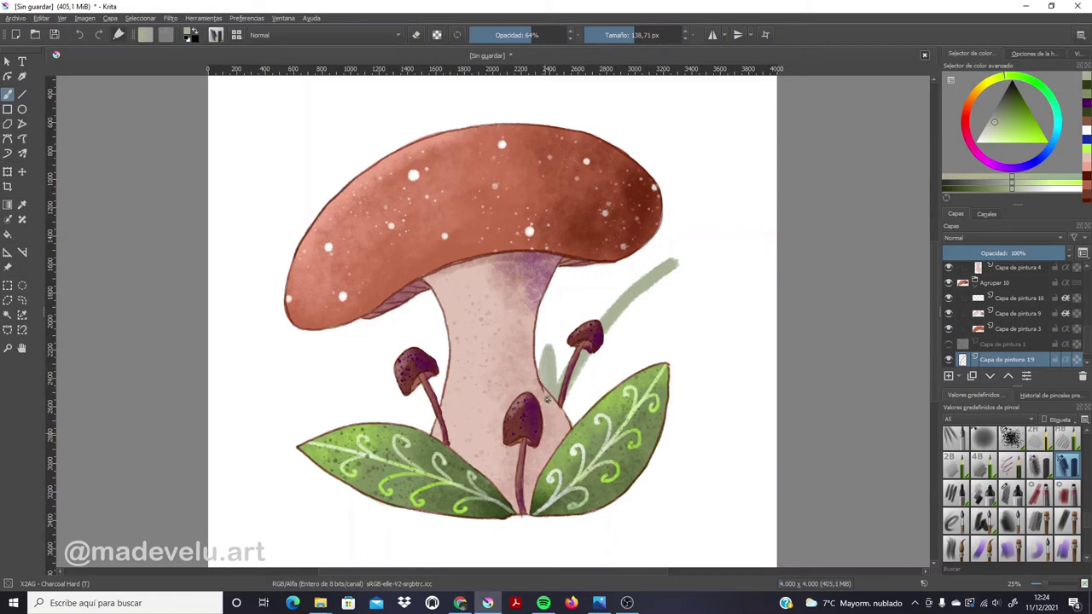
pyautogui.moveTo(578, 358)
pyautogui.mouseDown()
pyautogui.moveTo(585, 288)
pyautogui.moveTo(579, 342)
pyautogui.mouseUp()
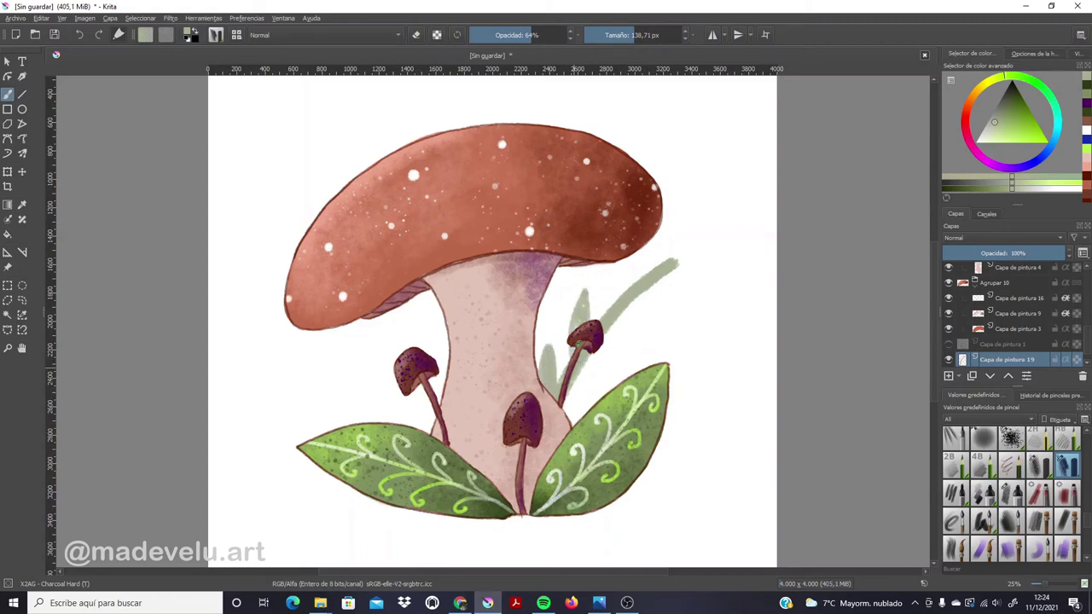
pyautogui.moveTo(620, 309); pyautogui.dragTo(625, 249)
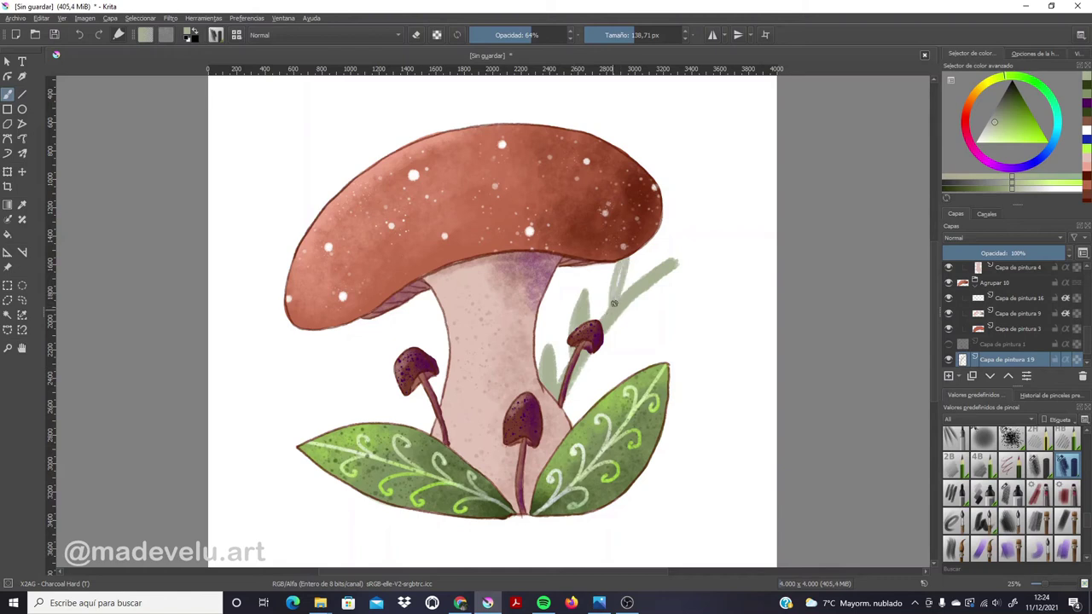
pyautogui.moveTo(611, 306)
pyautogui.mouseDown()
pyautogui.moveTo(625, 255)
pyautogui.moveTo(667, 212)
pyautogui.mouseUp()
pyautogui.moveTo(645, 273)
pyautogui.mouseDown()
pyautogui.moveTo(678, 203)
pyautogui.moveTo(661, 232)
pyautogui.mouseUp()
pyautogui.moveTo(563, 412)
pyautogui.mouseDown()
pyautogui.moveTo(615, 389)
pyautogui.moveTo(650, 347)
pyautogui.mouseUp()
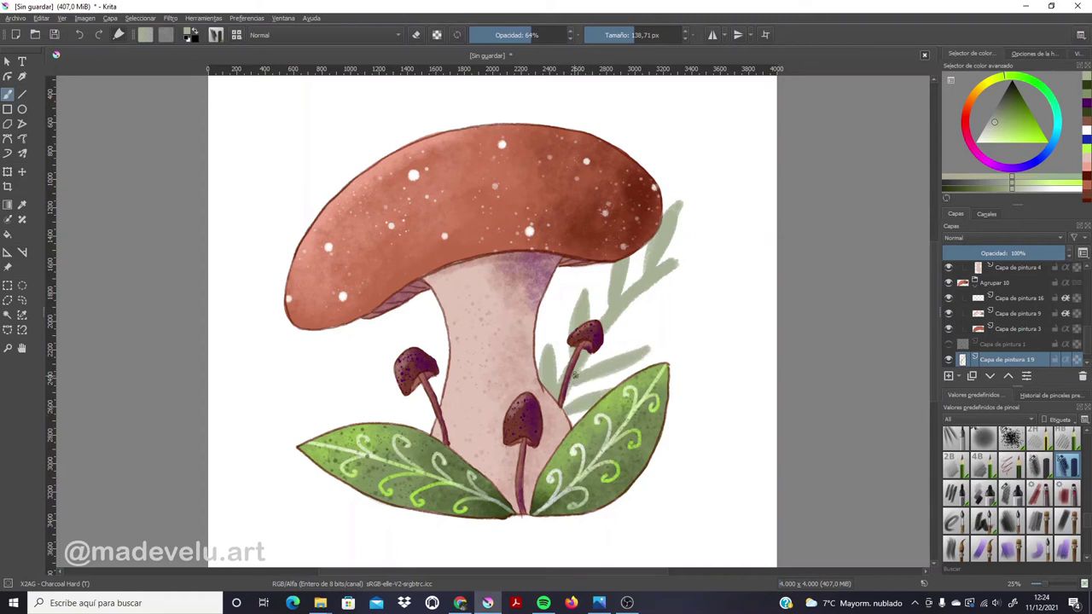
pyautogui.moveTo(605, 328)
pyautogui.mouseDown()
pyautogui.moveTo(686, 300)
pyautogui.moveTo(725, 272)
pyautogui.moveTo(725, 227)
pyautogui.mouseUp()
pyautogui.moveTo(680, 256); pyautogui.dragTo(728, 227)
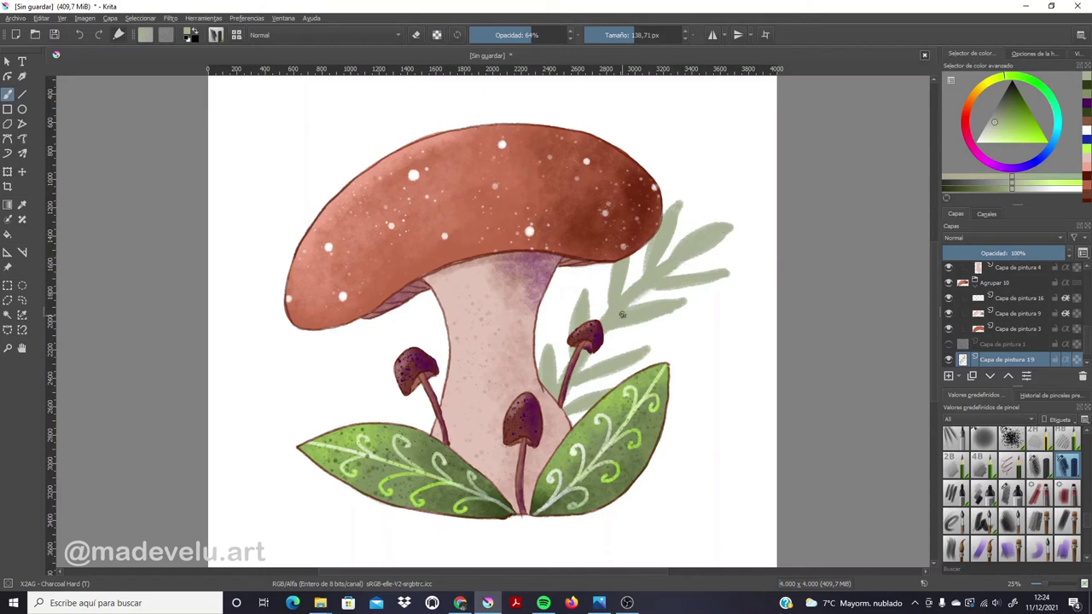
# Undo the fern strokes and reposition the stem layer just above Background
pyautogui.hotkey('ctrl', 'z')
pyautogui.hotkey('ctrl', 'z')
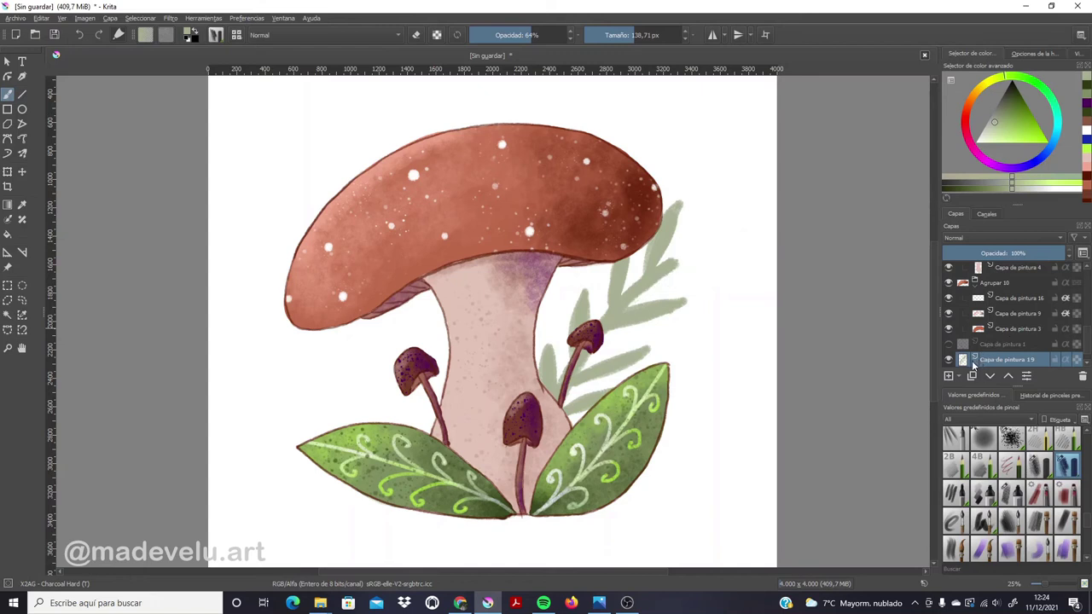
pyautogui.hotkey('ctrl', 'z')
pyautogui.hotkey('ctrl', 'z')
pyautogui.hotkey('ctrl', 'z')
pyautogui.hotkey('ctrl', 'z')
pyautogui.hotkey('ctrl', 'z')
pyautogui.hotkey('ctrl', 'z')
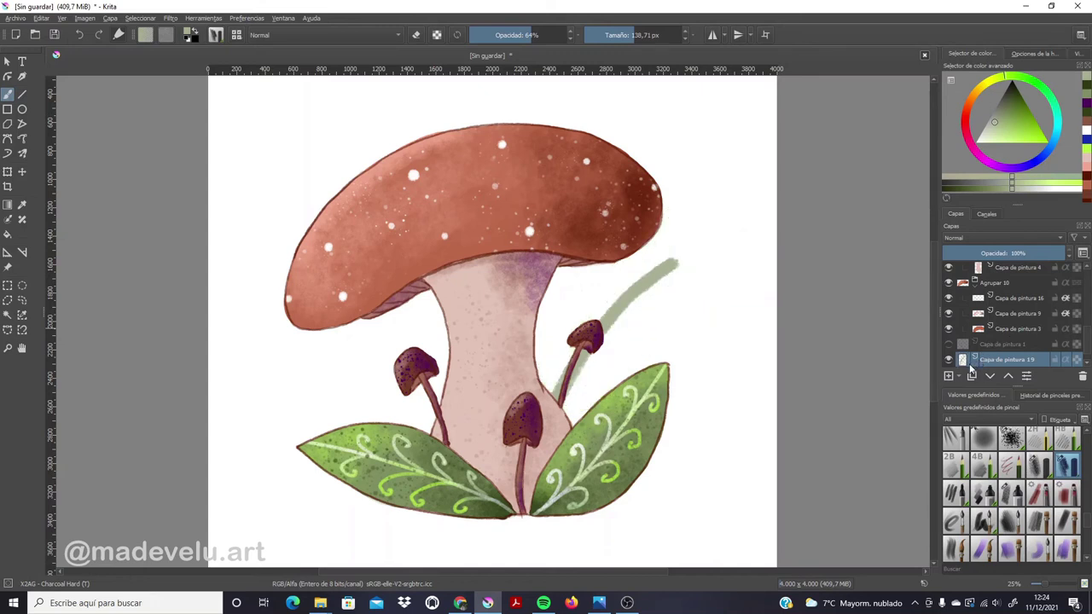
pyautogui.hotkey('ctrl', 'pageup')
pyautogui.click(1008, 377)
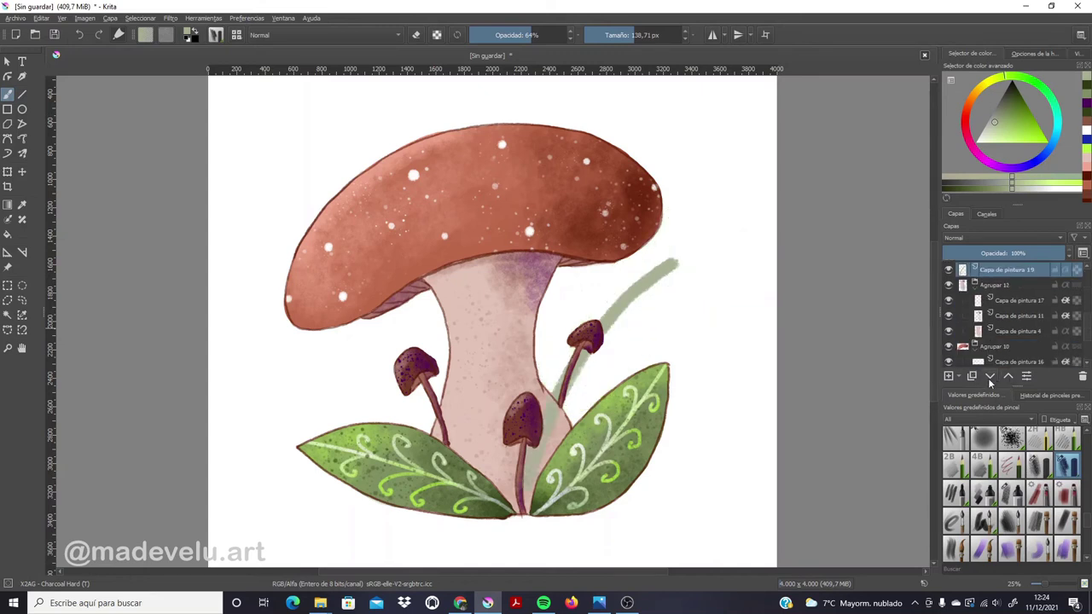
pyautogui.click(990, 378)
pyautogui.click(990, 378)
pyautogui.click(990, 378)
pyautogui.click(990, 378)
pyautogui.click(990, 377)
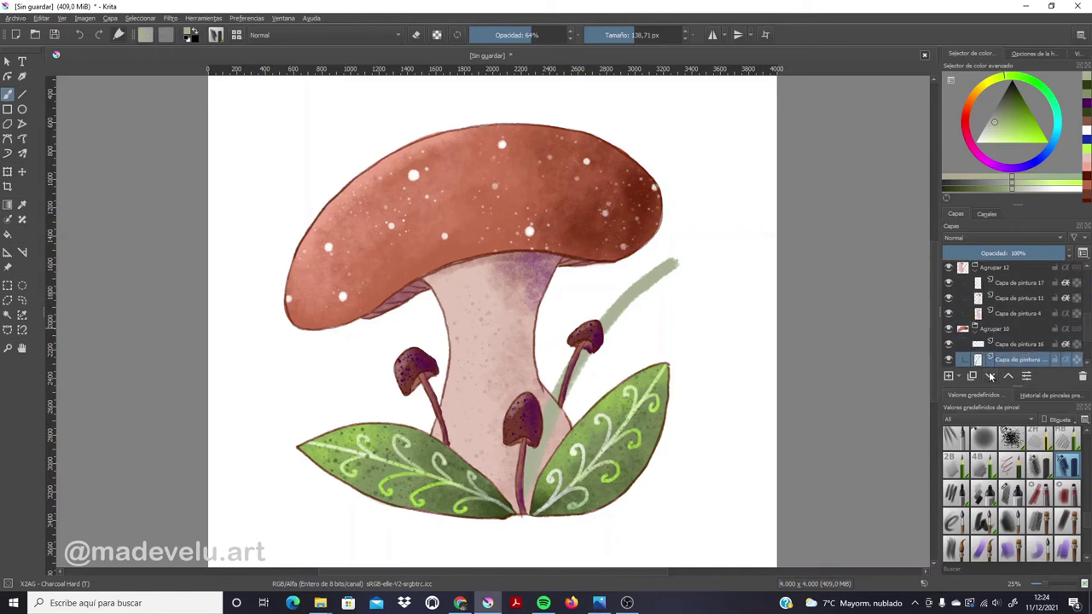
pyautogui.click(990, 376)
pyautogui.click(990, 376)
pyautogui.click(991, 378)
pyautogui.click(992, 380)
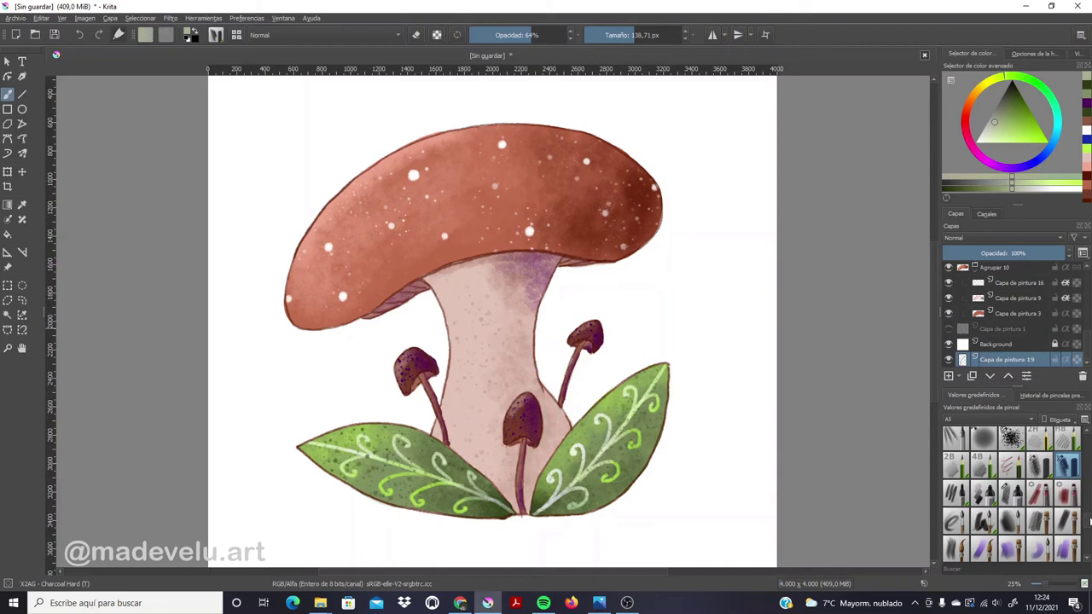
pyautogui.click(1008, 376)
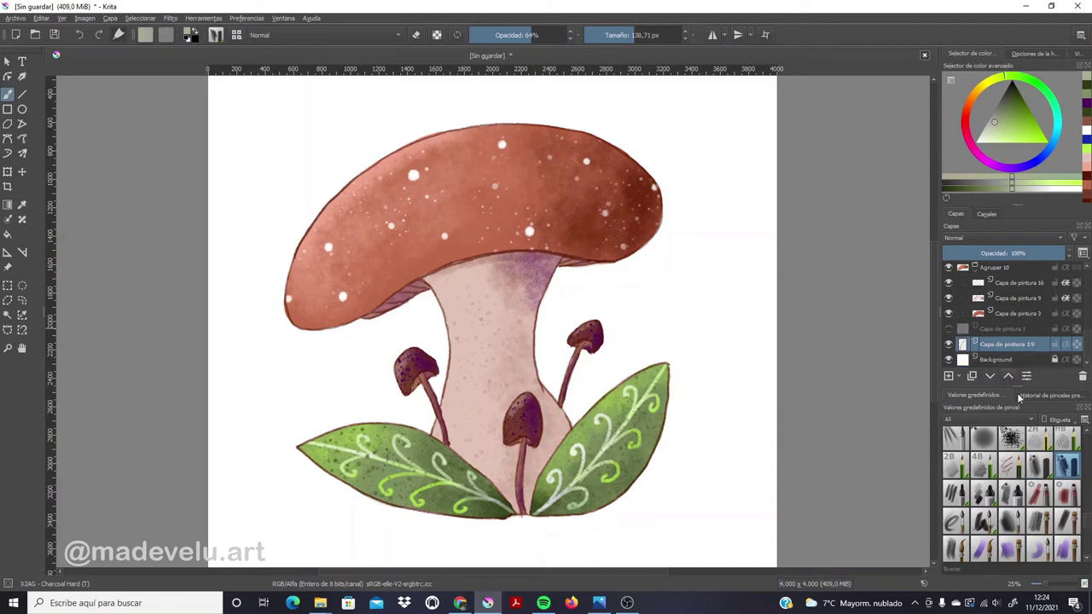
# Erase the green grass stroke beside the stem with a soft eraser
pyautogui.moveTo(1086, 526); pyautogui.dragTo(1087, 434)
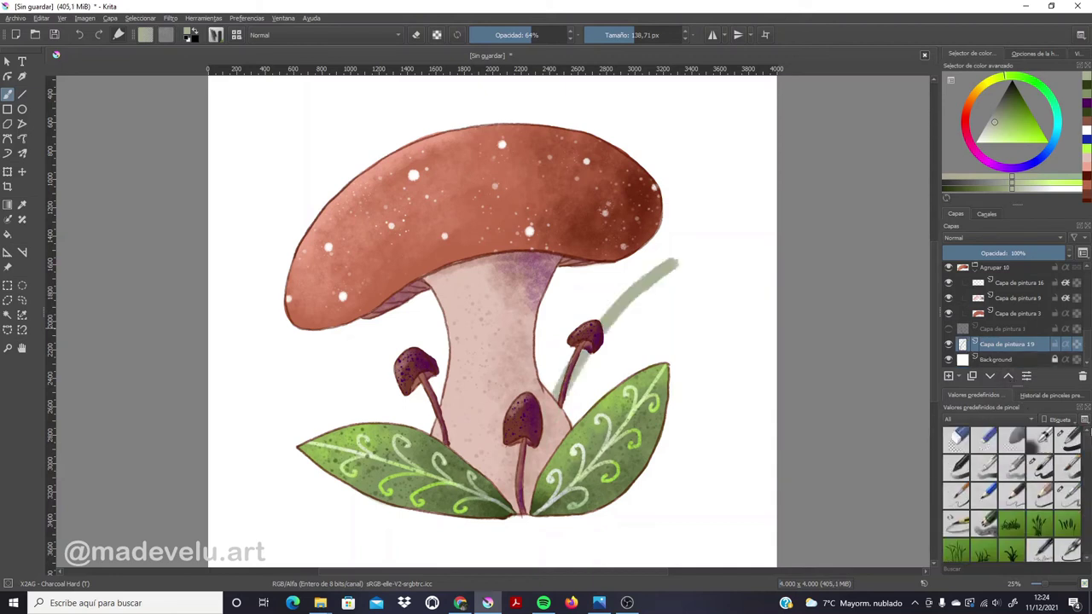
pyautogui.click(1013, 438)
pyautogui.moveTo(640, 31); pyautogui.dragTo(683, 31)
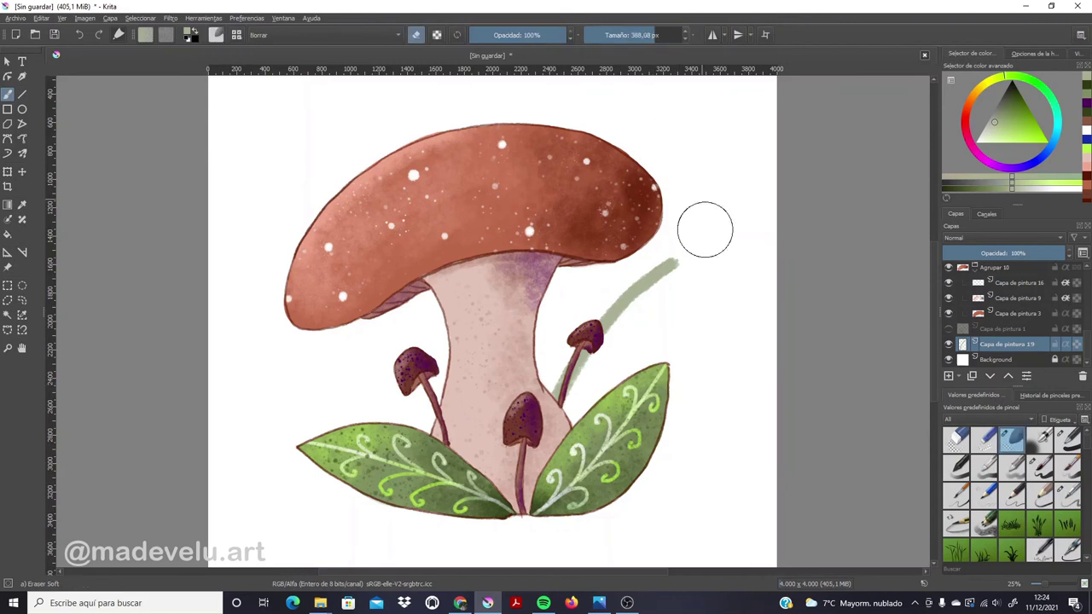
pyautogui.moveTo(678, 260); pyautogui.dragTo(555, 418)
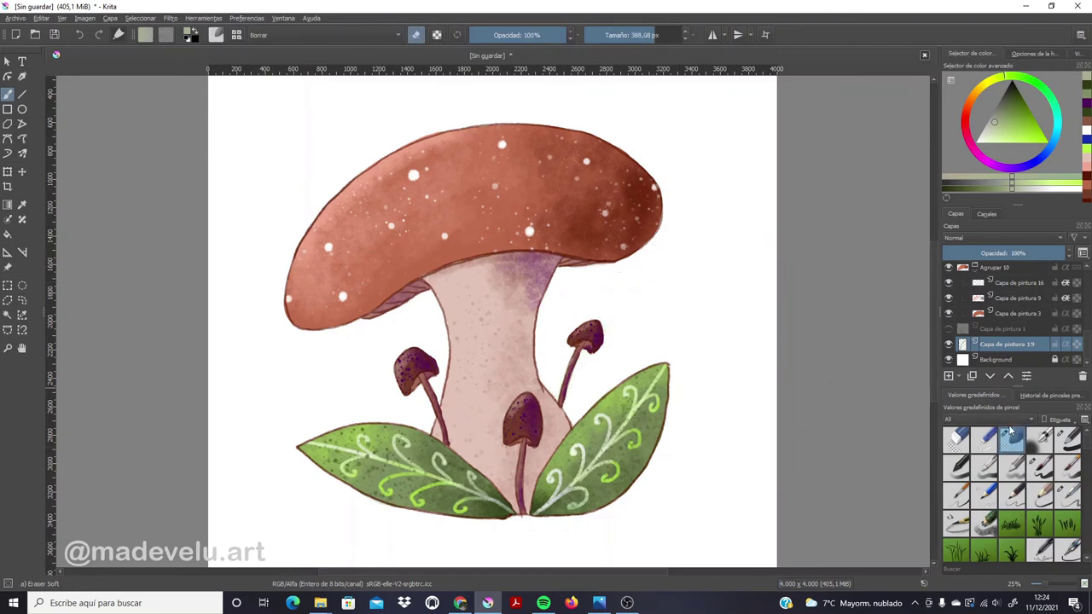
# With a basic brush, repaint the long grey-green grass blades rising from the leaves
pyautogui.click(1043, 469)
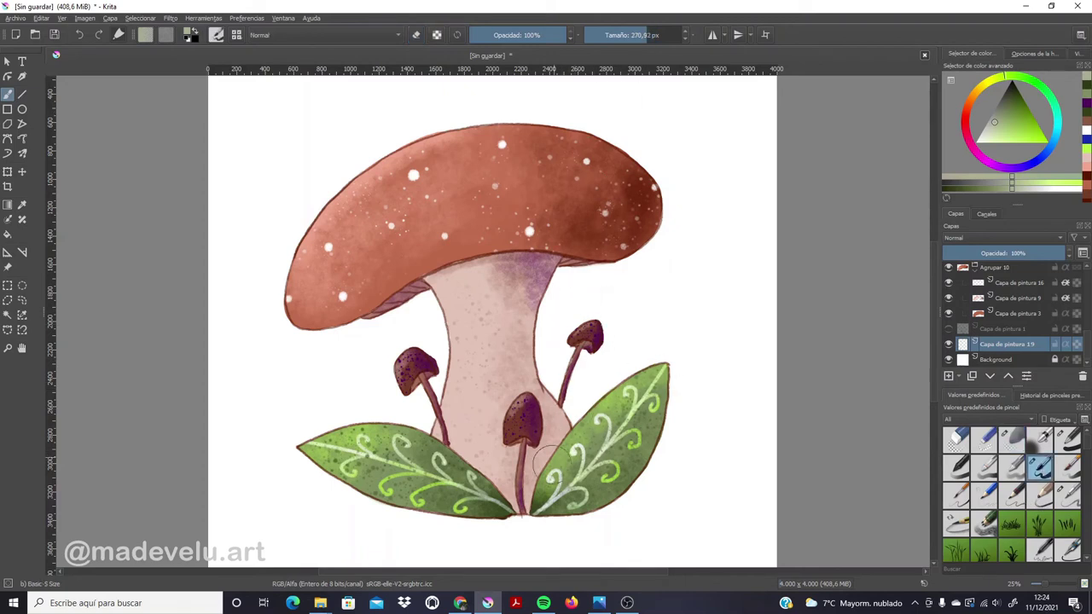
pyautogui.moveTo(552, 426); pyautogui.dragTo(675, 229)
pyautogui.hotkey('ctrl', 'z')
pyautogui.moveTo(565, 422); pyautogui.dragTo(670, 262)
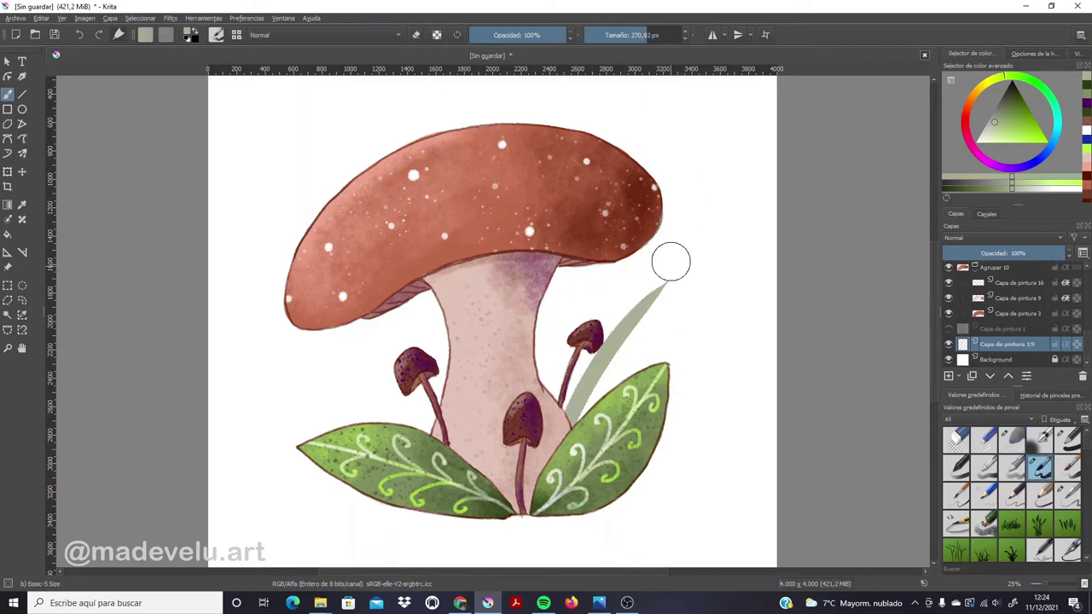
pyautogui.moveTo(562, 388); pyautogui.dragTo(569, 311)
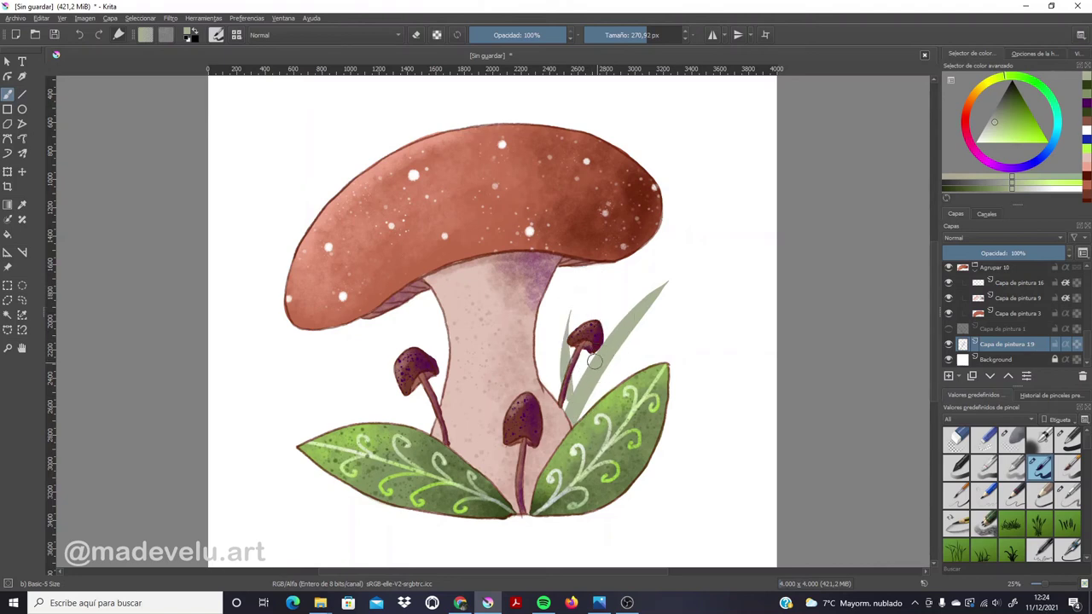
pyautogui.moveTo(587, 358); pyautogui.dragTo(601, 294)
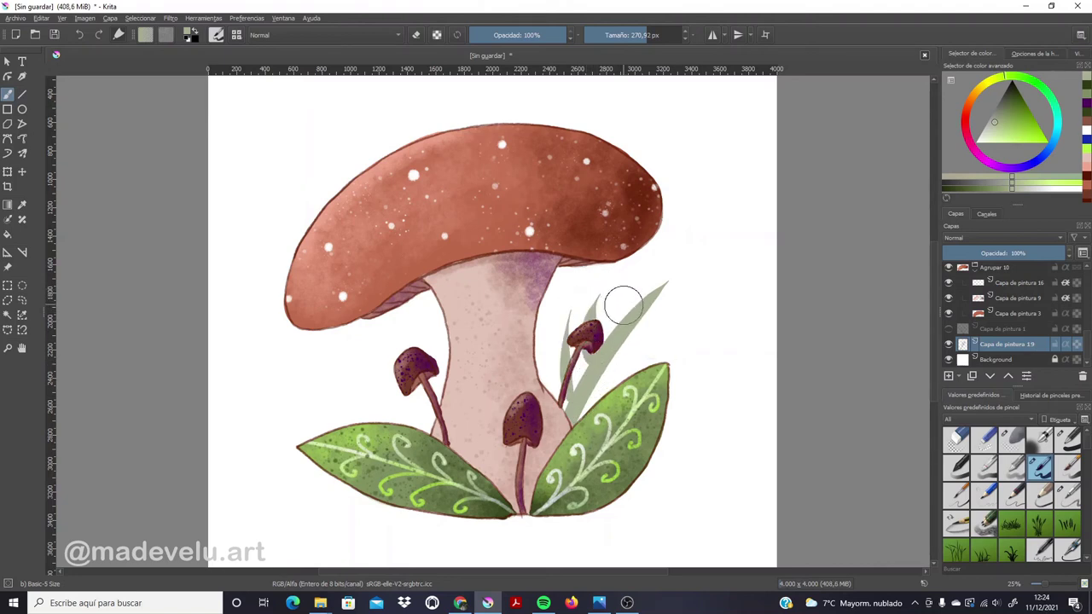
pyautogui.moveTo(612, 339); pyautogui.dragTo(635, 260)
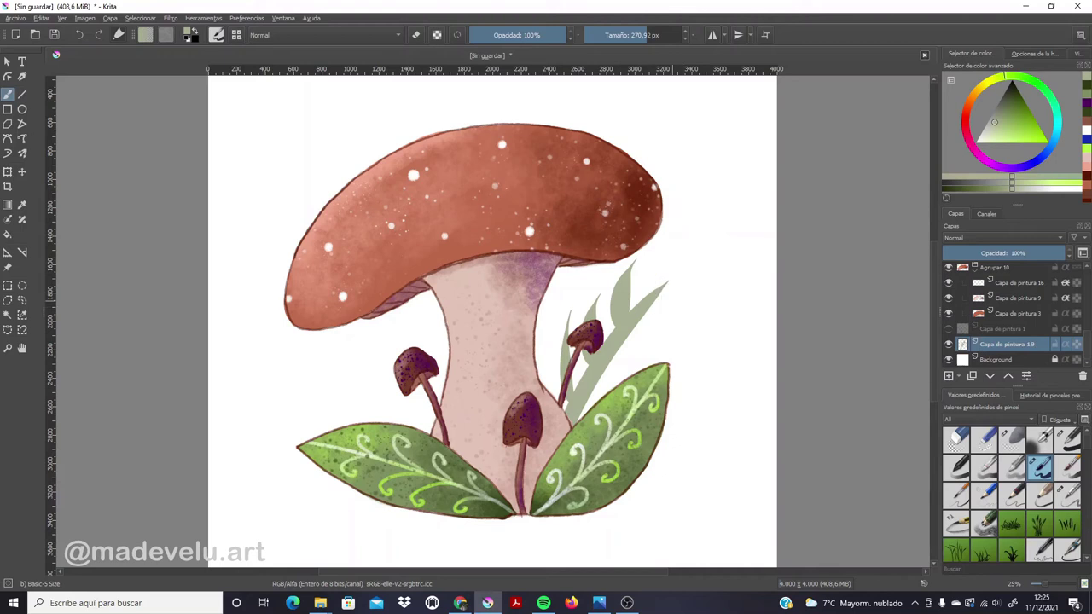
pyautogui.hotkey('ctrl', 'z')
pyautogui.hotkey('ctrl', 'z')
pyautogui.hotkey('ctrl', 'z')
pyautogui.hotkey('ctrl', 'z')
pyautogui.hotkey('ctrl', 'z')
pyautogui.hotkey('ctrl', 'z')
pyautogui.hotkey('ctrl', 'z')
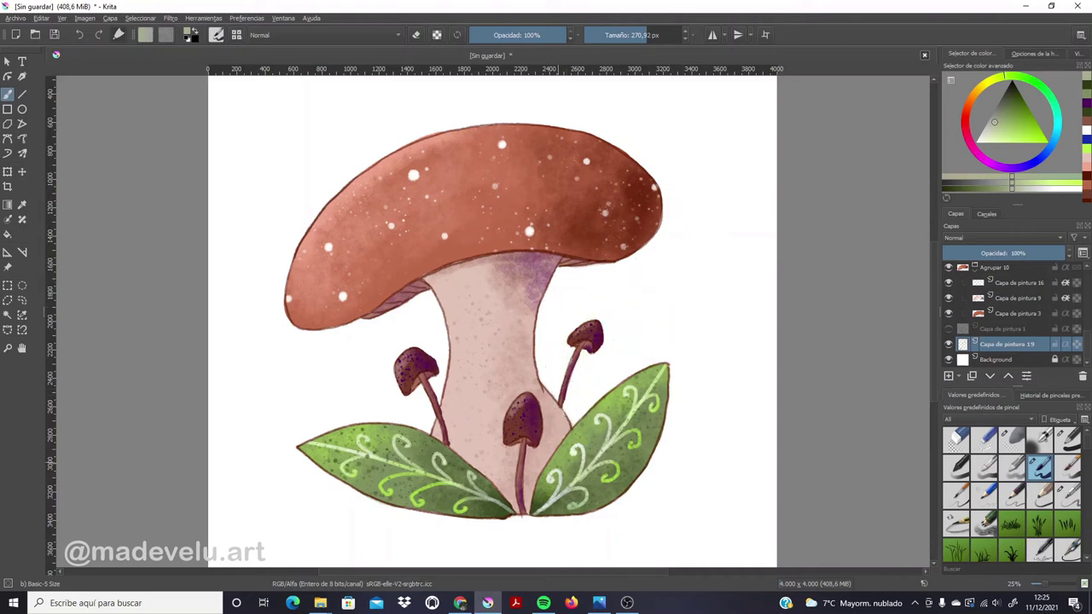
pyautogui.moveTo(566, 417); pyautogui.dragTo(664, 261)
pyautogui.moveTo(569, 406)
pyautogui.mouseDown()
pyautogui.moveTo(563, 337)
pyautogui.moveTo(570, 356)
pyautogui.mouseUp()
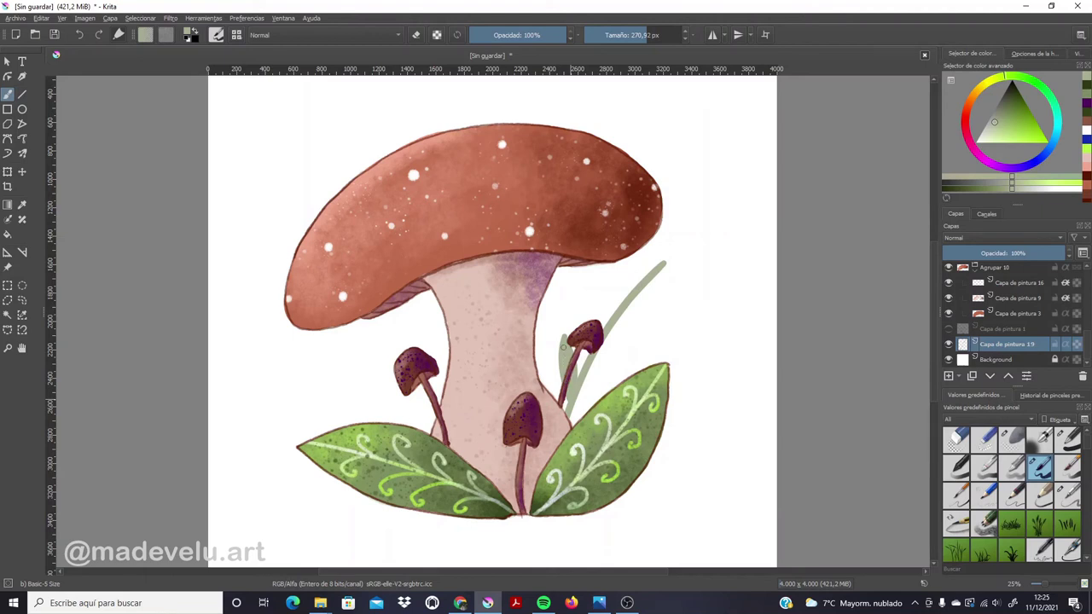
# Outline the sprig stem with its upturned top leaf and a slender side leaf
pyautogui.moveTo(590, 323)
pyautogui.mouseDown()
pyautogui.moveTo(588, 292)
pyautogui.moveTo(607, 265)
pyautogui.mouseUp()
pyautogui.moveTo(621, 313)
pyautogui.mouseDown()
pyautogui.moveTo(619, 261)
pyautogui.moveTo(614, 306)
pyautogui.mouseUp()
pyautogui.moveTo(644, 272); pyautogui.dragTo(664, 261)
pyautogui.moveTo(629, 298)
pyautogui.mouseDown()
pyautogui.moveTo(701, 239)
pyautogui.moveTo(650, 282)
pyautogui.moveTo(669, 263)
pyautogui.mouseUp()
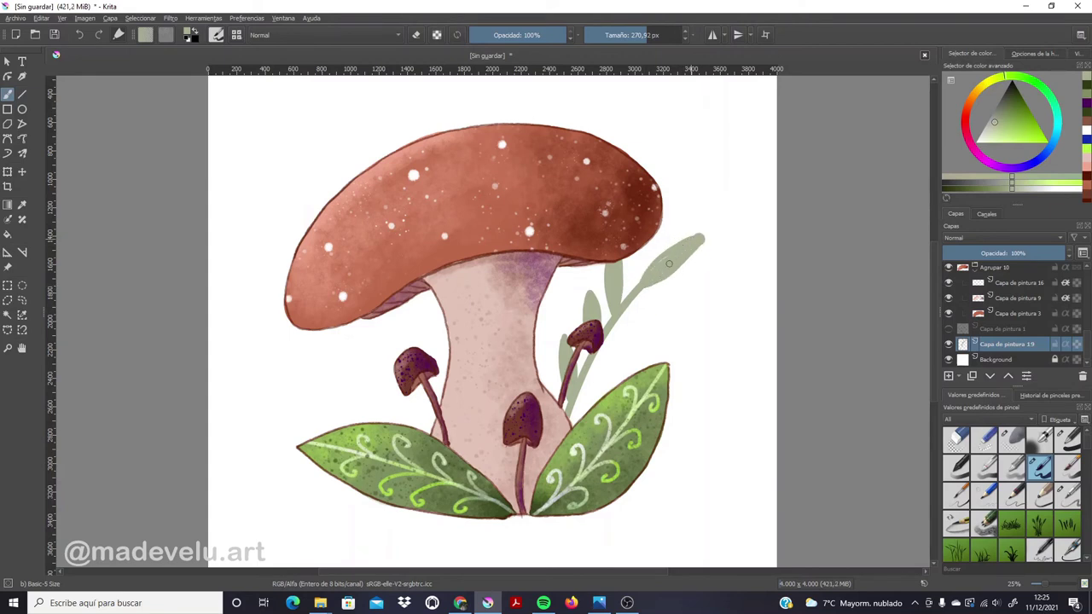
pyautogui.moveTo(696, 237); pyautogui.dragTo(709, 230)
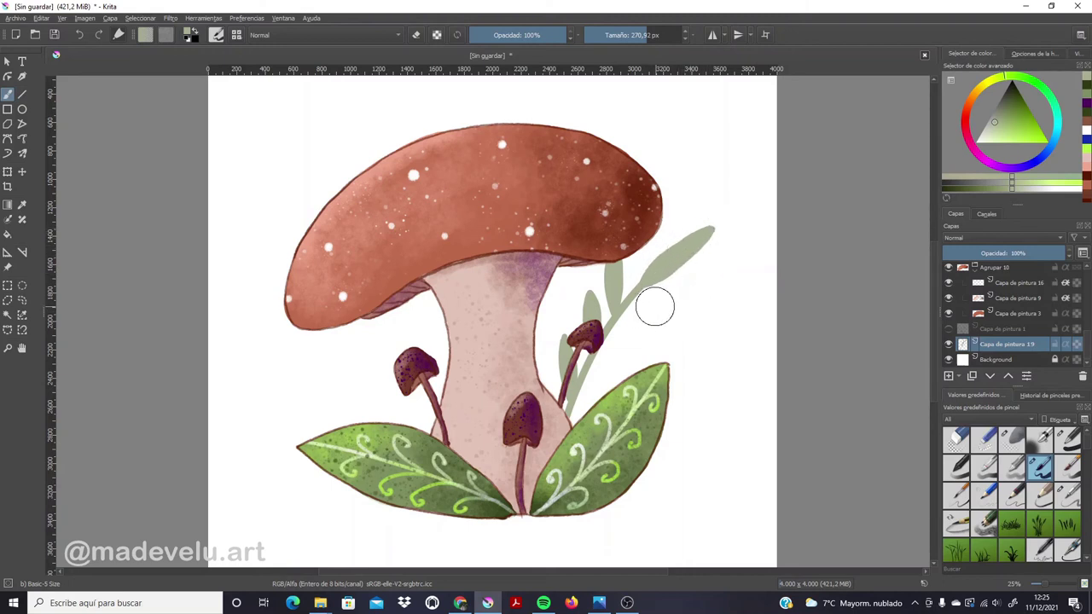
pyautogui.moveTo(623, 316); pyautogui.dragTo(681, 295)
pyautogui.hotkey('ctrl', 'z')
pyautogui.moveTo(624, 317); pyautogui.dragTo(685, 299)
pyautogui.hotkey('ctrl', 'z')
pyautogui.moveTo(622, 315)
pyautogui.mouseDown()
pyautogui.moveTo(687, 298)
pyautogui.moveTo(638, 310)
pyautogui.mouseUp()
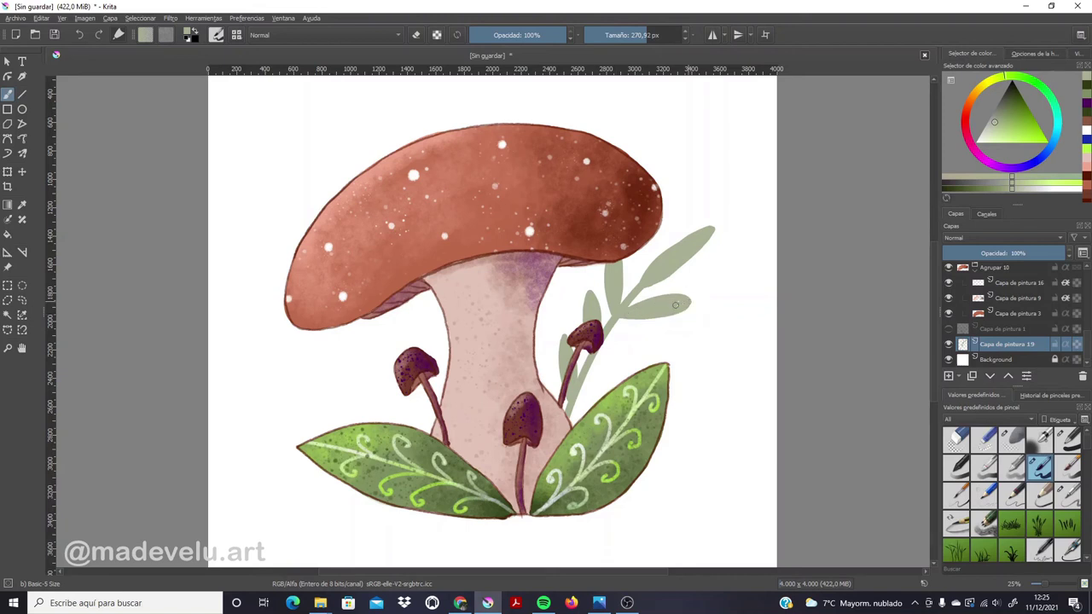
# Add two solid grey-green leaves lower on the sprig near the stem base
pyautogui.moveTo(601, 346); pyautogui.dragTo(660, 335)
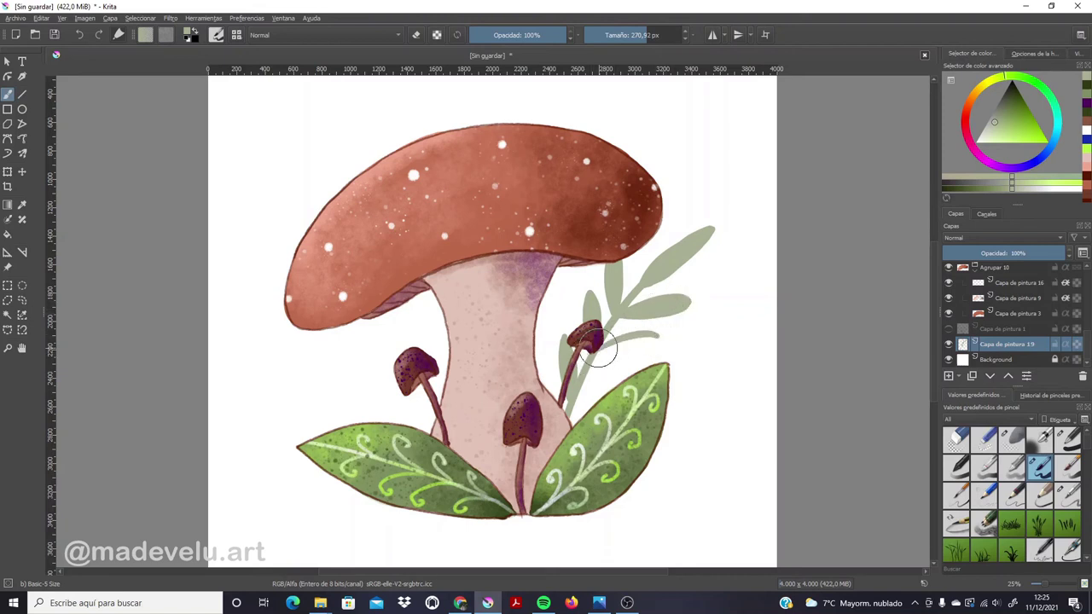
pyautogui.moveTo(622, 341); pyautogui.dragTo(661, 332)
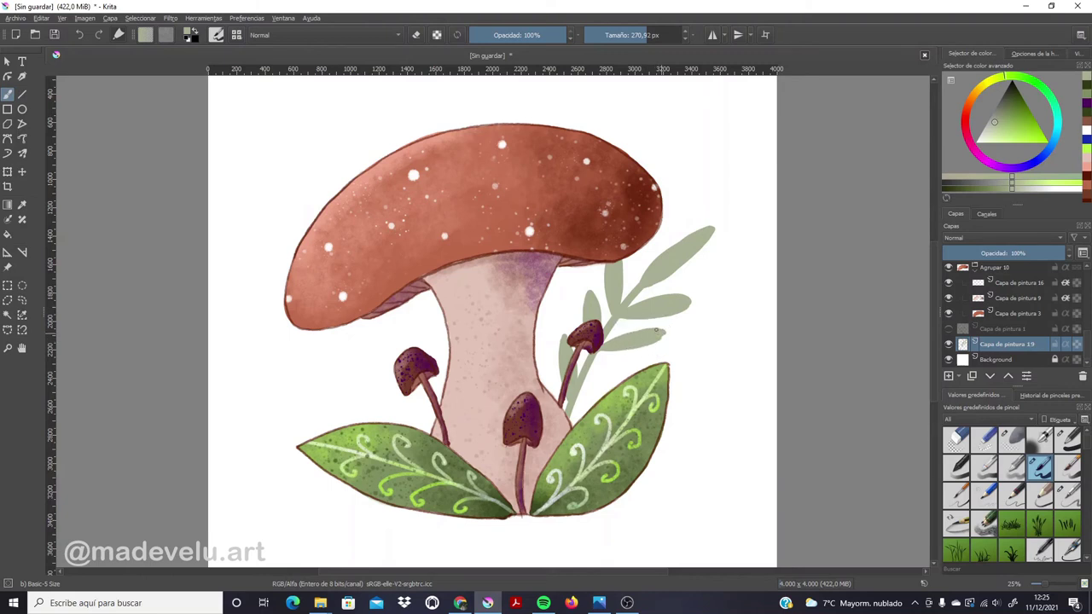
pyautogui.moveTo(574, 399)
pyautogui.mouseDown()
pyautogui.moveTo(627, 365)
pyautogui.moveTo(574, 401)
pyautogui.mouseUp()
pyautogui.moveTo(623, 369); pyautogui.dragTo(606, 380)
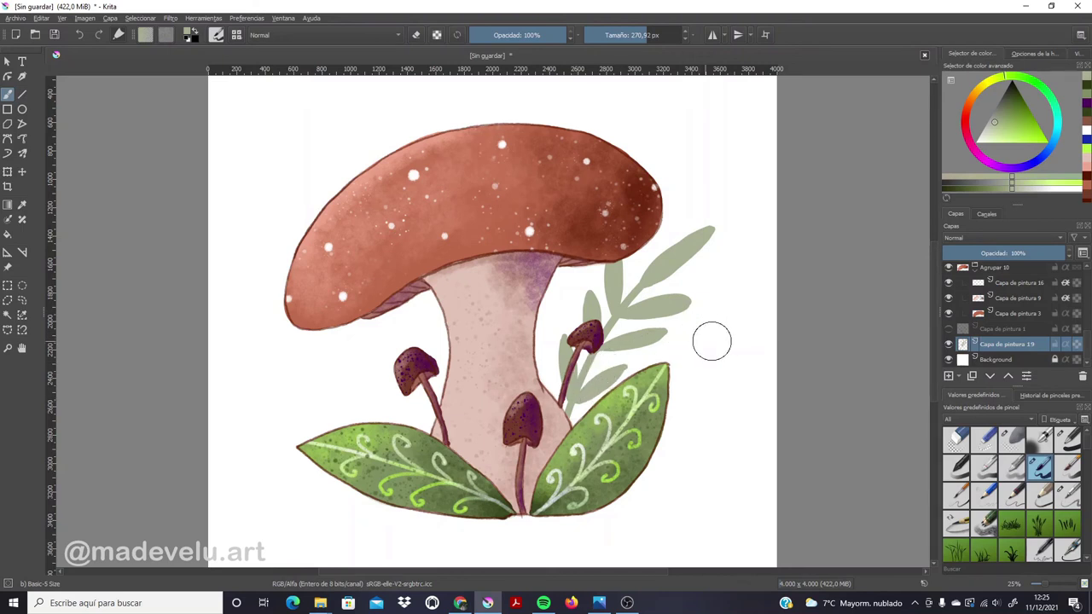
# Move and rotate the new leaf into place with the Transform tool and apply it
pyautogui.click(8, 171)
pyautogui.moveTo(638, 311); pyautogui.dragTo(637, 320)
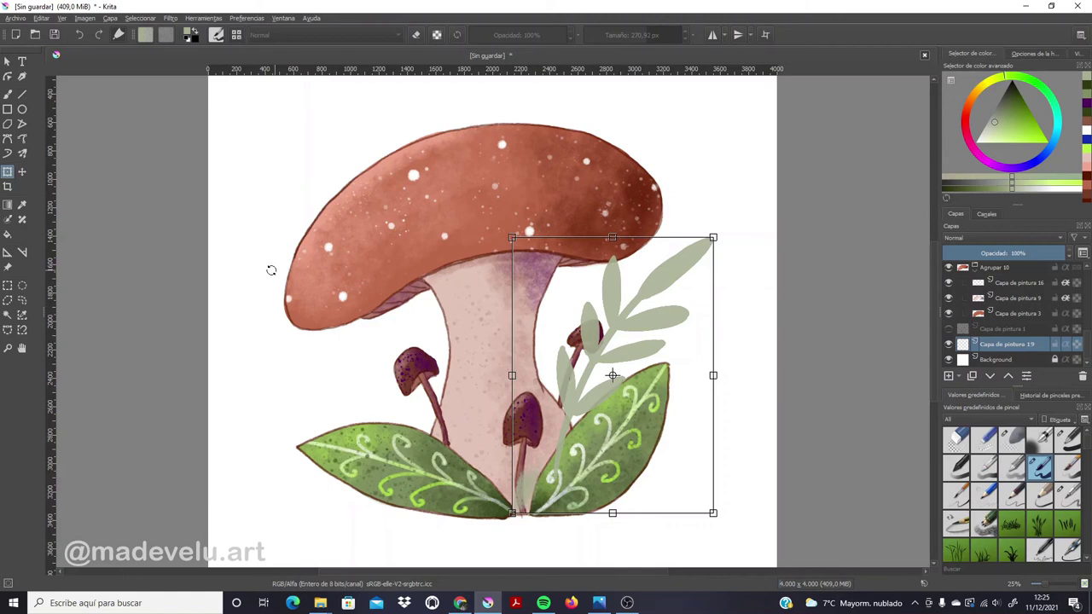
pyautogui.press('Return')
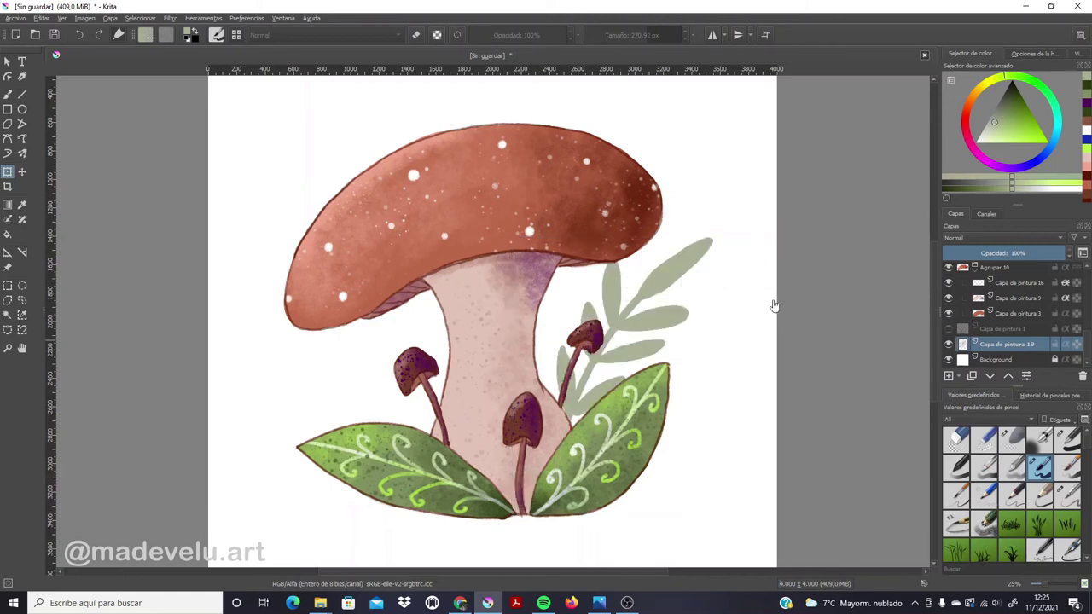
pyautogui.click(8, 93)
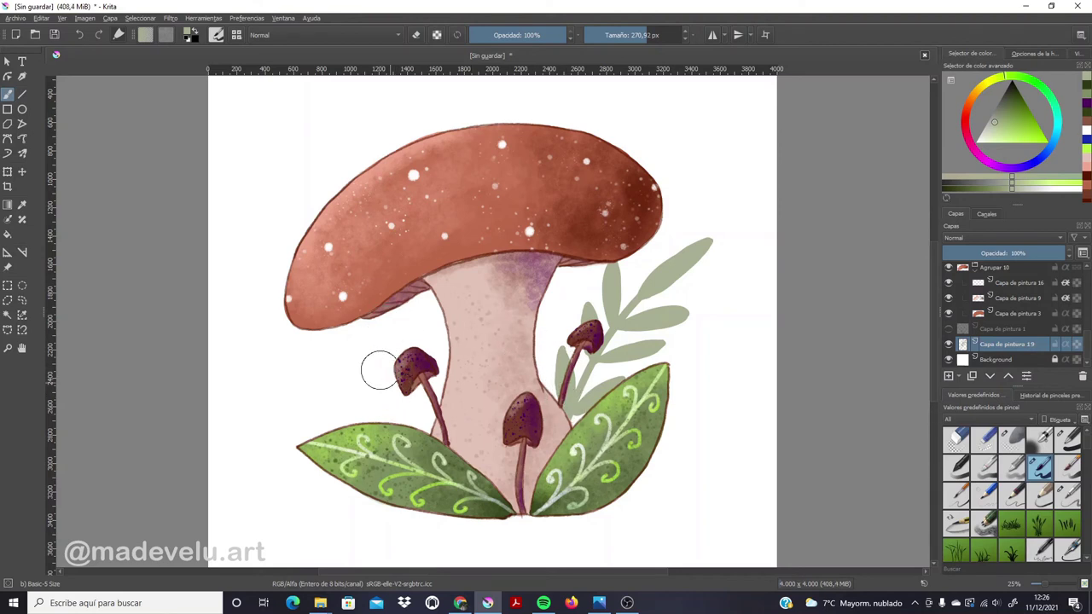
# Paint thin grey-green stems, side twigs and round buds behind the left small mushroom
pyautogui.moveTo(369, 351)
pyautogui.mouseDown()
pyautogui.moveTo(426, 431)
pyautogui.moveTo(417, 331)
pyautogui.moveTo(391, 332)
pyautogui.mouseUp()
pyautogui.moveTo(388, 374)
pyautogui.mouseDown()
pyautogui.moveTo(339, 348)
pyautogui.moveTo(371, 336)
pyautogui.mouseUp()
pyautogui.click(341, 351)
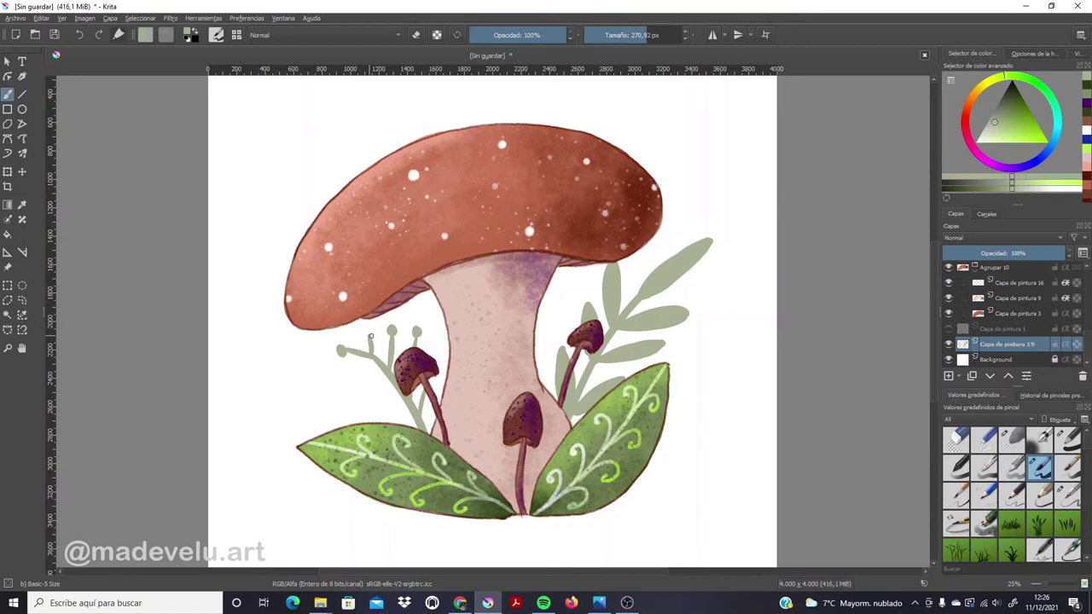
pyautogui.click(369, 336)
pyautogui.moveTo(374, 370); pyautogui.dragTo(355, 374)
pyautogui.click(353, 372)
pyautogui.click(369, 391)
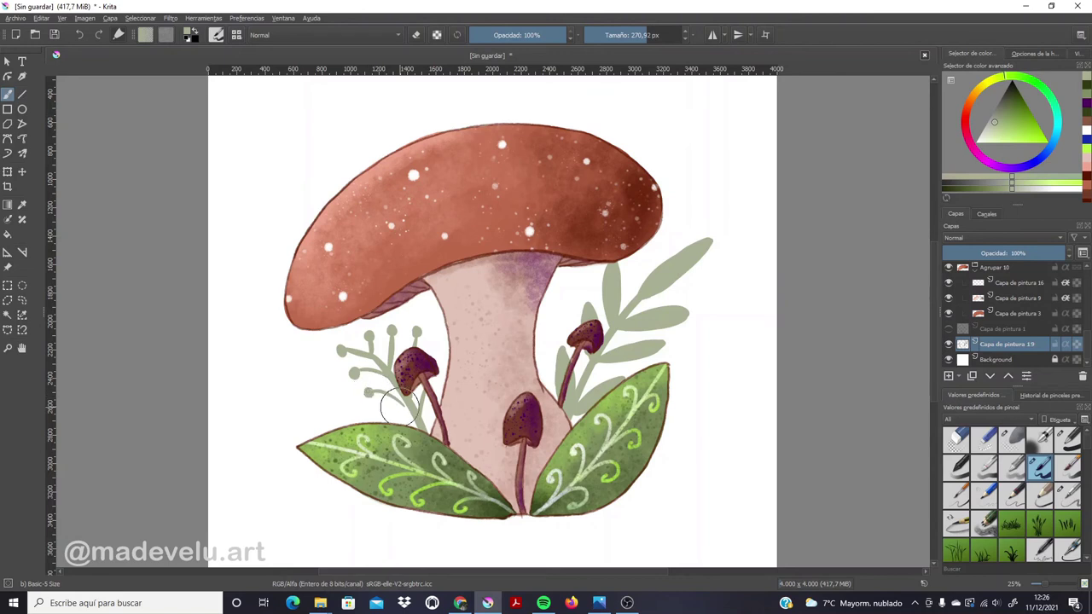
pyautogui.moveTo(400, 401); pyautogui.dragTo(371, 395)
pyautogui.moveTo(422, 405); pyautogui.dragTo(371, 400)
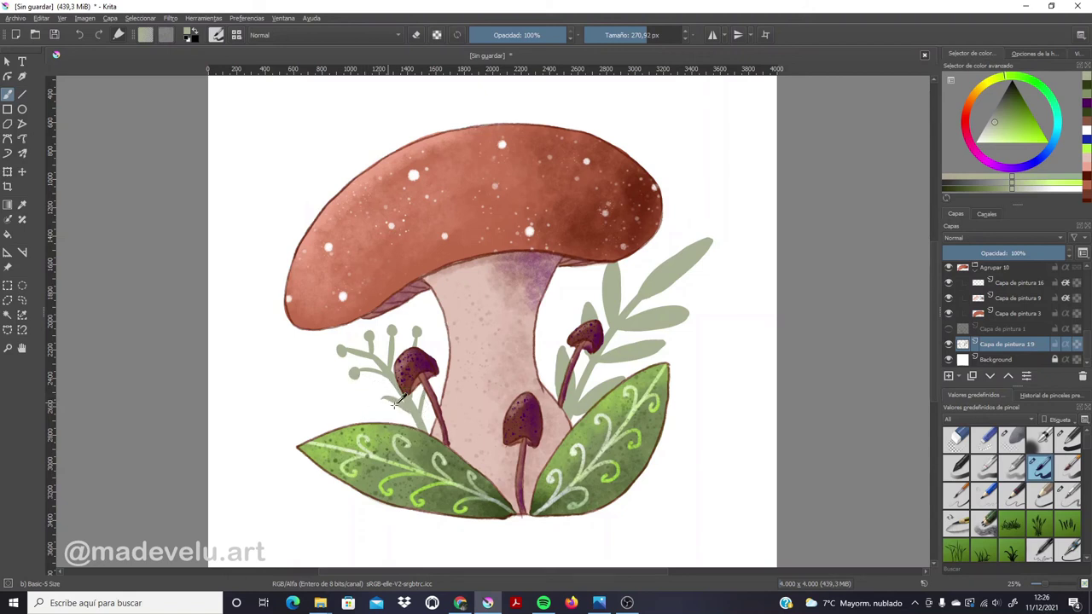
pyautogui.moveTo(373, 397); pyautogui.dragTo(412, 413)
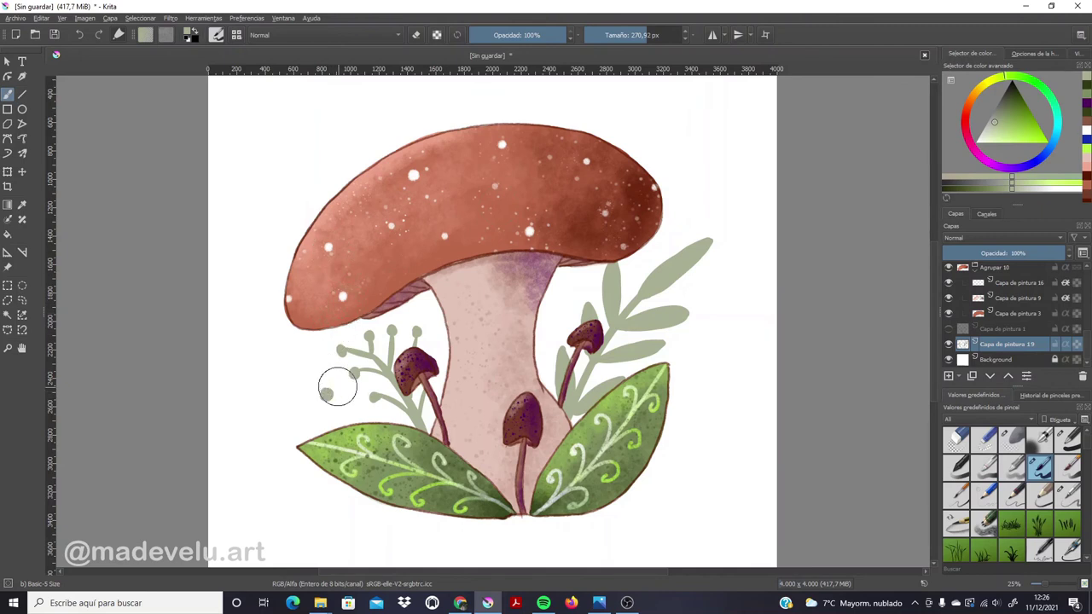
# Dab small grey-green dots around the sprigs, right mushroom and both leaves, then choose white
pyautogui.click(316, 396)
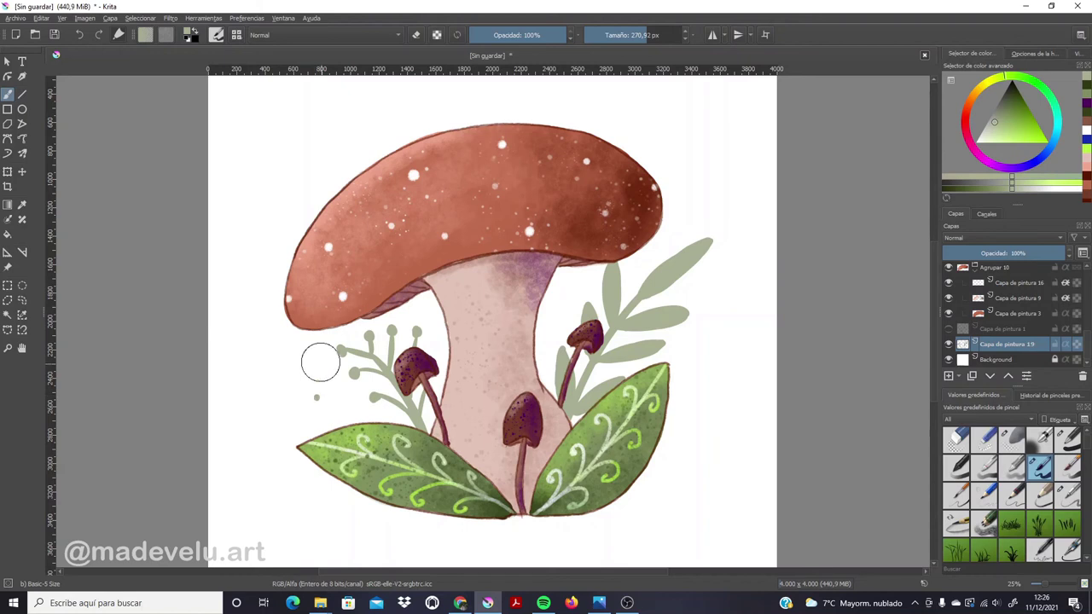
pyautogui.click(576, 287)
pyautogui.click(559, 328)
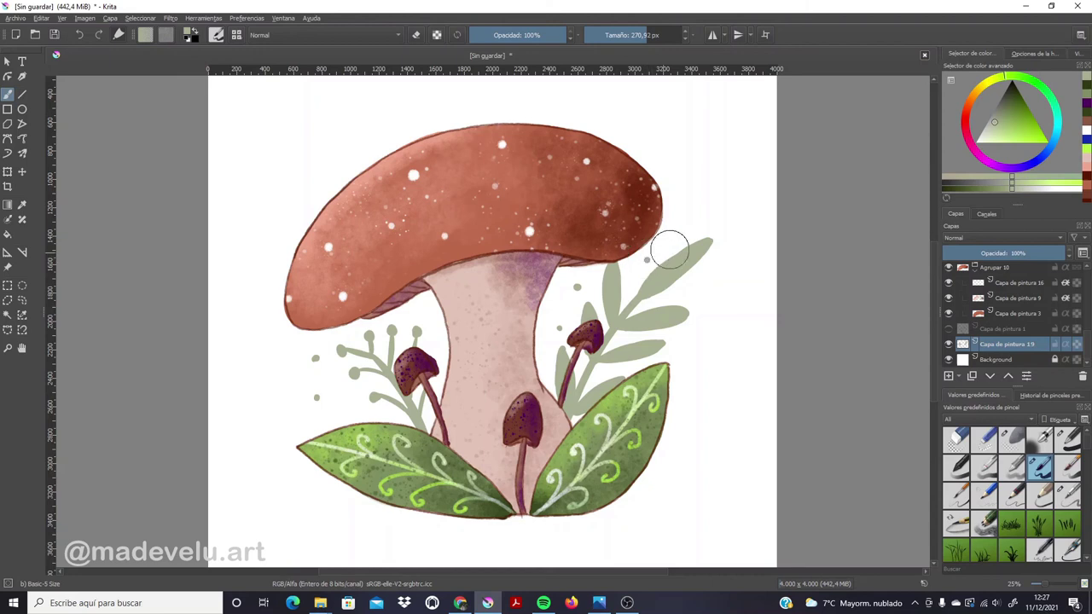
pyautogui.click(677, 224)
pyautogui.click(680, 294)
pyautogui.click(681, 295)
pyautogui.click(351, 410)
pyautogui.click(308, 416)
pyautogui.click(1015, 96)
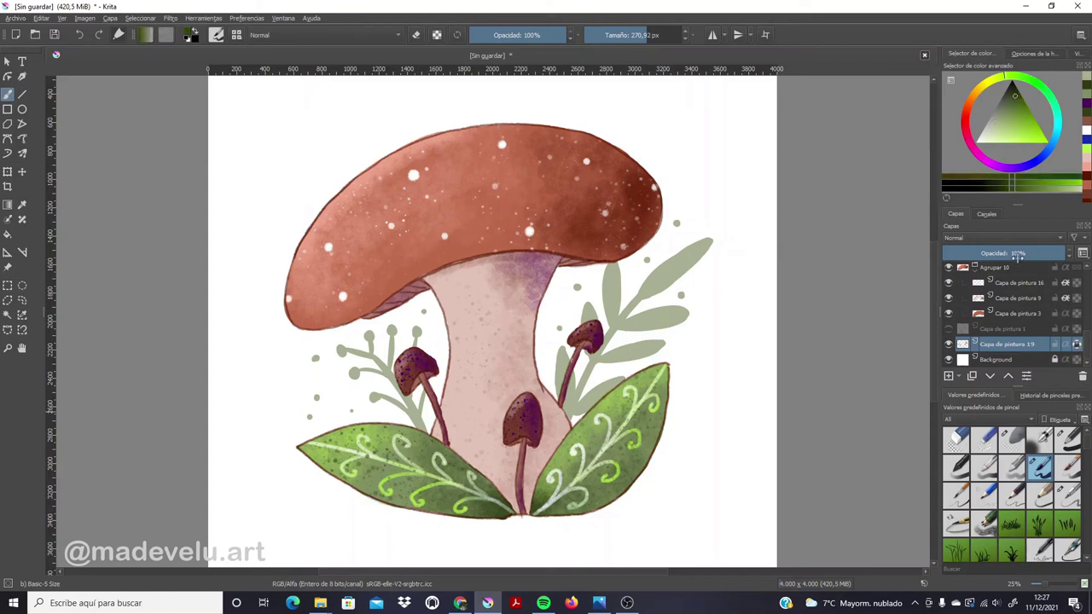
# Switch to the XZHA - Hairy Small brush, test a stroke, and sample dark green from a leaf
pyautogui.moveTo(1087, 452); pyautogui.dragTo(1086, 559)
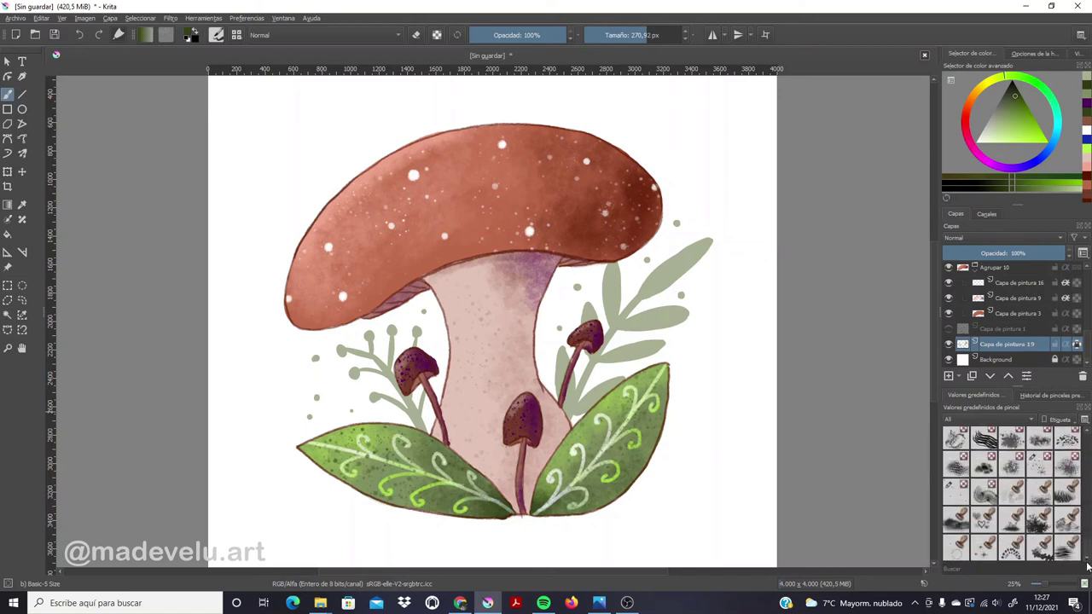
pyautogui.scroll(5, 996, 536)
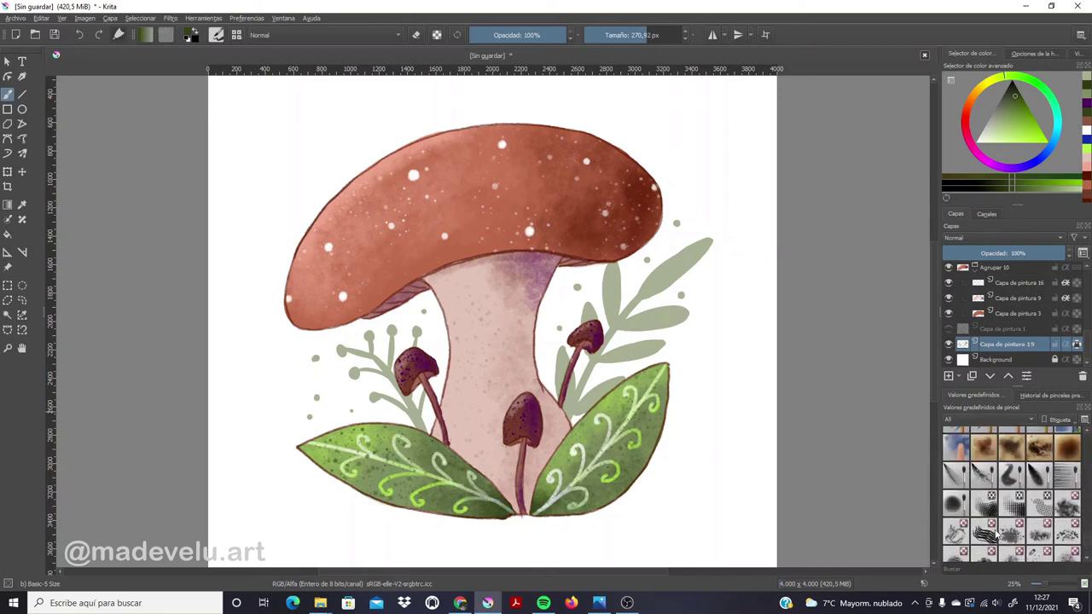
pyautogui.click(955, 478)
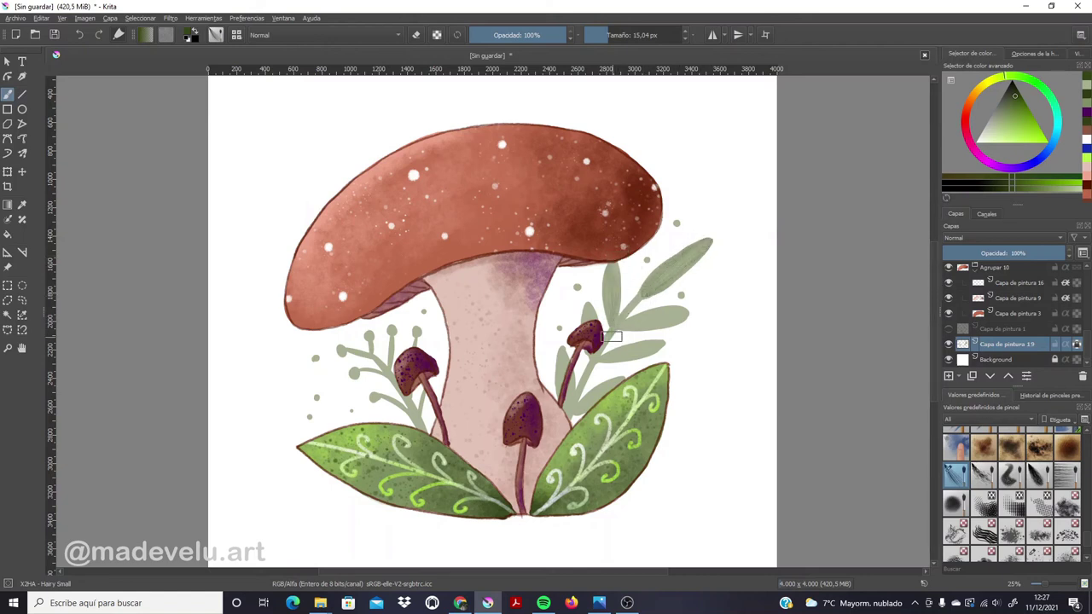
pyautogui.moveTo(590, 355); pyautogui.dragTo(563, 403)
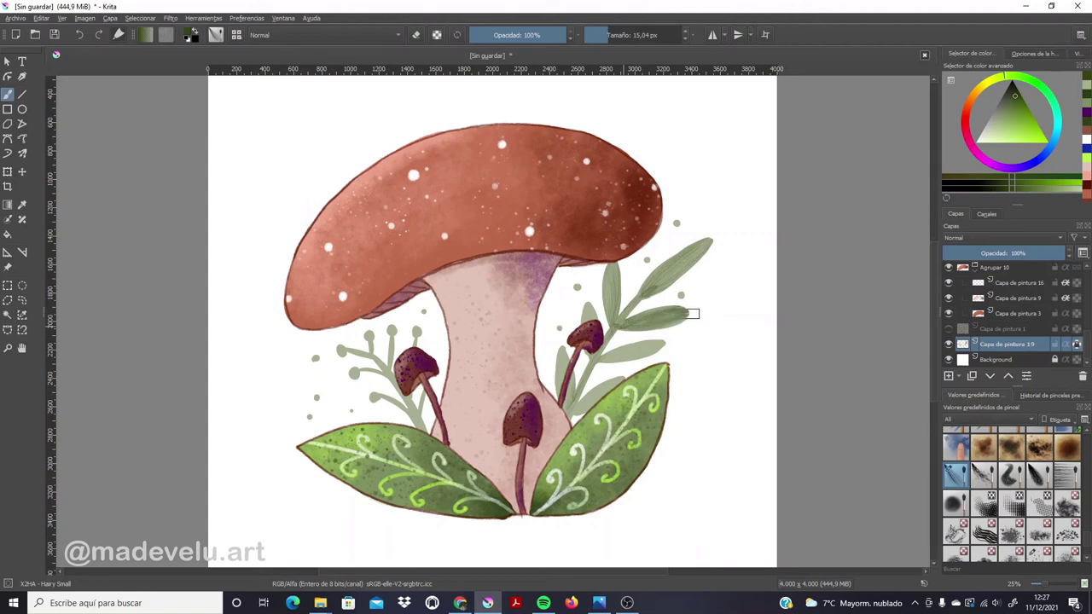
pyautogui.hotkey('ctrl', 'z')
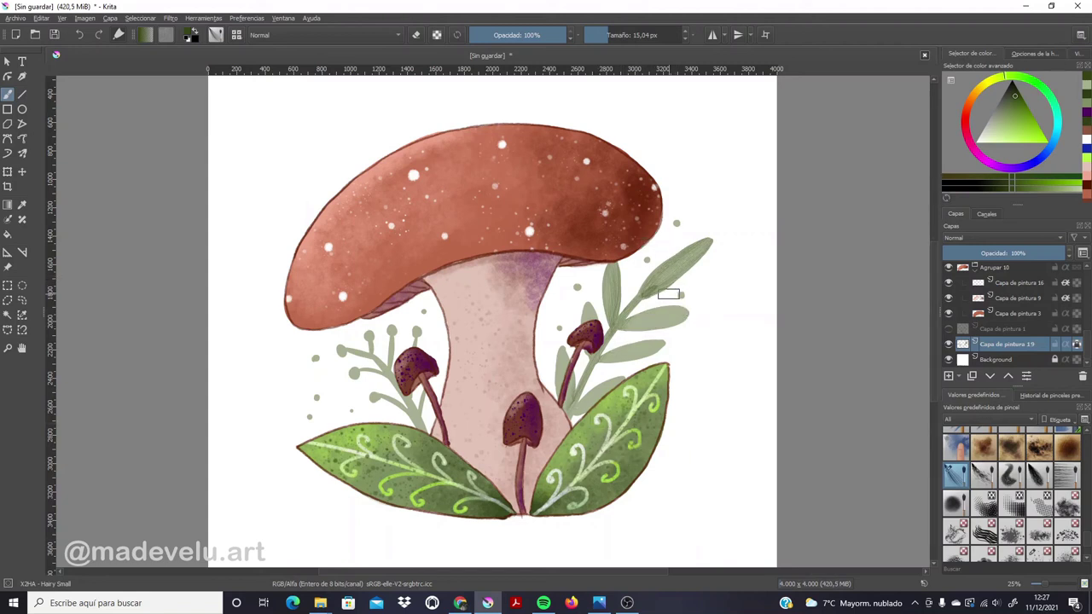
pyautogui.keyDown('ctrl'); pyautogui.click(679, 273); pyautogui.keyUp('ctrl')
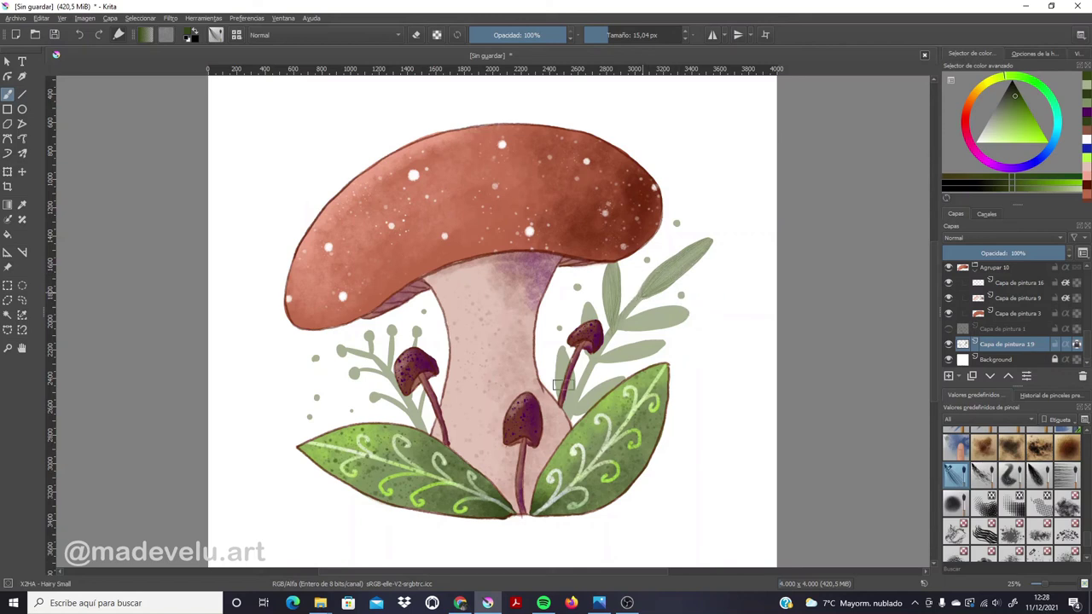
# Try dark green strokes on the stem and right sprig, then paint a small leaf on the left sprig
pyautogui.moveTo(636, 297); pyautogui.dragTo(616, 327)
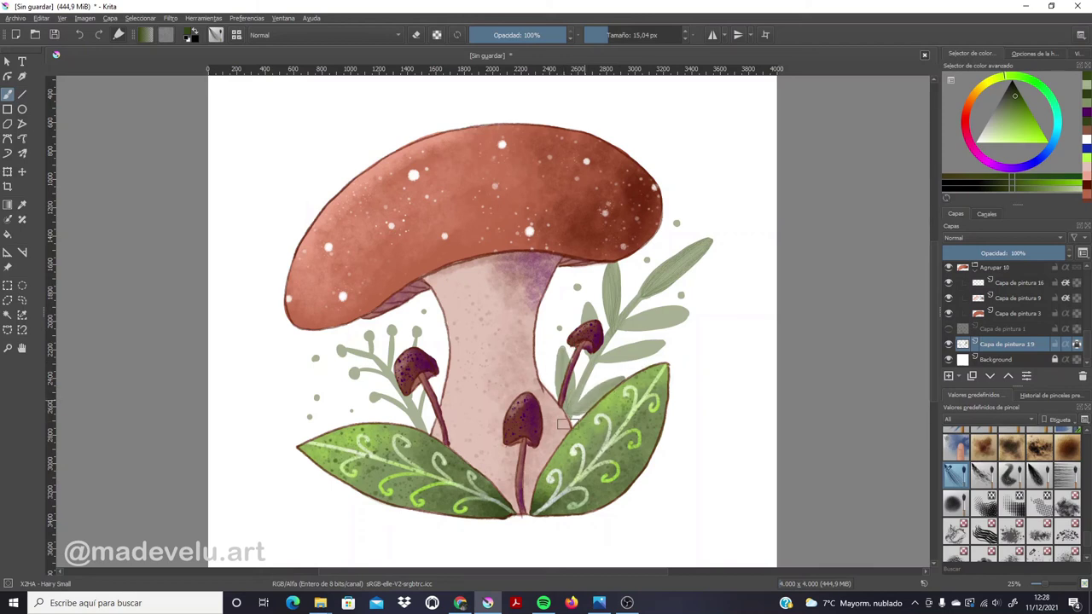
pyautogui.hotkey('ctrl', 'z')
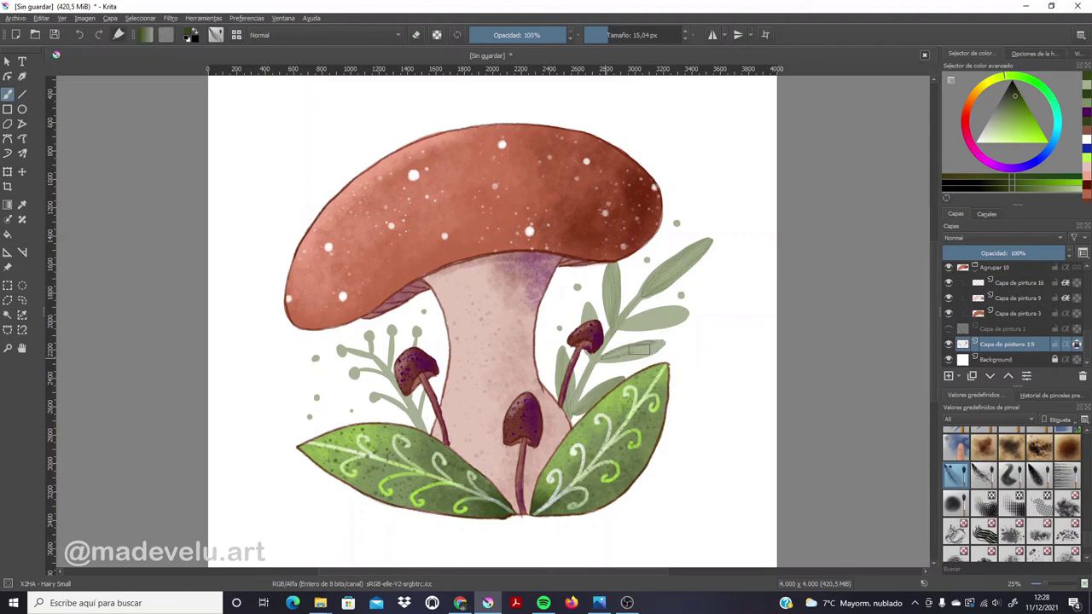
pyautogui.moveTo(595, 367); pyautogui.dragTo(674, 354)
pyautogui.hotkey('ctrl', 'z')
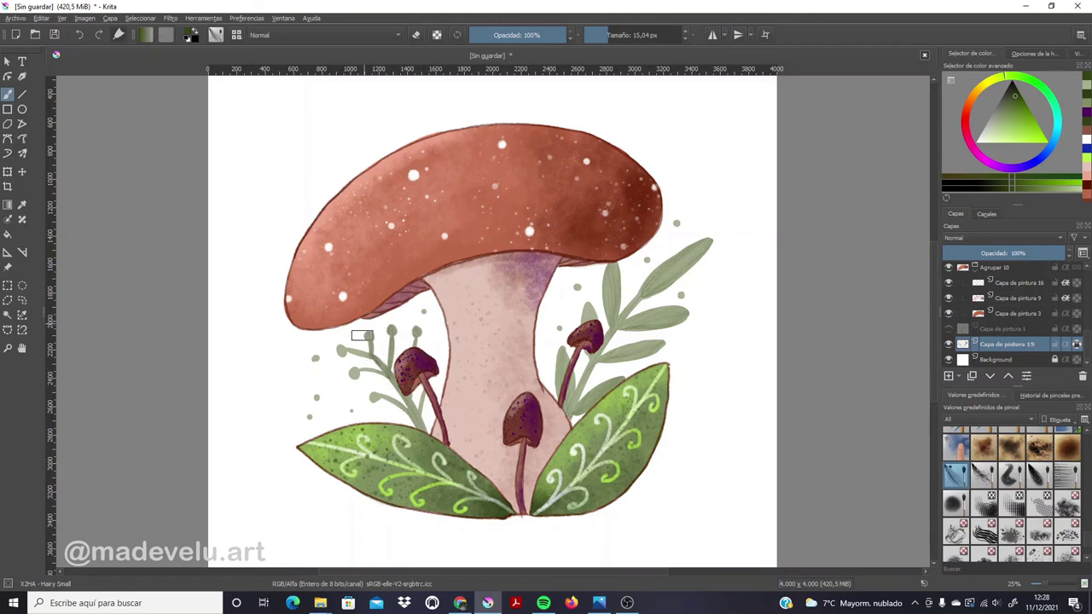
pyautogui.moveTo(376, 375); pyautogui.dragTo(353, 373)
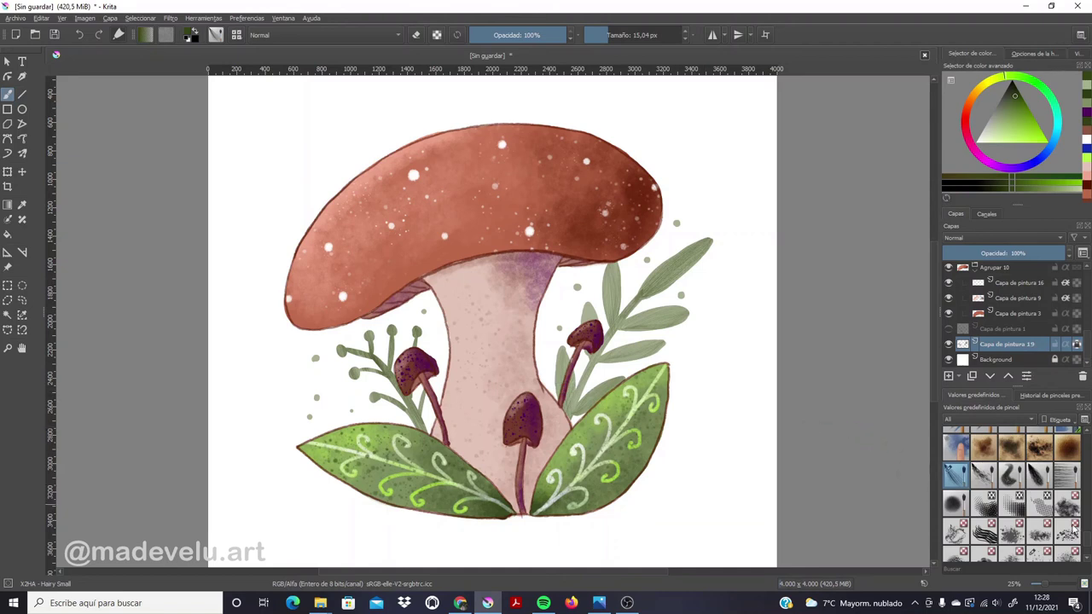
# Erase the stray dot left of the sprig with Eraser Soft at about 120 px, returning to Basic-5 Size
pyautogui.click(1041, 534)
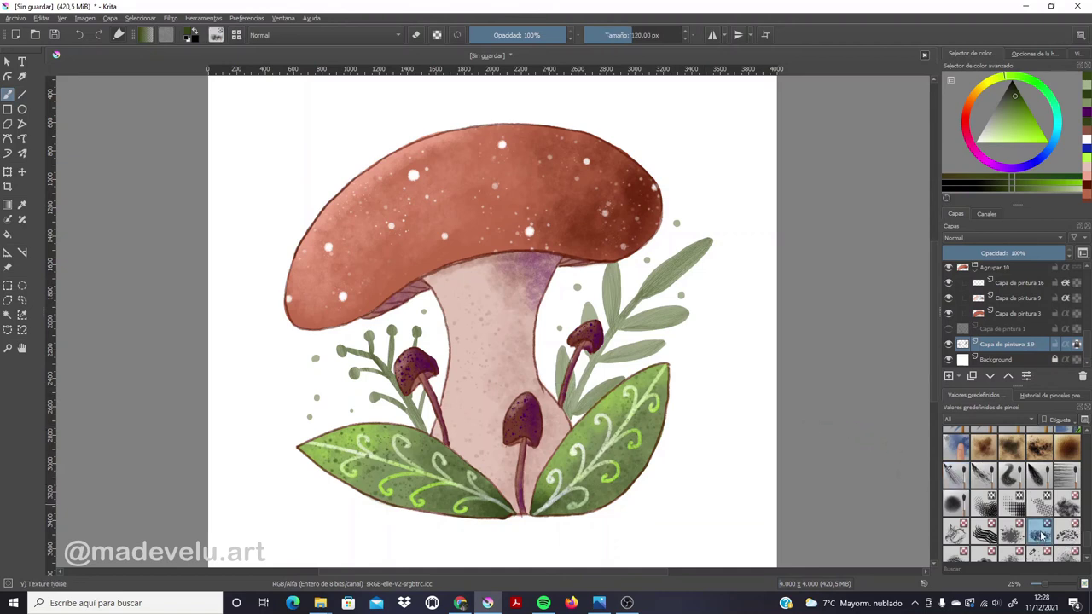
pyautogui.click(649, 35)
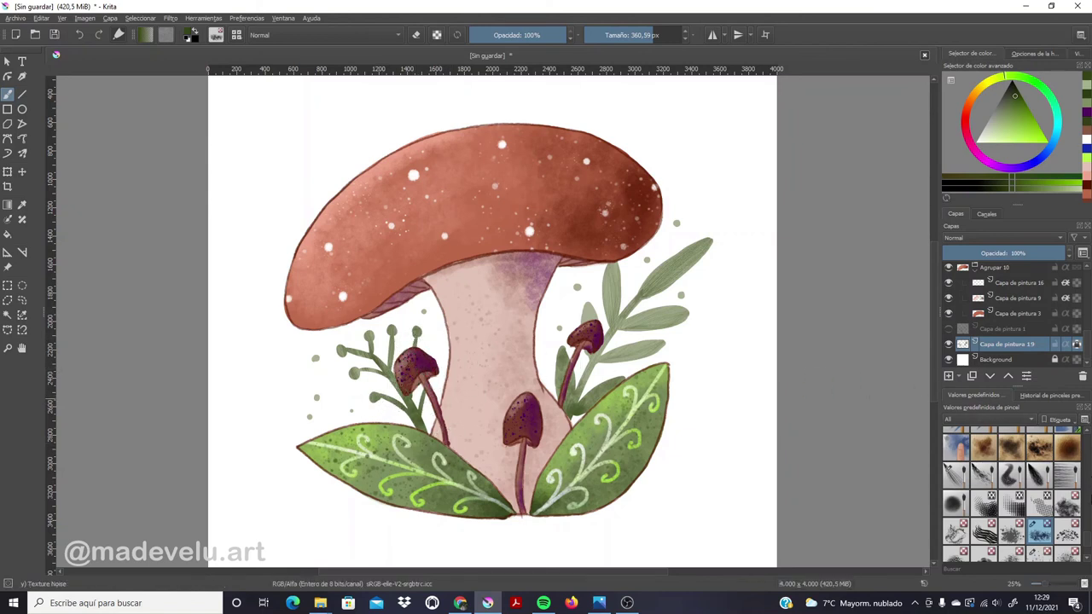
pyautogui.moveTo(1086, 542); pyautogui.dragTo(1087, 451)
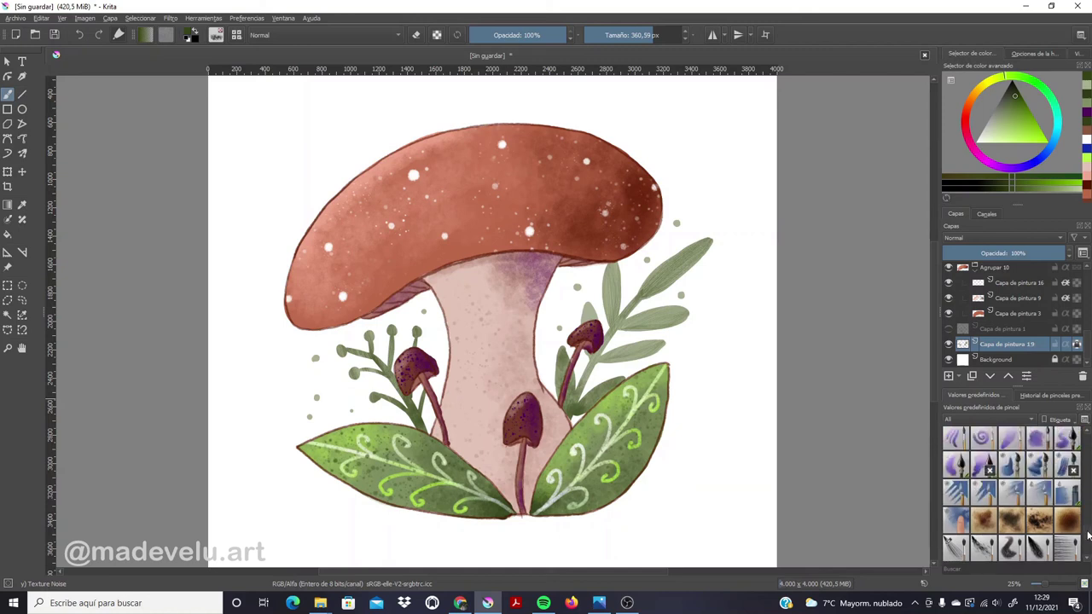
pyautogui.scroll(3, 1089, 459)
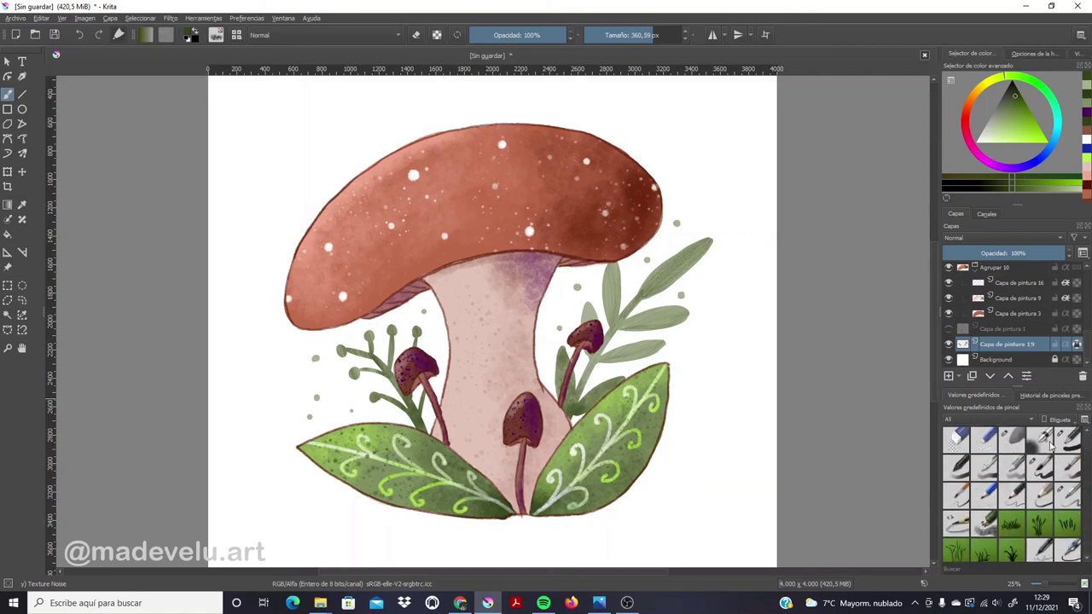
pyautogui.click(1012, 439)
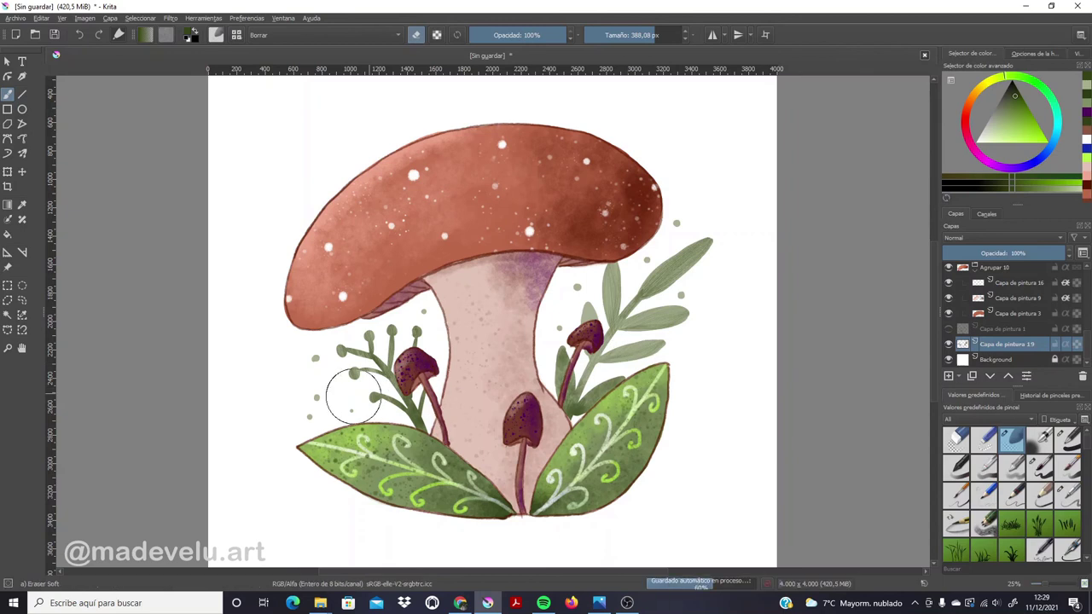
pyautogui.click(627, 37)
pyautogui.click(311, 357)
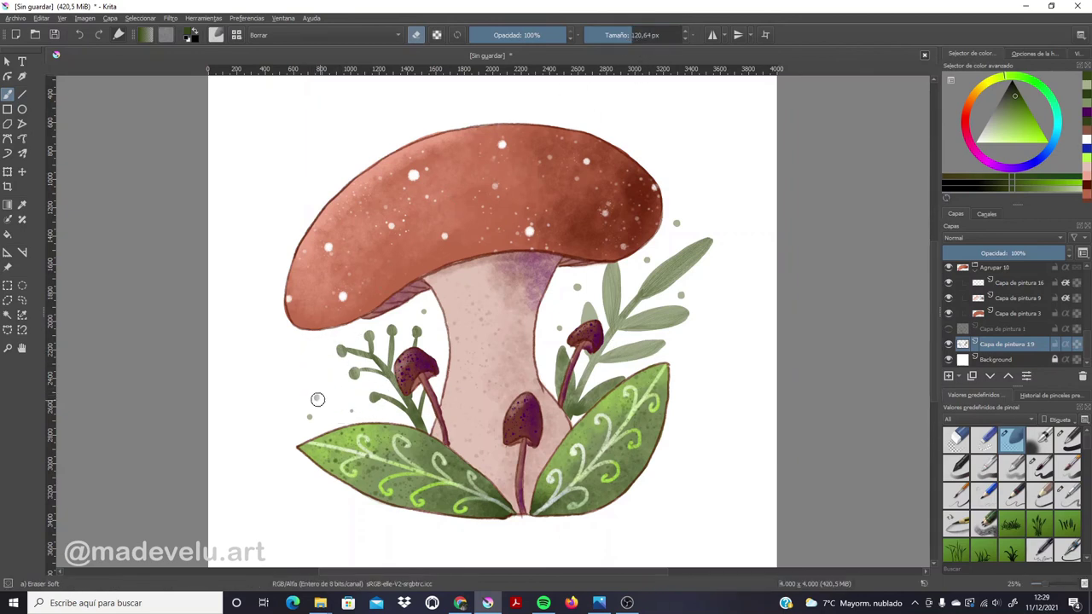
pyautogui.moveTo(1088, 345)
pyautogui.mouseDown()
pyautogui.moveTo(1087, 272)
pyautogui.moveTo(1088, 364)
pyautogui.mouseUp()
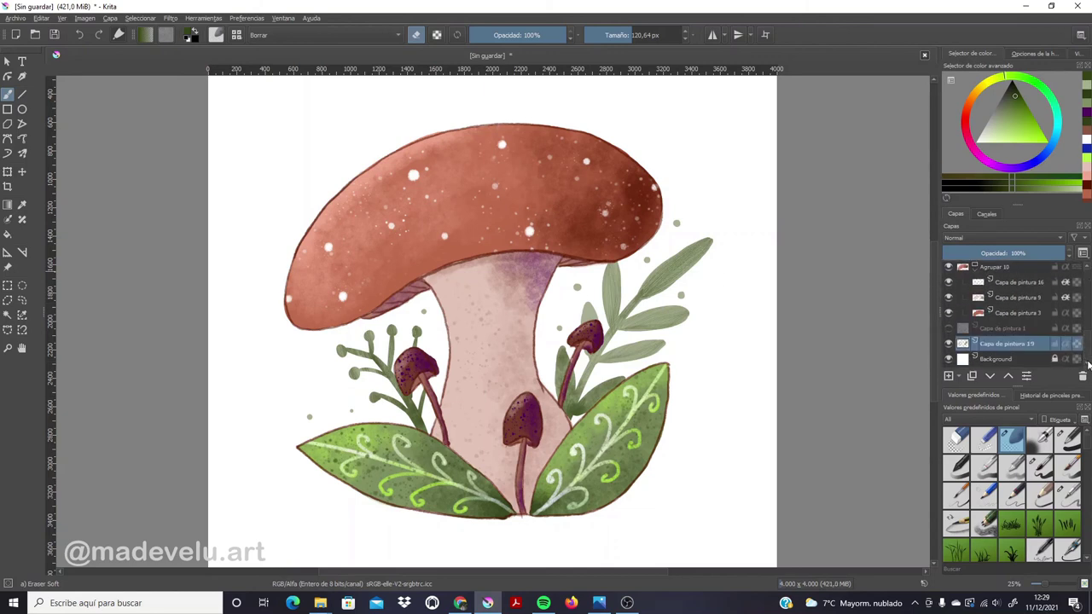
pyautogui.click(1036, 474)
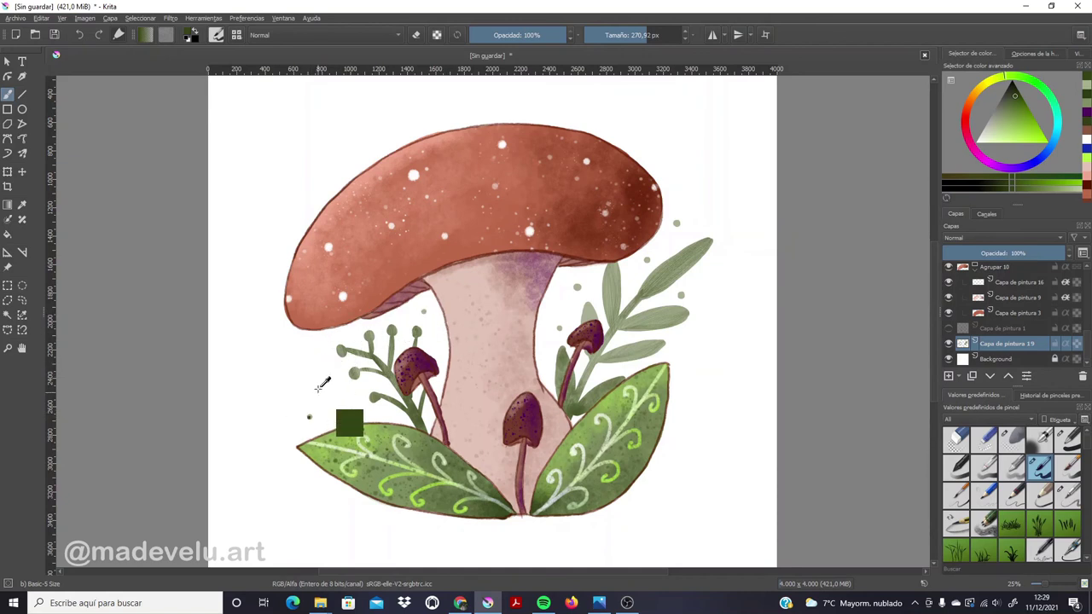
# Dab a small dark green dot left of the left sprig with the Basic-5 Size brush
pyautogui.click(316, 366)
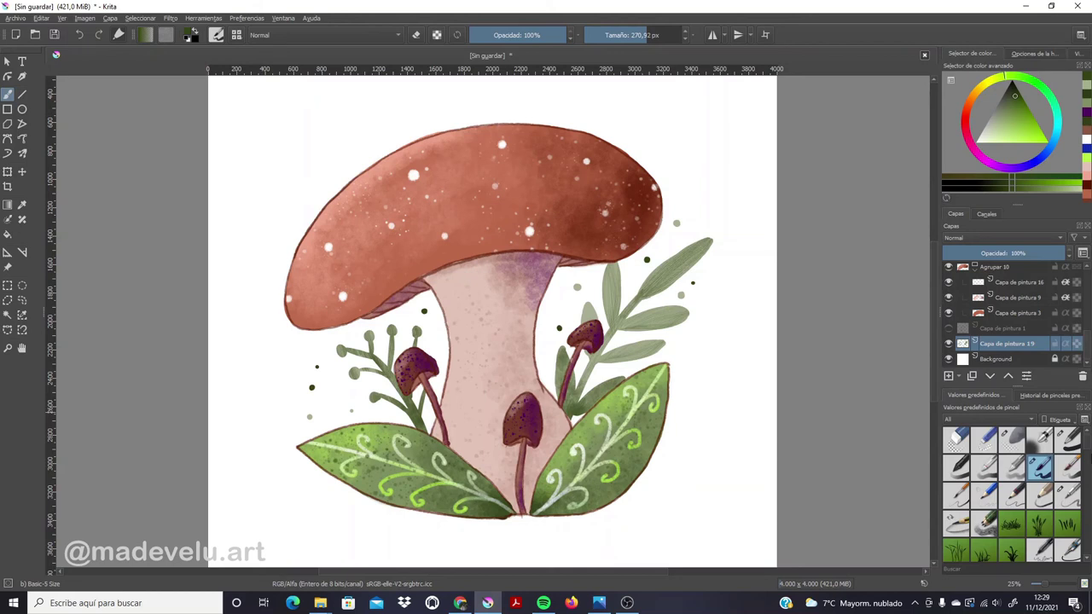
pyautogui.moveTo(1088, 439); pyautogui.dragTo(1084, 539)
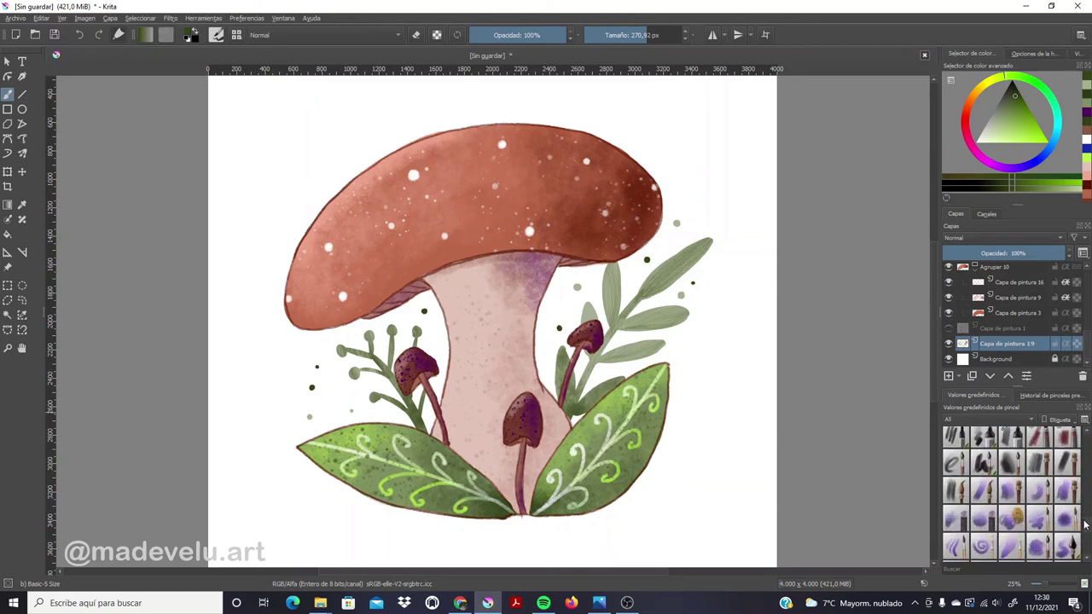
# Pick the Stains Sharp brush and toggle the sage-leaf branches layer to check it
pyautogui.moveTo(1085, 539); pyautogui.dragTo(1087, 534)
pyautogui.click(1038, 508)
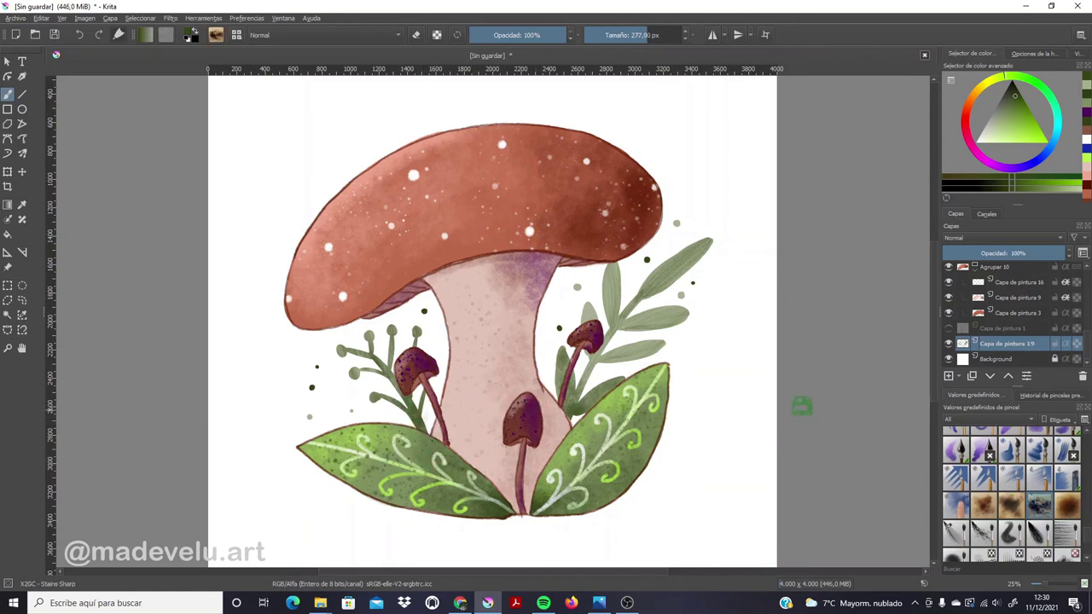
pyautogui.click(948, 344)
pyautogui.click(948, 344)
# Set up the X2AG Charcoal Hard brush with a larger size and nearly full opacity
pyautogui.scroll(3, 1090, 539)
pyautogui.scroll(3, 1089, 533)
pyautogui.scroll(3, 1089, 529)
pyautogui.scroll(3, 1089, 524)
pyautogui.scroll(1, 1090, 524)
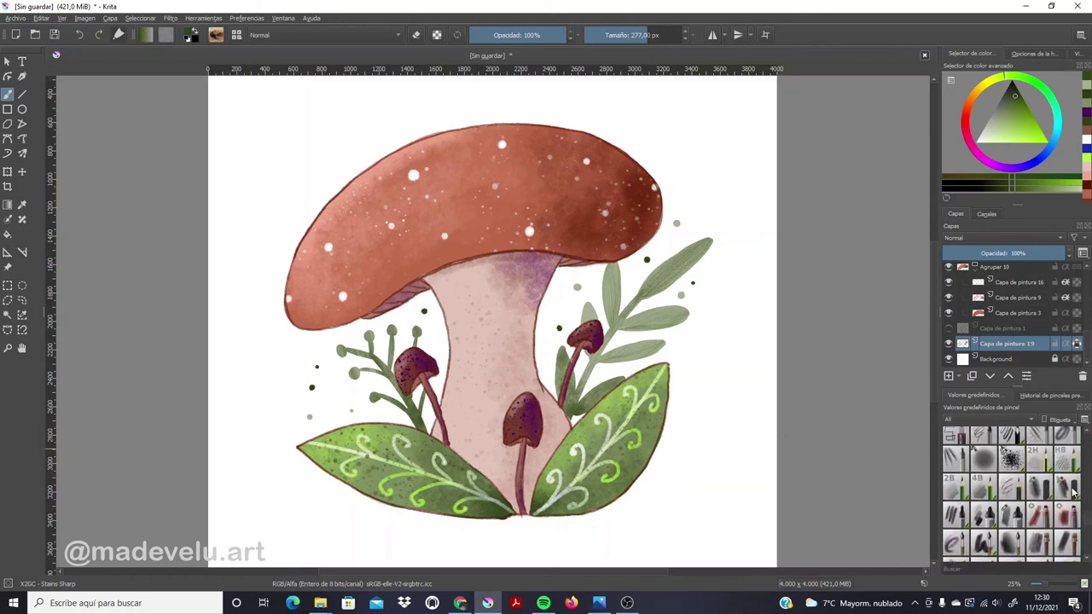
pyautogui.click(1066, 486)
pyautogui.click(655, 33)
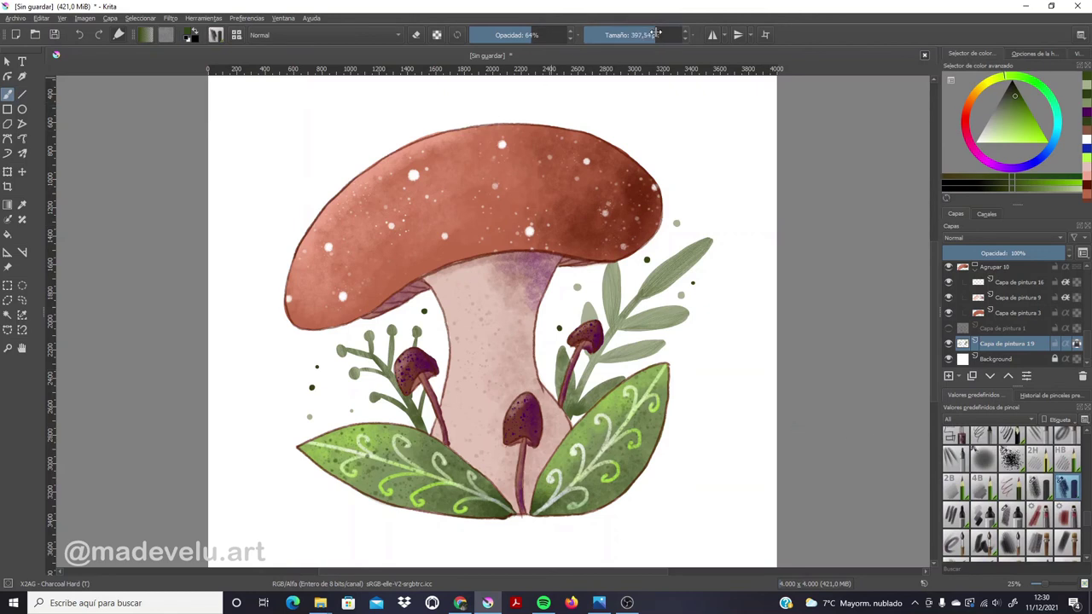
pyautogui.click(565, 36)
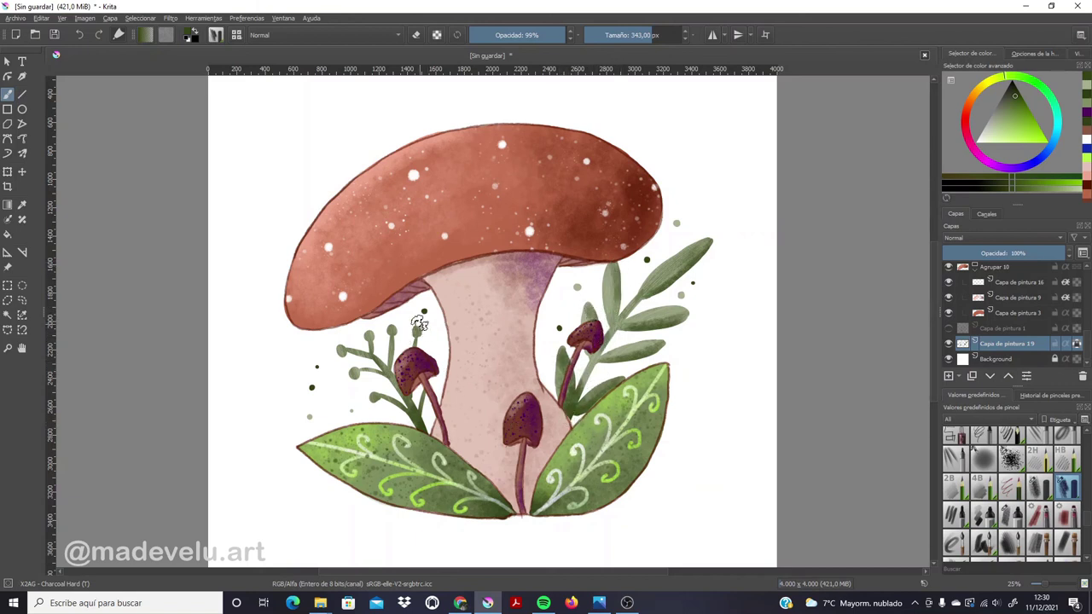
# Define the small left mushroom's cap with a charcoal stroke and switch the colour to dark blue
pyautogui.moveTo(415, 372); pyautogui.dragTo(399, 353)
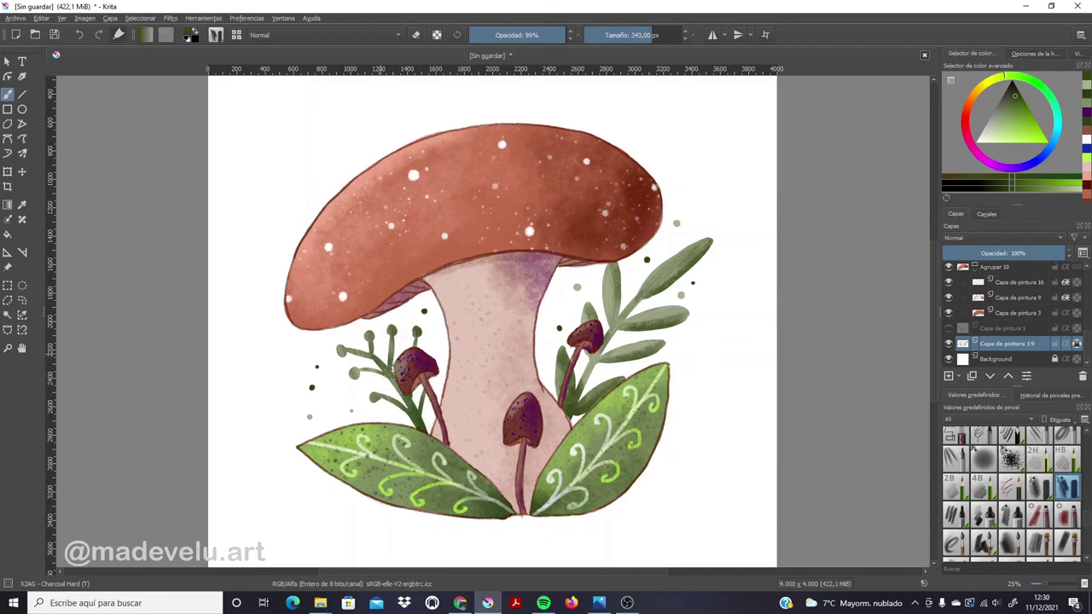
pyautogui.click(1037, 162)
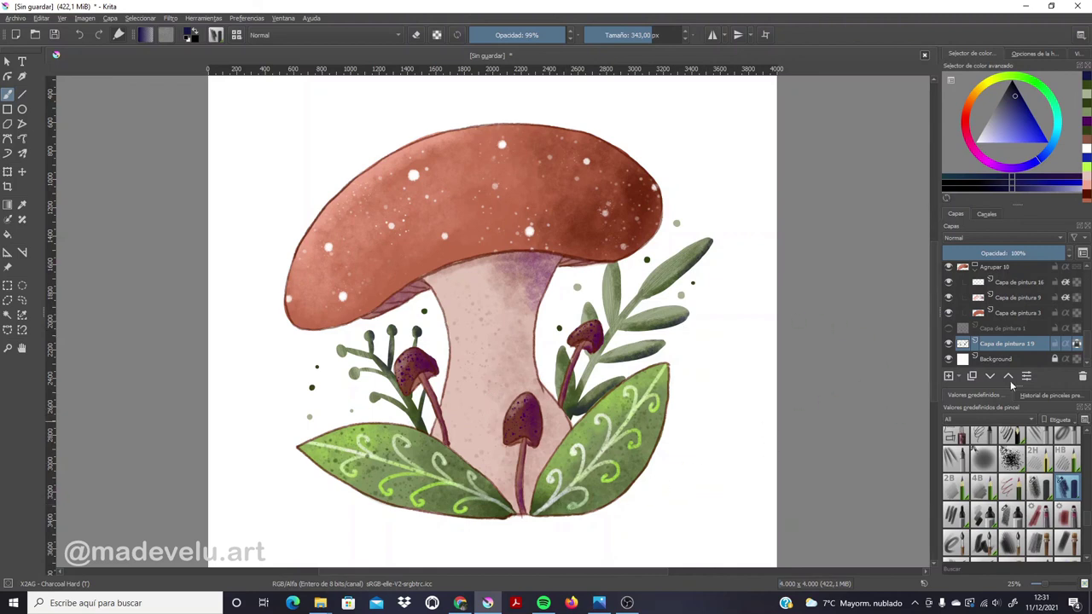
pyautogui.moveTo(1086, 340); pyautogui.dragTo(1089, 309)
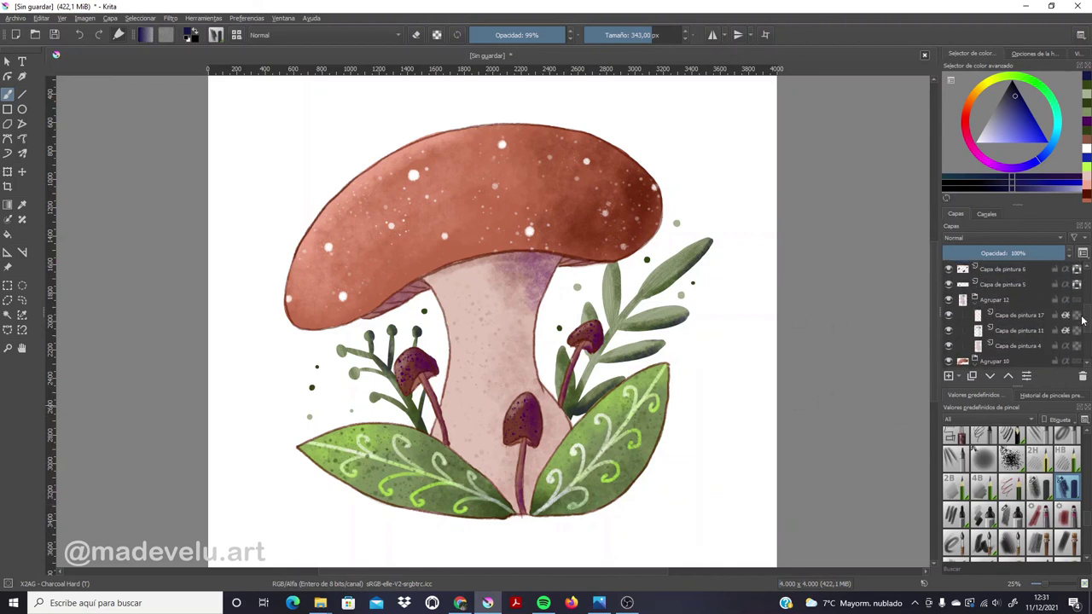
# Add a new paint layer above Capa de pintura 13, the big leaves layer
pyautogui.scroll(3, 1046, 330)
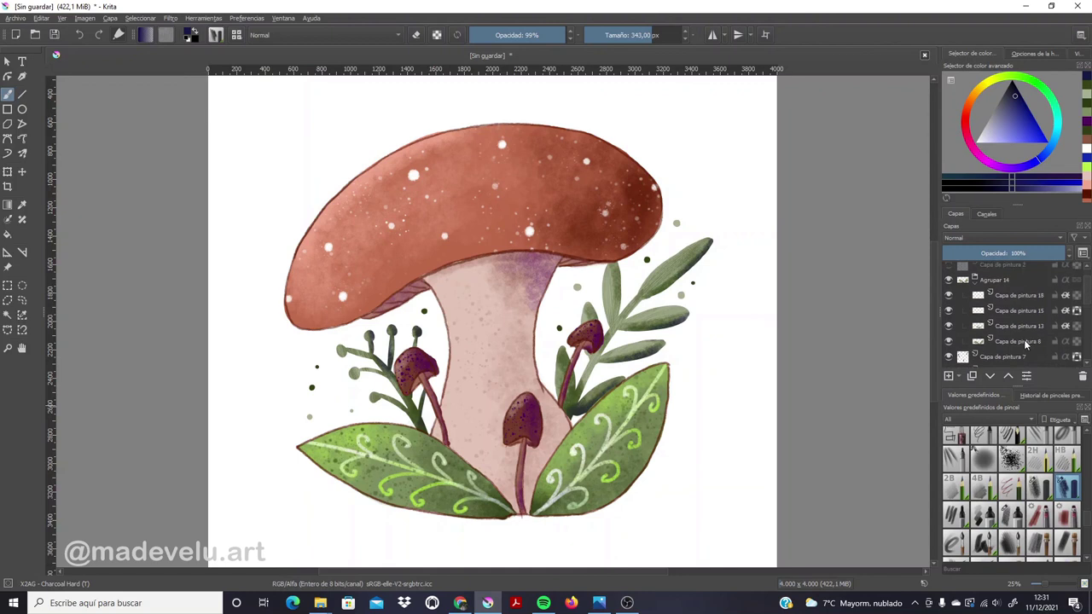
pyautogui.click(1018, 325)
pyautogui.click(948, 327)
pyautogui.click(949, 327)
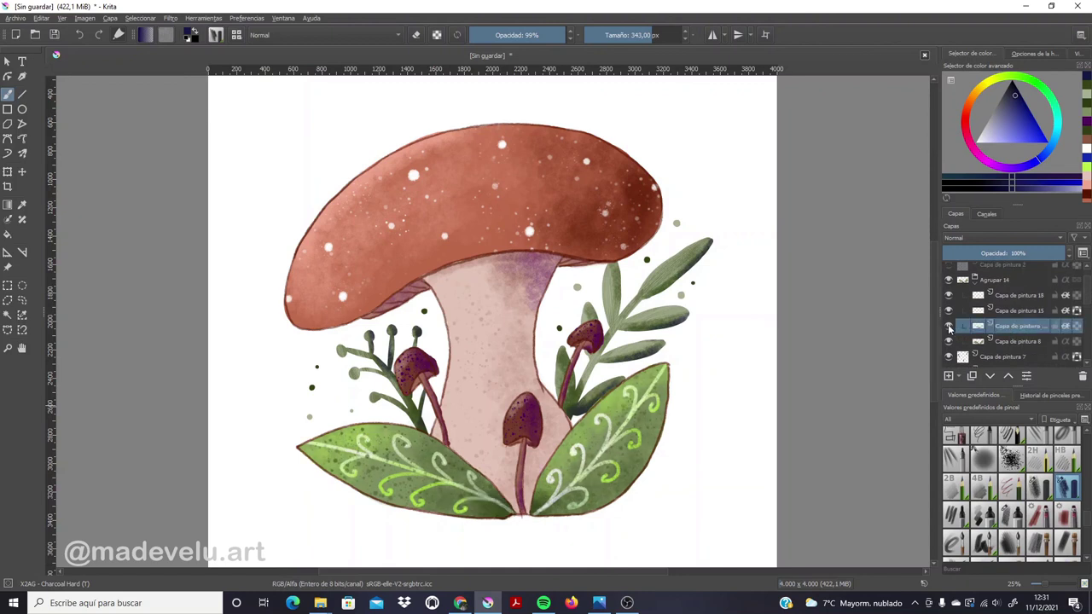
pyautogui.click(949, 376)
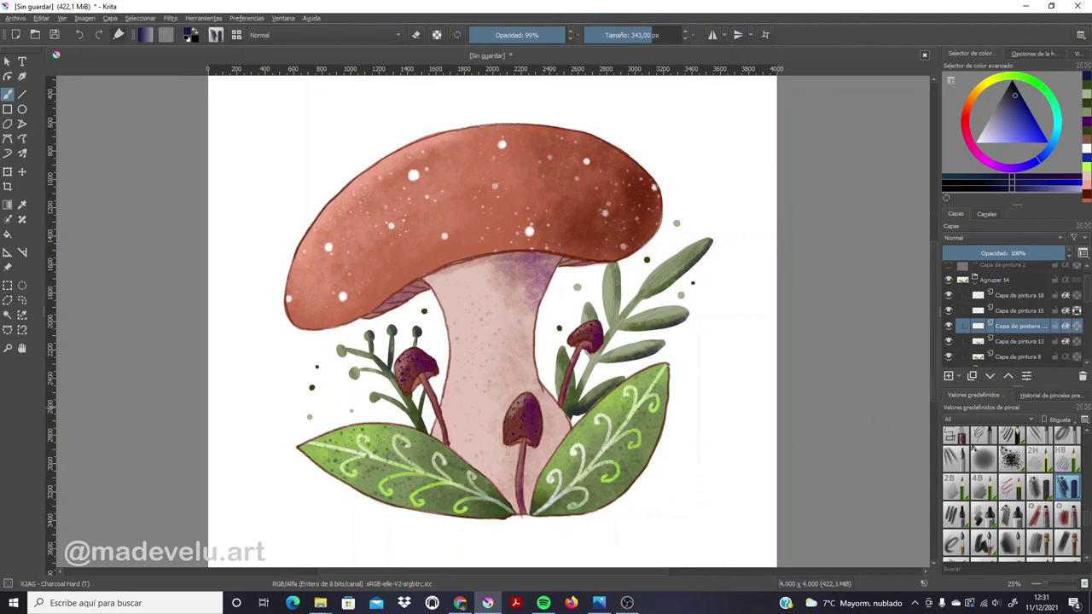
# Shade the leaf base and both big leaves' lower edges in dark blue
pyautogui.moveTo(523, 512); pyautogui.dragTo(671, 436)
pyautogui.moveTo(507, 517); pyautogui.dragTo(353, 495)
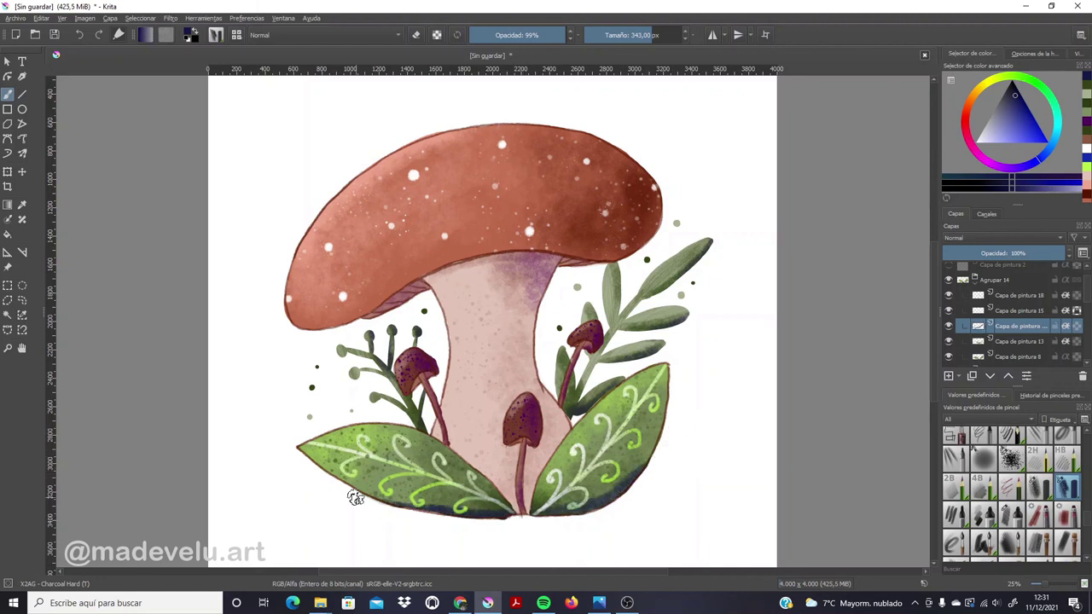
pyautogui.moveTo(555, 526); pyautogui.dragTo(674, 365)
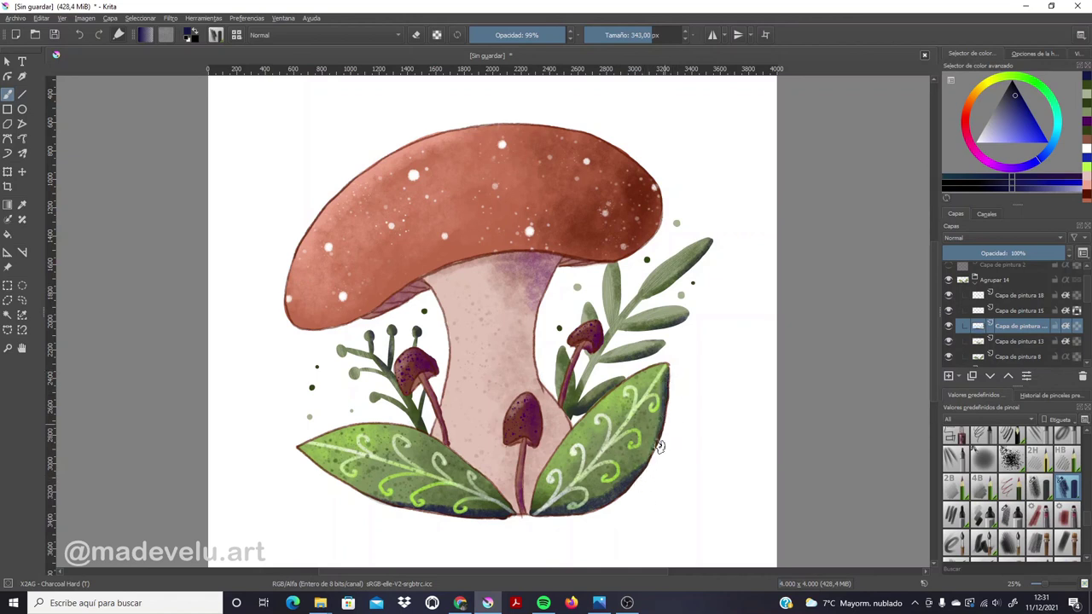
pyautogui.moveTo(674, 358); pyautogui.dragTo(669, 388)
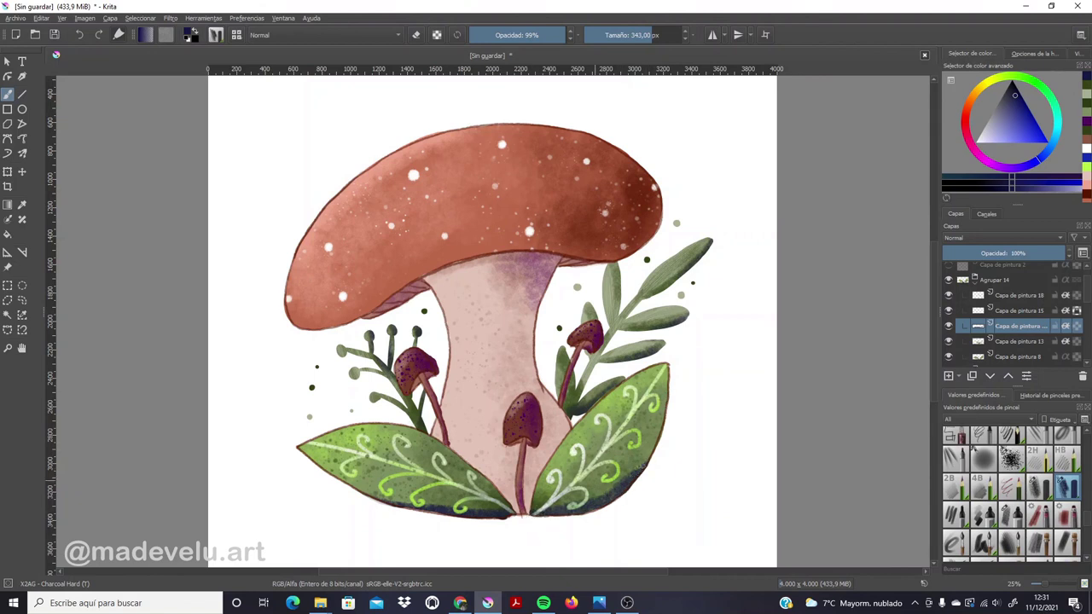
# Pick a bright yellow and test it on the left leaf's tip, undoing it
pyautogui.click(991, 85)
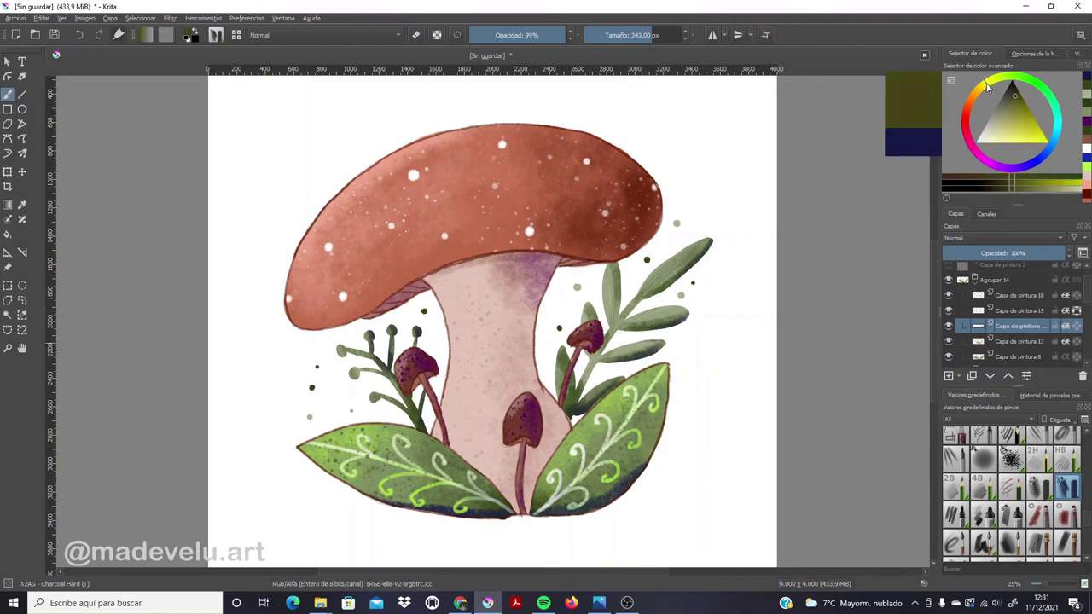
pyautogui.moveTo(1015, 96); pyautogui.dragTo(1050, 152)
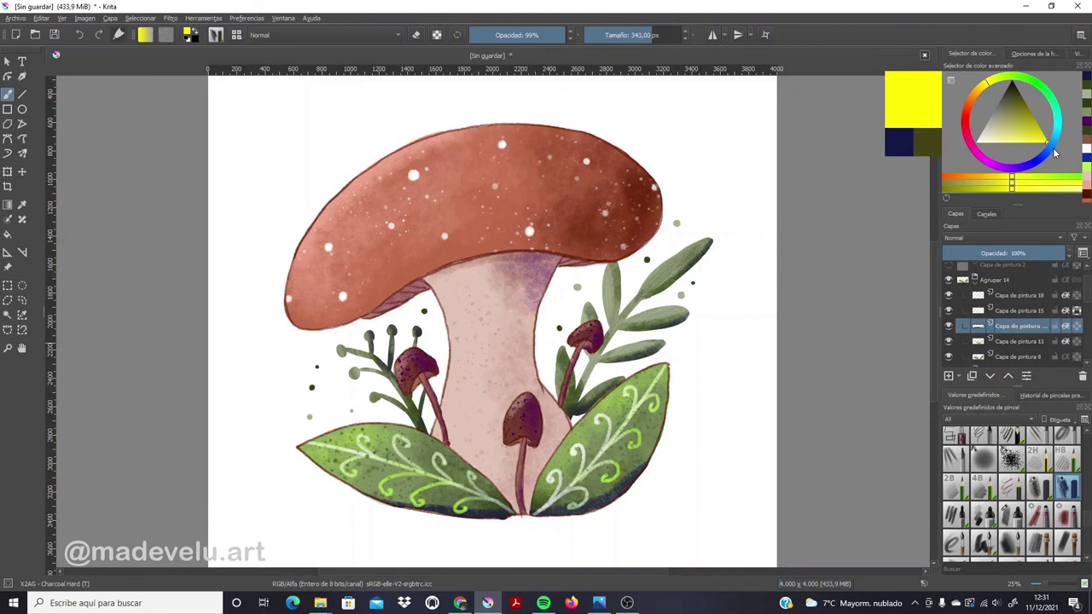
pyautogui.moveTo(307, 444); pyautogui.dragTo(337, 471)
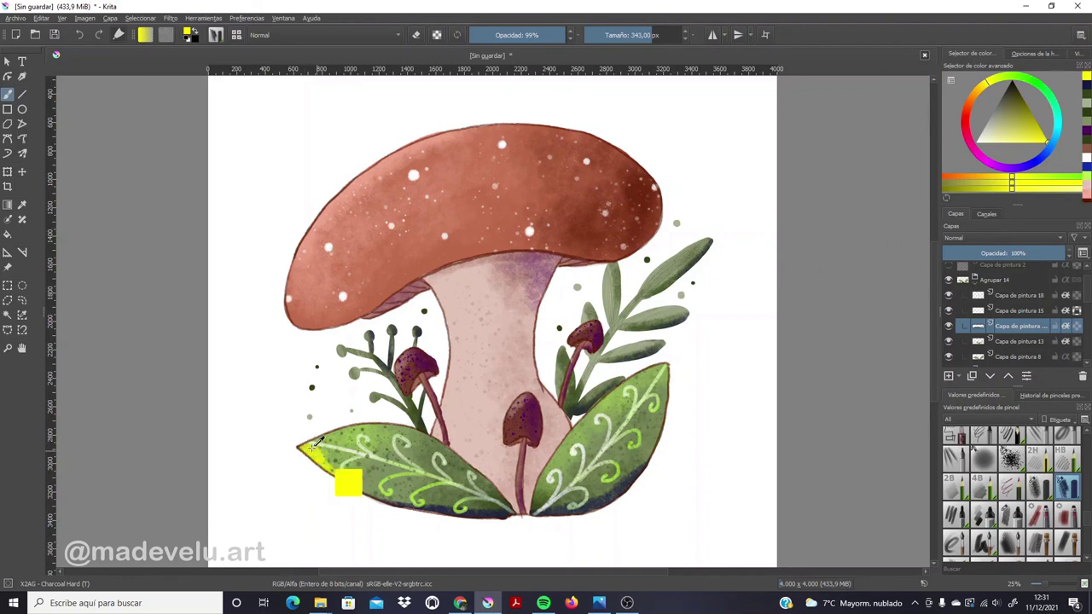
pyautogui.hotkey('ctrl', 'z')
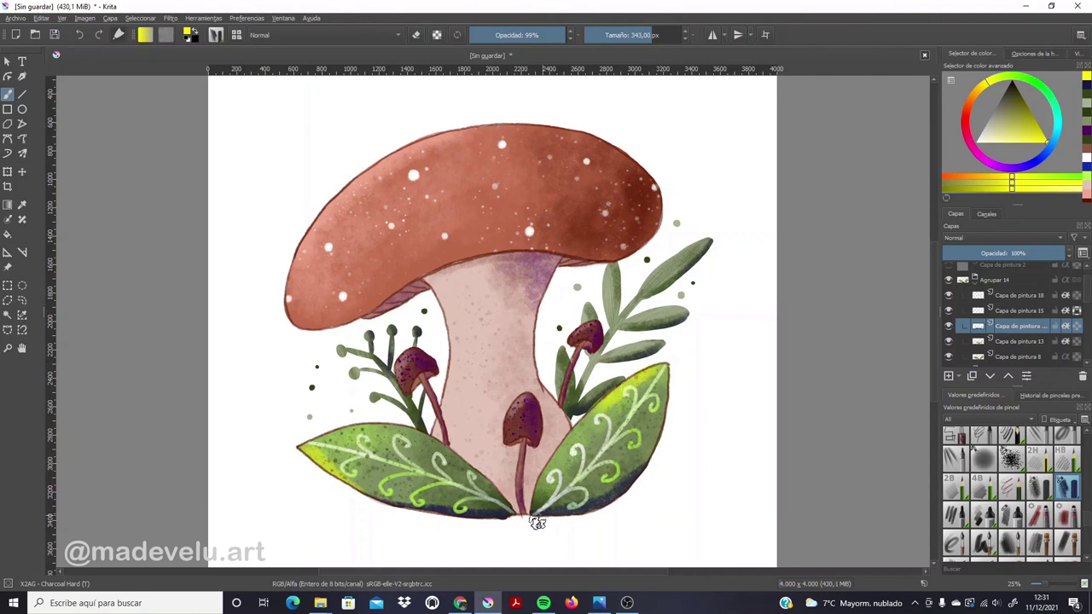
pyautogui.hotkey('ctrl', 'z')
# Highlight the right leaf's upper edge in yellow-green after trying an orange tint
pyautogui.moveTo(659, 362); pyautogui.dragTo(576, 452)
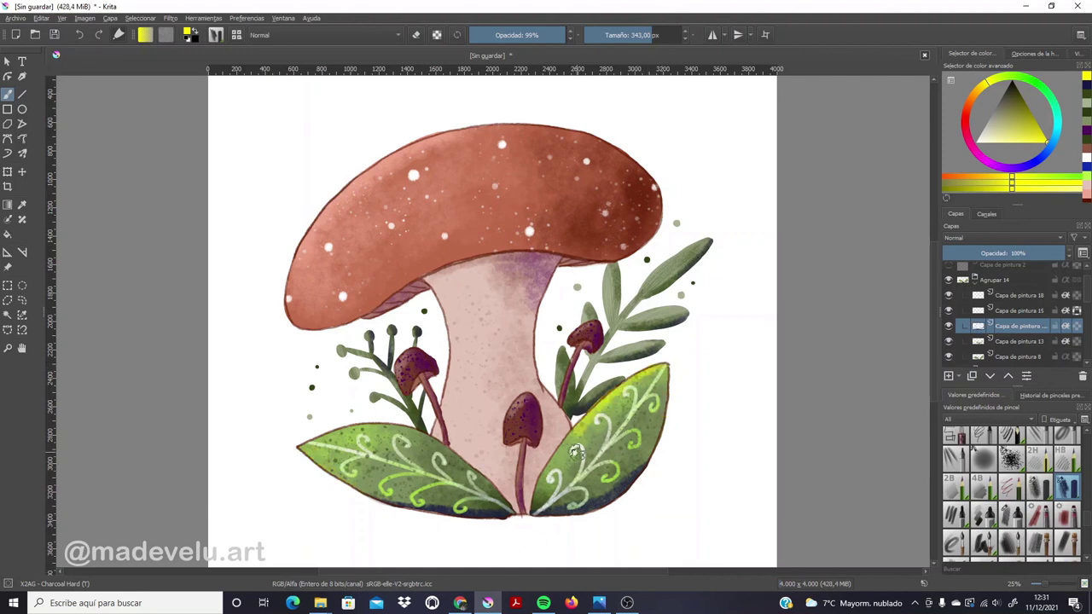
pyautogui.moveTo(651, 371); pyautogui.dragTo(555, 468)
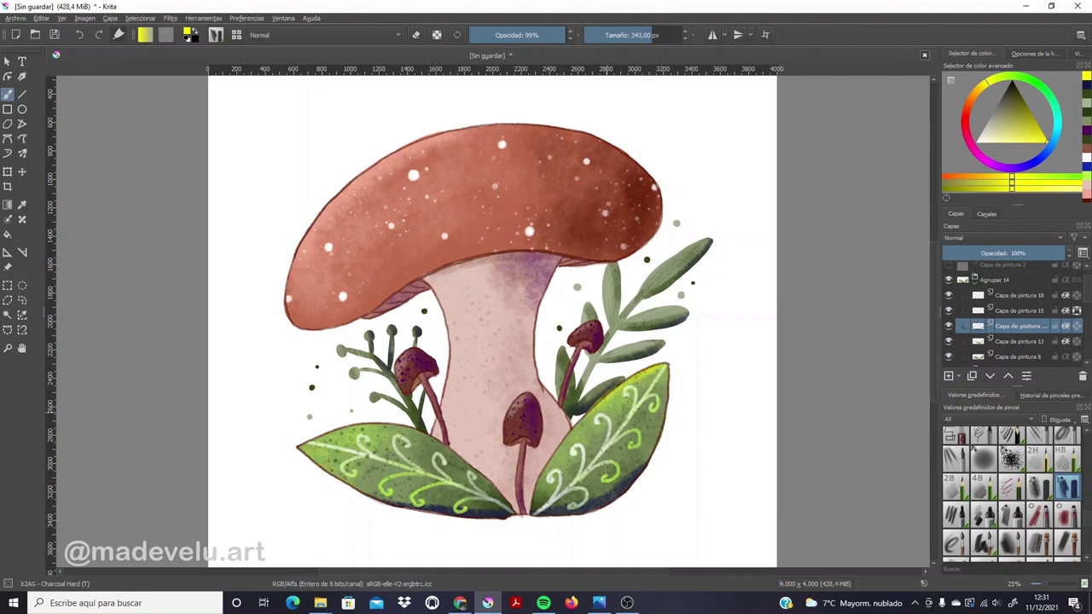
pyautogui.moveTo(992, 90); pyautogui.dragTo(979, 92)
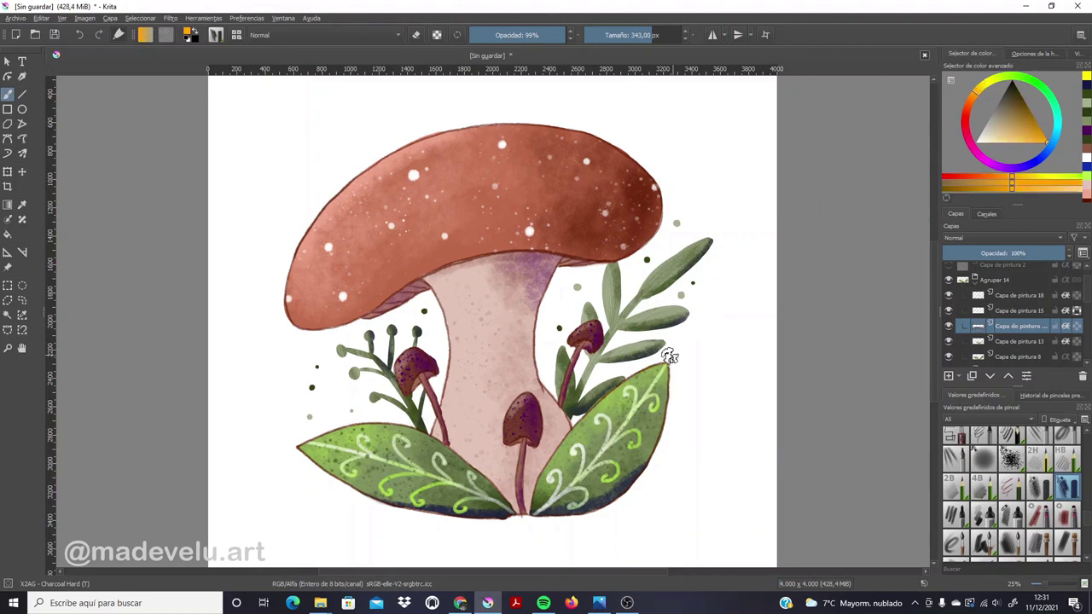
pyautogui.moveTo(669, 356); pyautogui.dragTo(559, 443)
pyautogui.hotkey('ctrl', 'z')
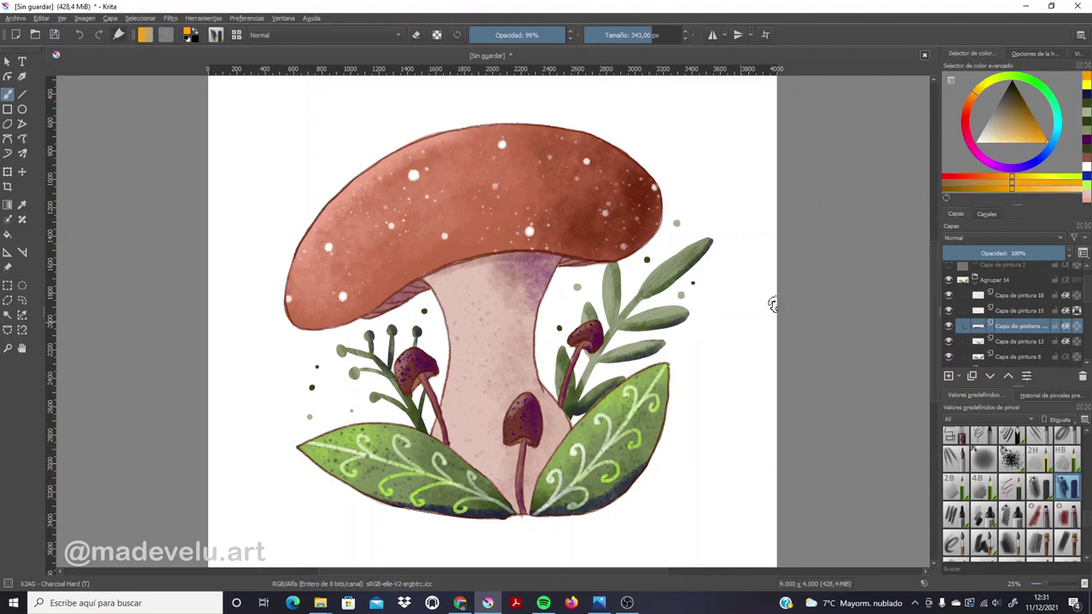
pyautogui.moveTo(978, 100); pyautogui.dragTo(988, 80)
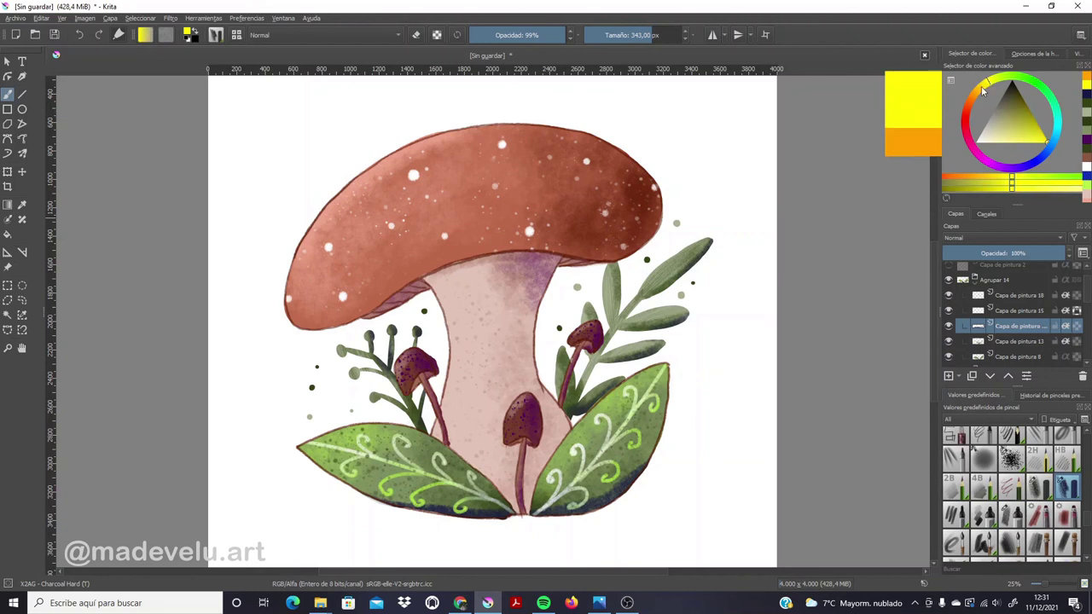
pyautogui.moveTo(657, 359); pyautogui.dragTo(576, 446)
pyautogui.moveTo(668, 365); pyautogui.dragTo(565, 457)
# Compare the right leaf highlight with undo/redo, then highlight the left leaf's upper edge
pyautogui.hotkey('ctrl', 'z')
pyautogui.hotkey('ctrl', 'shift', 'z')
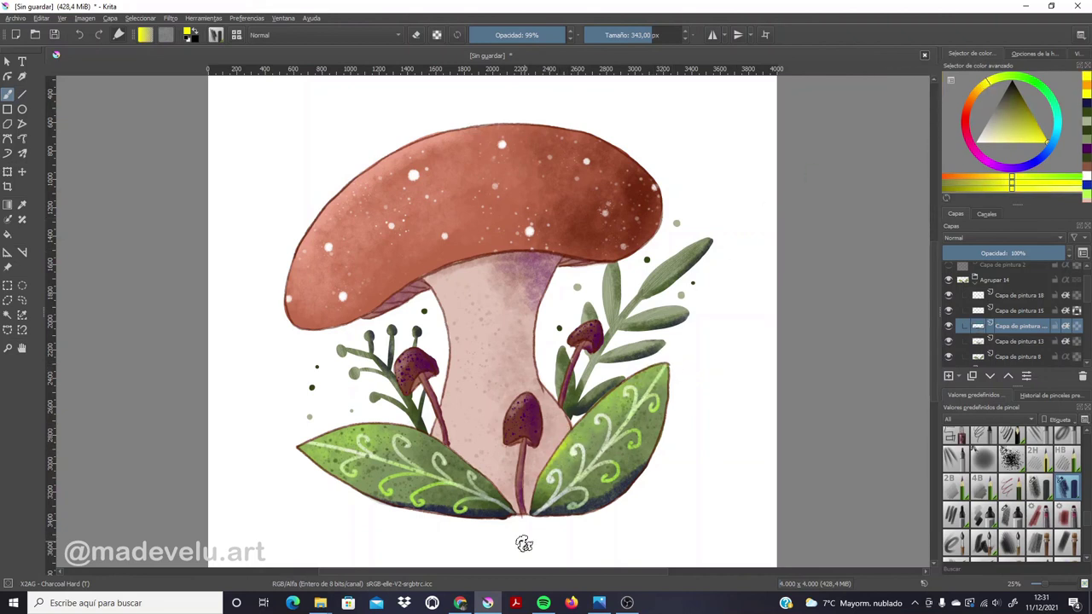
pyautogui.hotkey('ctrl', 'z')
pyautogui.hotkey('ctrl', 'shift', 'z')
pyautogui.moveTo(298, 446); pyautogui.dragTo(361, 435)
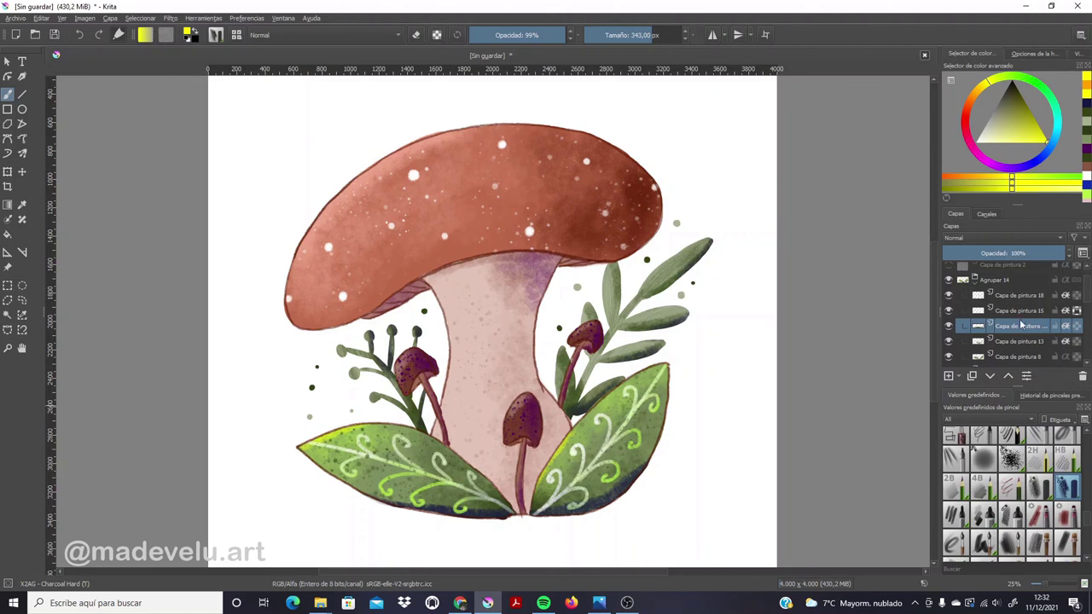
pyautogui.moveTo(1085, 296); pyautogui.dragTo(1089, 340)
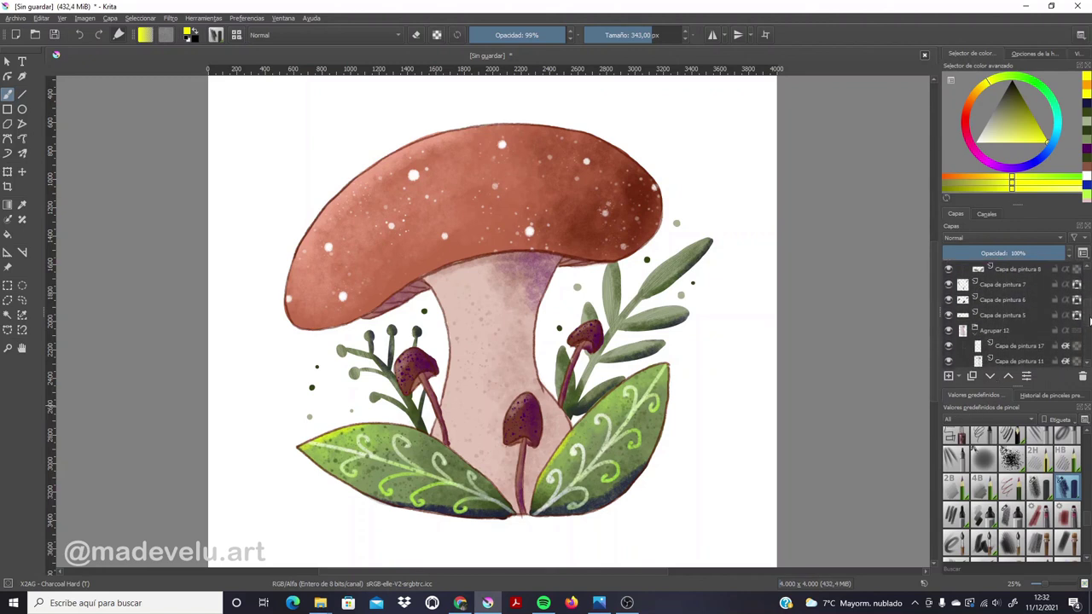
# On a new layer, paint a thin yellow glow on the cap's left edge at about half opacity
pyautogui.press('Insert')
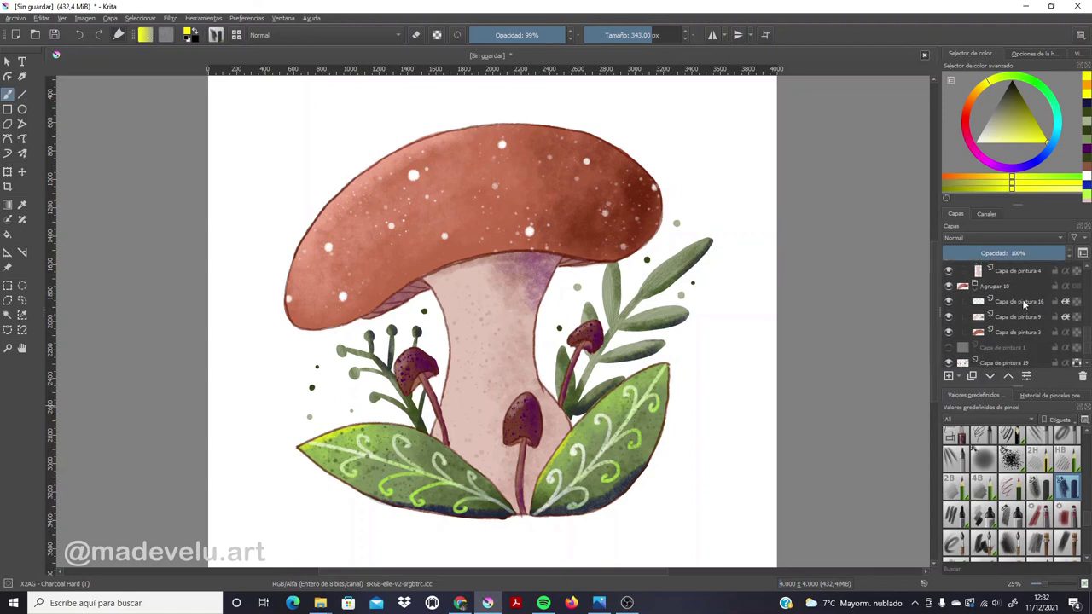
pyautogui.moveTo(638, 40); pyautogui.dragTo(653, 40)
pyautogui.moveTo(385, 152); pyautogui.dragTo(271, 274)
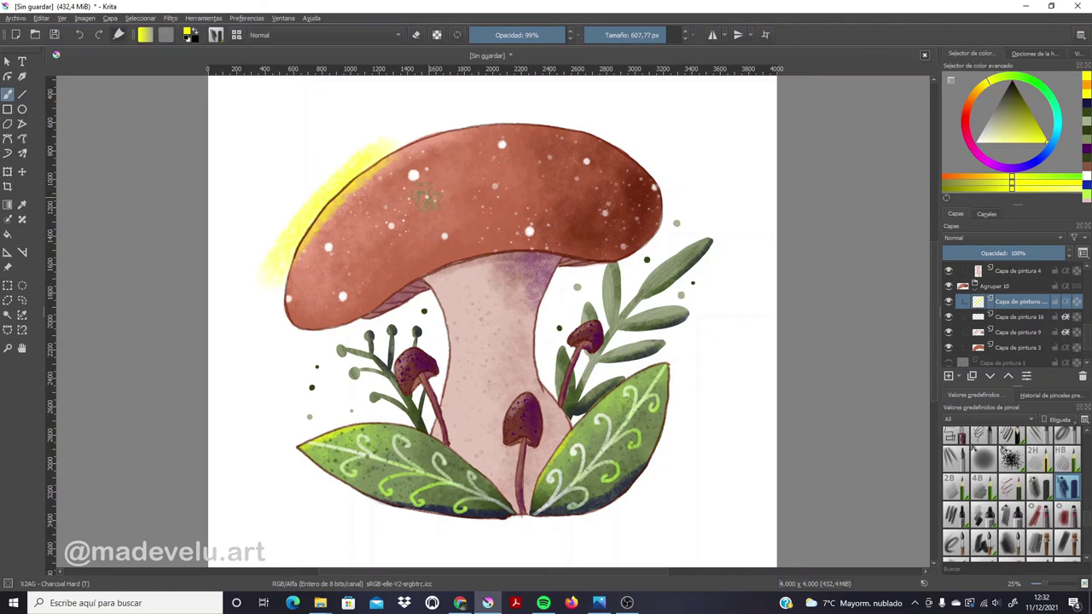
pyautogui.hotkey('ctrl', 'z')
pyautogui.moveTo(370, 161)
pyautogui.mouseDown()
pyautogui.moveTo(305, 244)
pyautogui.moveTo(292, 294)
pyautogui.mouseUp()
pyautogui.hotkey('ctrl', 'z')
pyautogui.moveTo(333, 182); pyautogui.dragTo(290, 299)
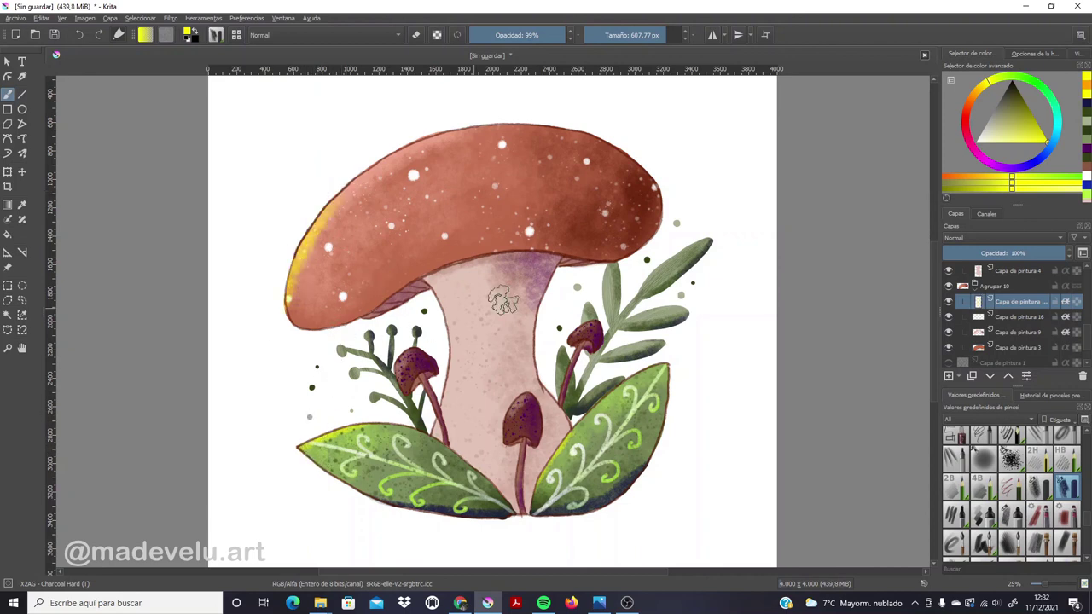
pyautogui.click(1013, 253)
pyautogui.moveTo(1016, 254); pyautogui.dragTo(1014, 255)
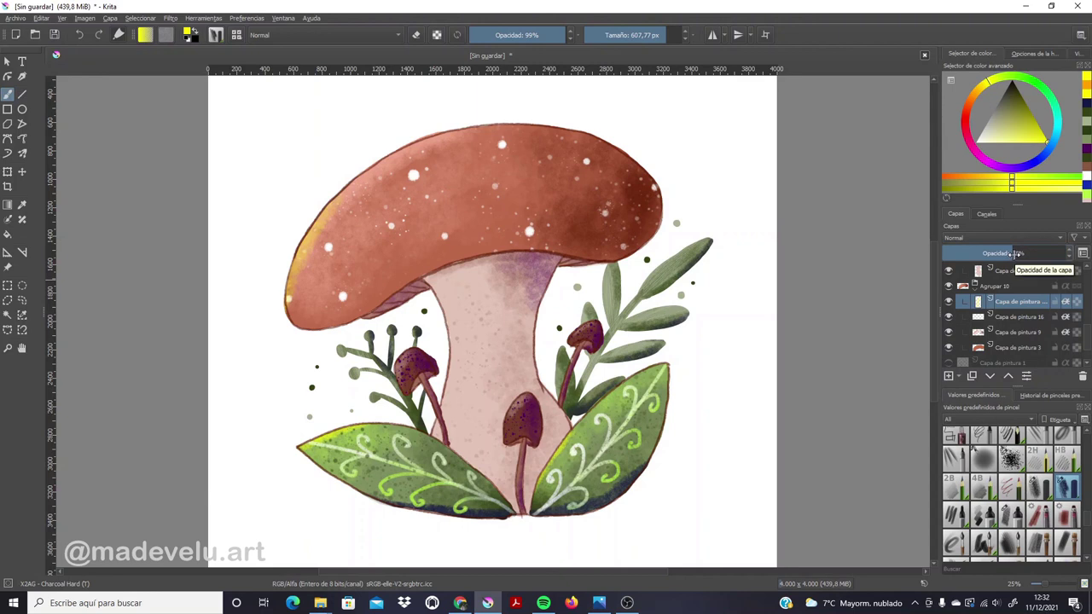
# On Capa de pintura 19, paint a yellow highlight along the leaf stem, removing the stray dab
pyautogui.scroll(-2, 1087, 349)
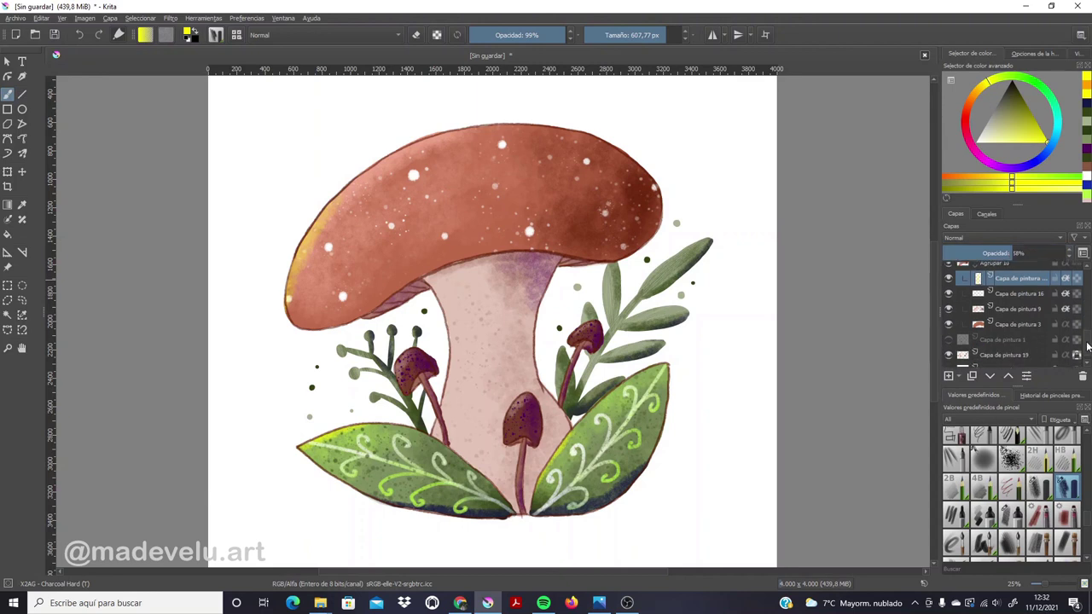
pyautogui.click(948, 344)
pyautogui.click(948, 343)
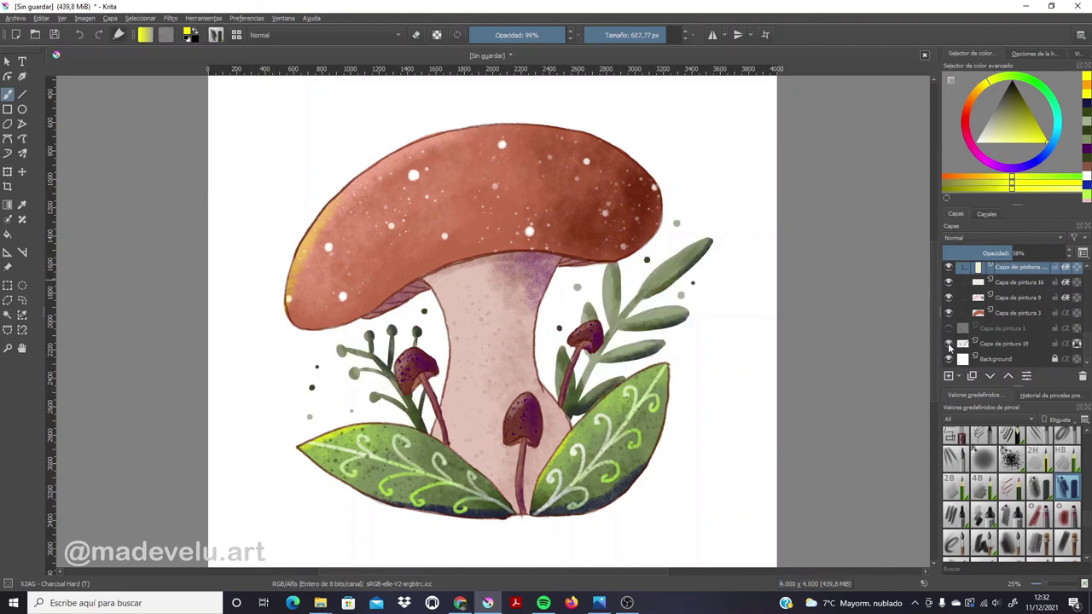
pyautogui.click(1003, 344)
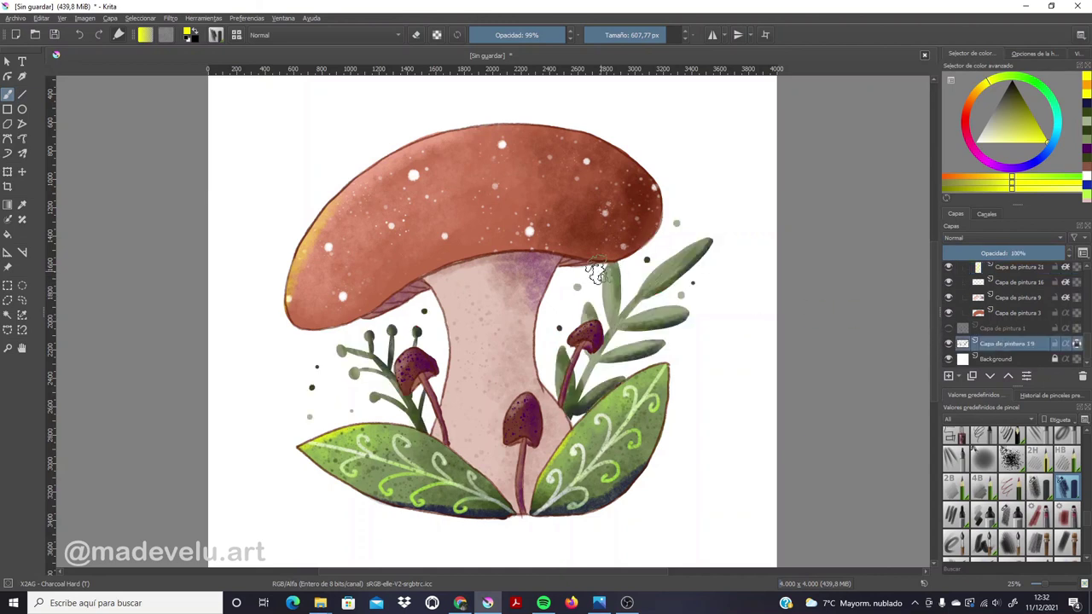
pyautogui.moveTo(607, 256); pyautogui.dragTo(612, 350)
pyautogui.click(638, 322)
pyautogui.hotkey('ctrl', 'z')
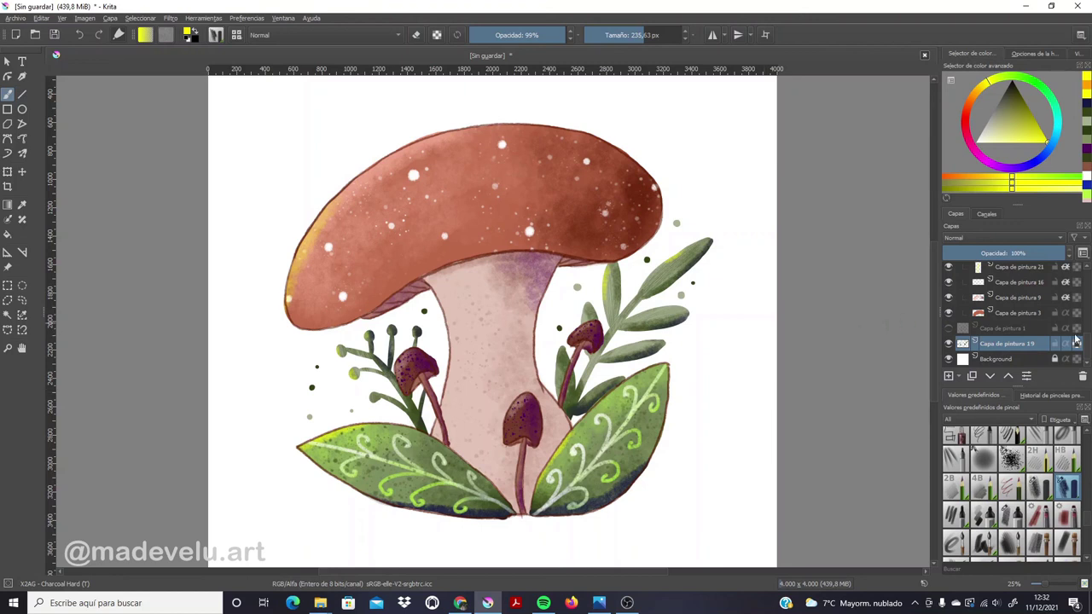
pyautogui.click(1016, 360)
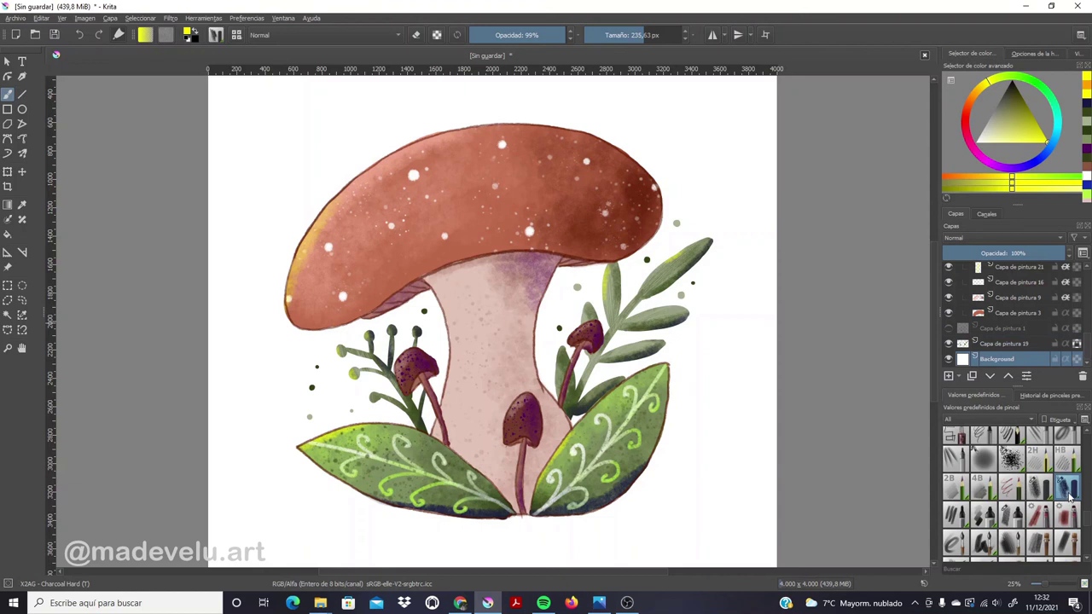
# Choose a pale cream colour and enlarge the brush to about 558 px
pyautogui.moveTo(1057, 134); pyautogui.dragTo(1053, 100)
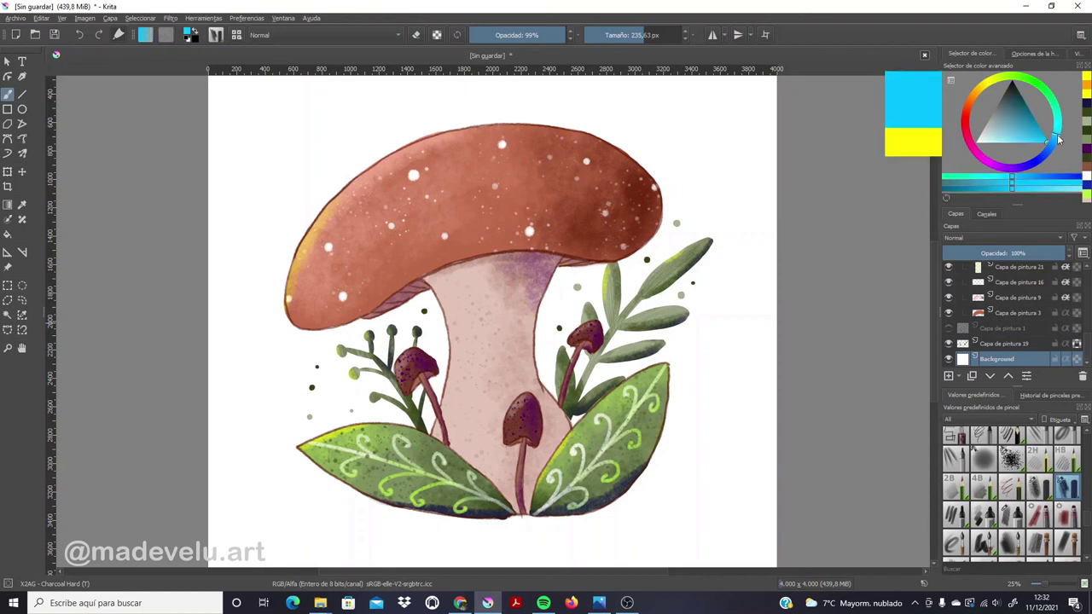
pyautogui.click(1002, 141)
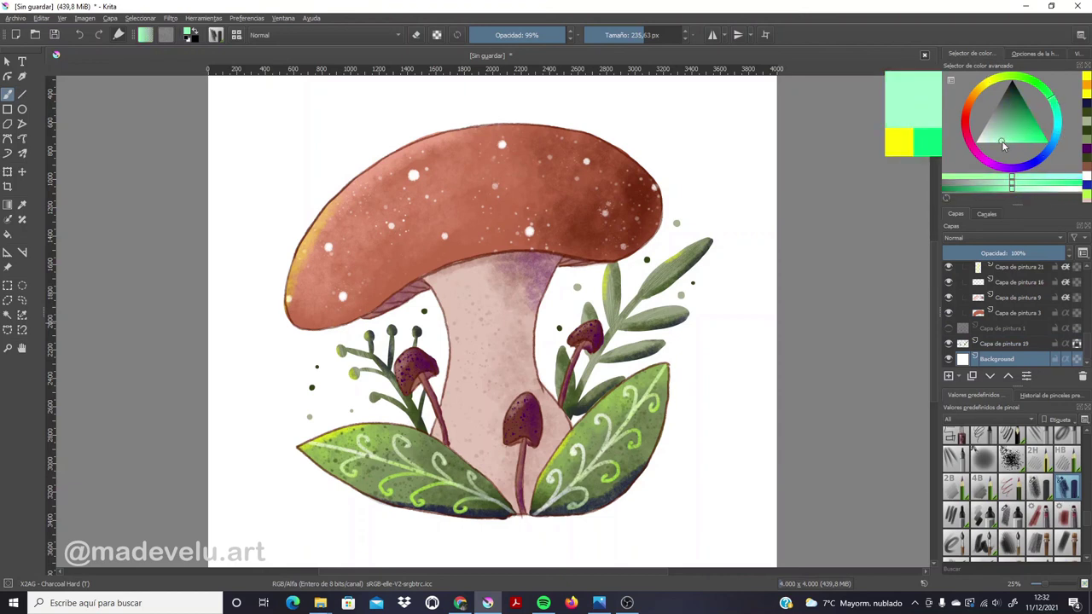
pyautogui.click(981, 94)
pyautogui.moveTo(996, 139); pyautogui.dragTo(993, 145)
pyautogui.click(996, 140)
pyautogui.moveTo(638, 42); pyautogui.dragTo(667, 40)
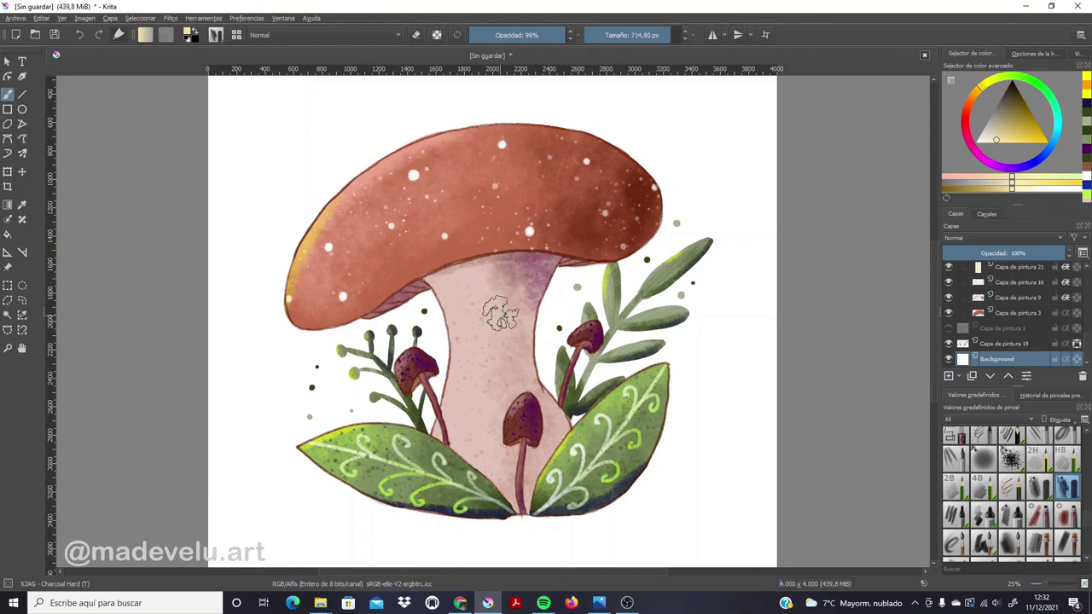
# Paint a round pale-yellow glow behind the mushroom, cap and both plant clusters on the Background layer
pyautogui.moveTo(500, 304)
pyautogui.mouseDown()
pyautogui.moveTo(500, 366)
pyautogui.moveTo(556, 322)
pyautogui.moveTo(577, 181)
pyautogui.moveTo(663, 227)
pyautogui.moveTo(602, 376)
pyautogui.mouseUp()
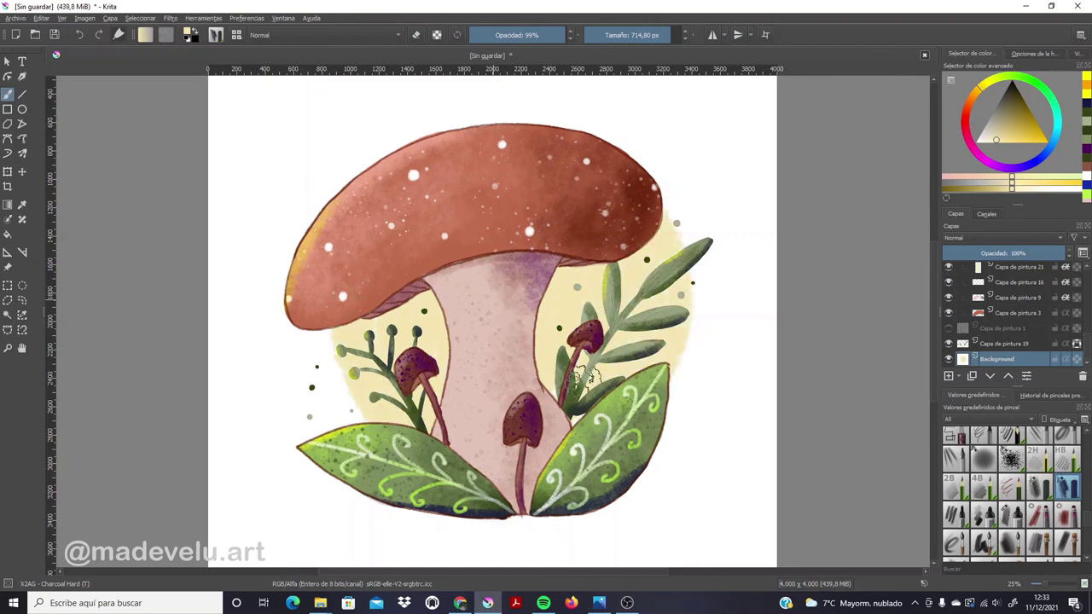
pyautogui.moveTo(324, 365); pyautogui.dragTo(395, 421)
pyautogui.moveTo(319, 358); pyautogui.dragTo(315, 396)
pyautogui.moveTo(597, 124)
pyautogui.mouseDown()
pyautogui.moveTo(487, 111)
pyautogui.moveTo(284, 256)
pyautogui.moveTo(310, 396)
pyautogui.mouseUp()
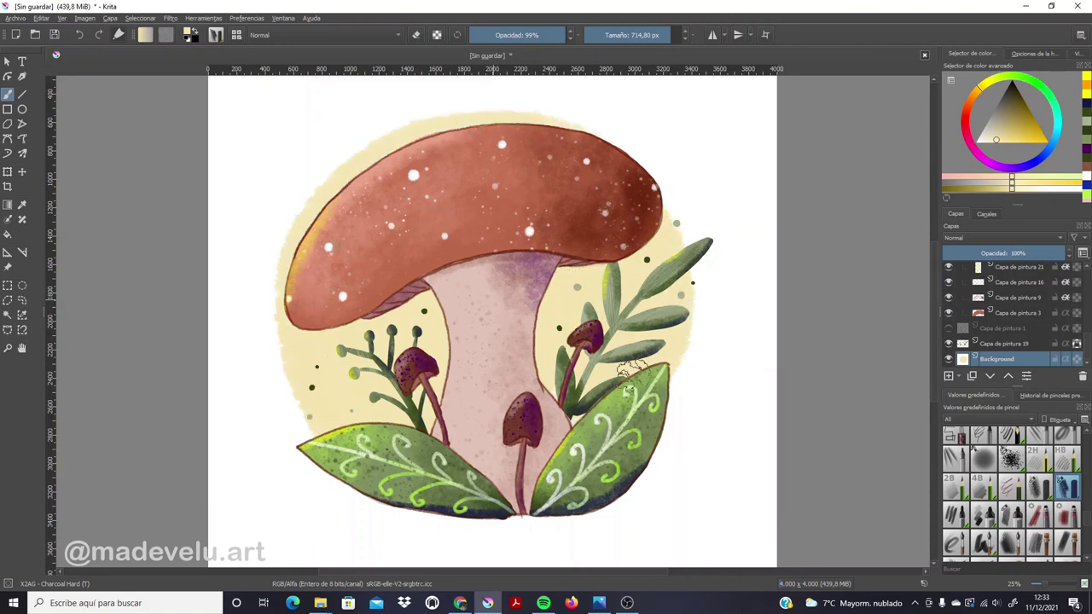
pyautogui.moveTo(494, 114)
pyautogui.mouseDown()
pyautogui.moveTo(268, 261)
pyautogui.moveTo(294, 401)
pyautogui.mouseUp()
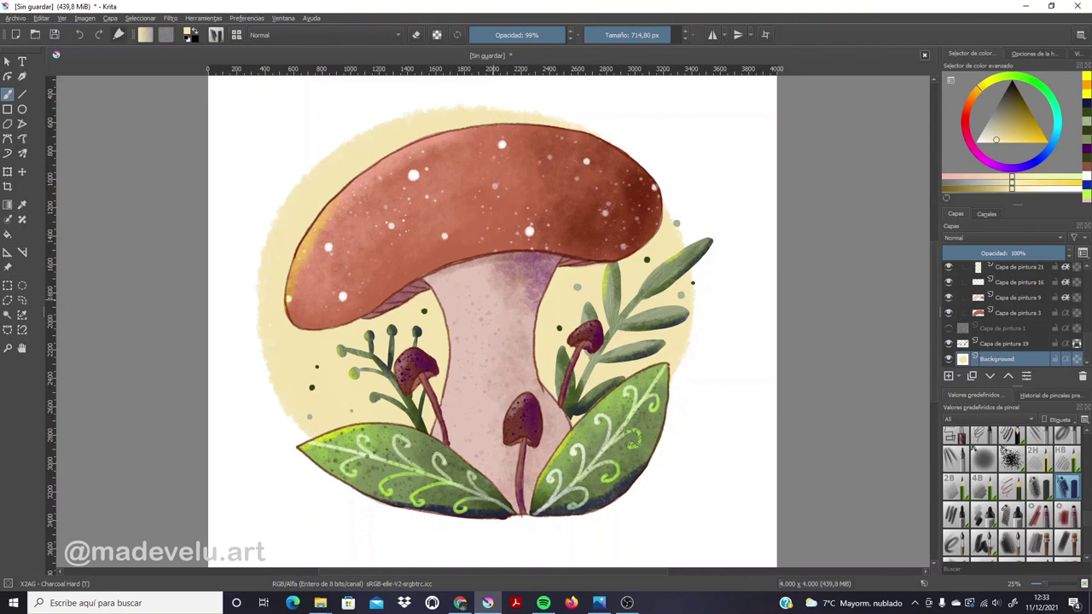
pyautogui.moveTo(697, 375); pyautogui.dragTo(682, 265)
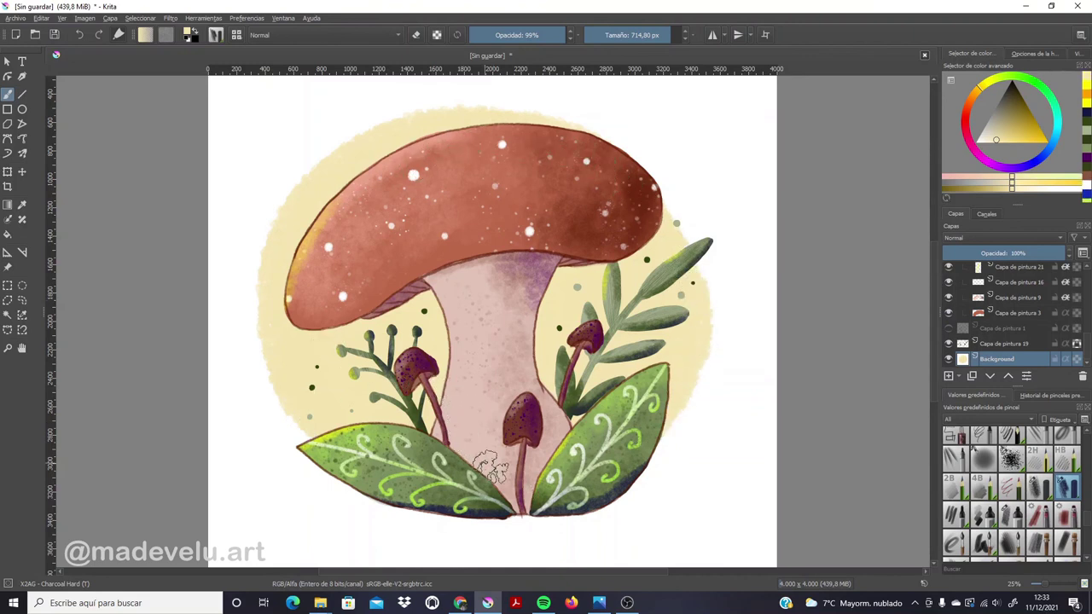
pyautogui.moveTo(632, 484)
pyautogui.mouseDown()
pyautogui.moveTo(707, 370)
pyautogui.moveTo(639, 165)
pyautogui.mouseUp()
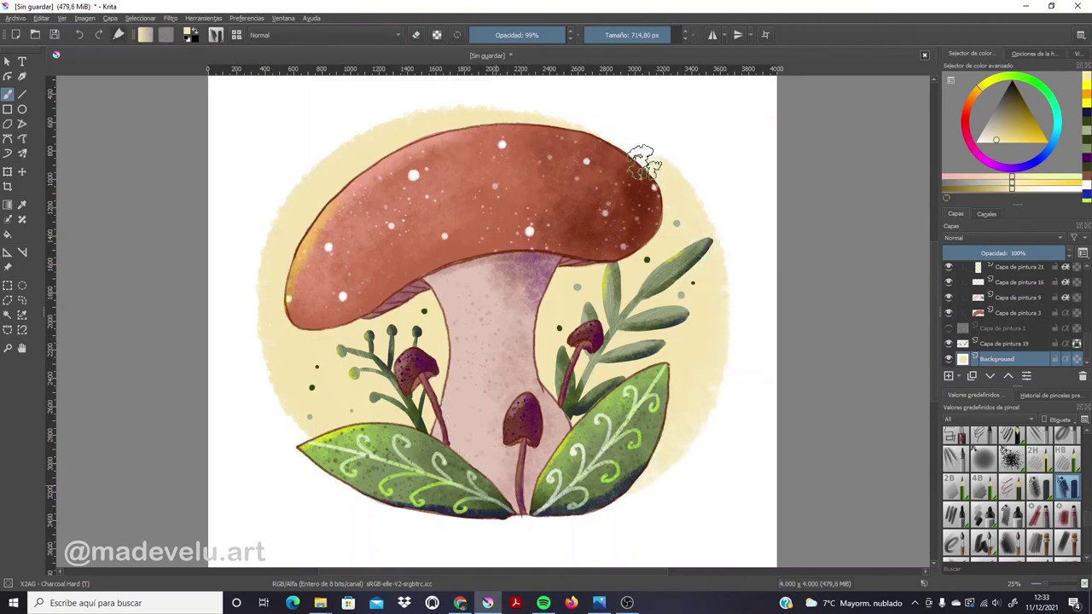
pyautogui.moveTo(661, 461)
pyautogui.mouseDown()
pyautogui.moveTo(713, 239)
pyautogui.moveTo(523, 102)
pyautogui.moveTo(329, 182)
pyautogui.mouseUp()
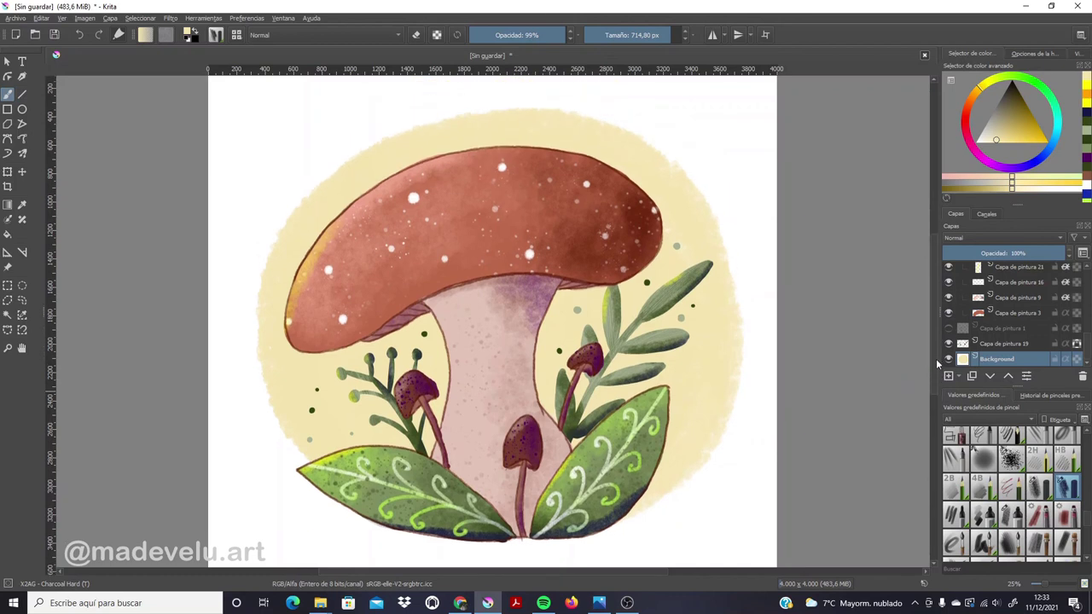
# Extend the yellow backdrop higher above the cap and round its upper-left rim
pyautogui.scroll(-2, 1046, 585)
pyautogui.scroll(3, 1045, 585)
pyautogui.scroll(-3, 1046, 585)
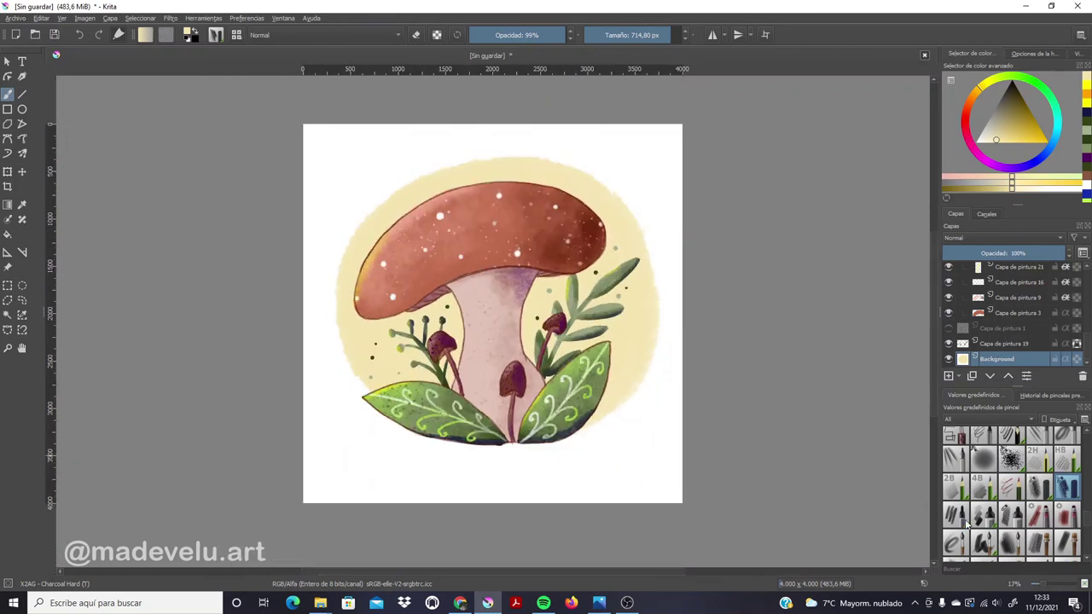
pyautogui.moveTo(638, 362)
pyautogui.mouseDown()
pyautogui.moveTo(375, 204)
pyautogui.moveTo(350, 367)
pyautogui.mouseUp()
pyautogui.moveTo(500, 160)
pyautogui.mouseDown()
pyautogui.moveTo(378, 196)
pyautogui.moveTo(347, 319)
pyautogui.mouseUp()
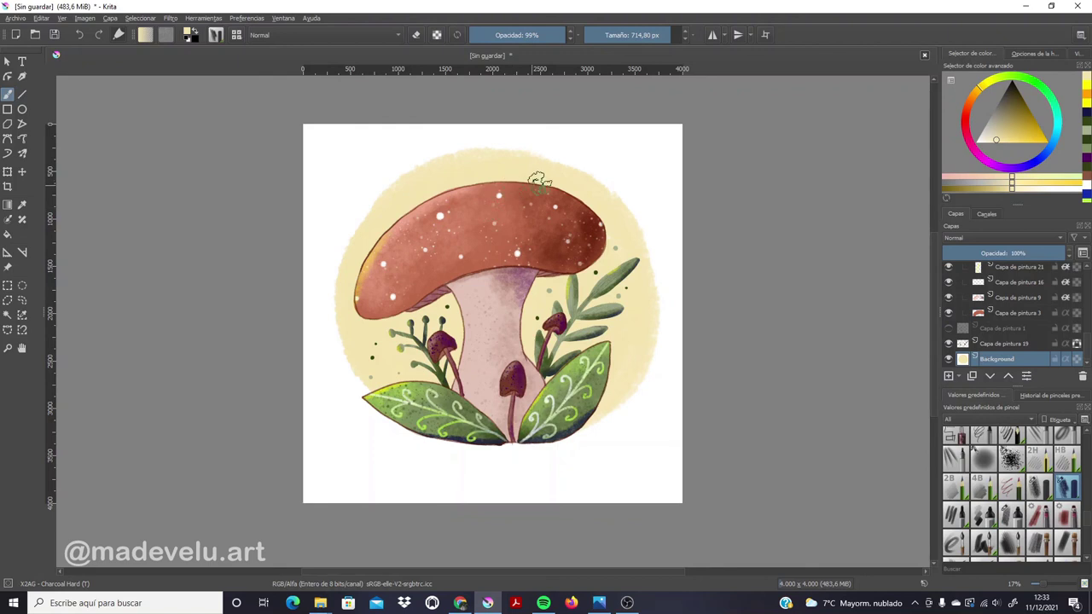
pyautogui.moveTo(563, 175)
pyautogui.mouseDown()
pyautogui.moveTo(451, 163)
pyautogui.moveTo(380, 200)
pyautogui.moveTo(334, 276)
pyautogui.moveTo(368, 379)
pyautogui.mouseUp()
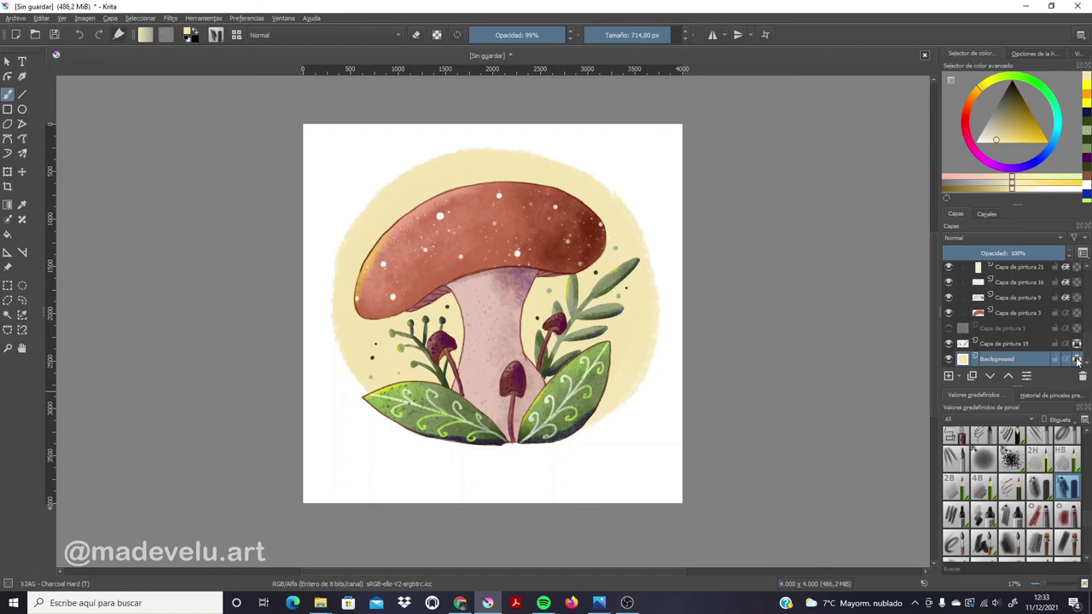
# Pick a darker golden yellow and set the brush to 931 px at 47% opacity
pyautogui.click(954, 190)
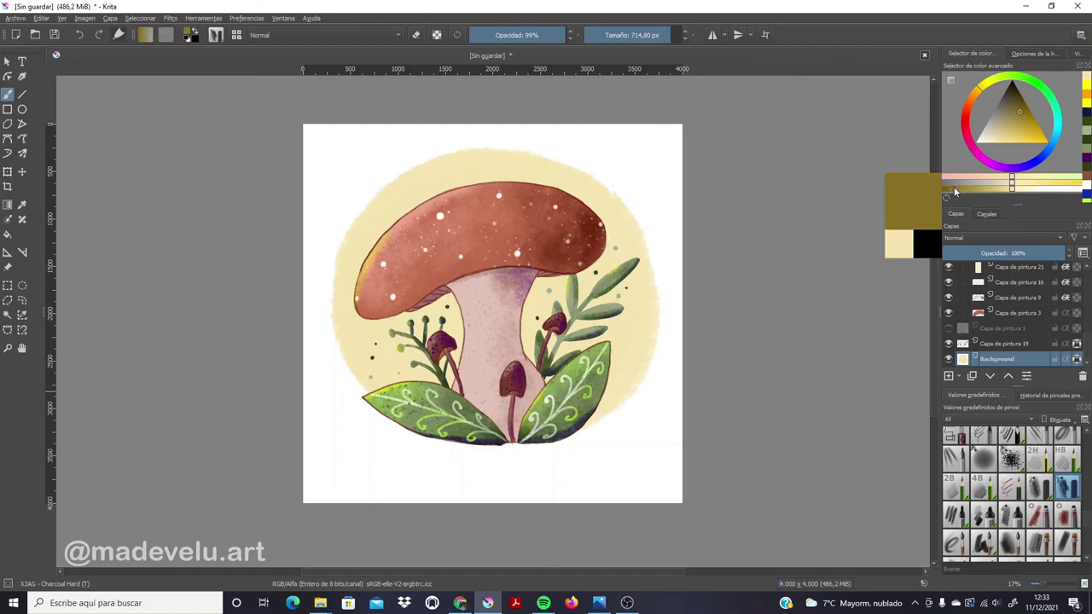
pyautogui.click(680, 35)
pyautogui.click(515, 35)
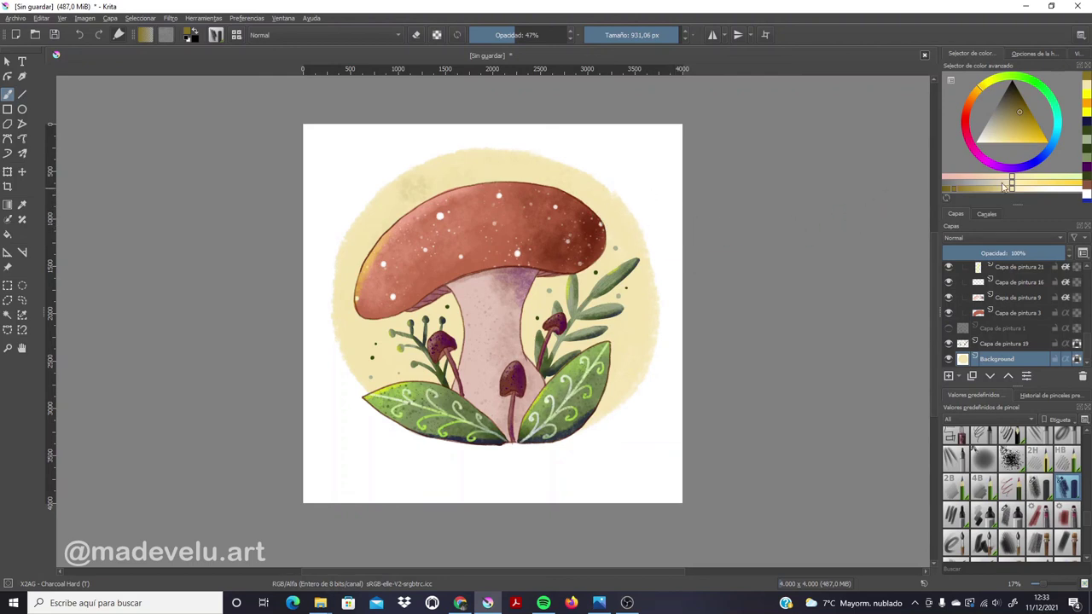
pyautogui.moveTo(1057, 192); pyautogui.dragTo(989, 196)
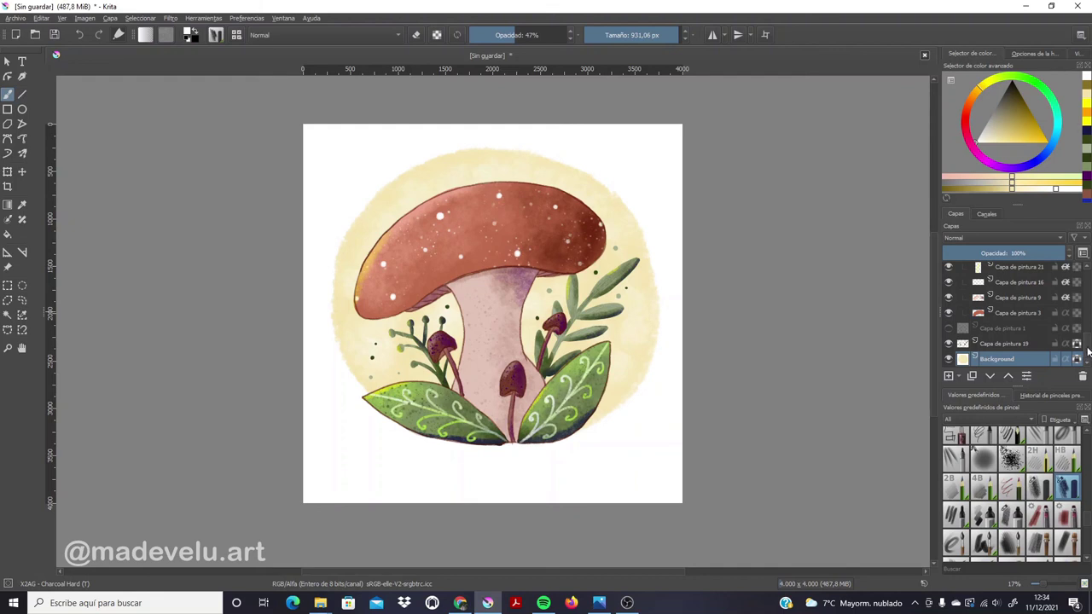
# Add Capa de pintura 22 on top and set the brush to 100% opacity, about 44 px
pyautogui.scroll(2, 1007, 324)
pyautogui.scroll(2, 1007, 324)
pyautogui.scroll(2, 1006, 324)
pyautogui.scroll(2, 1007, 324)
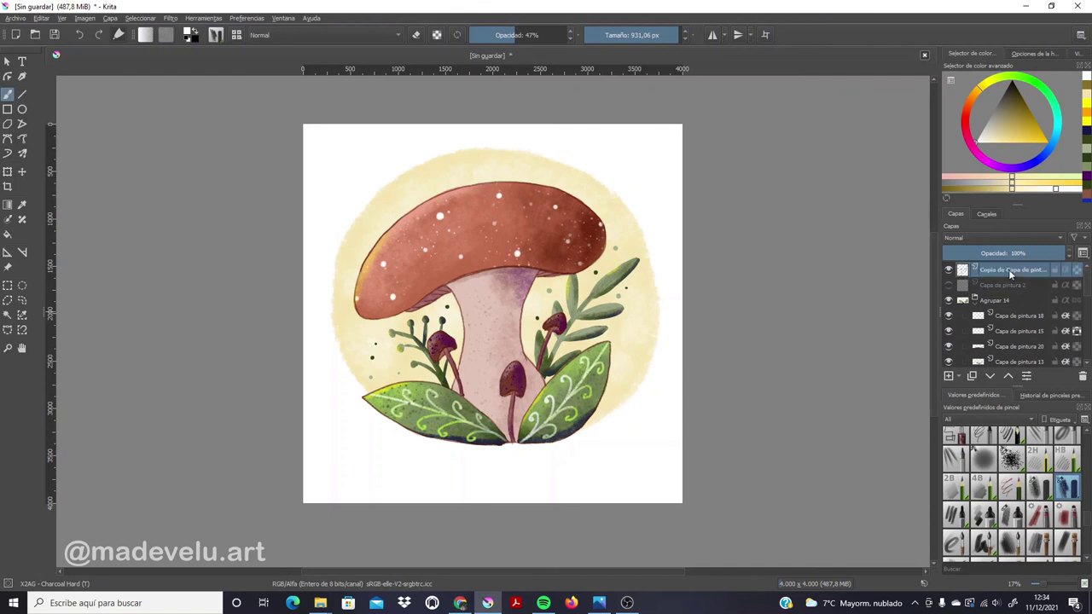
pyautogui.click(947, 376)
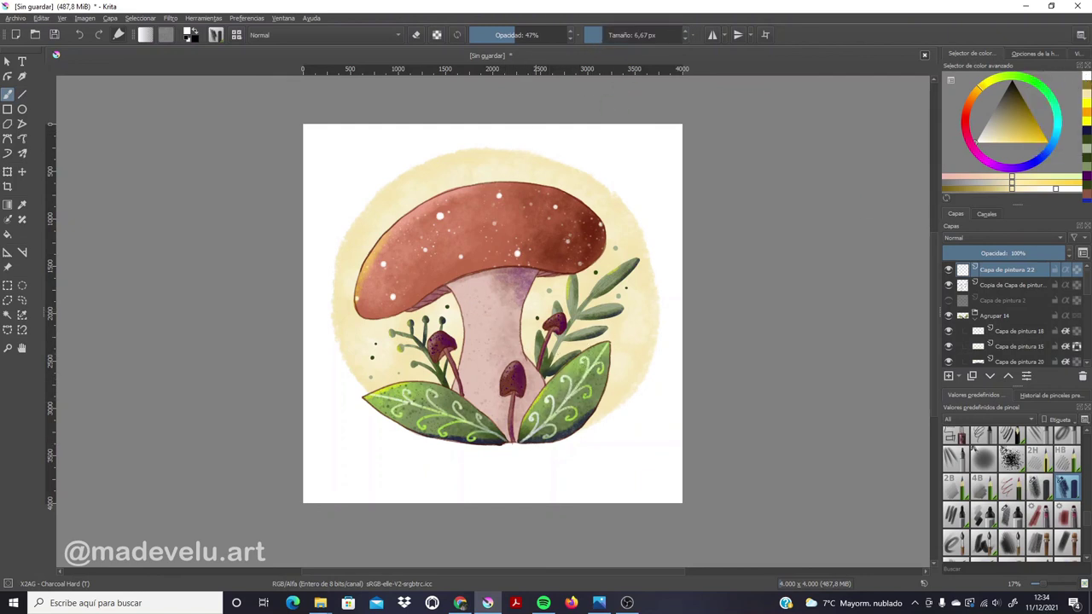
pyautogui.moveTo(514, 35); pyautogui.dragTo(566, 35)
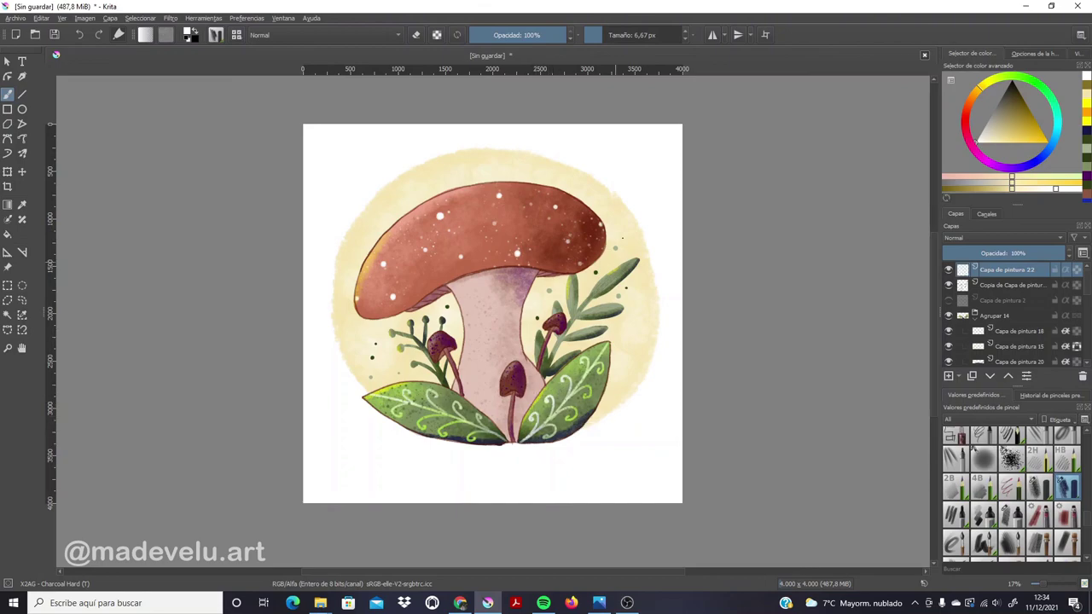
pyautogui.click(620, 34)
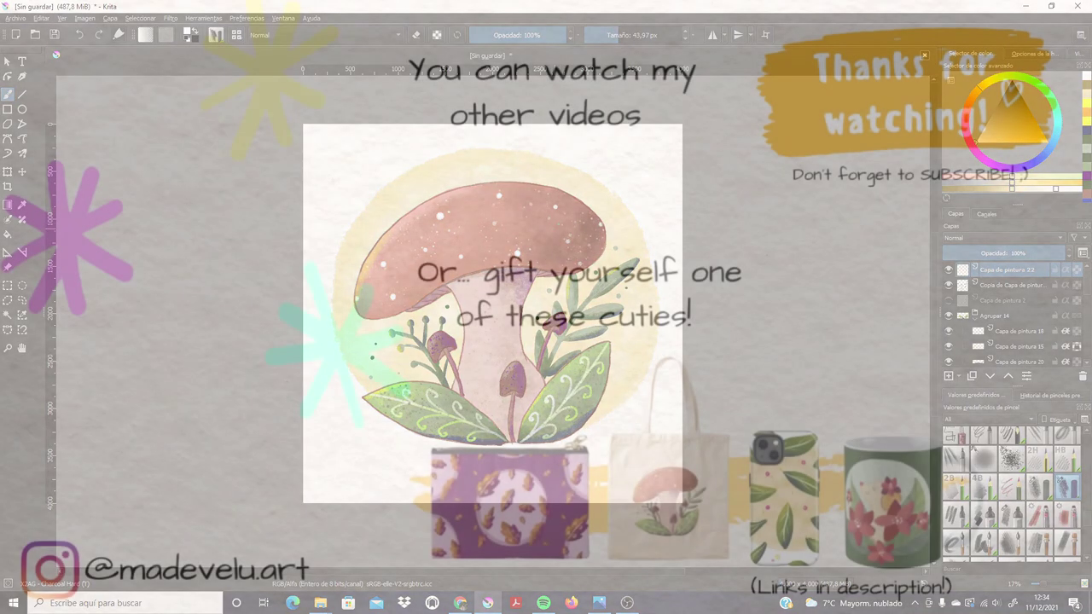